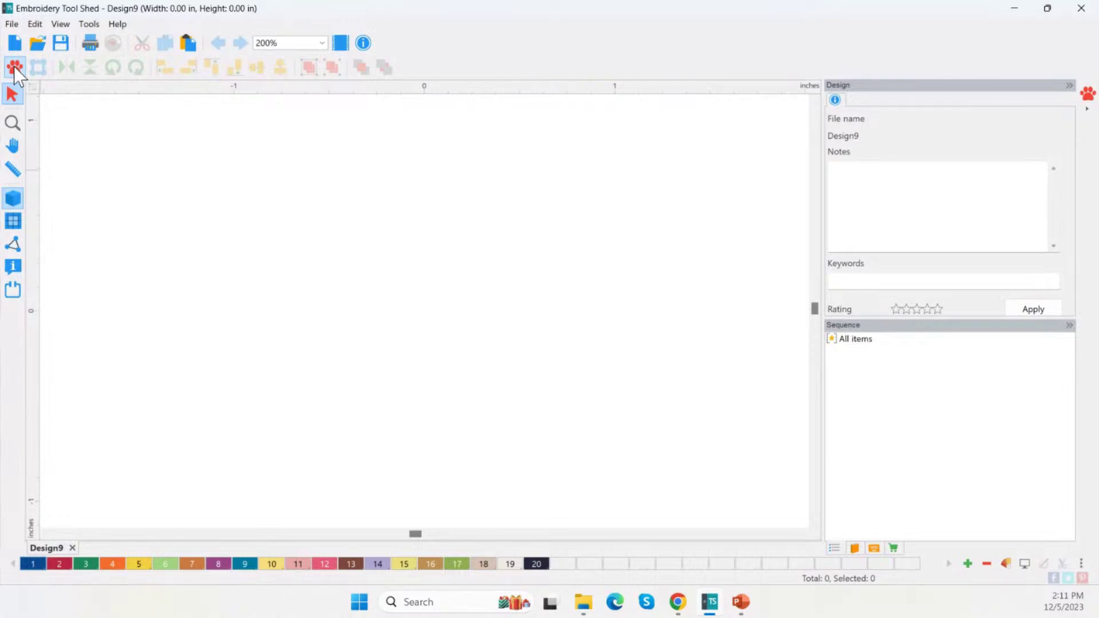
Open the Emoji creator and keep Dogs as the emoji type
click(15, 68)
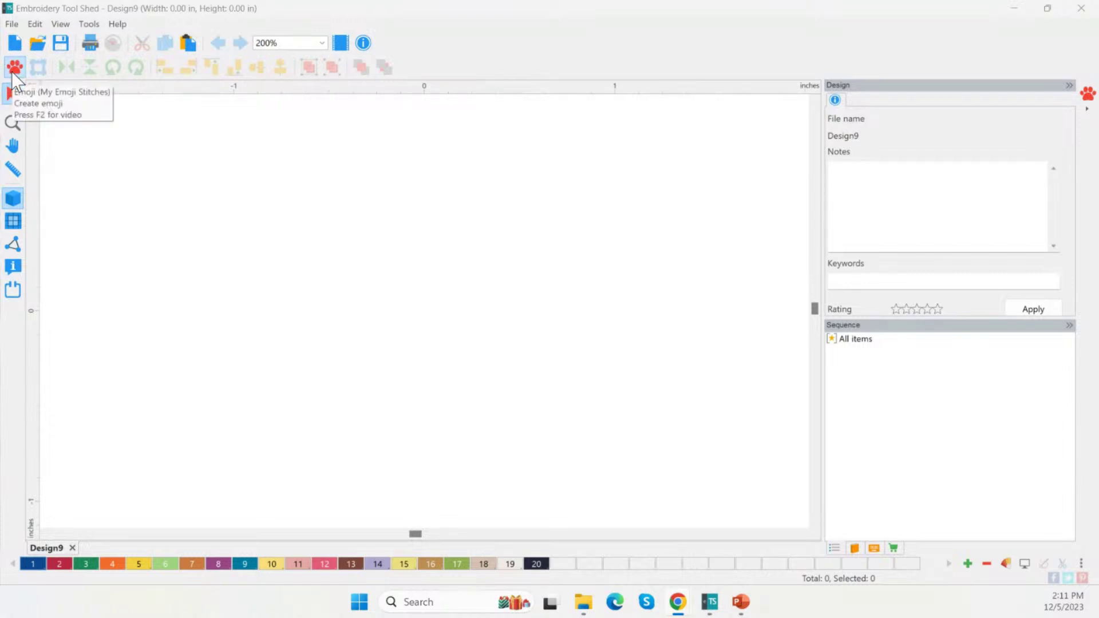
click(35, 89)
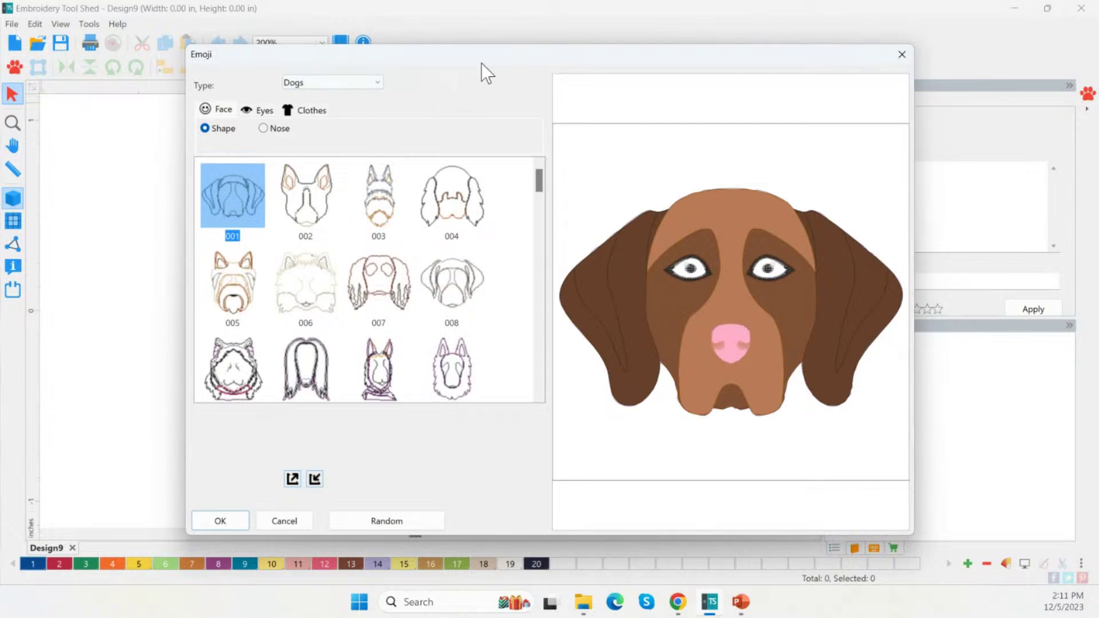
drag(482, 64, 459, 58)
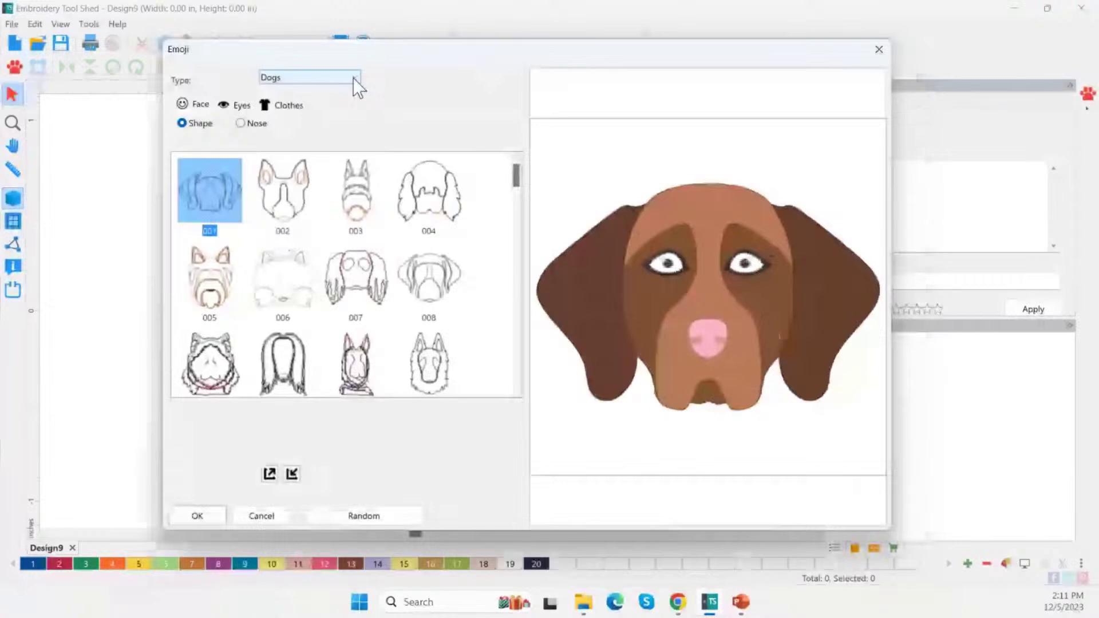
click(352, 77)
click(353, 90)
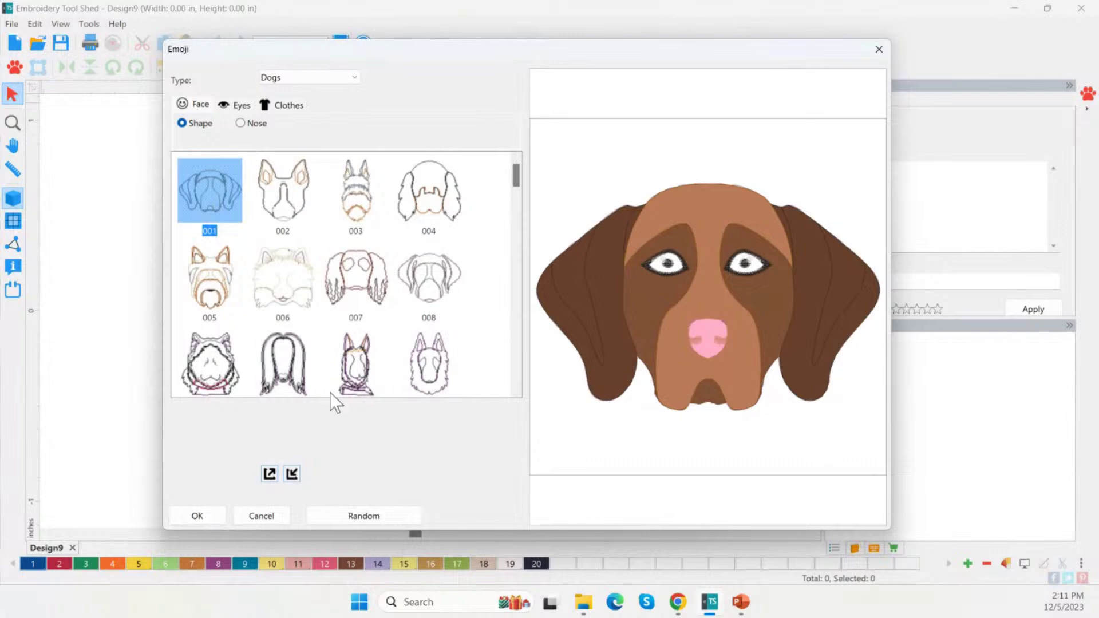
Look through the available dog eyes, eyebrows, glasses, clothes, hats and noses
click(240, 106)
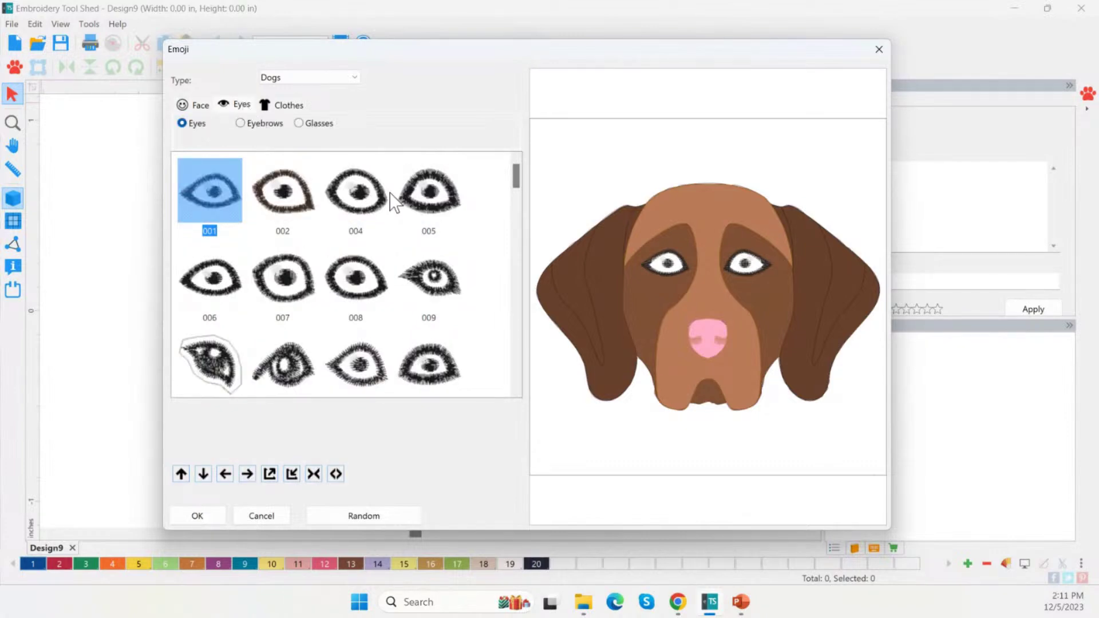
drag(516, 175, 519, 229)
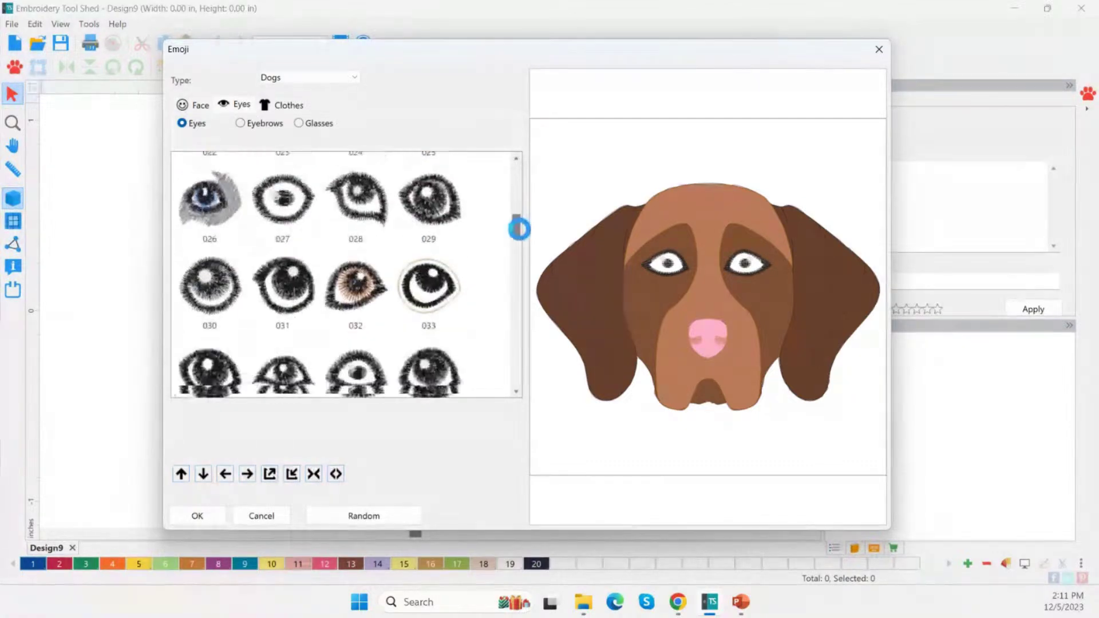
click(263, 122)
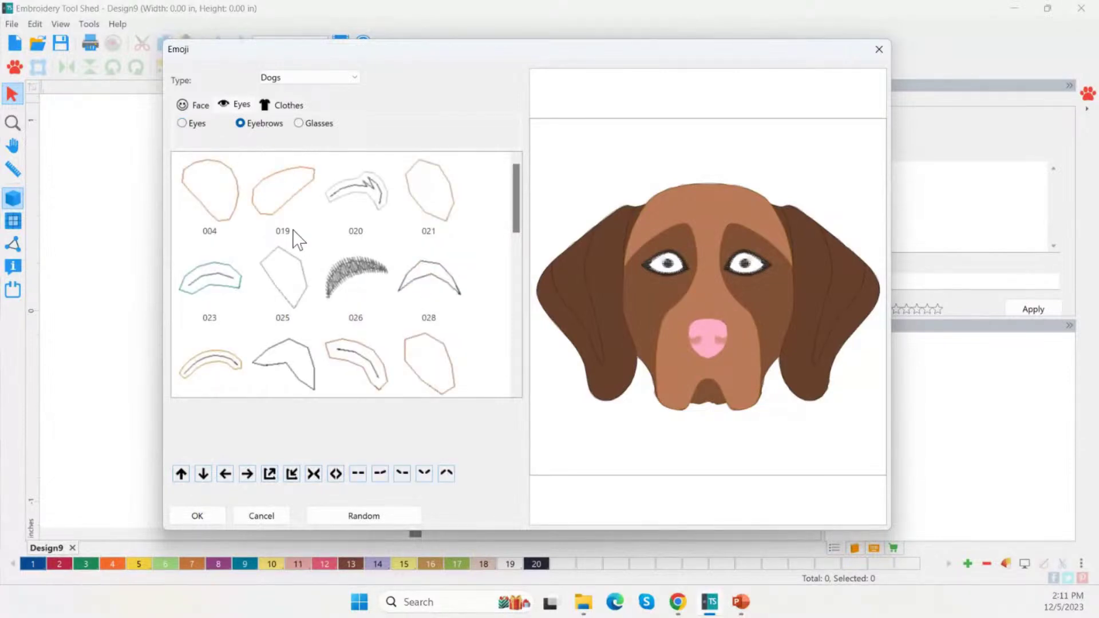
click(308, 125)
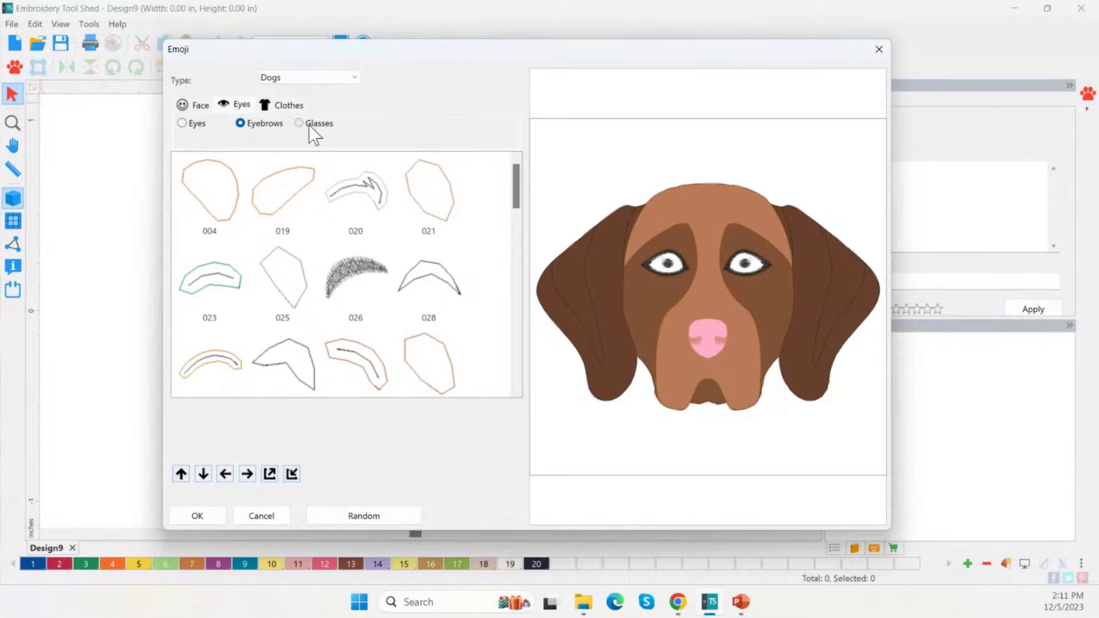
click(299, 123)
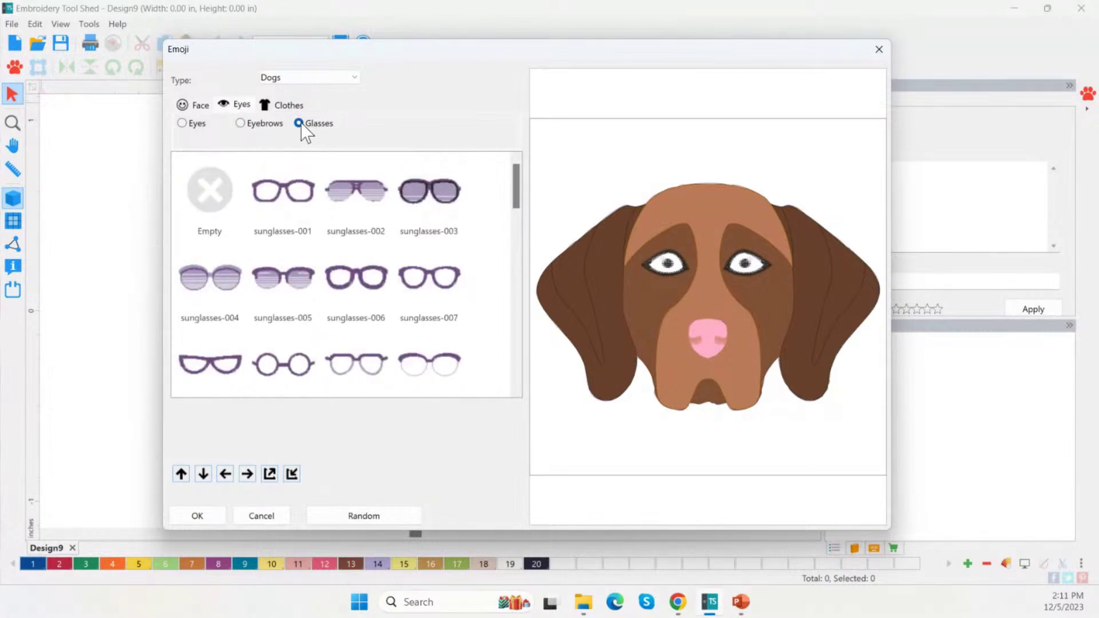
click(271, 106)
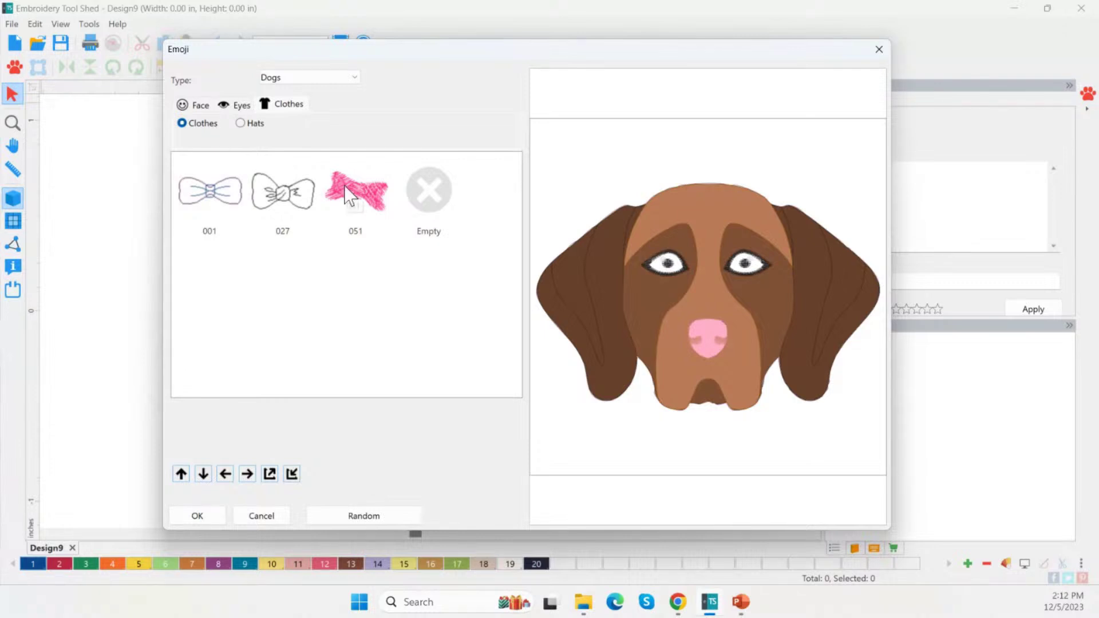
click(240, 123)
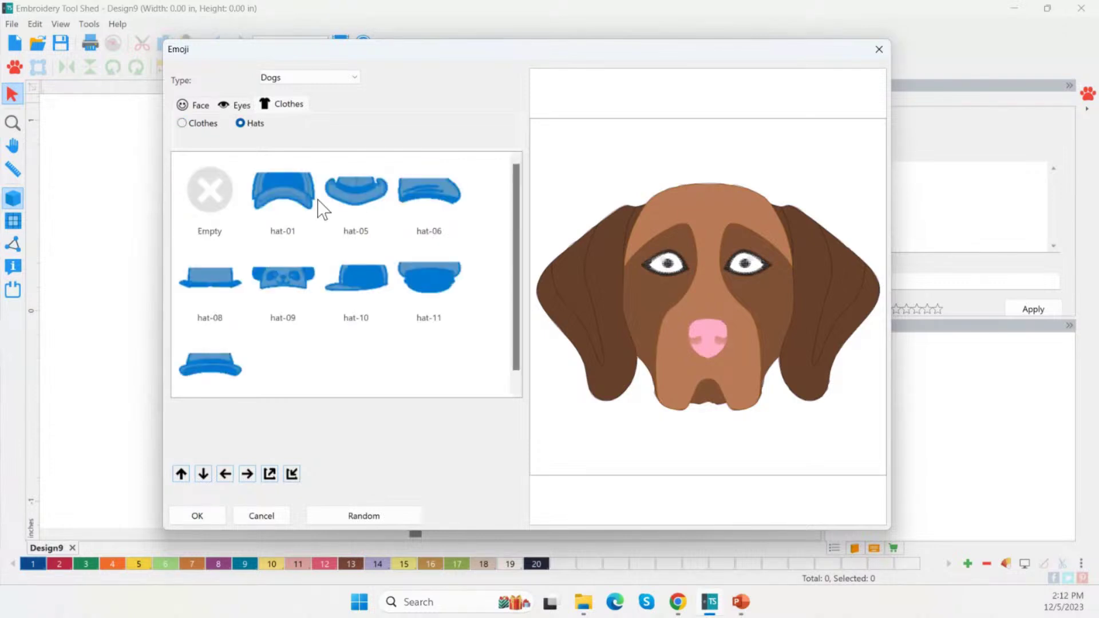
click(201, 105)
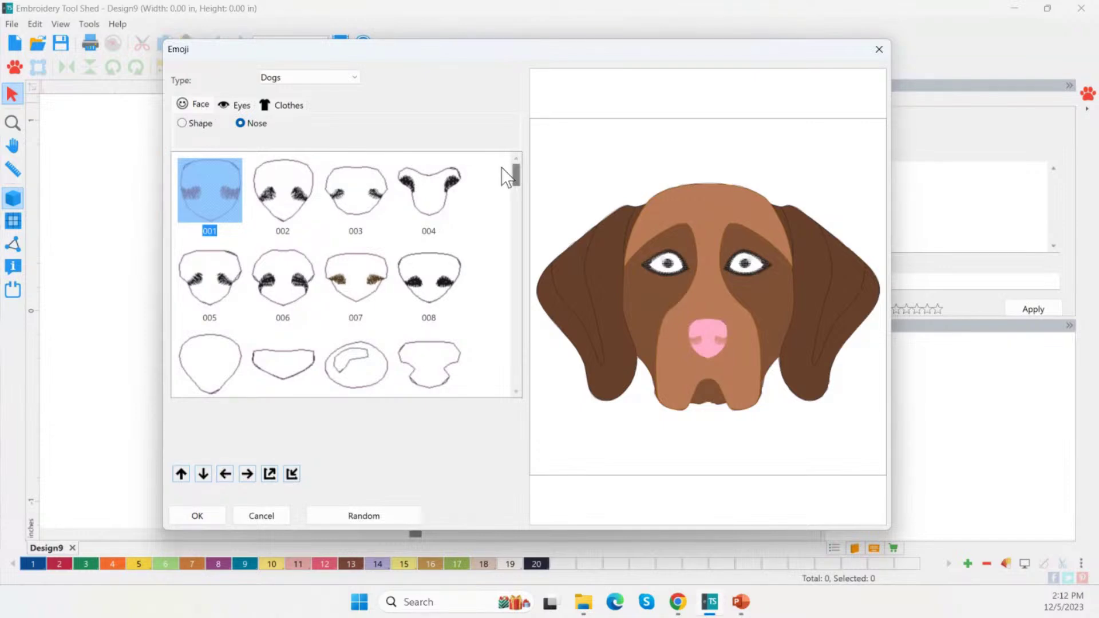
Return to the dog face shapes and try shapes 006, 007 and 011
click(182, 123)
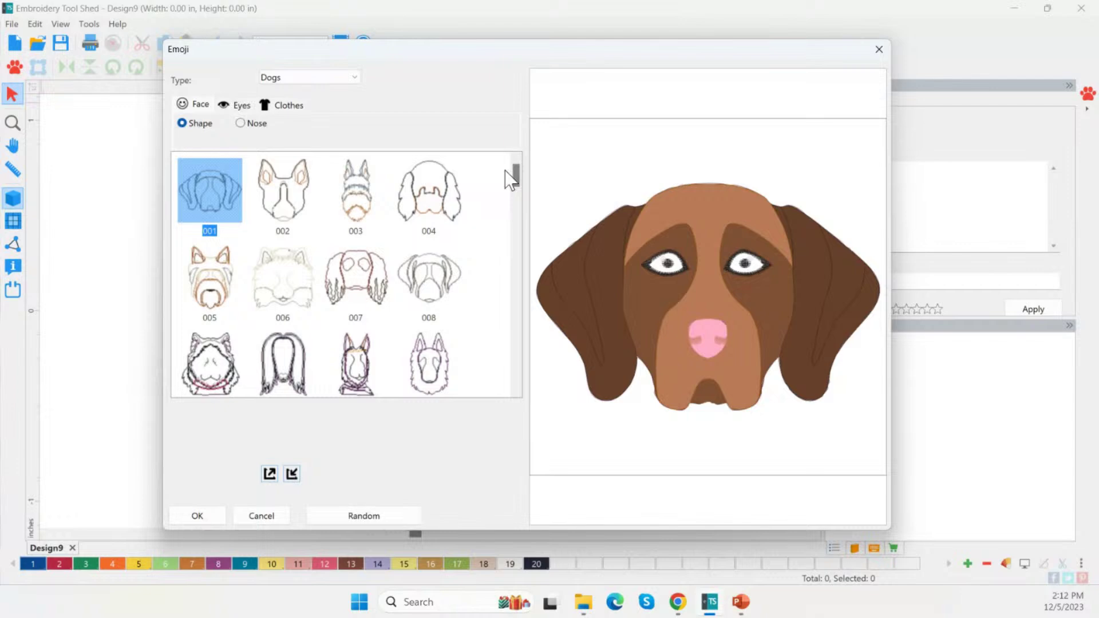
scroll(506, 171, down, 1)
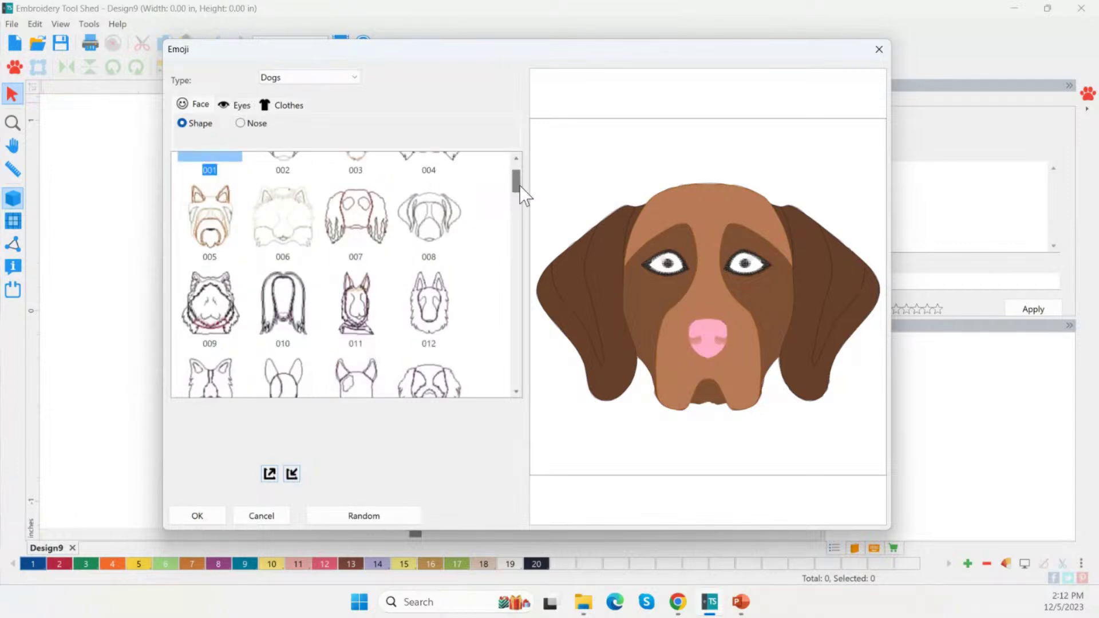
mouse_move(520, 185)
mouse_down()
mouse_move(514, 218)
mouse_move(516, 190)
mouse_up()
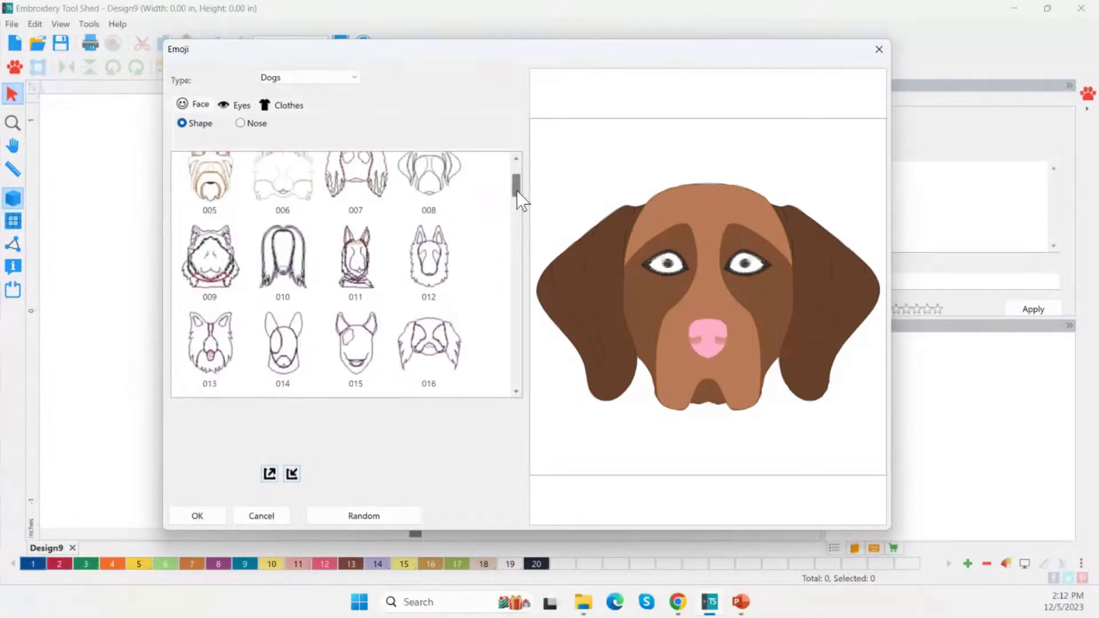
click(289, 173)
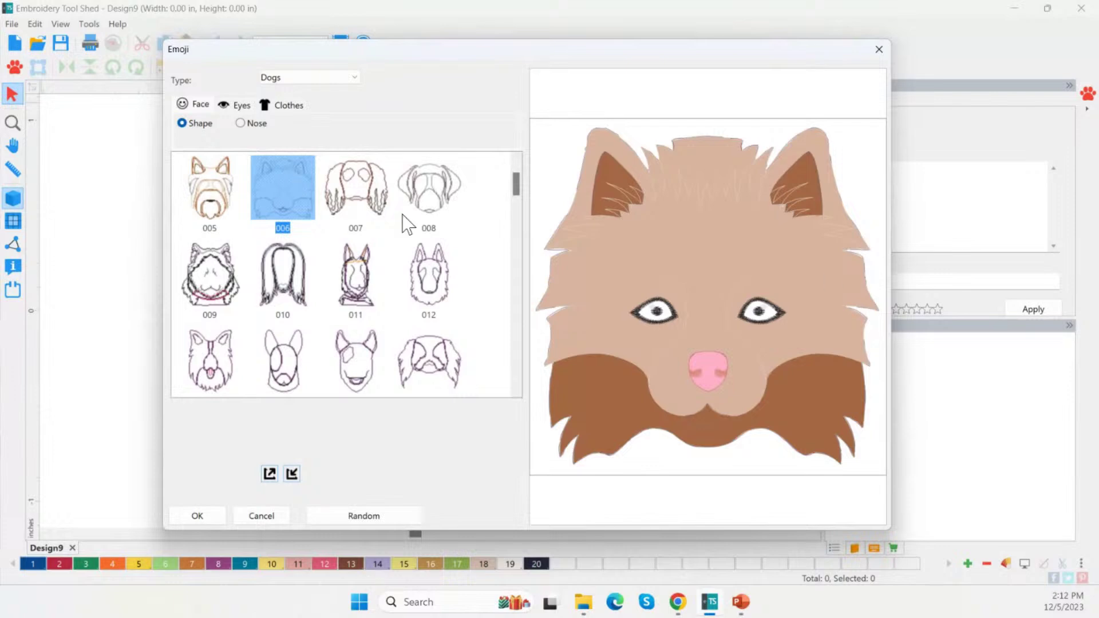
click(360, 198)
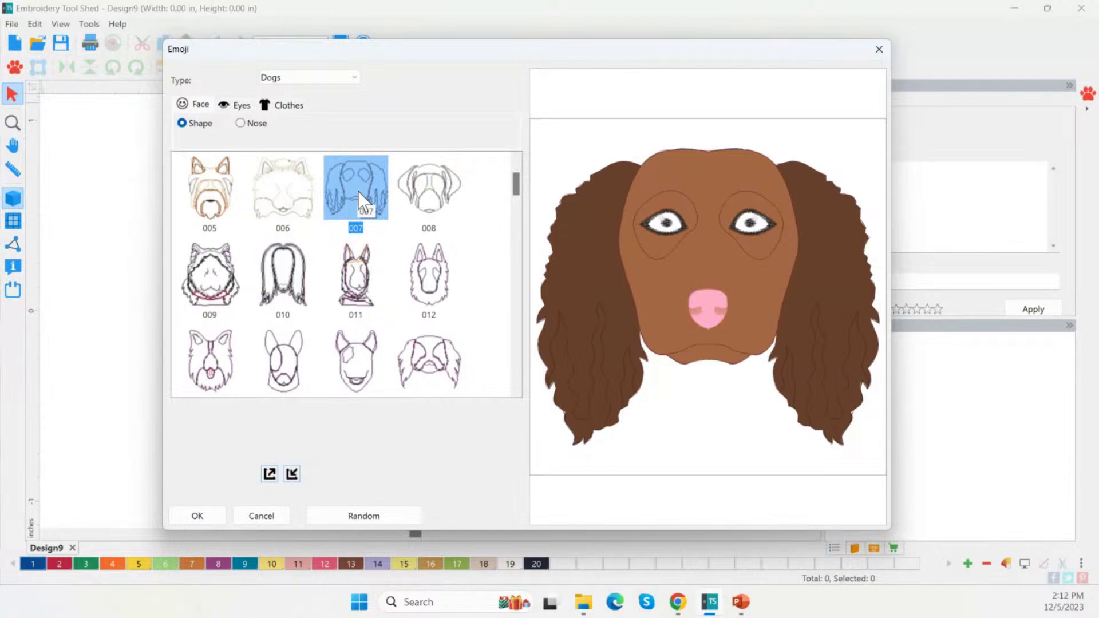
click(363, 289)
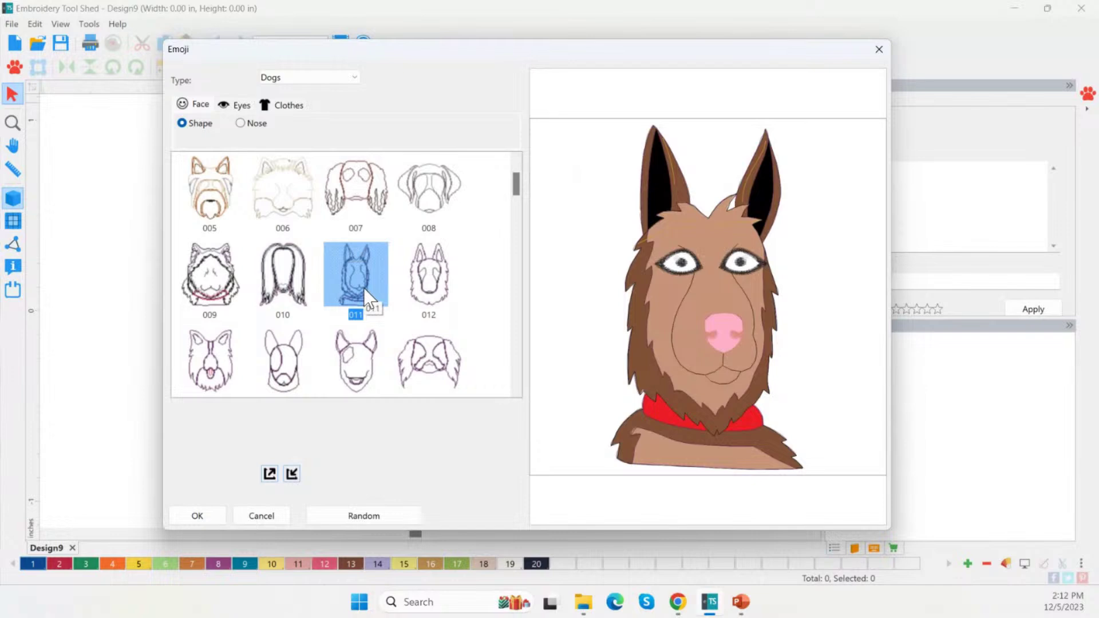
Try dog face shapes 014, 018, 029 and 031
scroll(290, 242, down, 2)
click(291, 242)
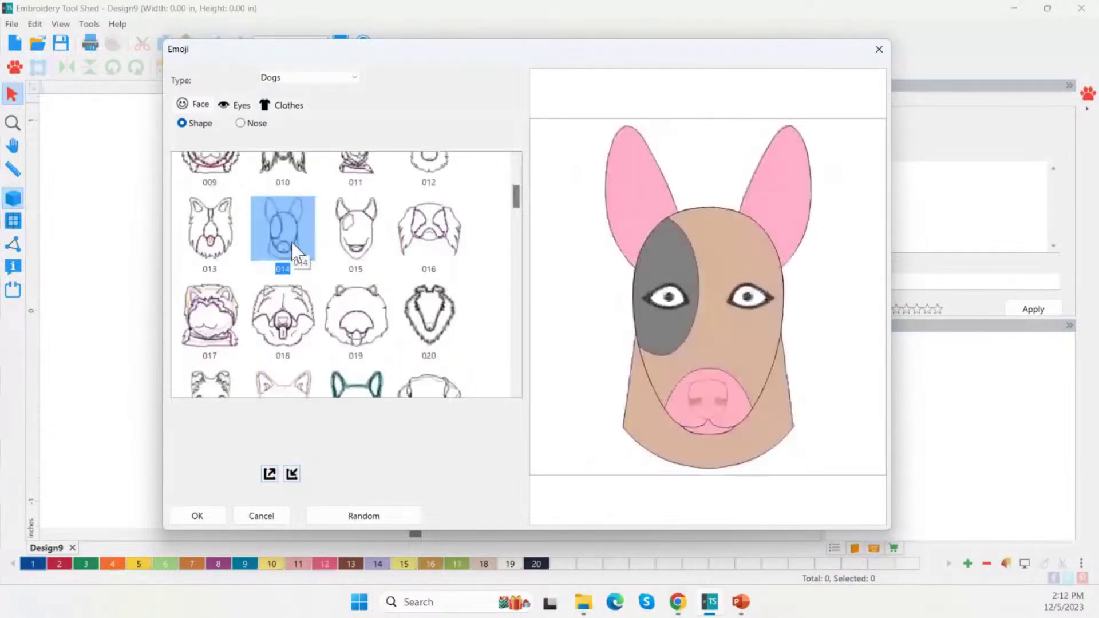
click(283, 315)
scroll(283, 315, down, 4)
click(210, 289)
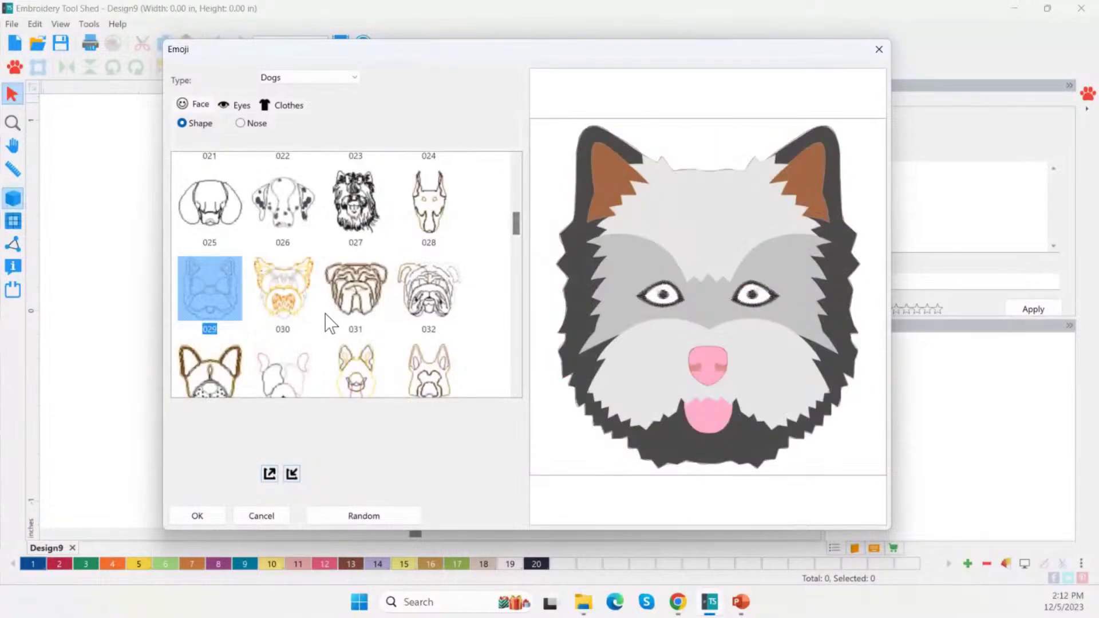
click(358, 292)
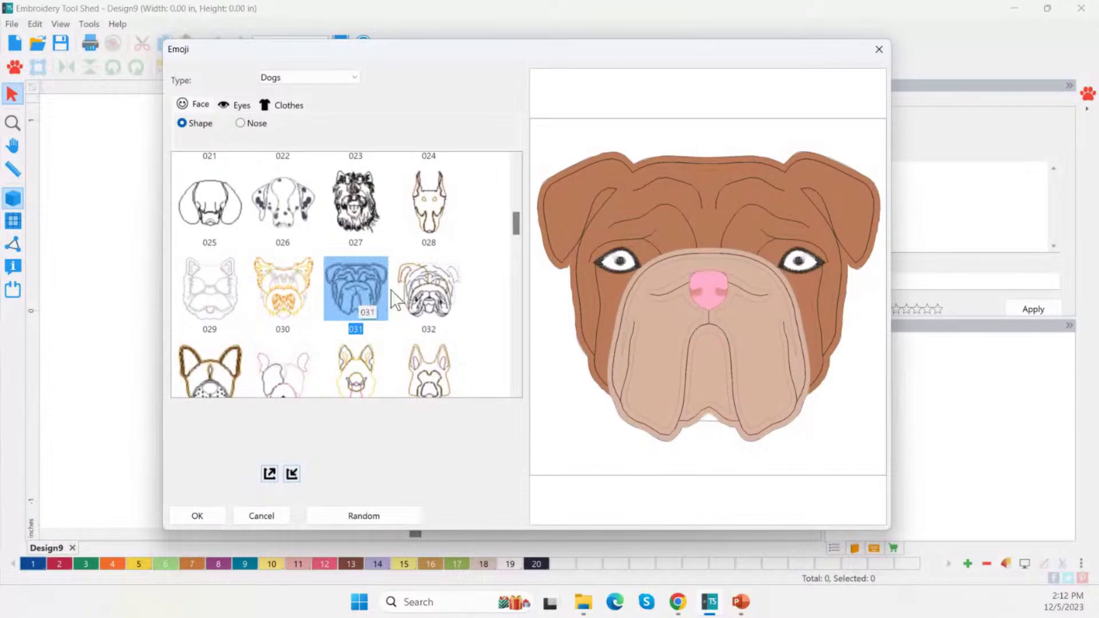
Choose face shape 033 for the dog emoji
click(509, 231)
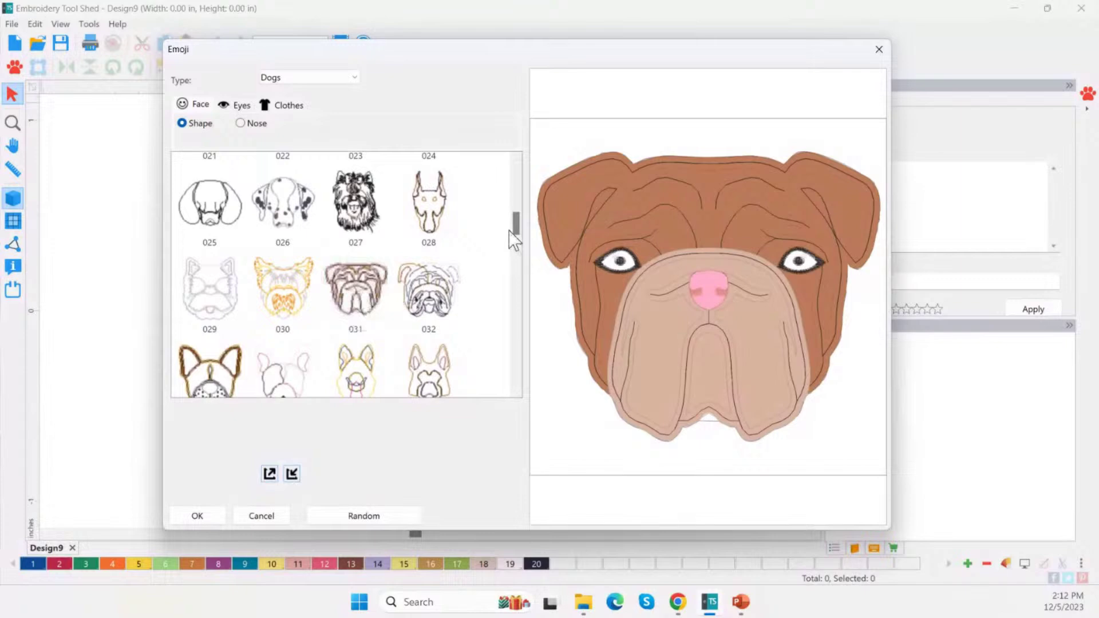
scroll(344, 287, down, 1)
click(209, 332)
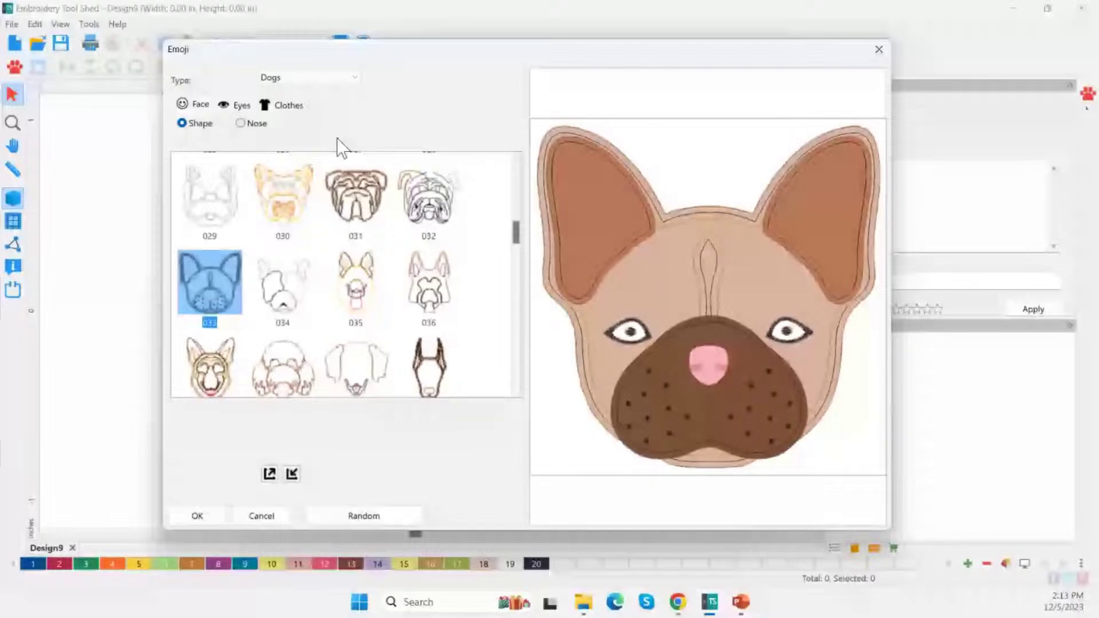
Open the nose options and try noses 005, 008 and 020 on the dog face
click(239, 123)
click(211, 285)
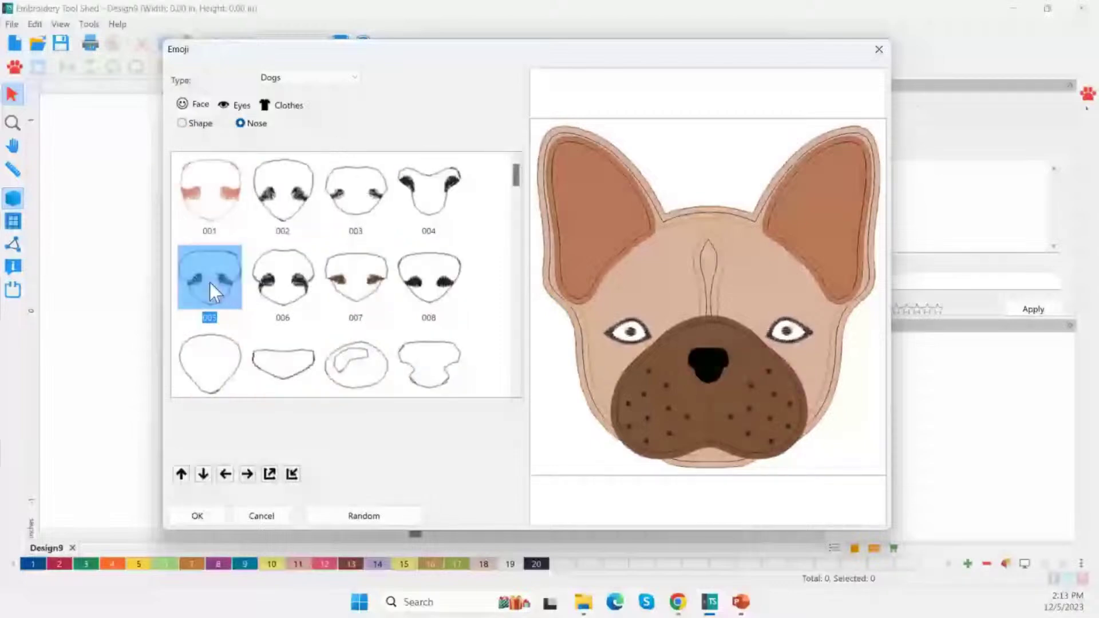
click(429, 277)
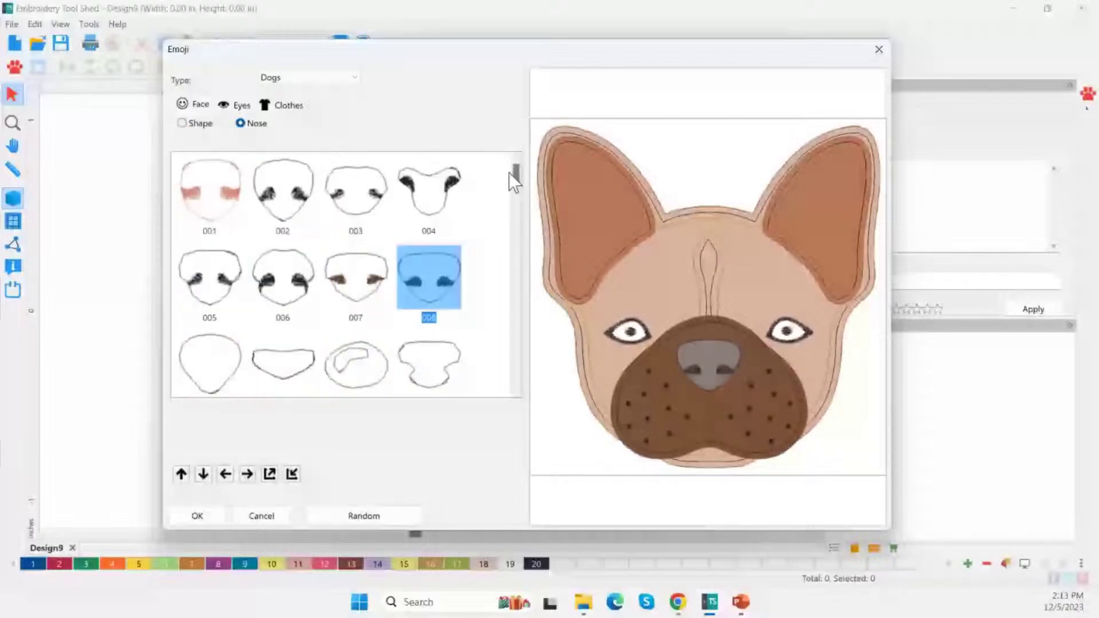
scroll(509, 173, down, 2)
click(378, 286)
click(429, 346)
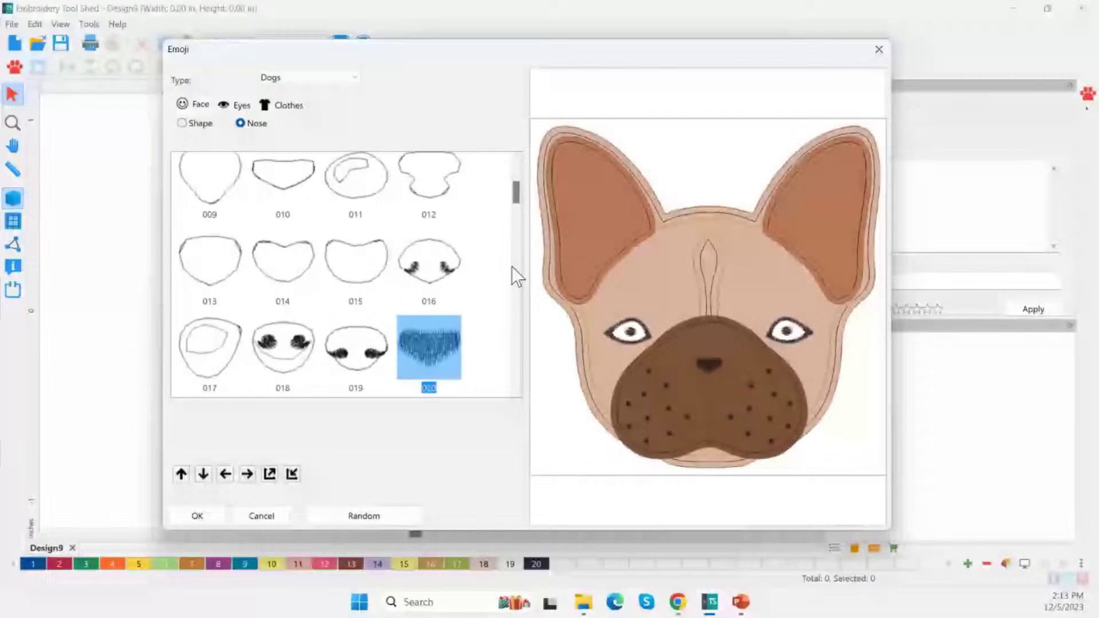
Try noses 022, 025 and 028 on the dog face
scroll(515, 278, down, 2)
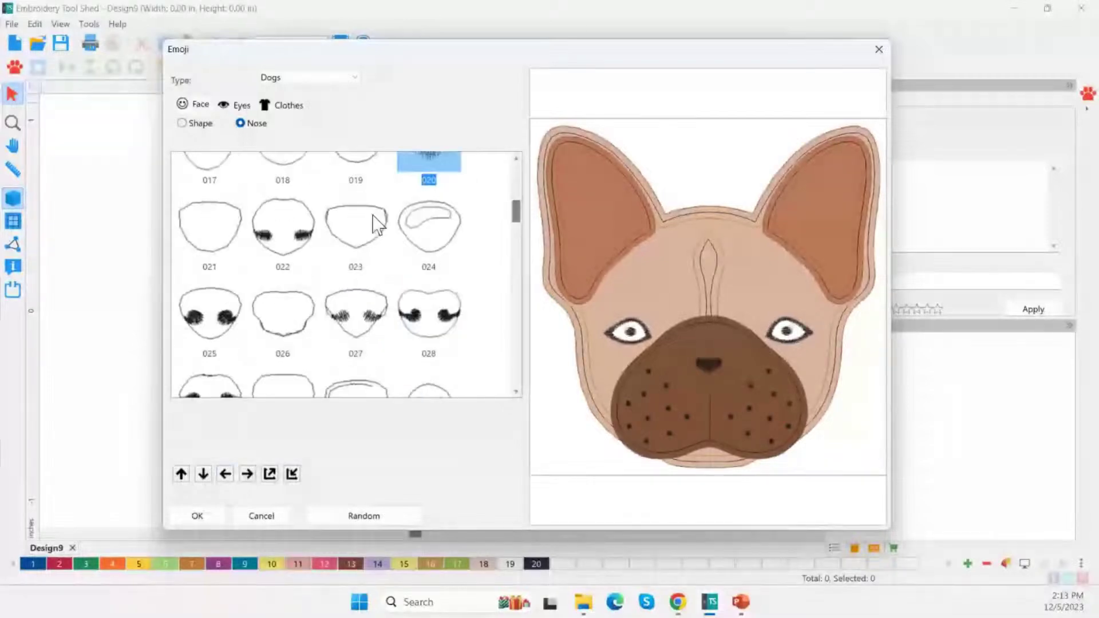
click(287, 232)
click(214, 321)
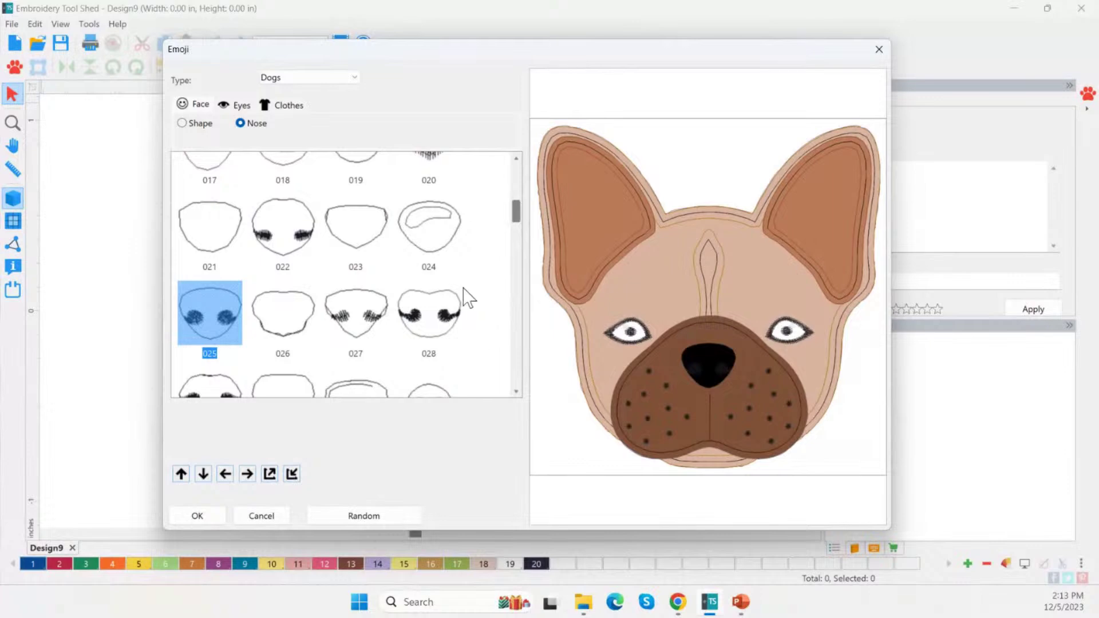
click(446, 325)
Compare noses 029 to 032 on the dog face and settle on nose 028
scroll(366, 332, down, 1)
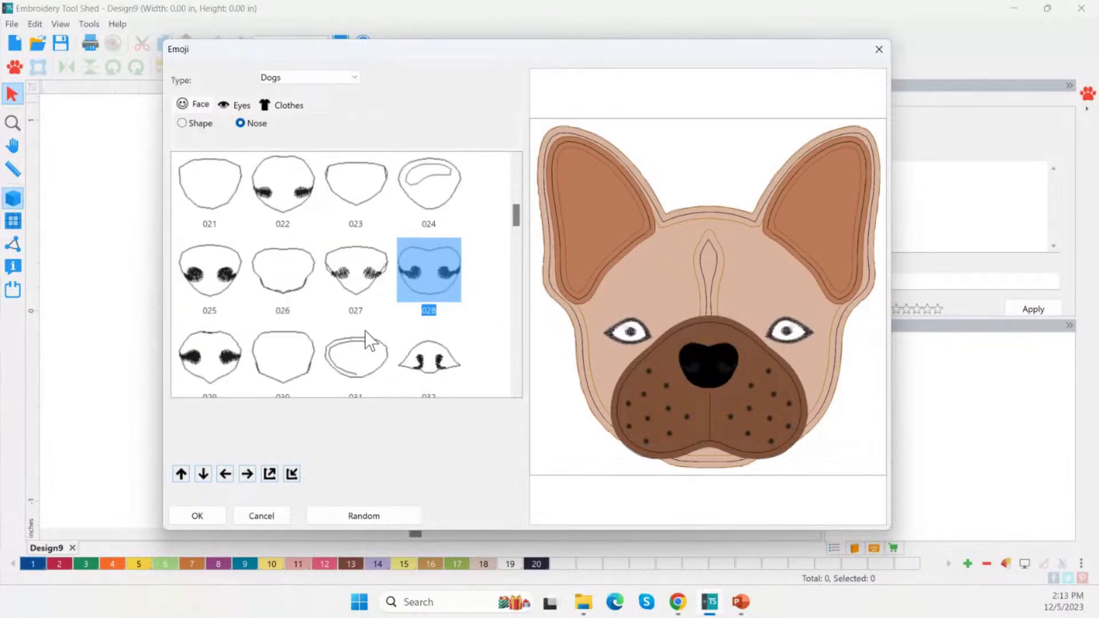
click(205, 356)
click(295, 359)
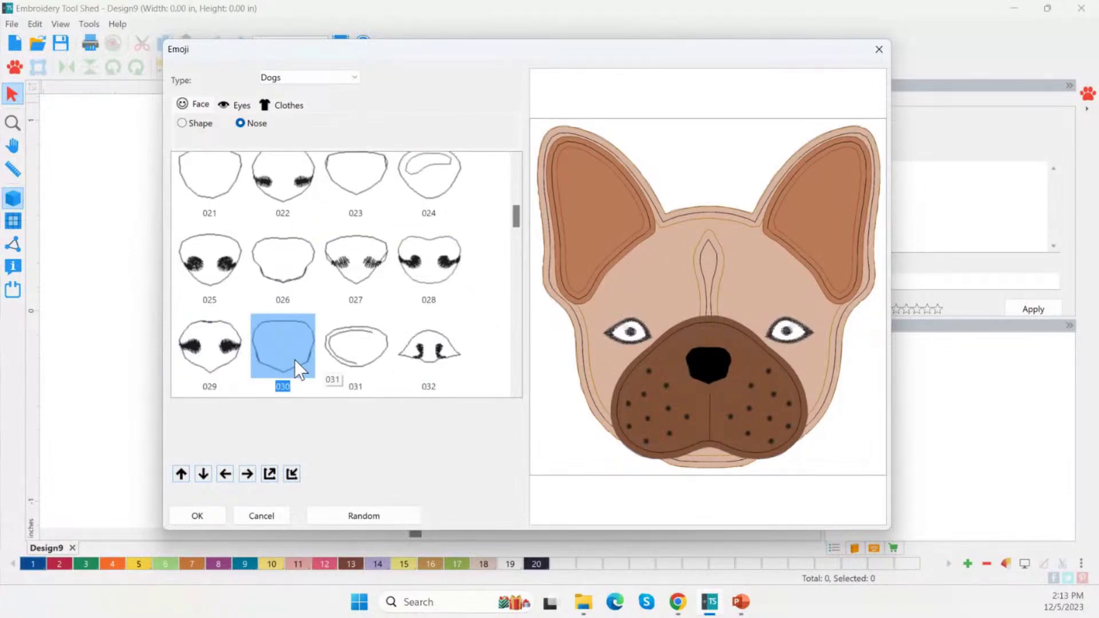
click(376, 354)
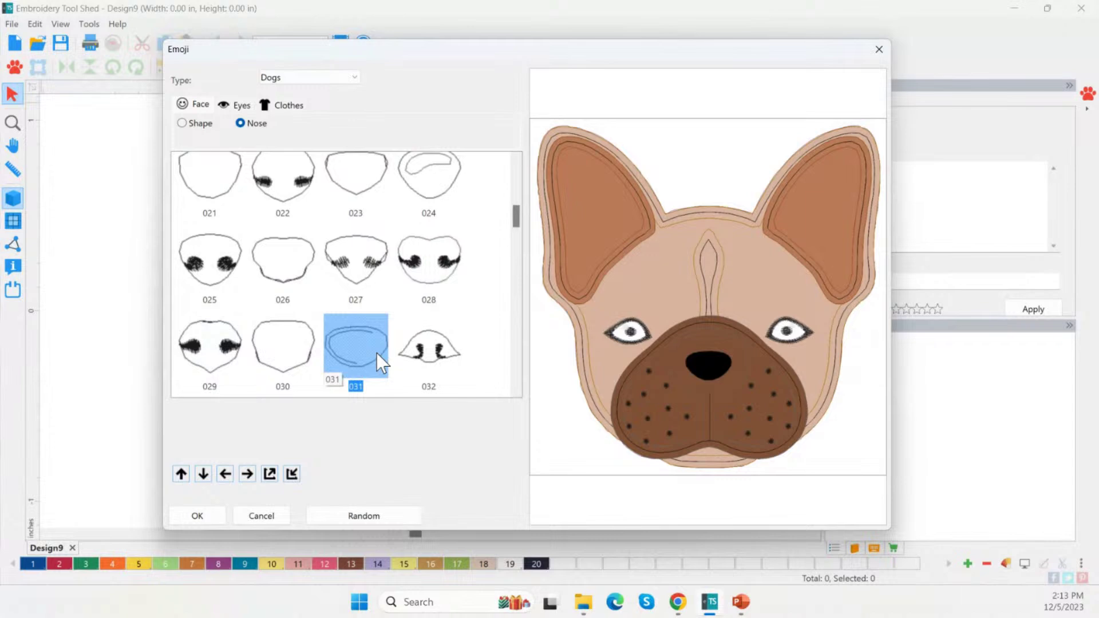
click(446, 349)
key(Left)
click(413, 256)
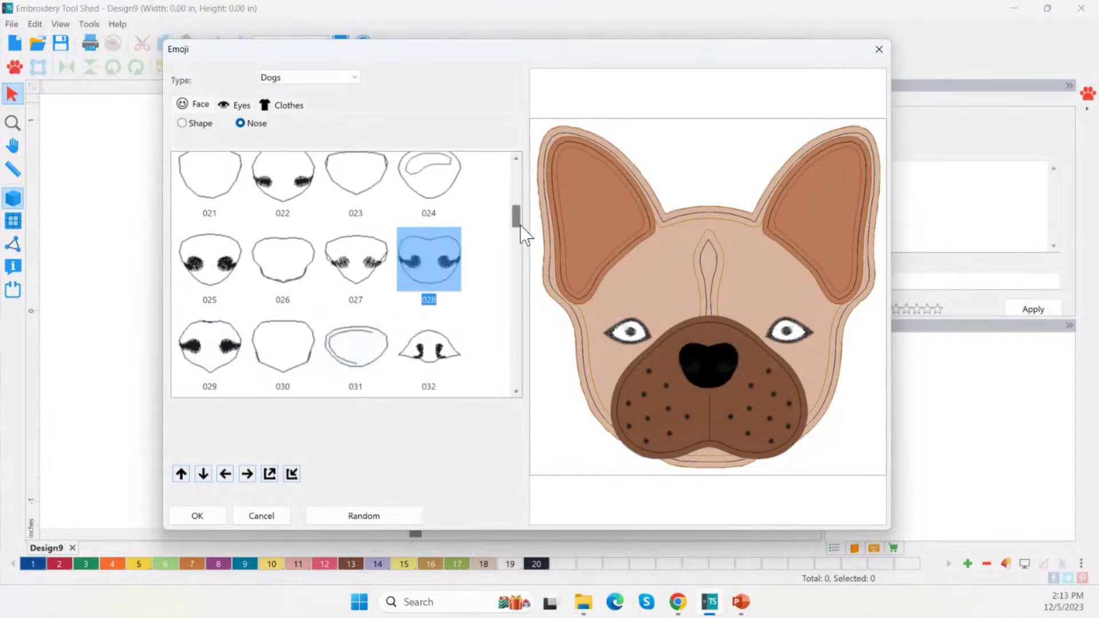
Switch to the eye options and apply eyes 007 to the dog face
click(236, 105)
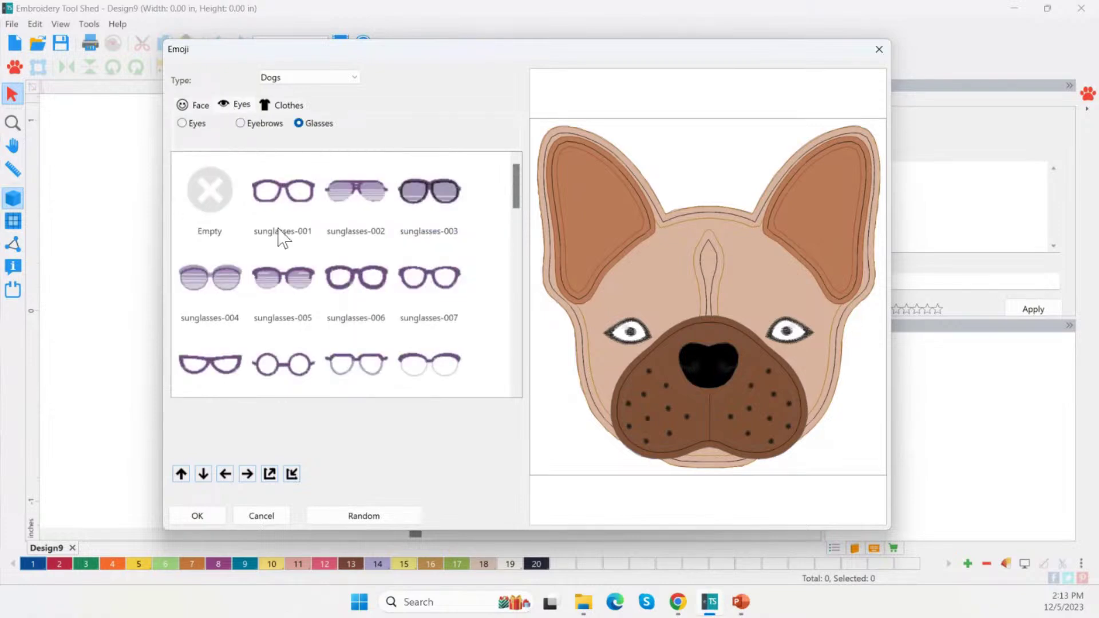
click(194, 125)
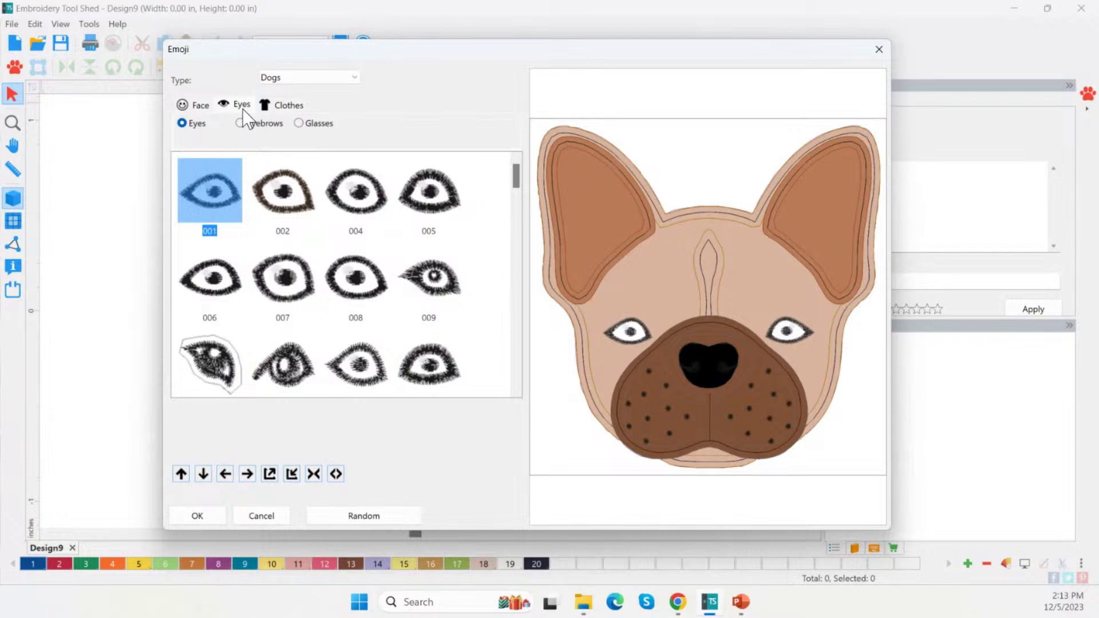
click(301, 297)
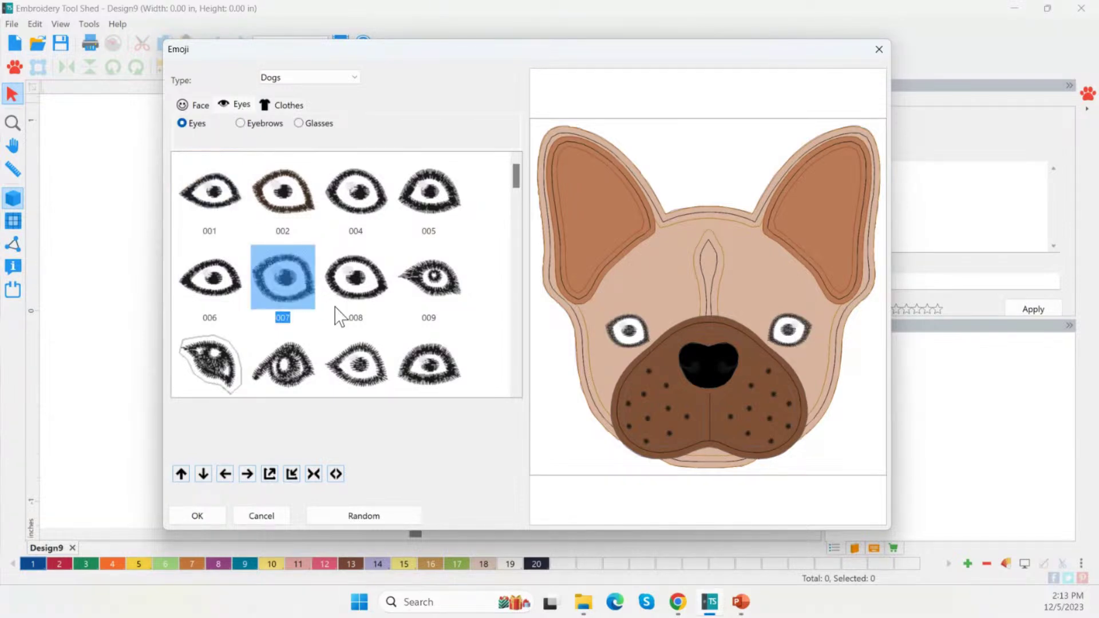
Try eyes 008 and 016 on the dog face
click(338, 303)
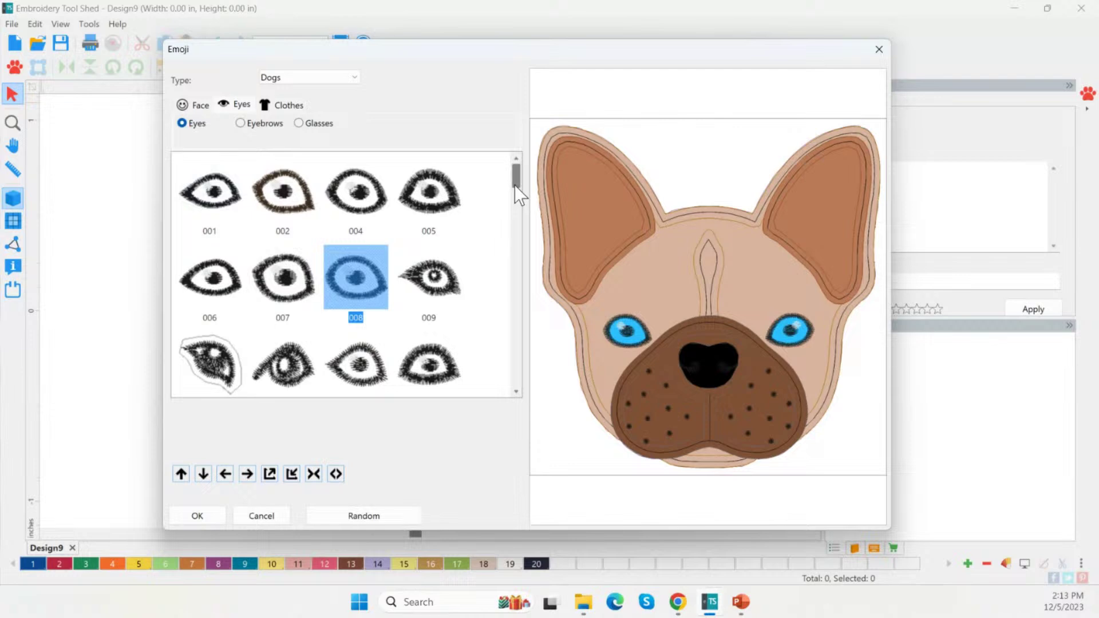
scroll(517, 184, down, 3)
click(352, 207)
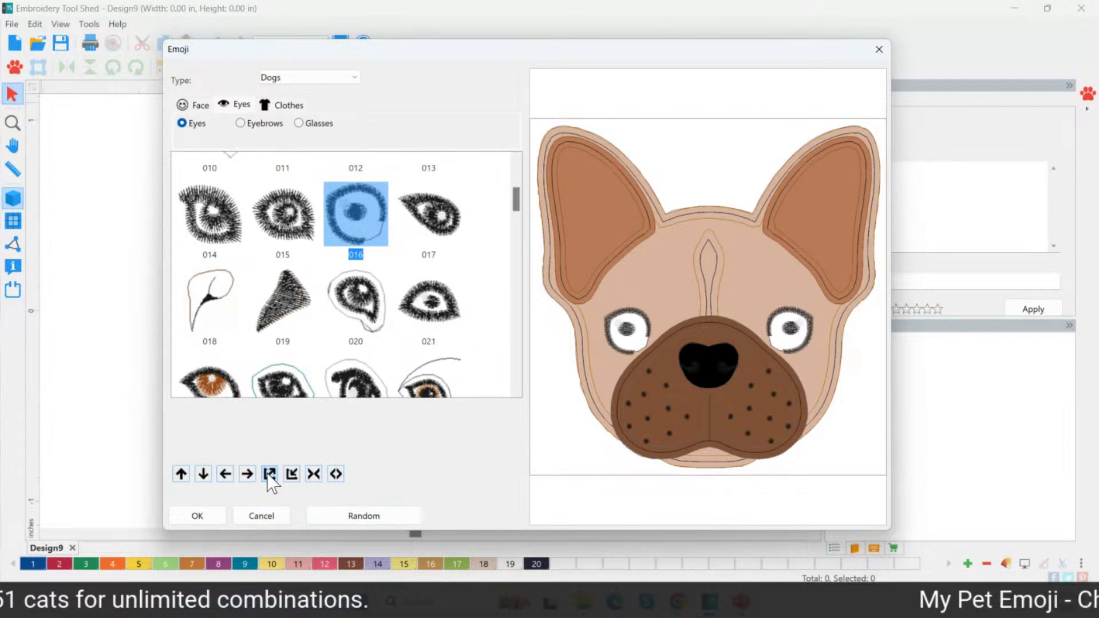
Nudge eyes 016 sideways until they sit roughly centred on the dog face
click(247, 473)
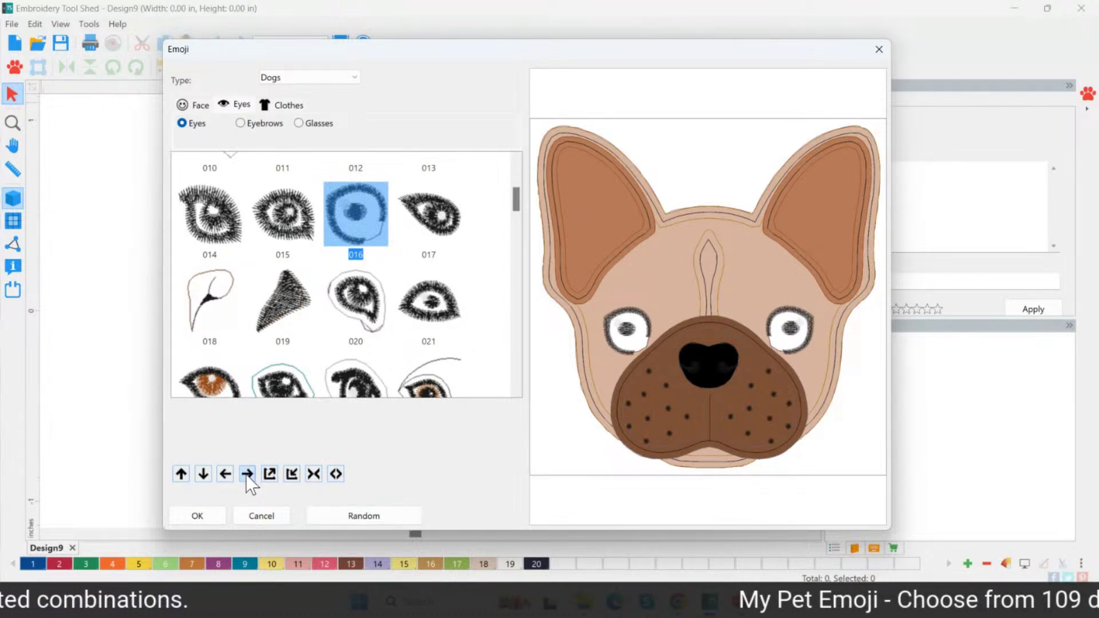
click(248, 474)
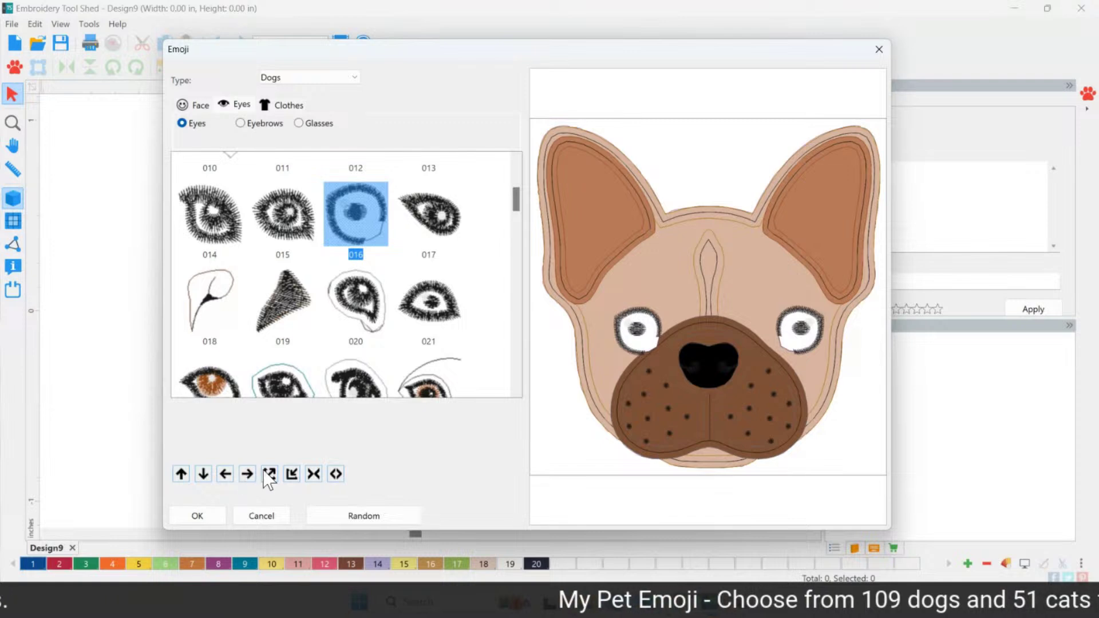
click(314, 475)
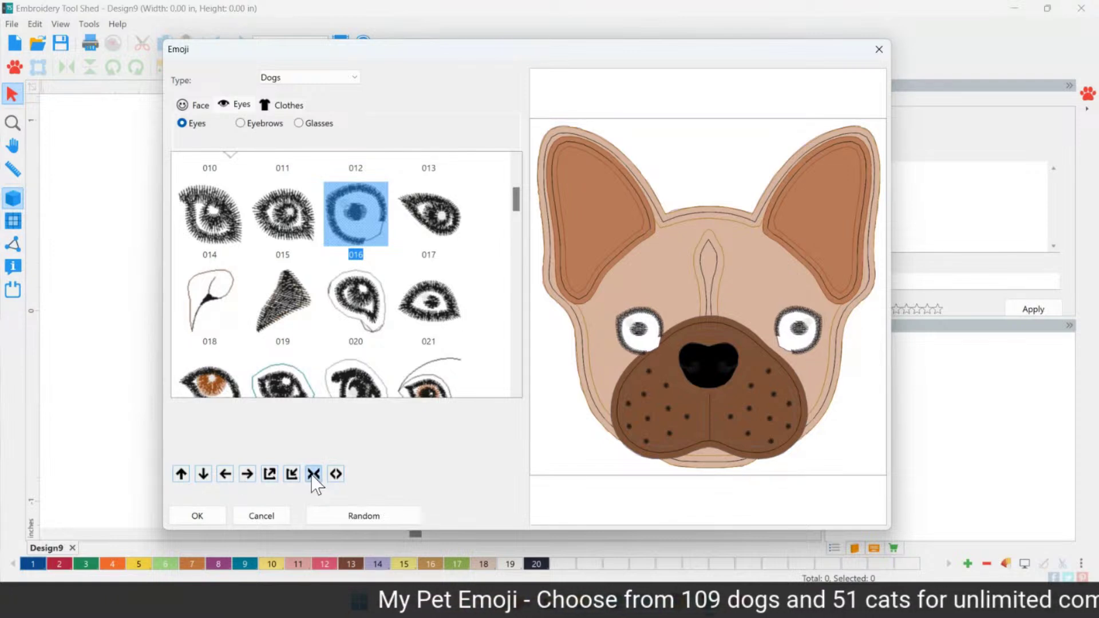
click(225, 474)
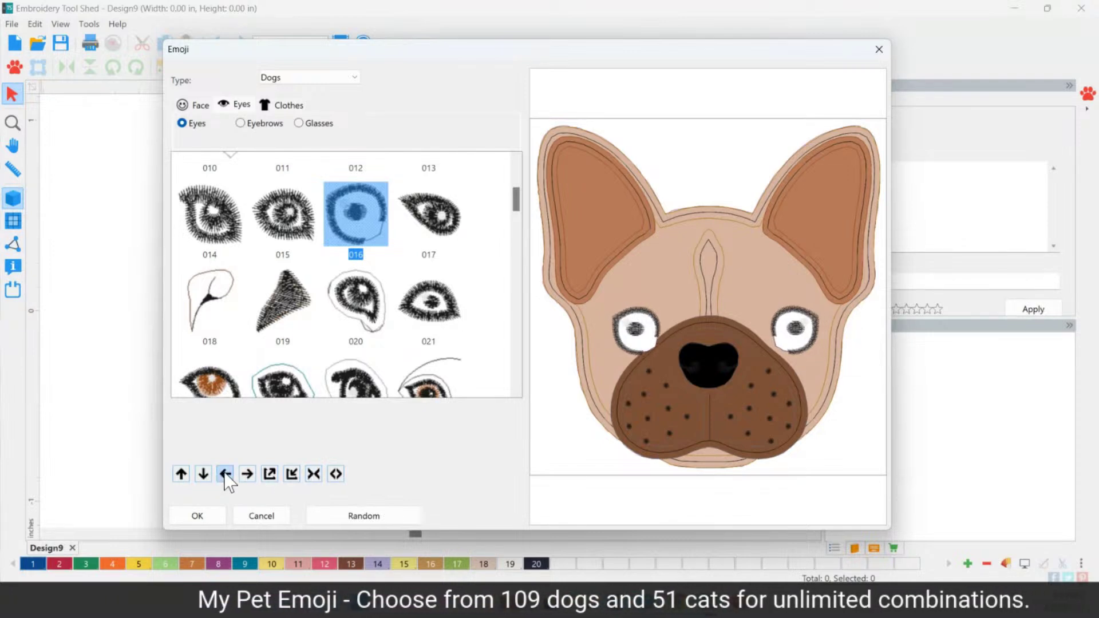
click(224, 474)
click(225, 474)
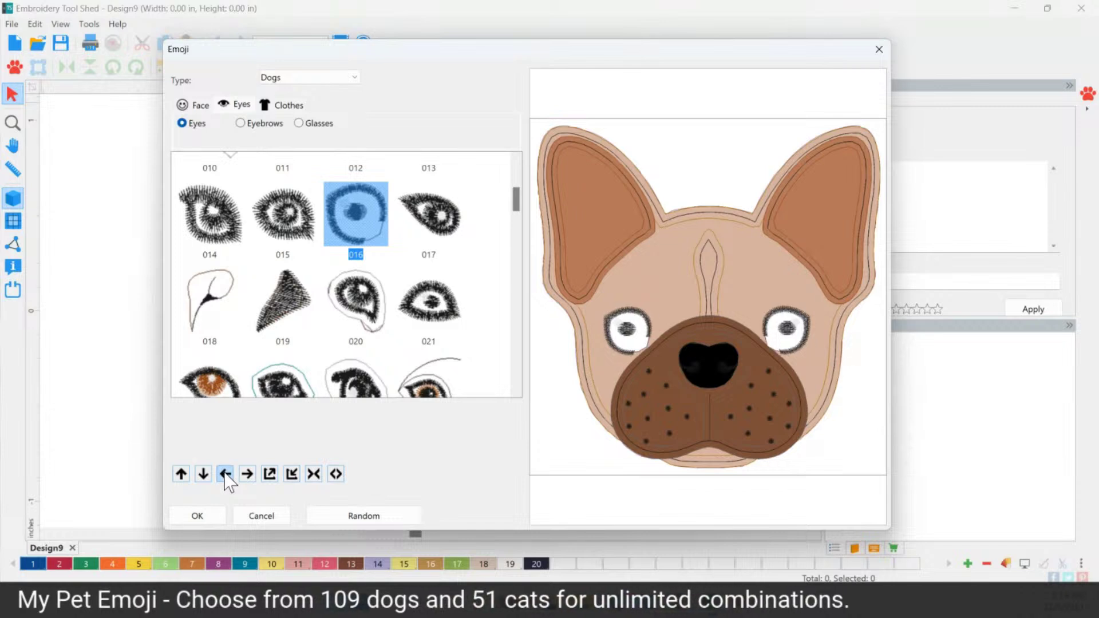
click(249, 475)
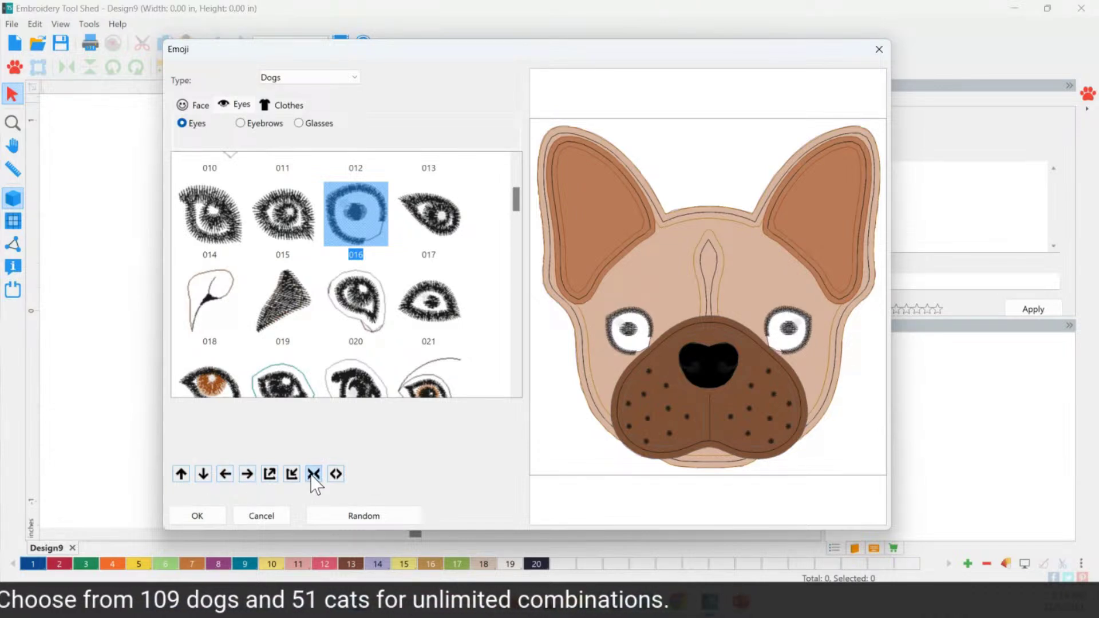
Move the dog's two eyes several increments closer together
click(313, 475)
click(313, 474)
click(313, 475)
click(314, 475)
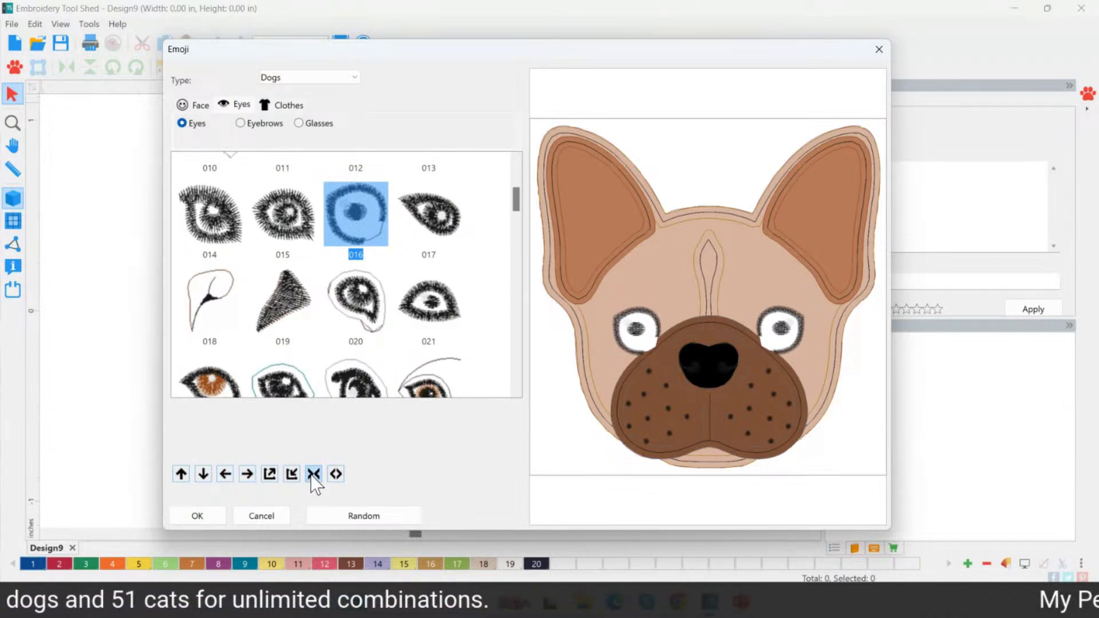
click(313, 475)
click(313, 474)
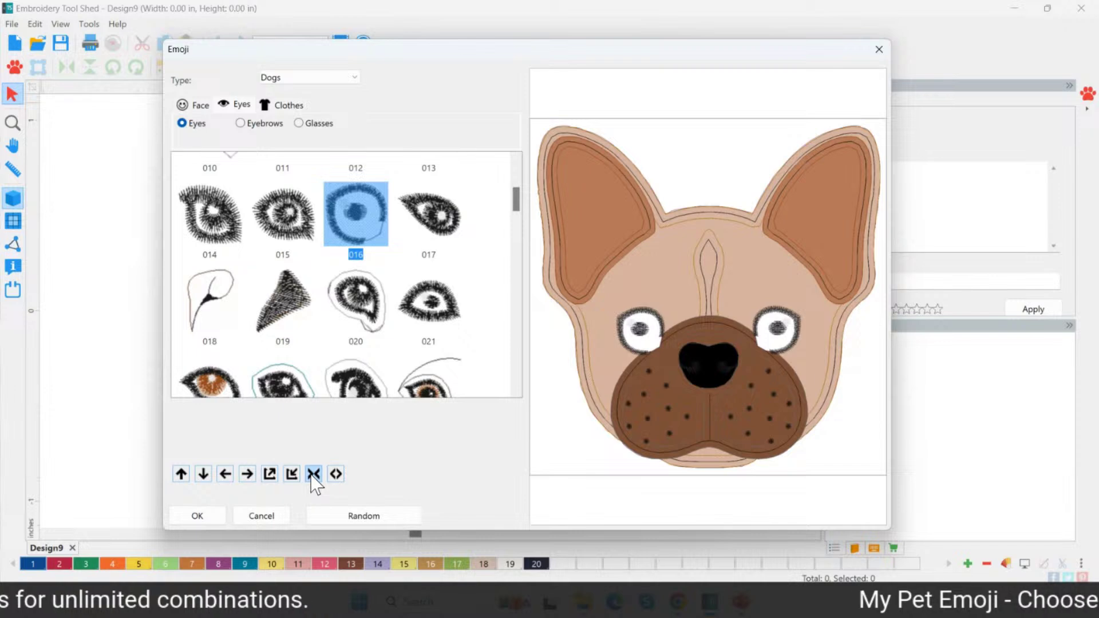
Compare eyes 021, 022, 023, 027 and 028 on the dog face and settle on eyes 029
click(428, 303)
drag(516, 198, 516, 208)
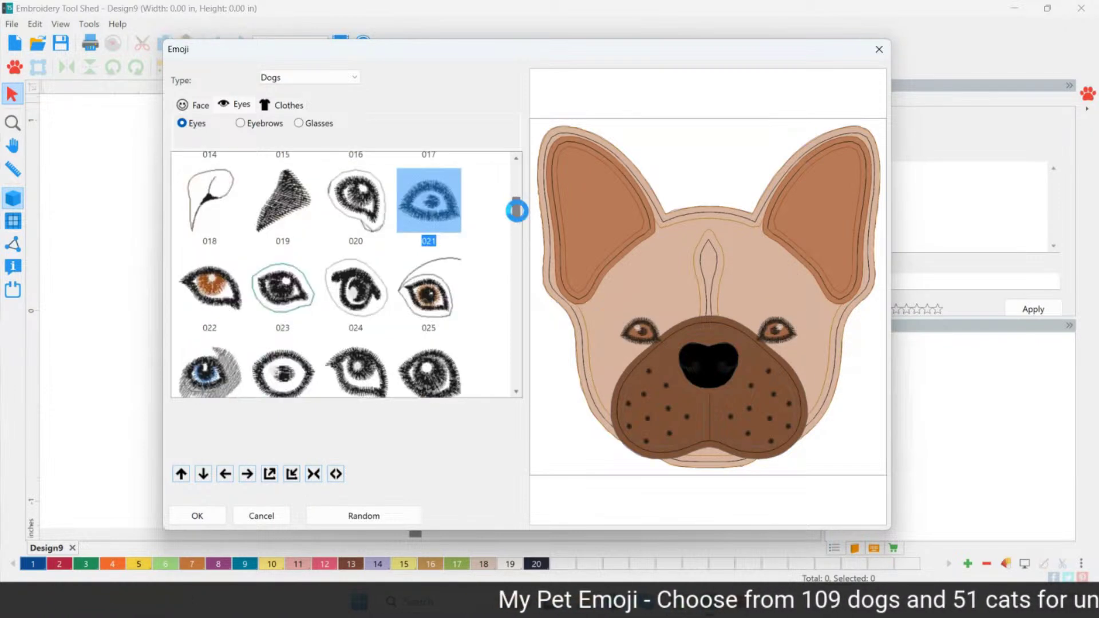
click(283, 286)
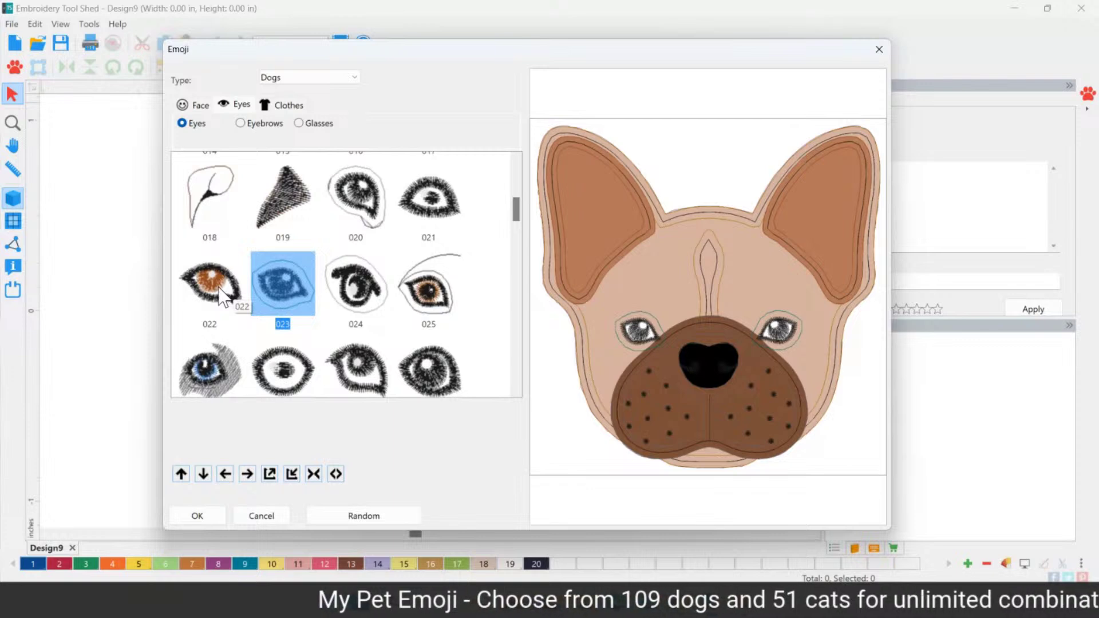
click(229, 293)
click(280, 364)
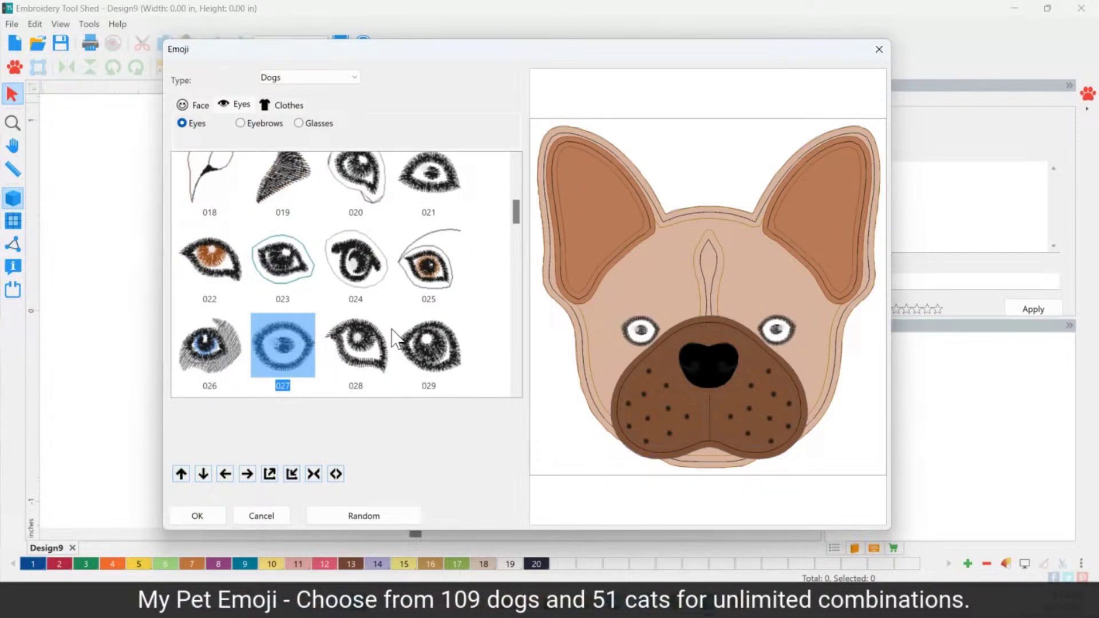
click(343, 362)
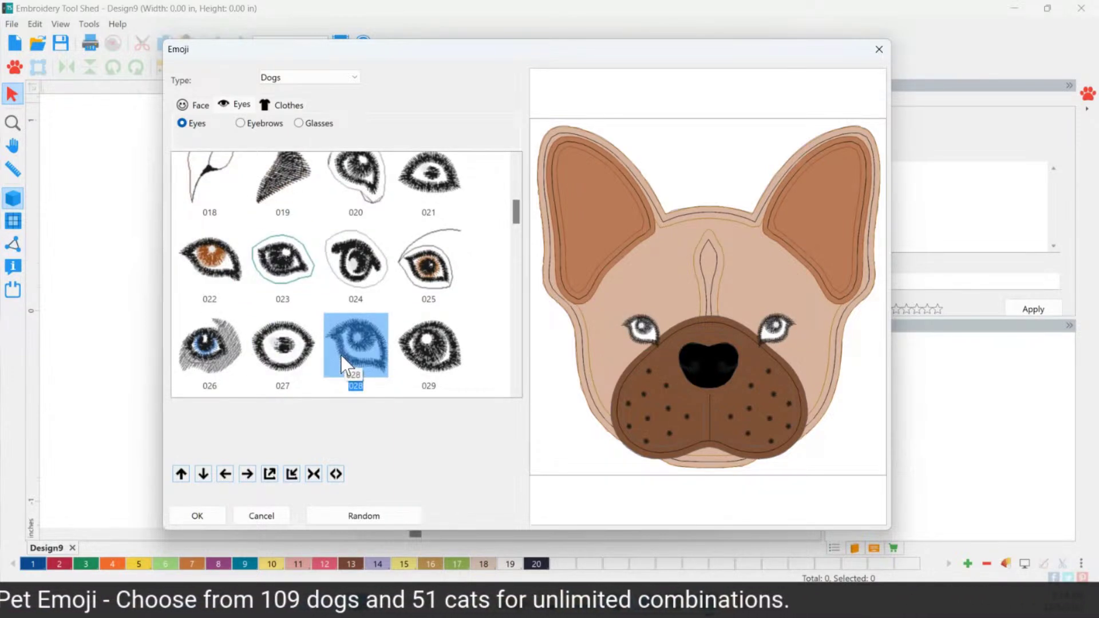
click(429, 350)
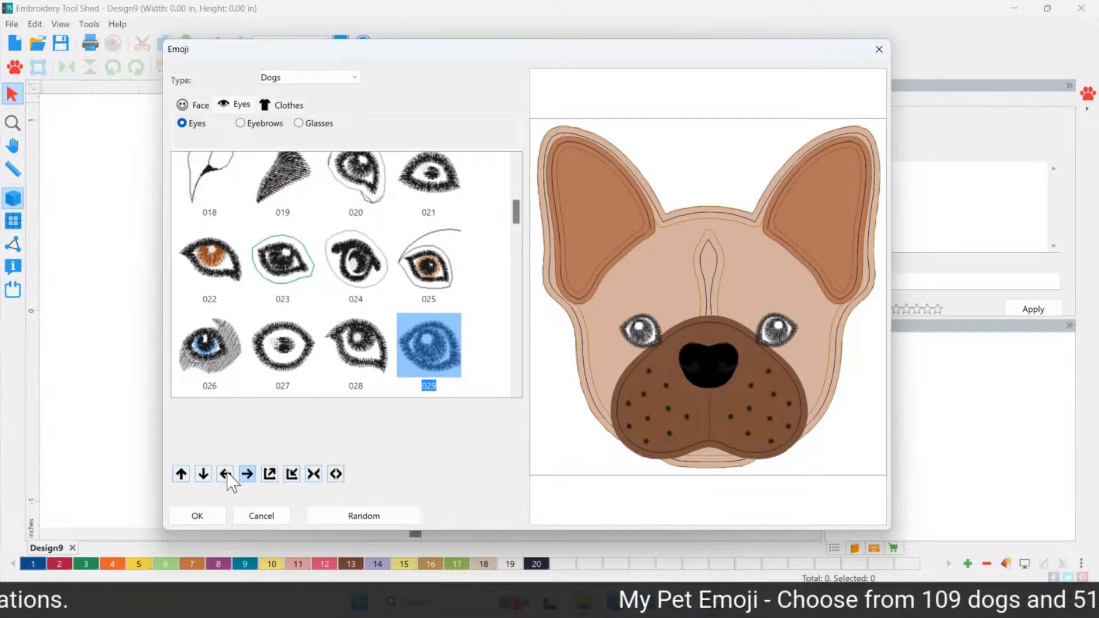
Adjust the spacing of eyes 029 so they sit farther apart on the dog face
click(312, 475)
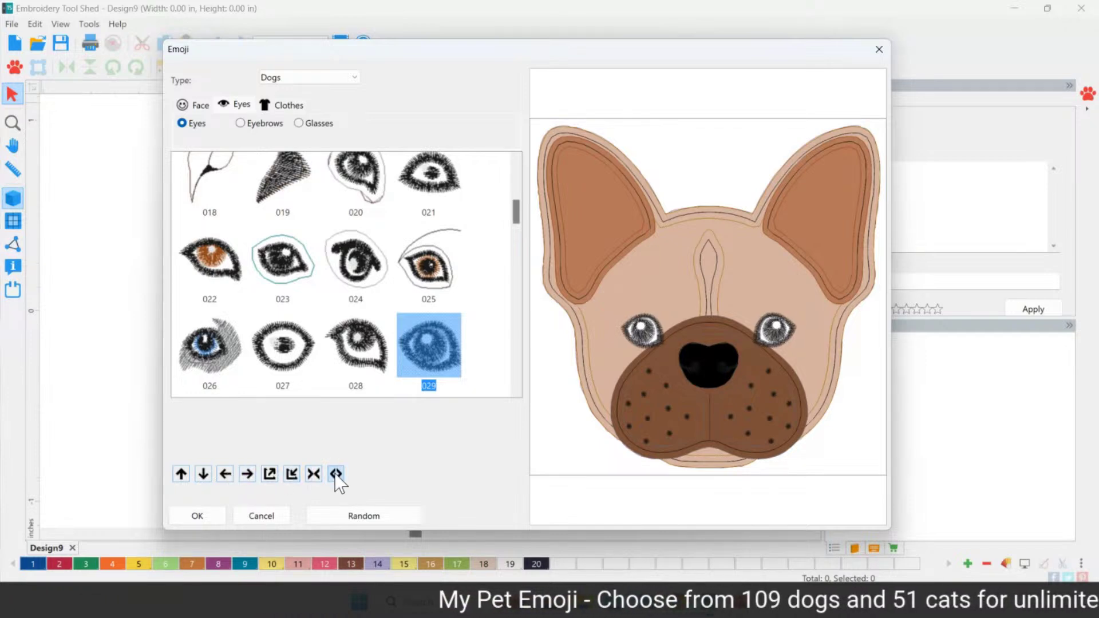
click(336, 475)
click(336, 475)
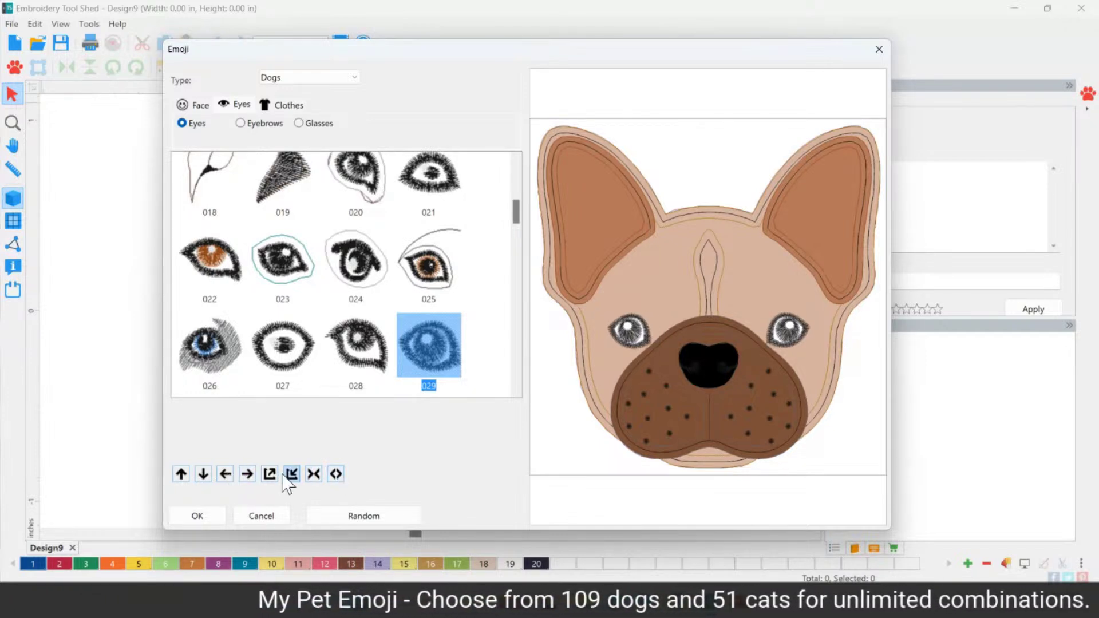
Raise the eyes slightly above the muzzle and insert the finished dog emoji into the design, leaving it deselected
click(182, 475)
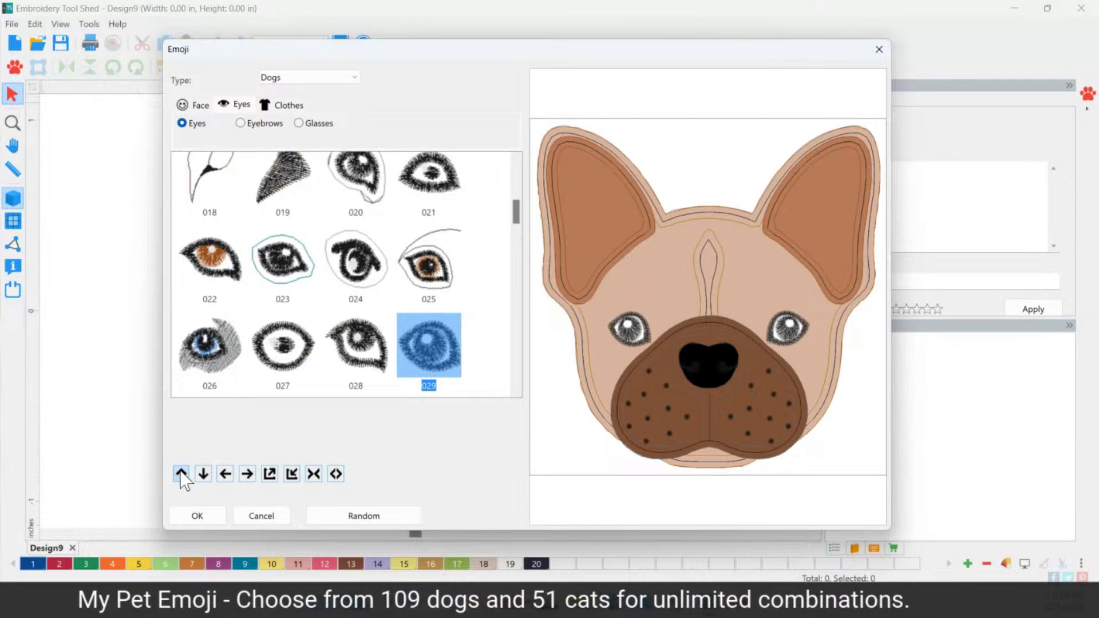
click(181, 475)
click(181, 476)
click(183, 476)
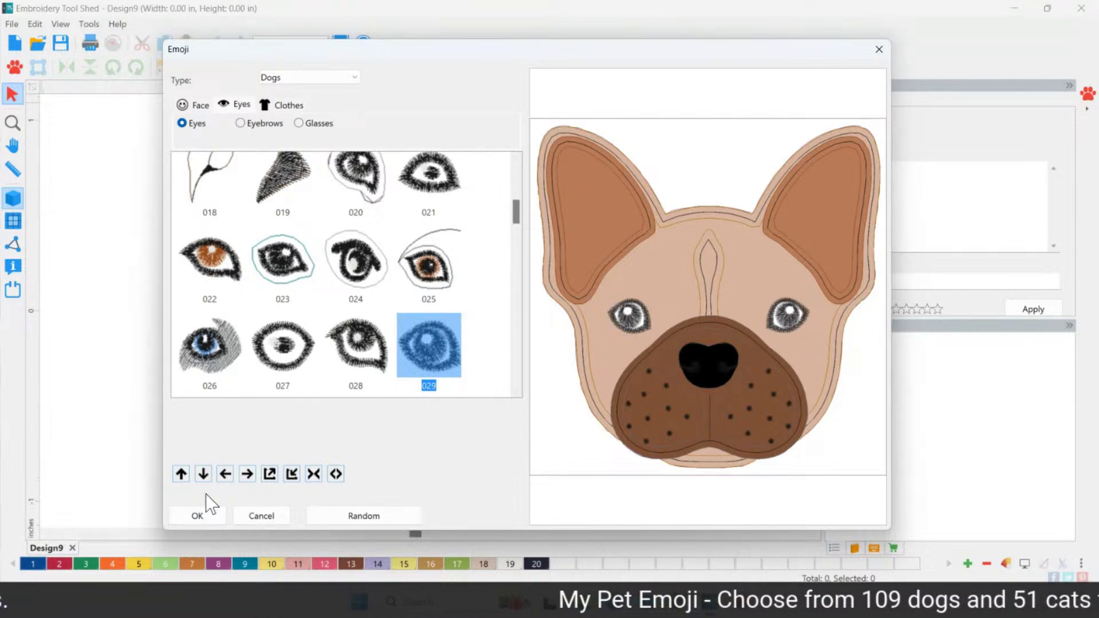
click(197, 515)
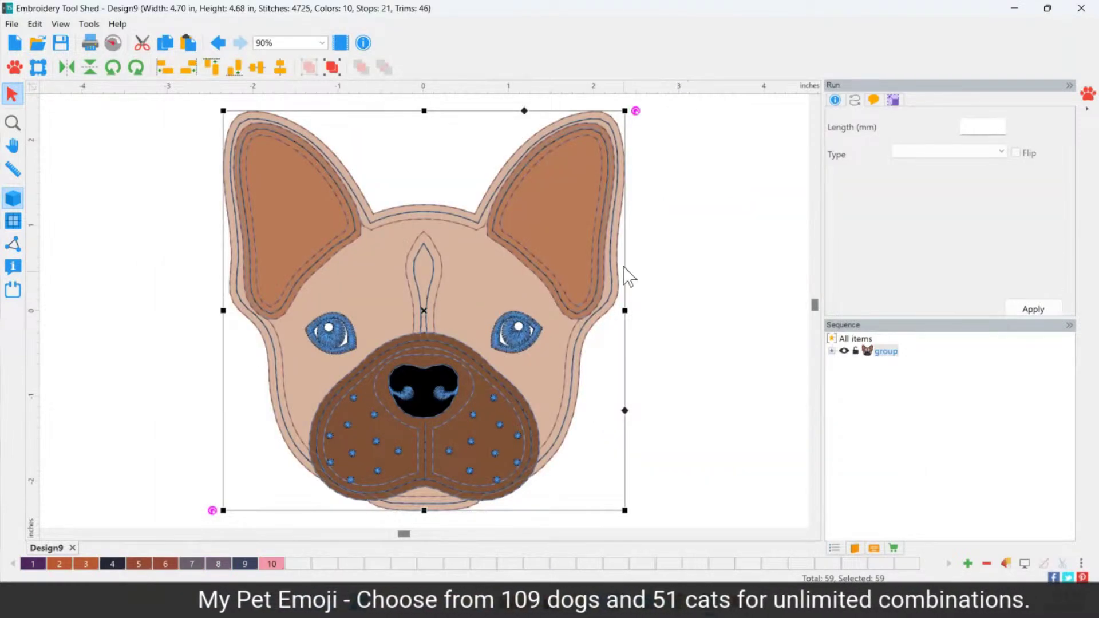
click(677, 298)
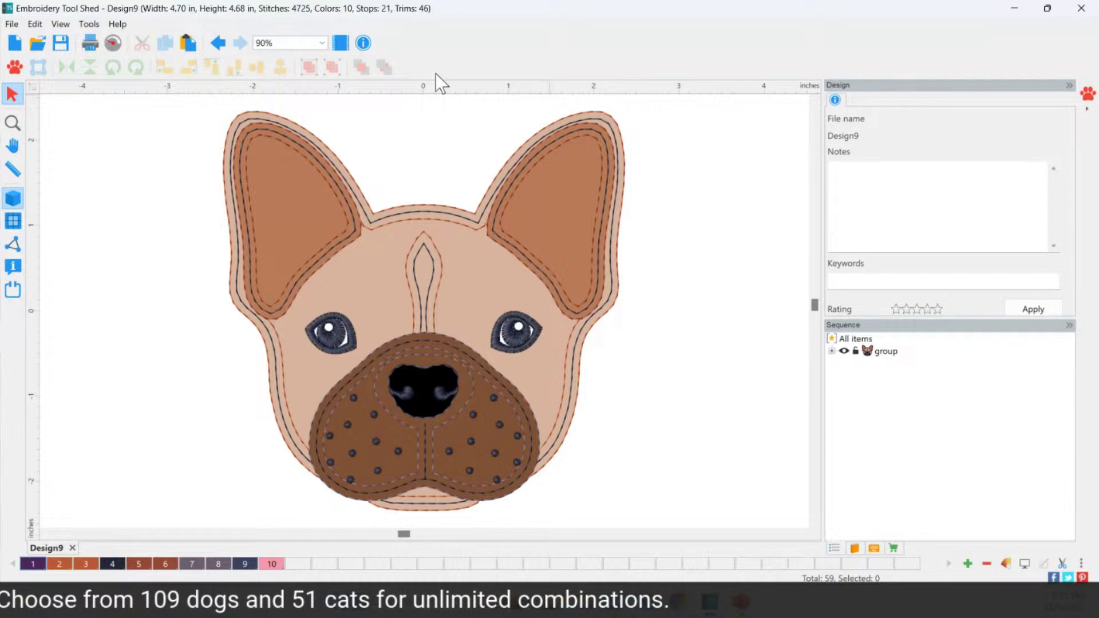
Save the design to the Desktop as Frenchie in the Inspiration Series (C2S) format
click(12, 24)
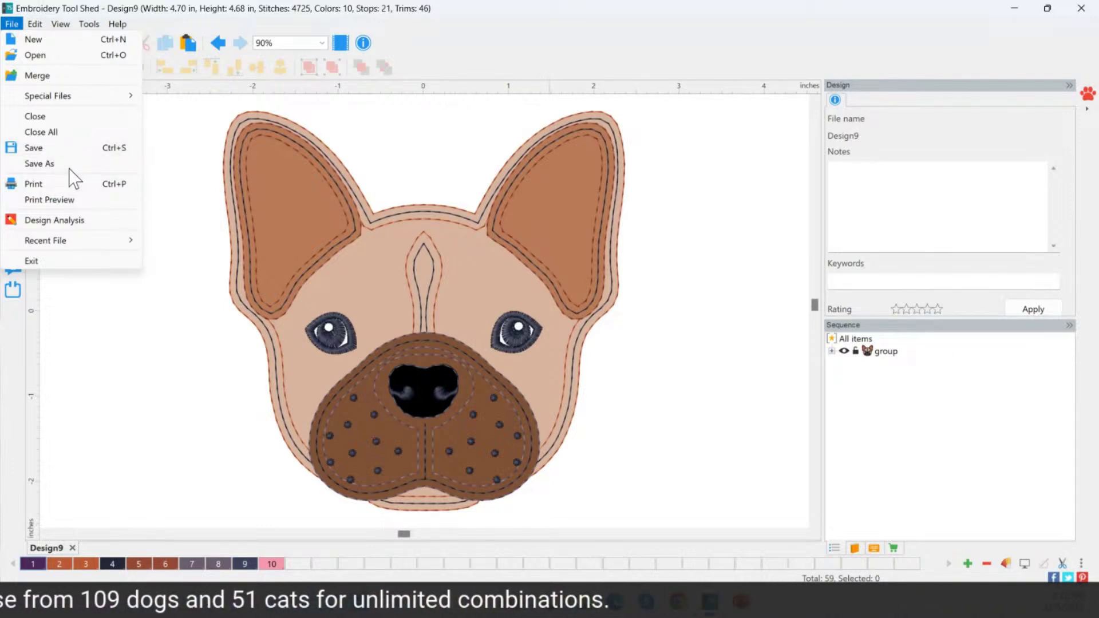
click(50, 164)
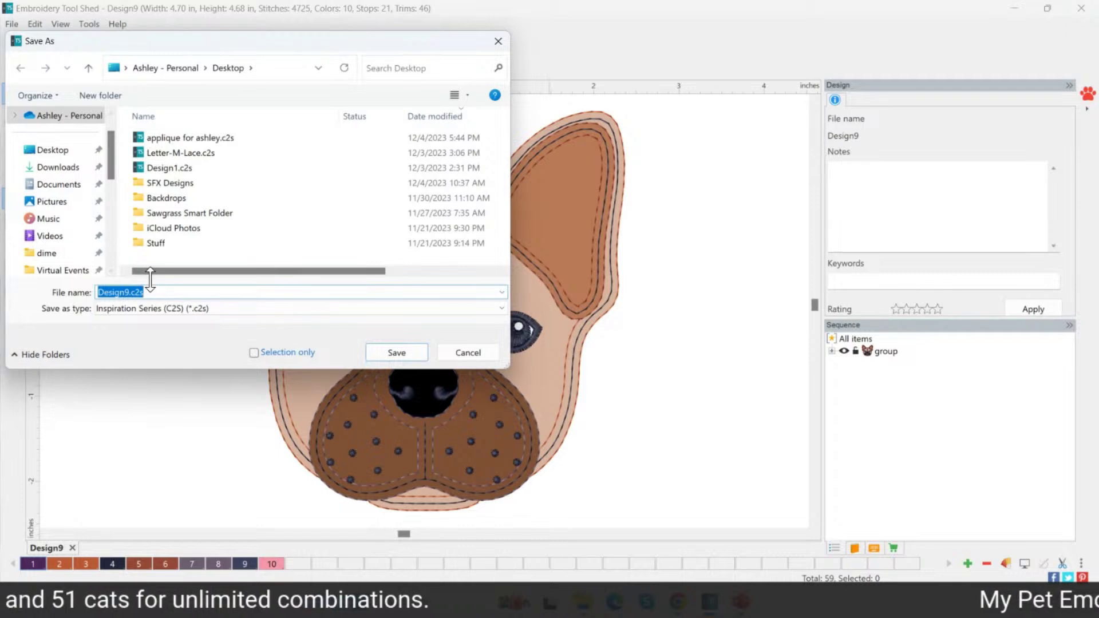
text(Fred)
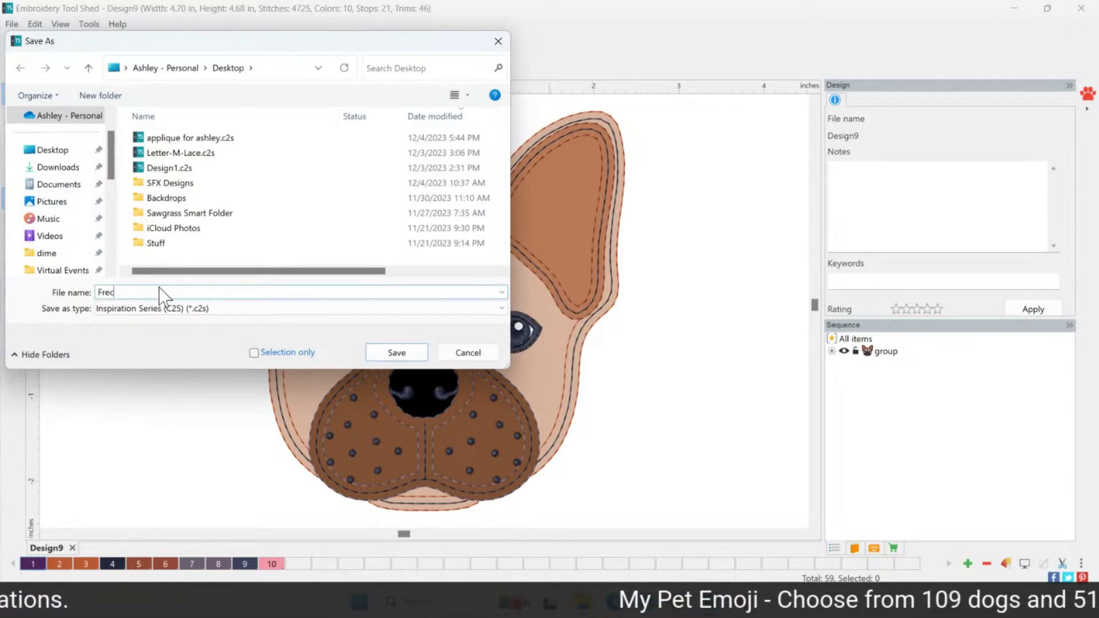
key(BackSpace)
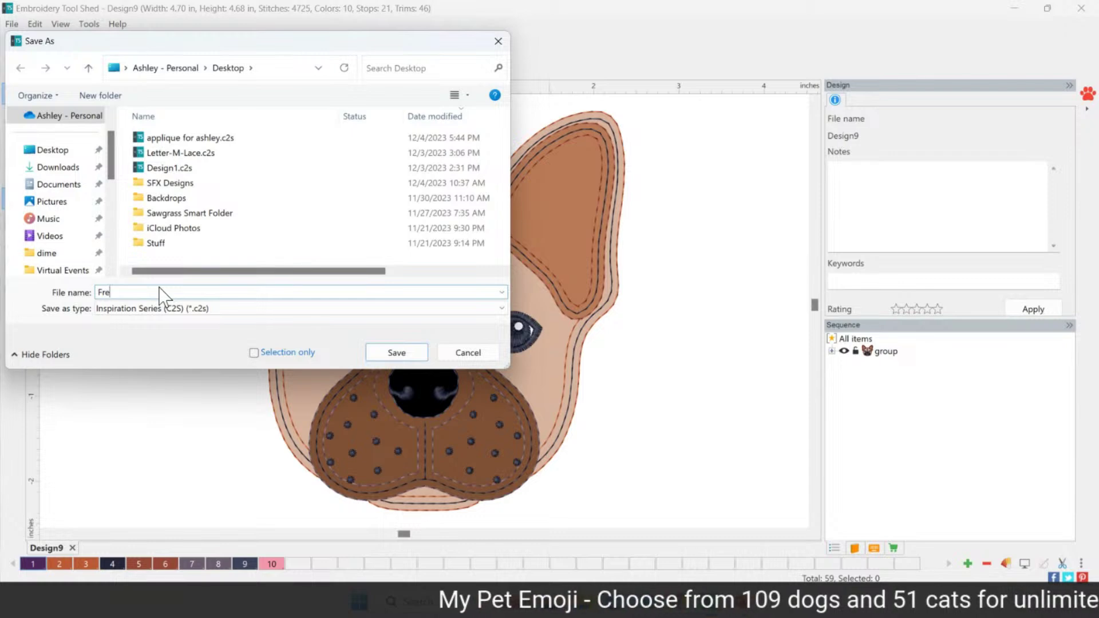
text(nchie)
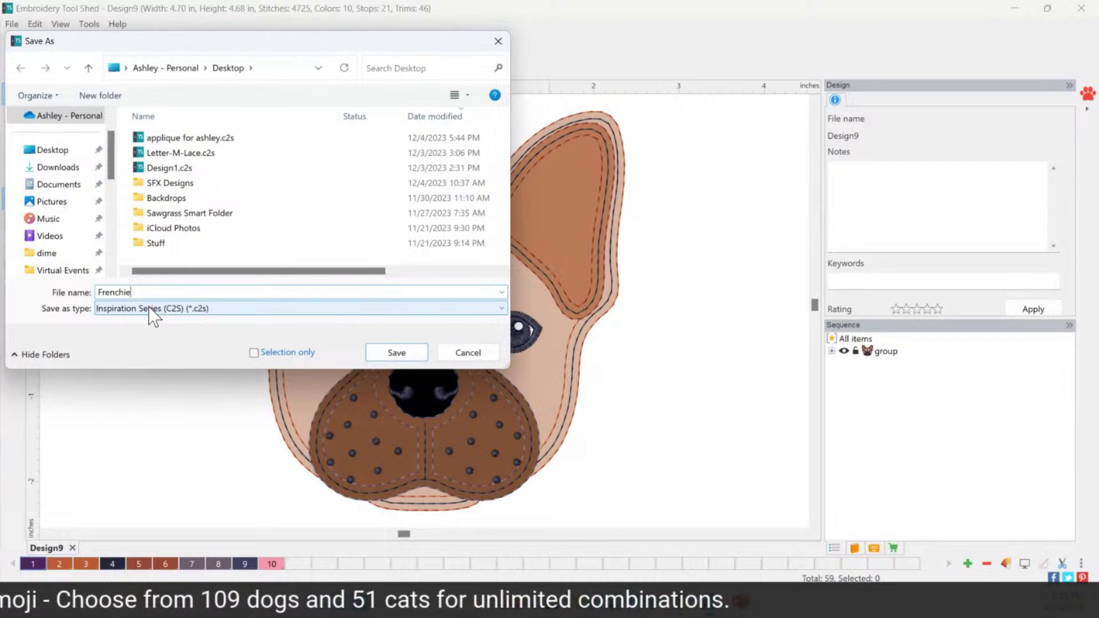
click(186, 311)
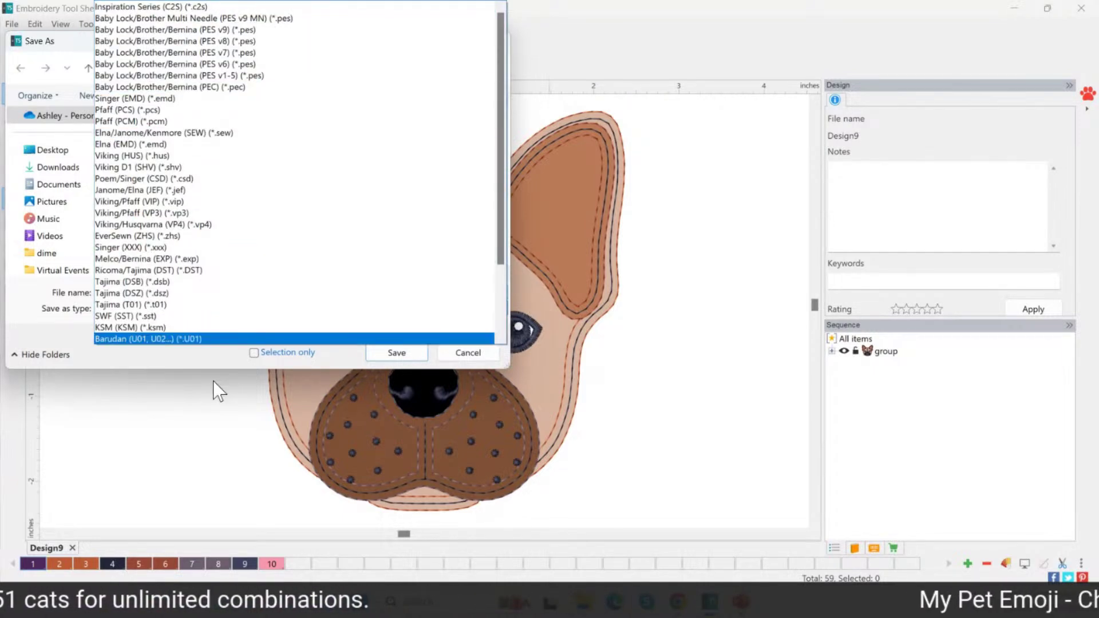
click(120, 289)
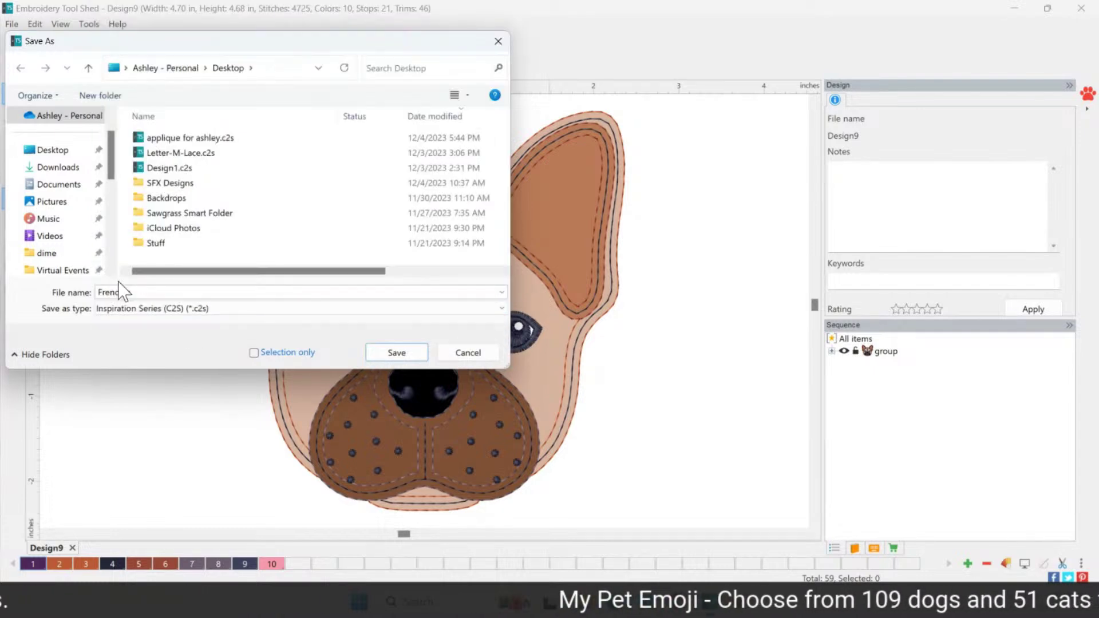
text(Frenchie)
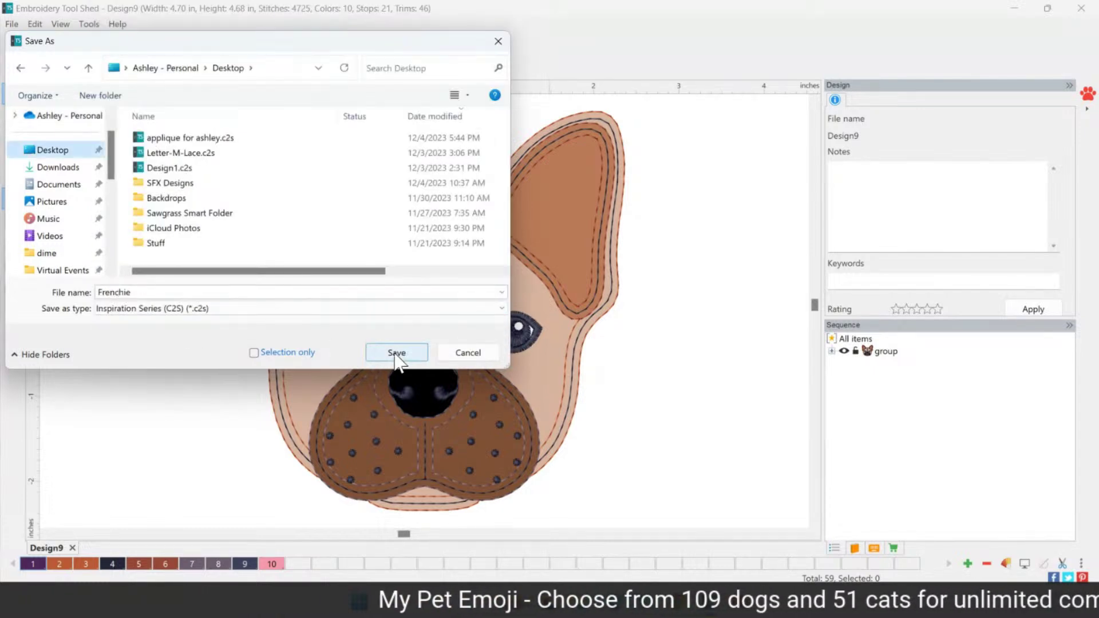
click(396, 355)
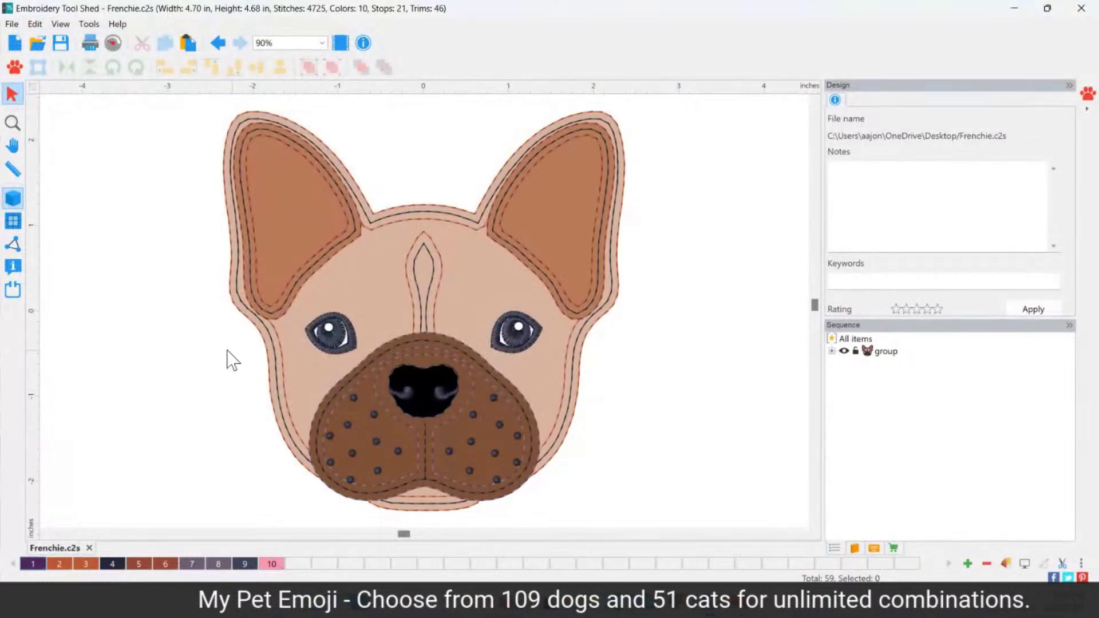
Select the whole dog group and ungroup it into its separate thread colour items
click(519, 403)
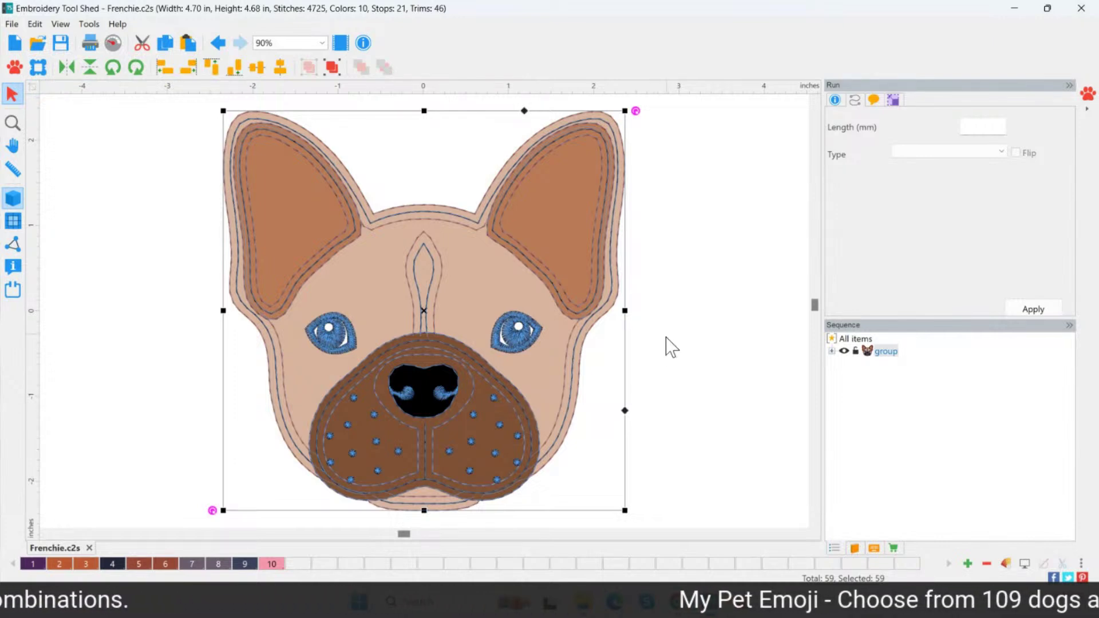
click(897, 353)
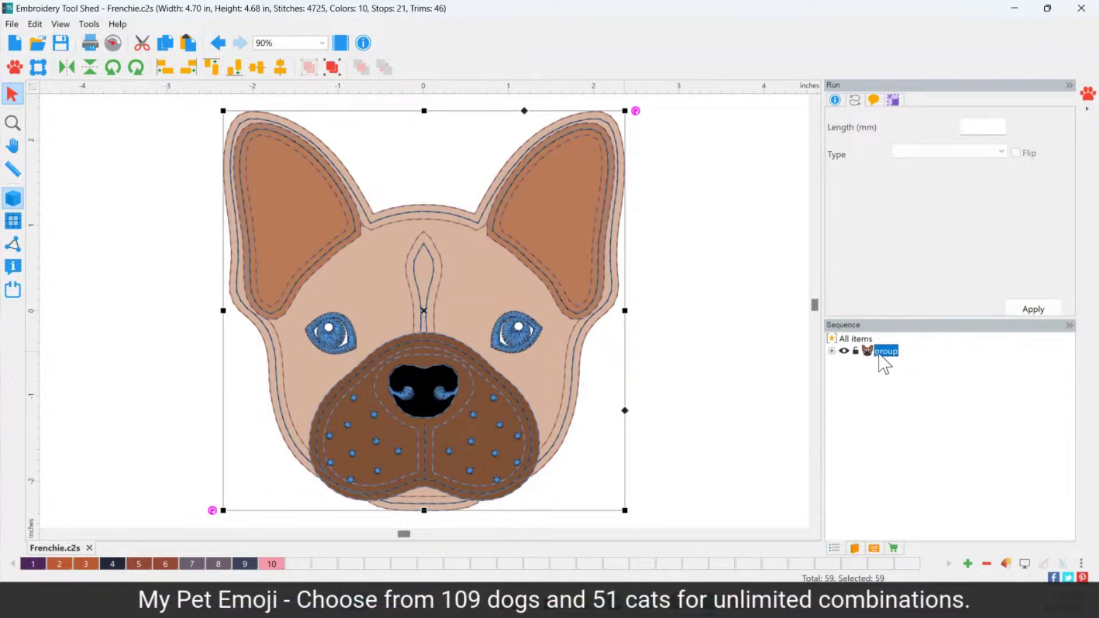
click(332, 68)
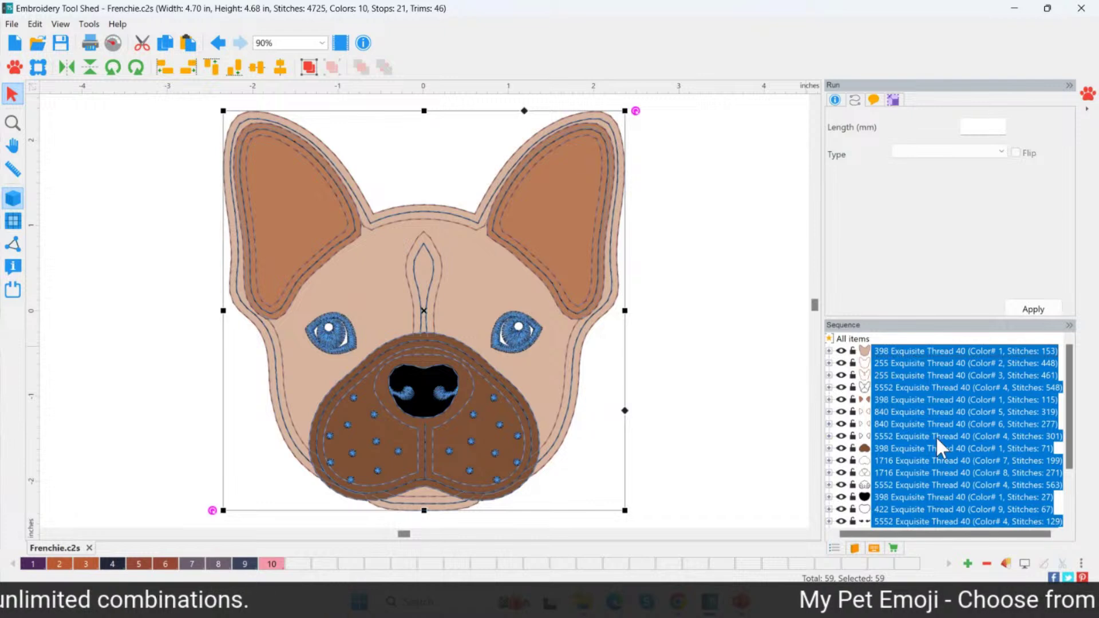
Step through the thread colour items in stitch order, from the head shape through the ears and muzzle to the nose
click(953, 355)
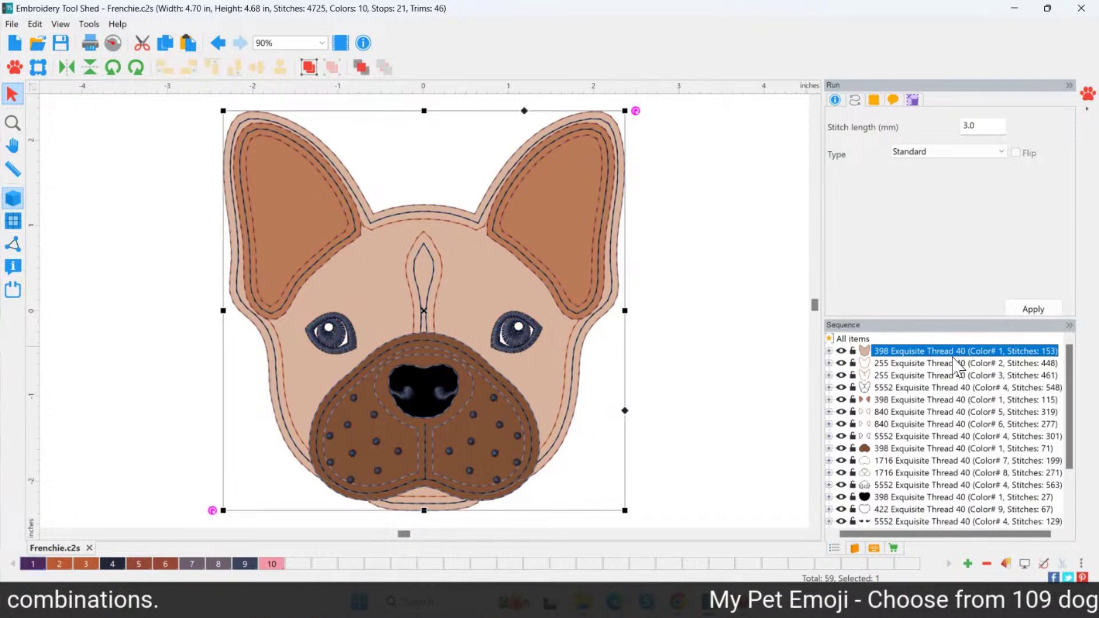
click(903, 387)
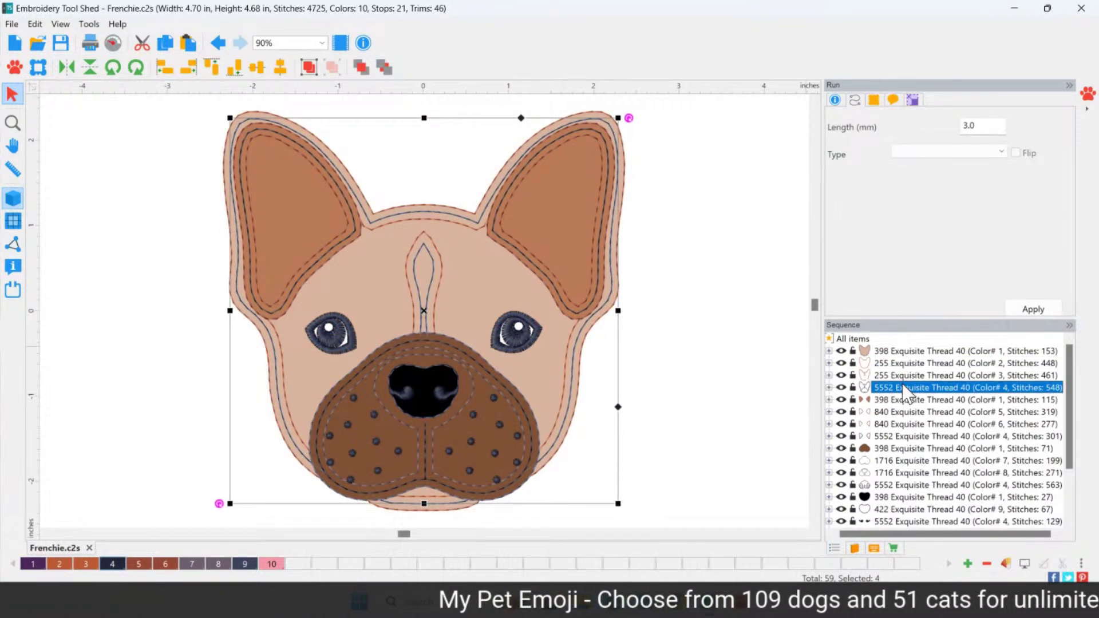
click(904, 412)
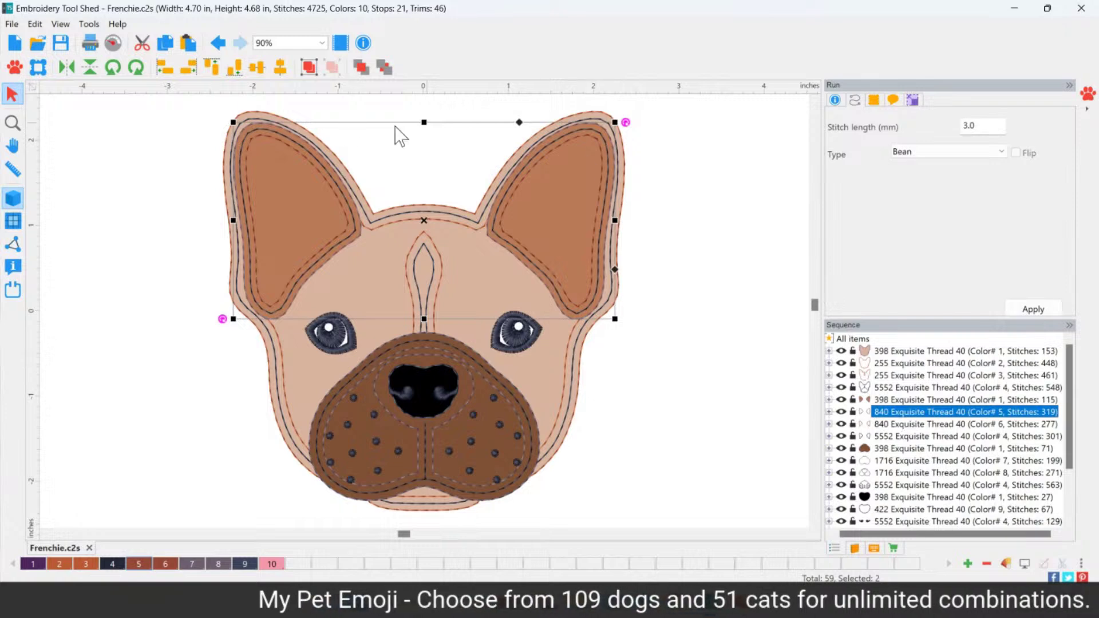
click(916, 436)
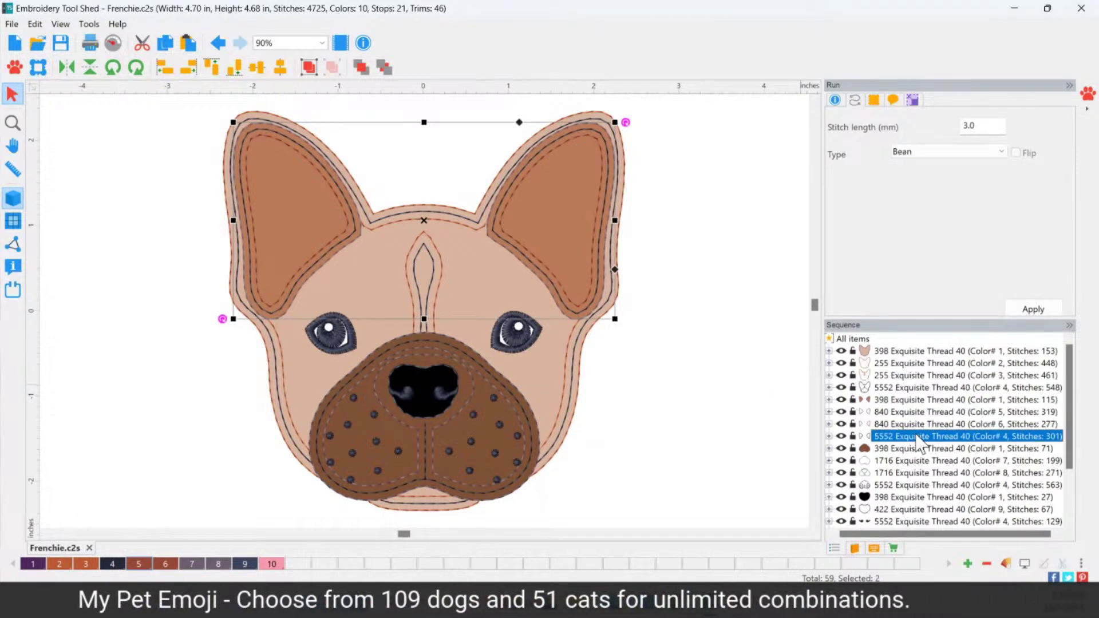
click(907, 449)
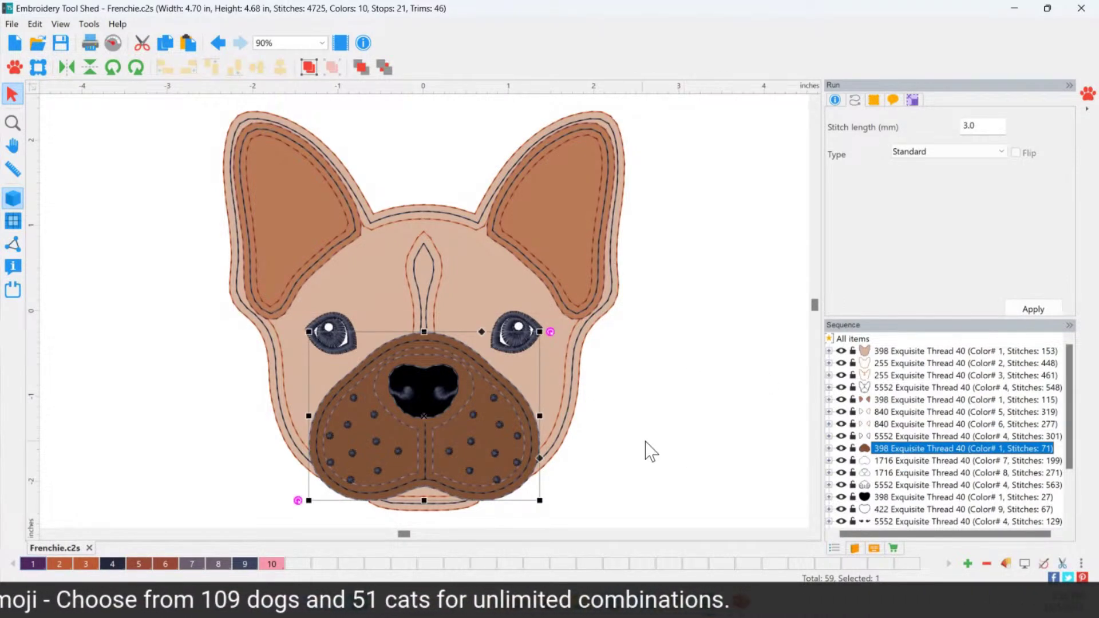
key(Down)
key(Down)
key(Down)
key(Down)
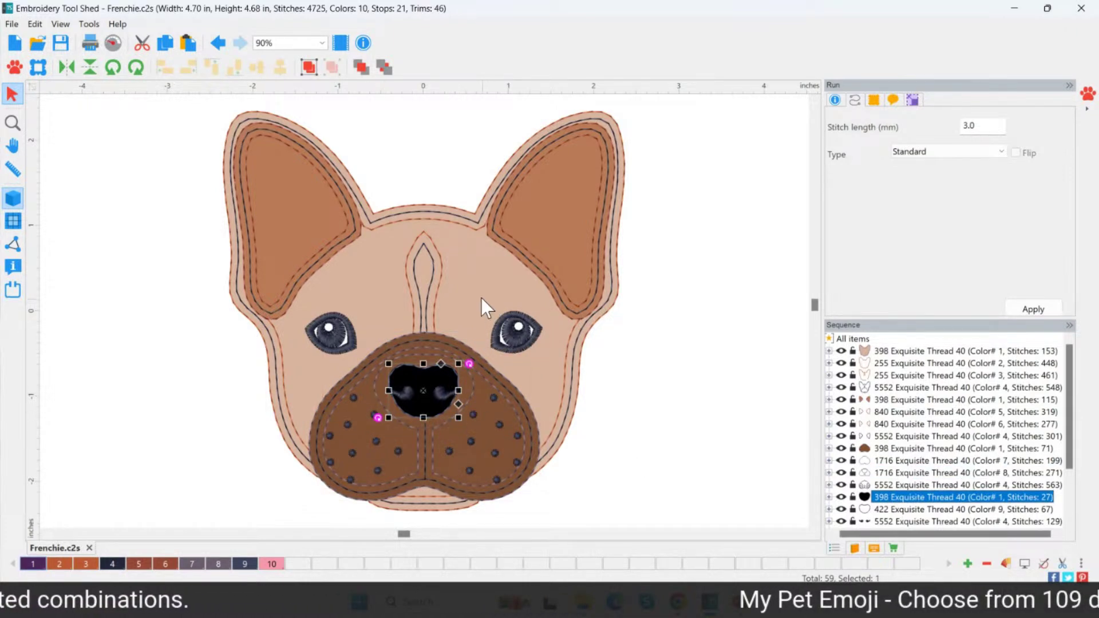
Rotate the complete right-hand eye slightly clockwise on the dog face
click(512, 331)
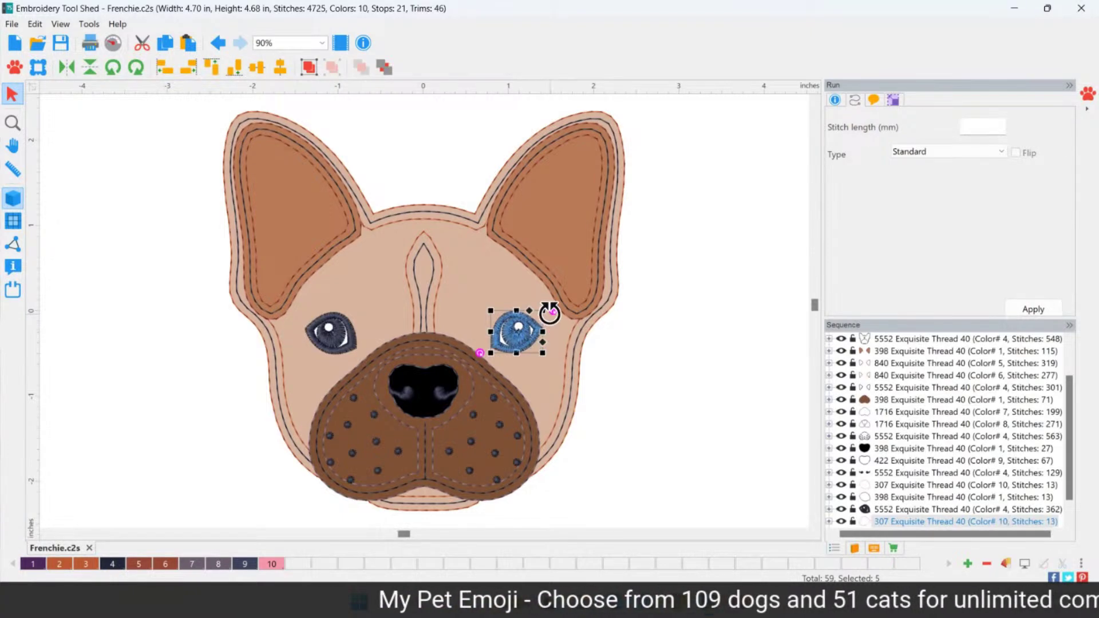
drag(553, 311, 556, 322)
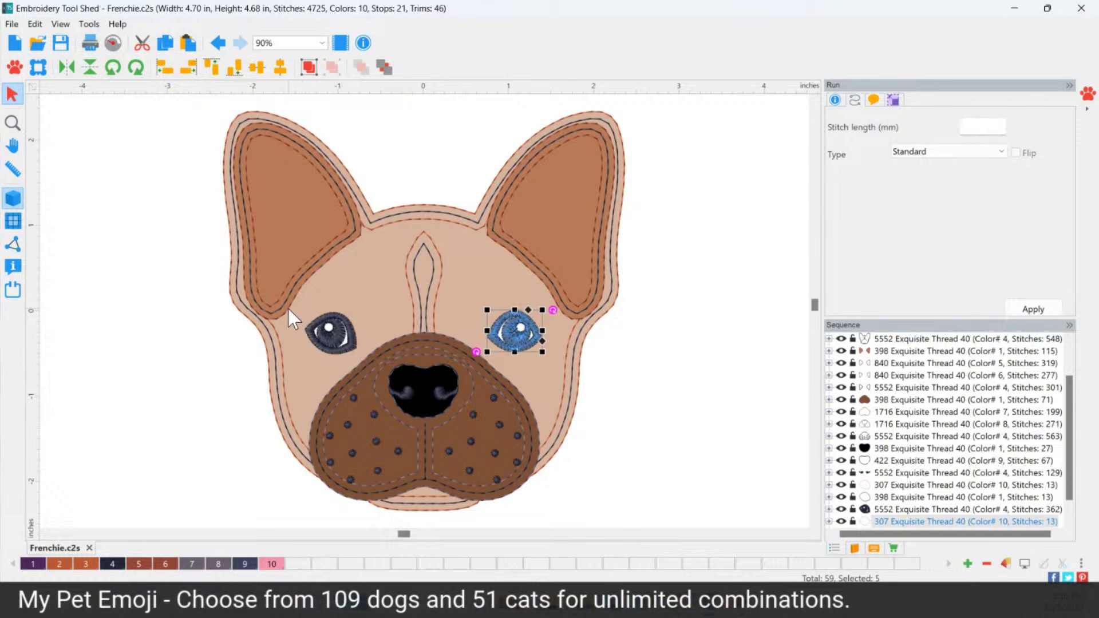
click(342, 345)
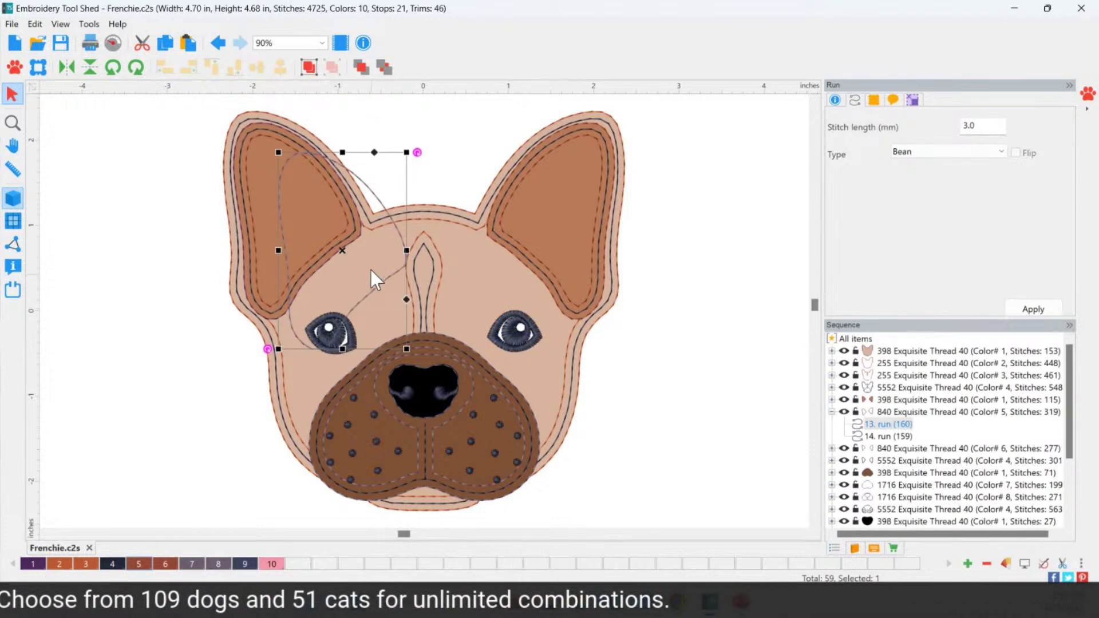
click(218, 43)
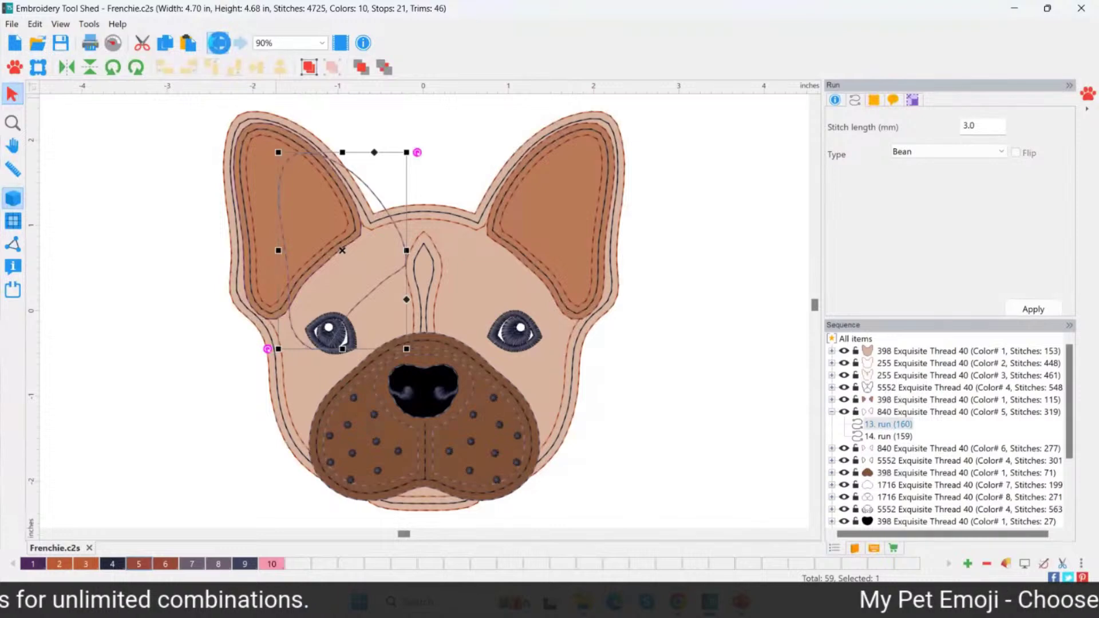
click(218, 43)
click(239, 376)
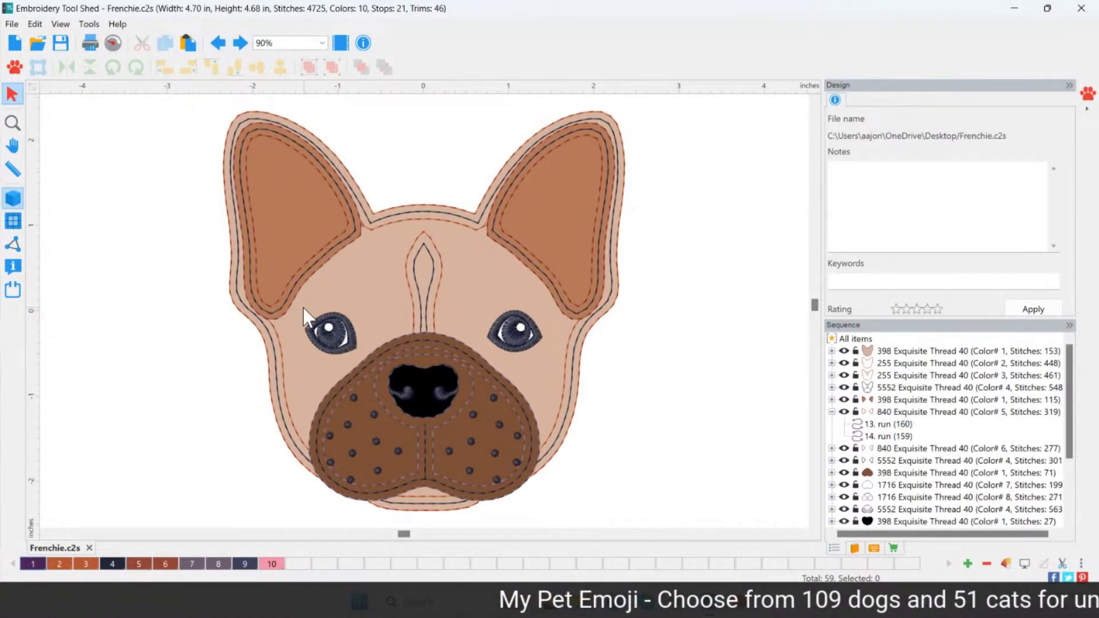
Rotate the complete left-hand eye slightly counterclockwise and move it a little up and toward the centre of the face
click(368, 358)
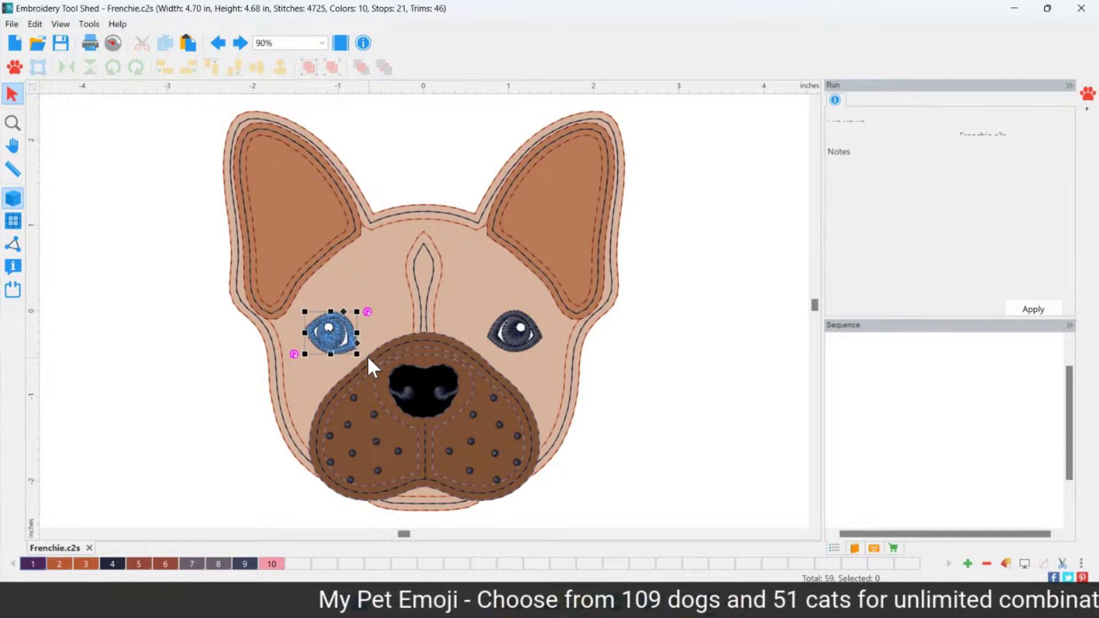
drag(367, 313, 364, 295)
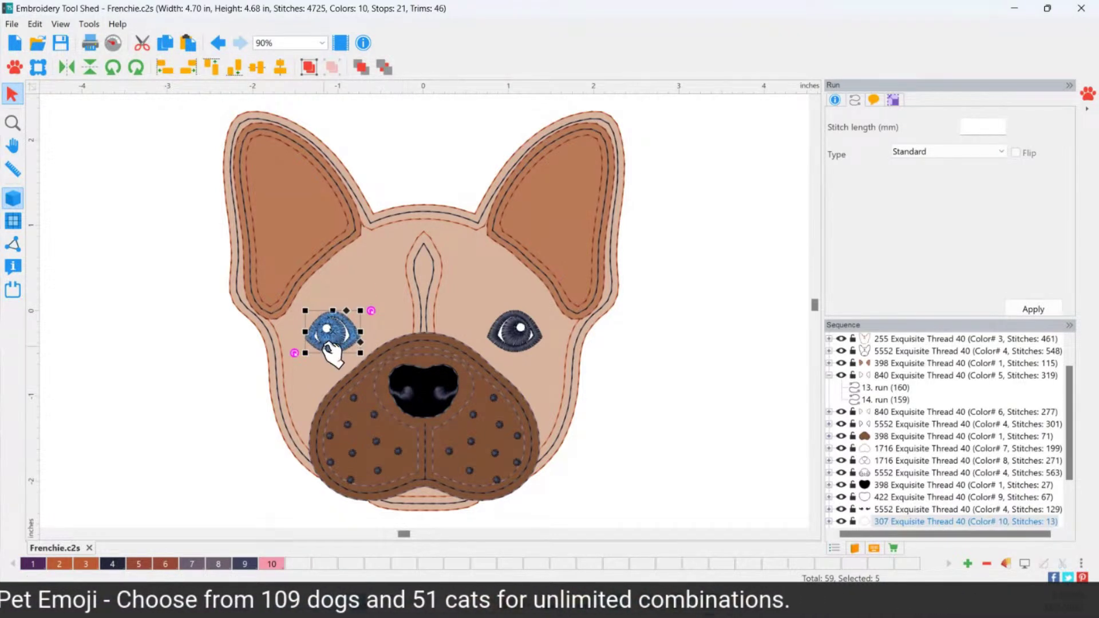
drag(332, 332, 339, 327)
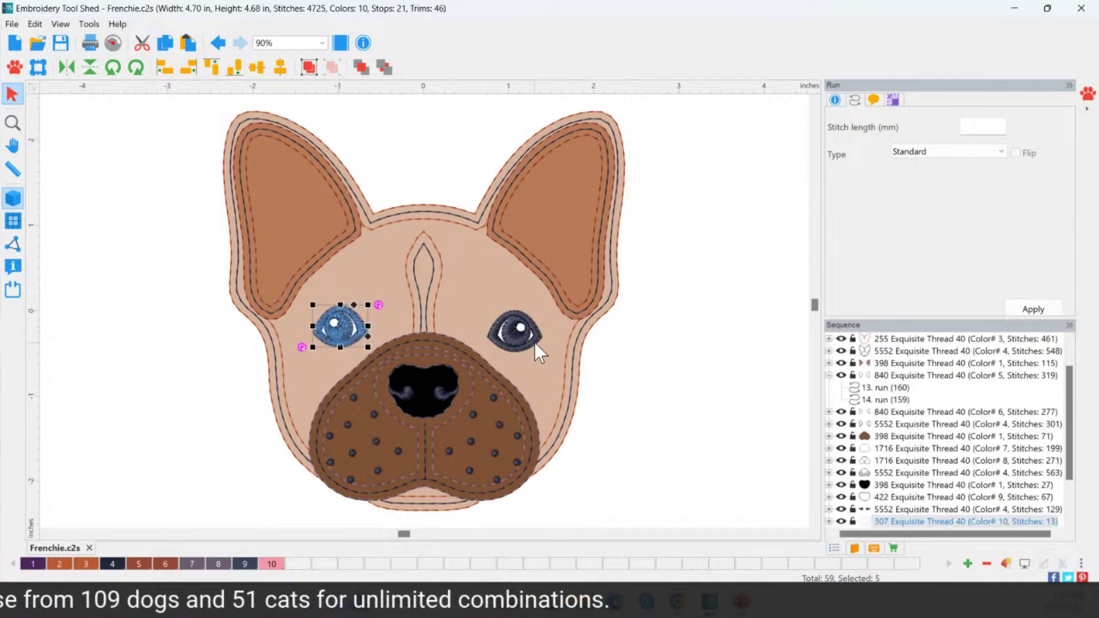
Move the complete right-hand eye slightly up and inward to mirror the other eye's position
click(479, 297)
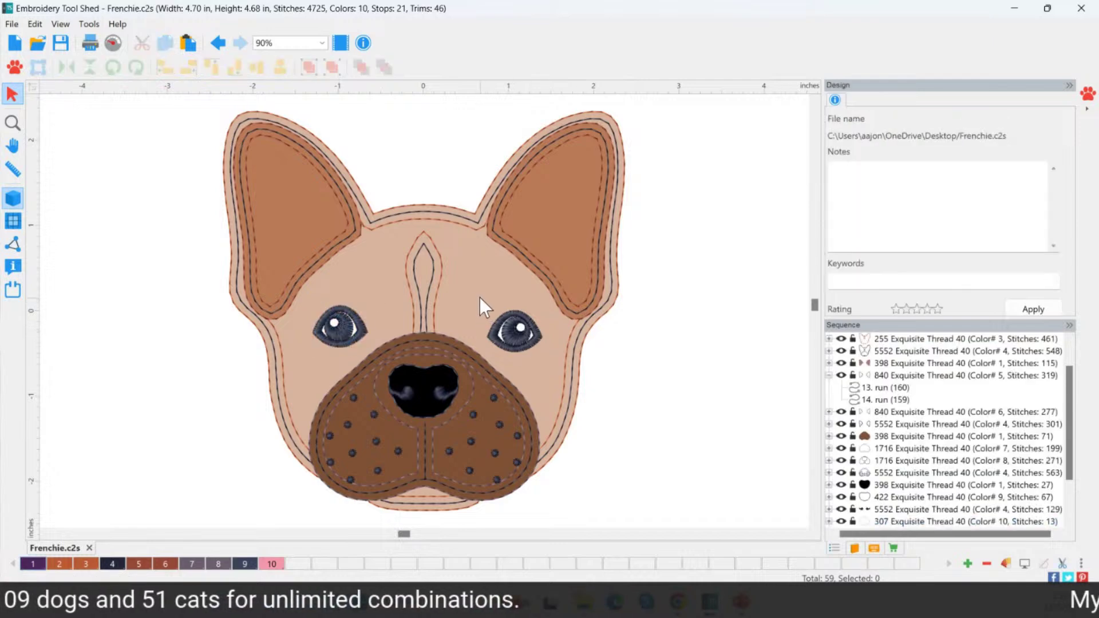
click(522, 338)
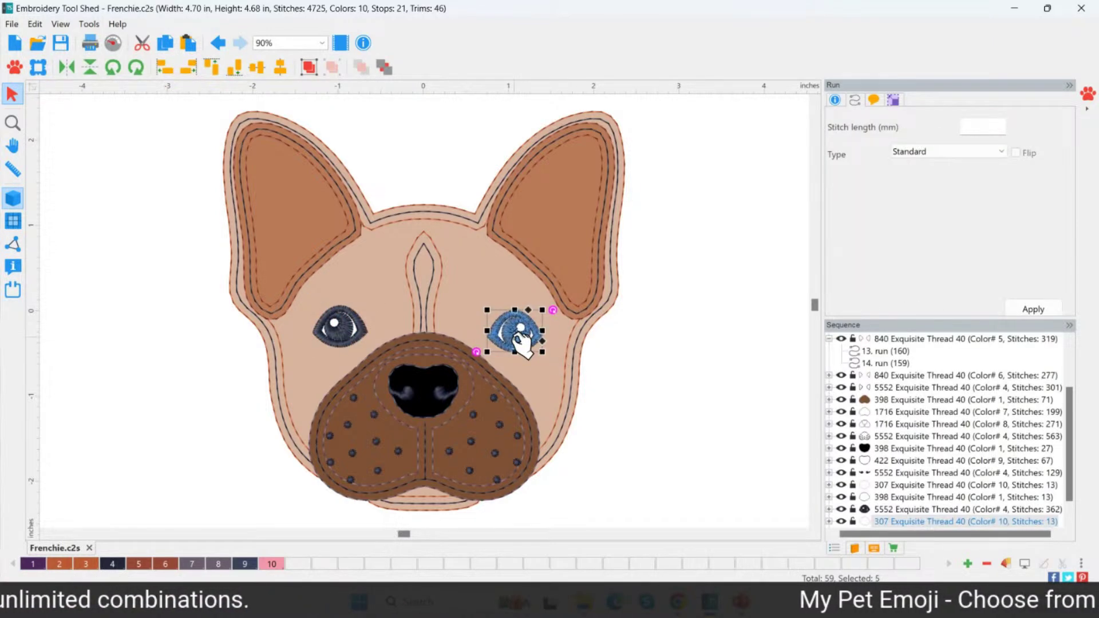
drag(522, 339, 518, 331)
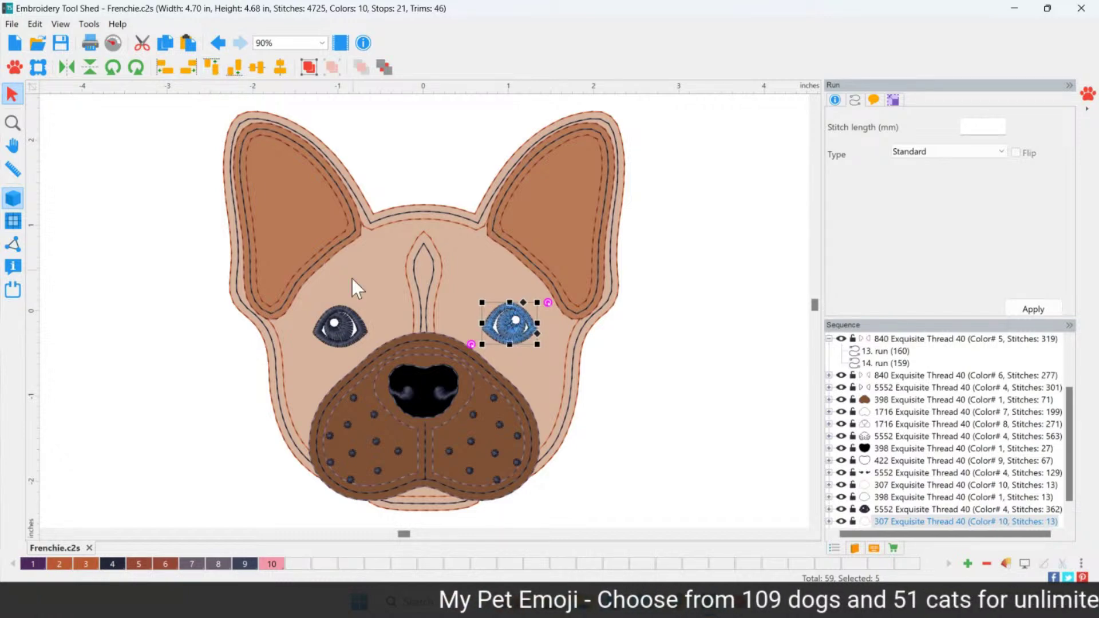
Group the pieces of each eye into its own group and align the two eyes at the same height by their centres
click(308, 67)
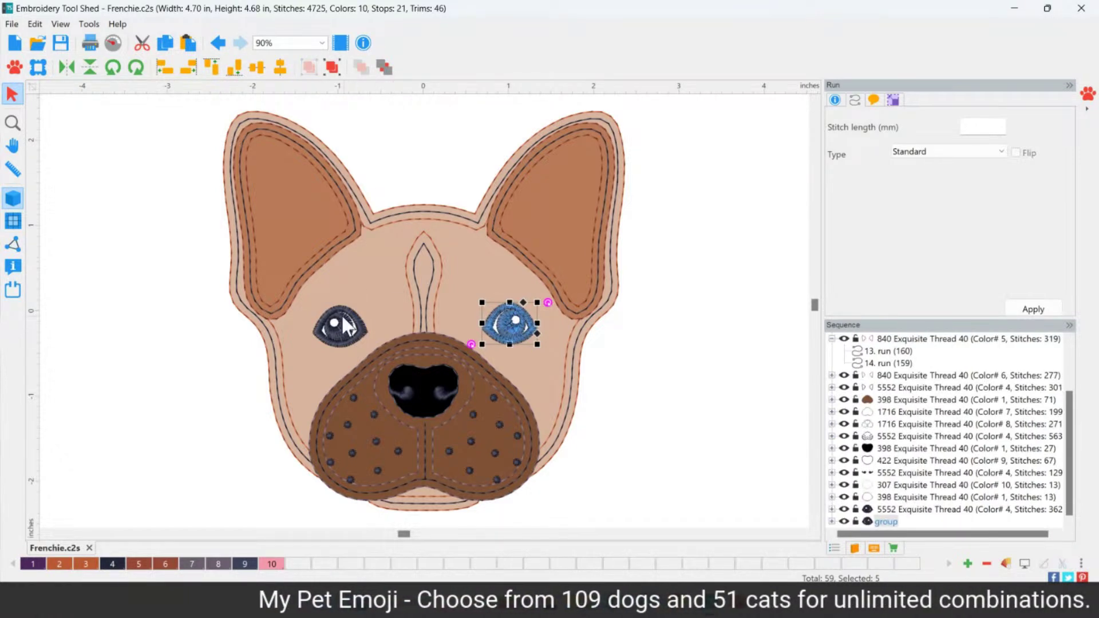
key(Escape)
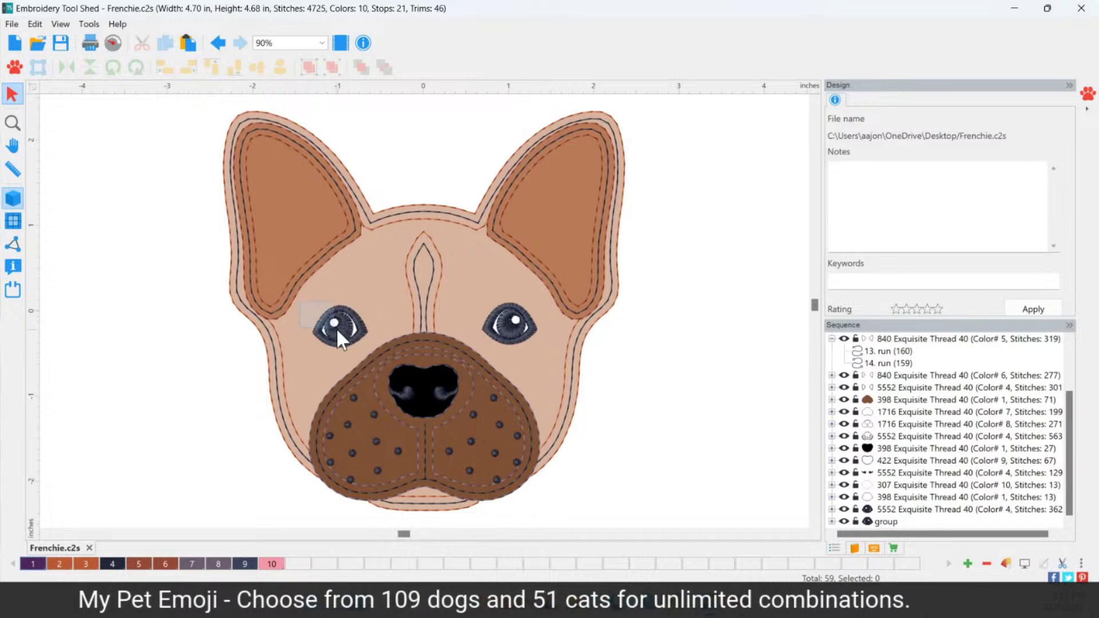
click(373, 342)
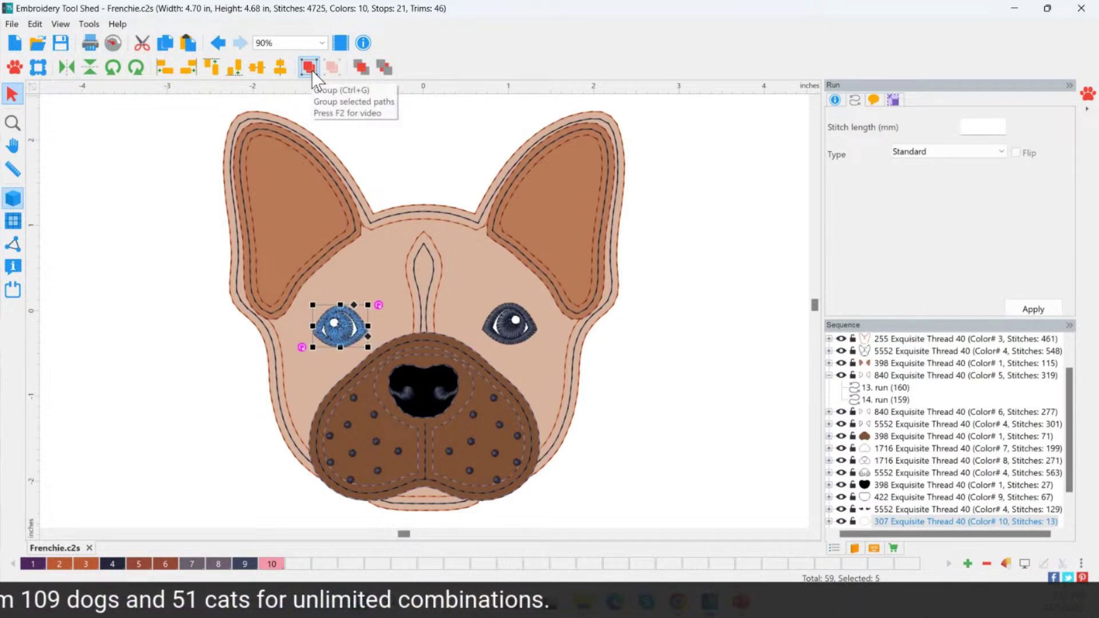
shift+click(507, 329)
click(304, 70)
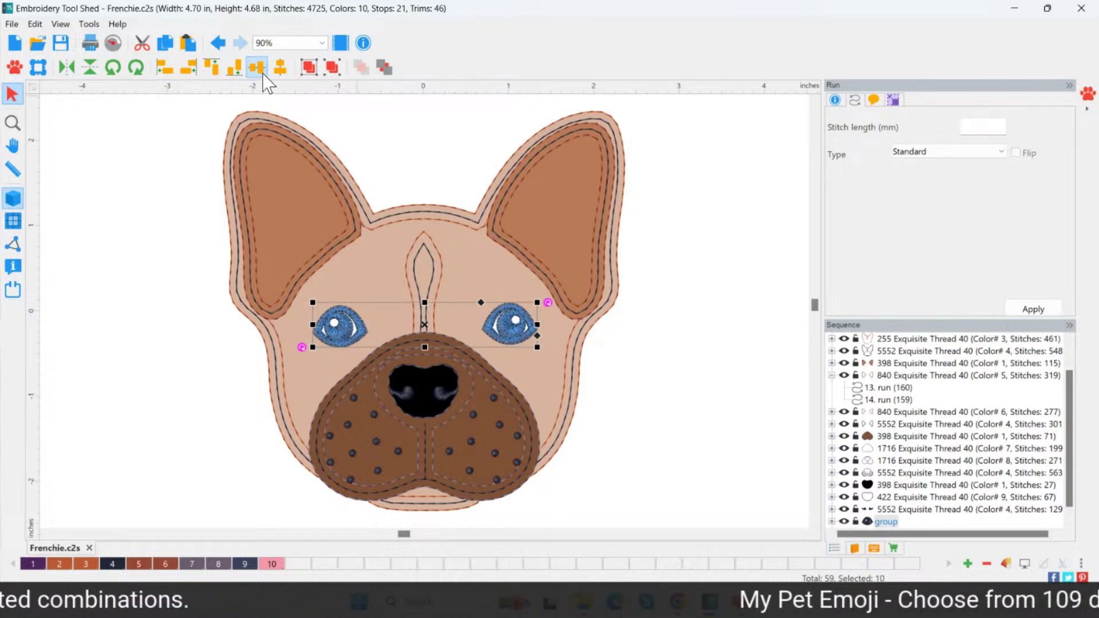
click(704, 404)
Ungroup the right-hand eye and try aligning its loose pieces with the other eye
click(510, 331)
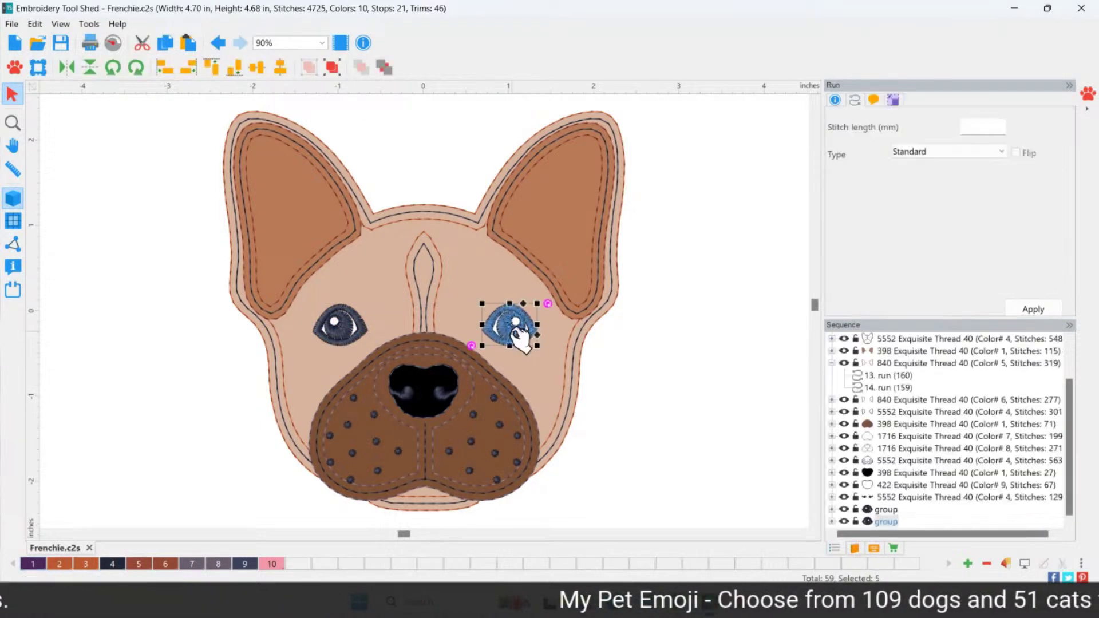
click(335, 71)
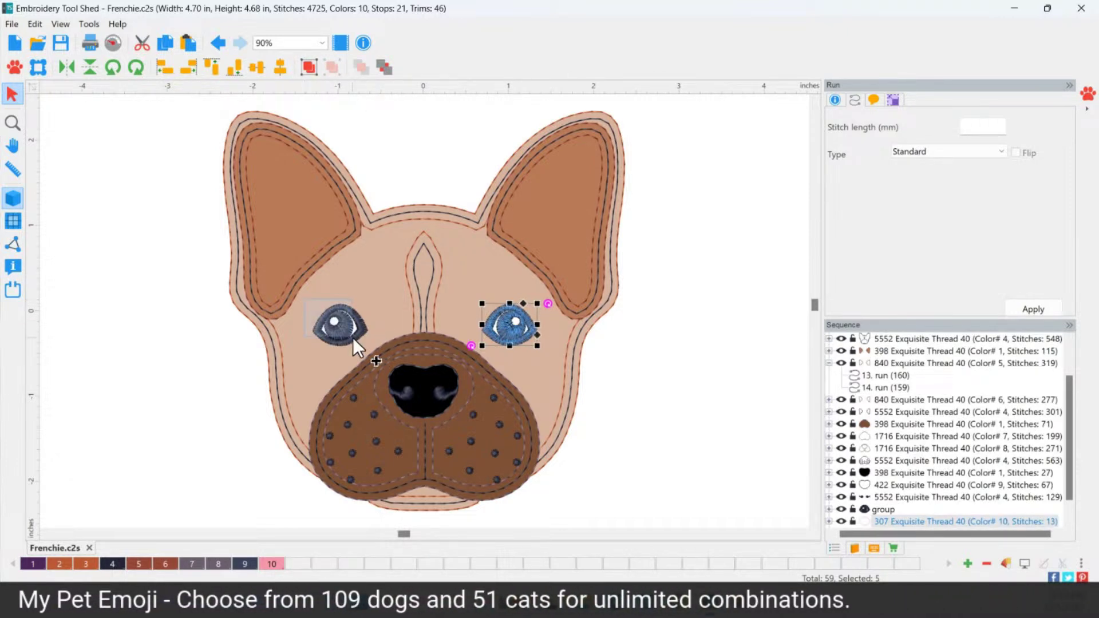
shift+click(377, 350)
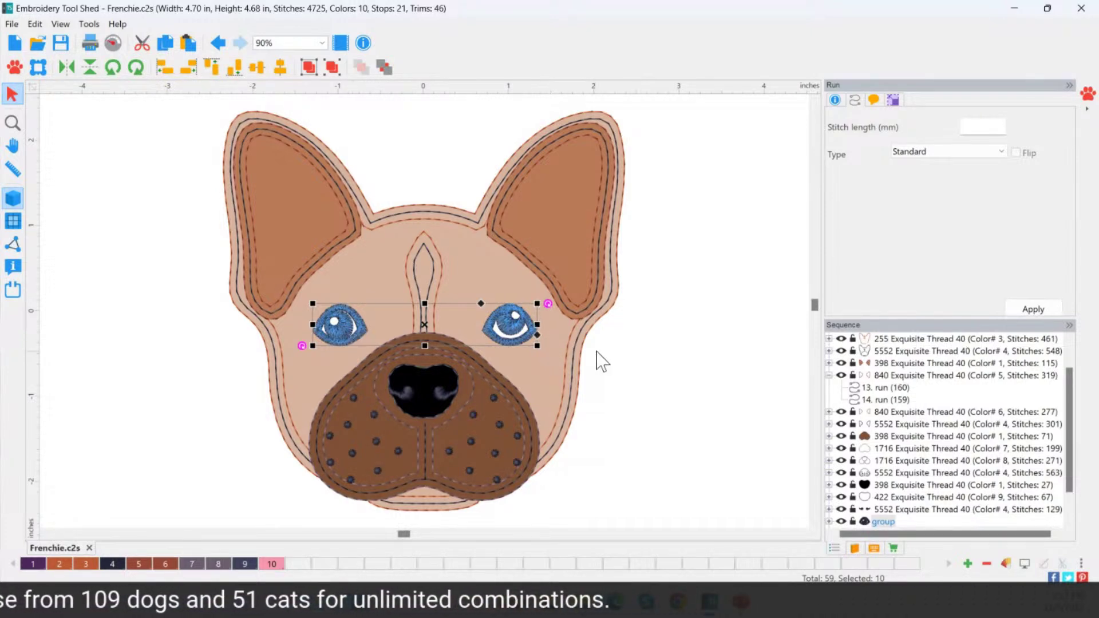
key(Escape)
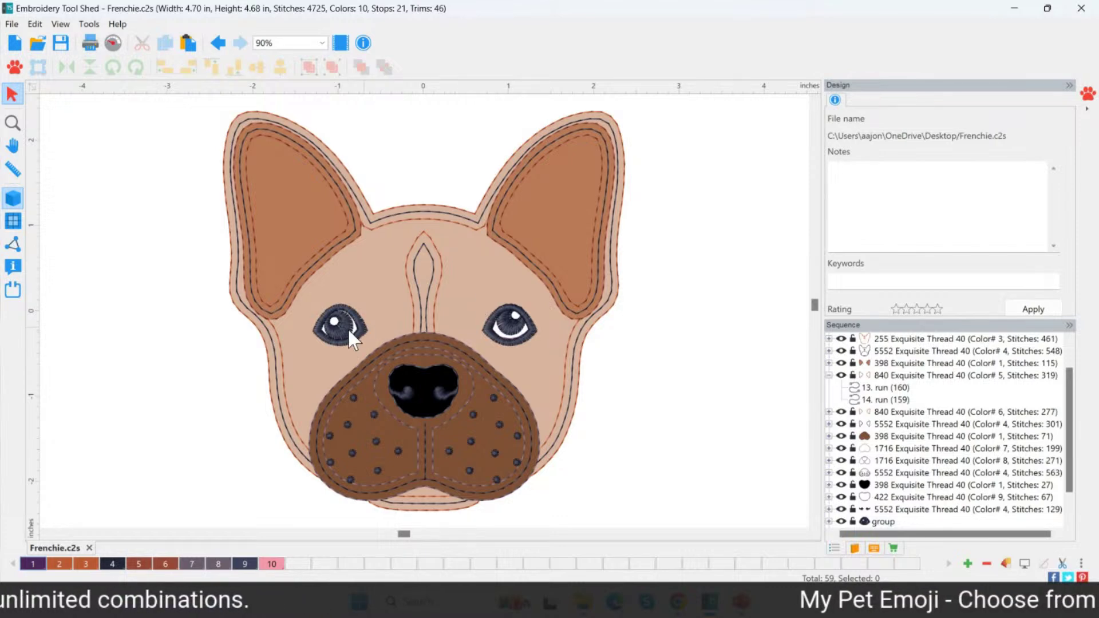
Undo the last change to the right-hand eye's pieces and leave nothing selected
click(518, 337)
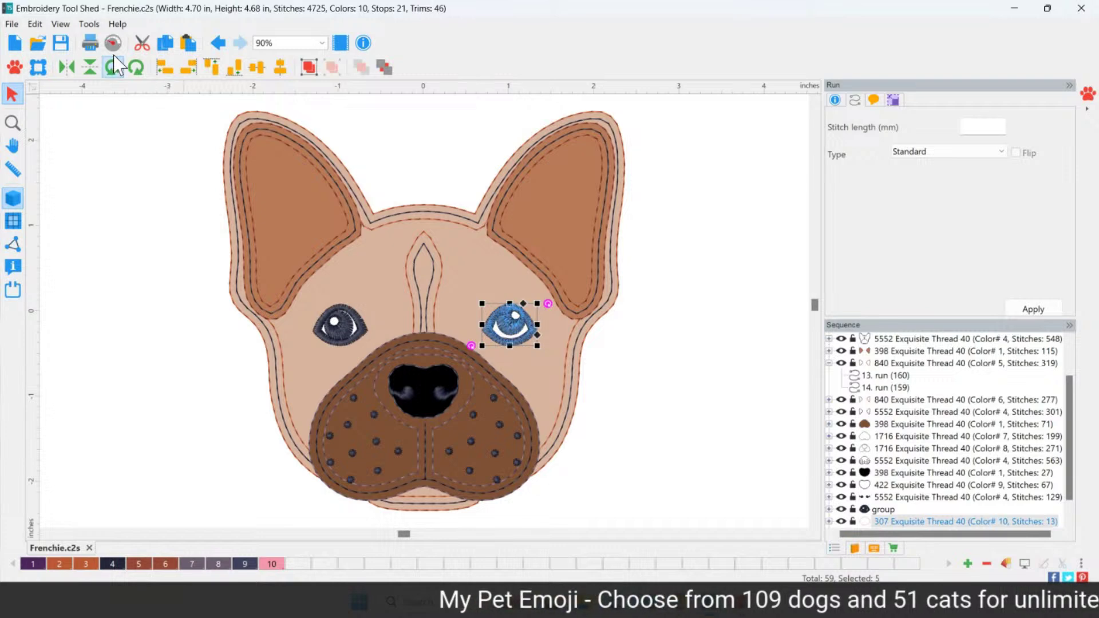
click(218, 44)
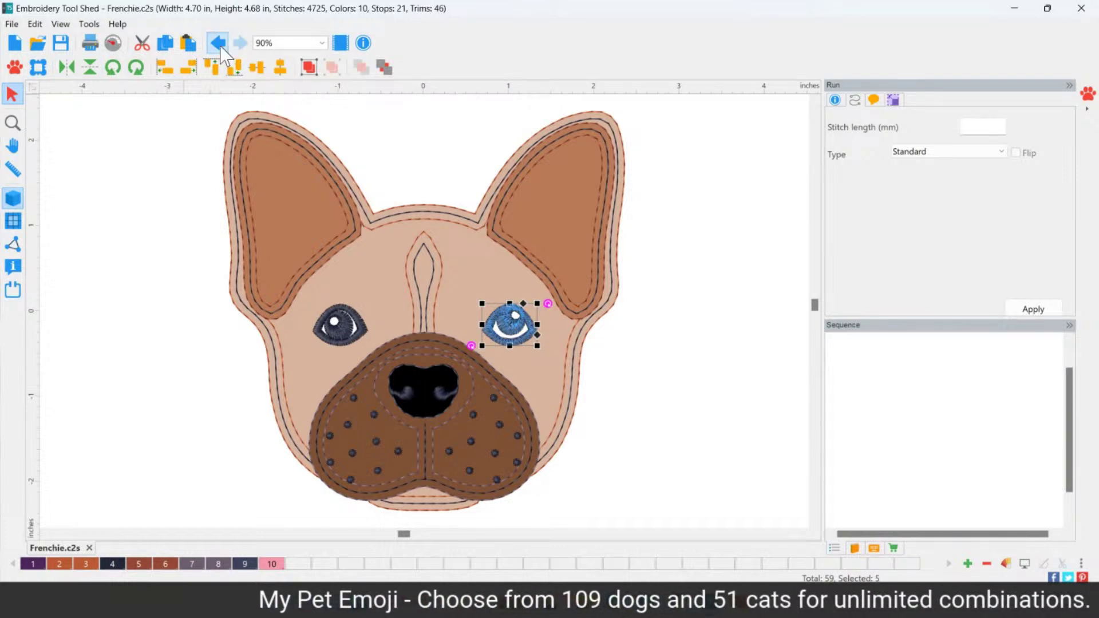
key(Escape)
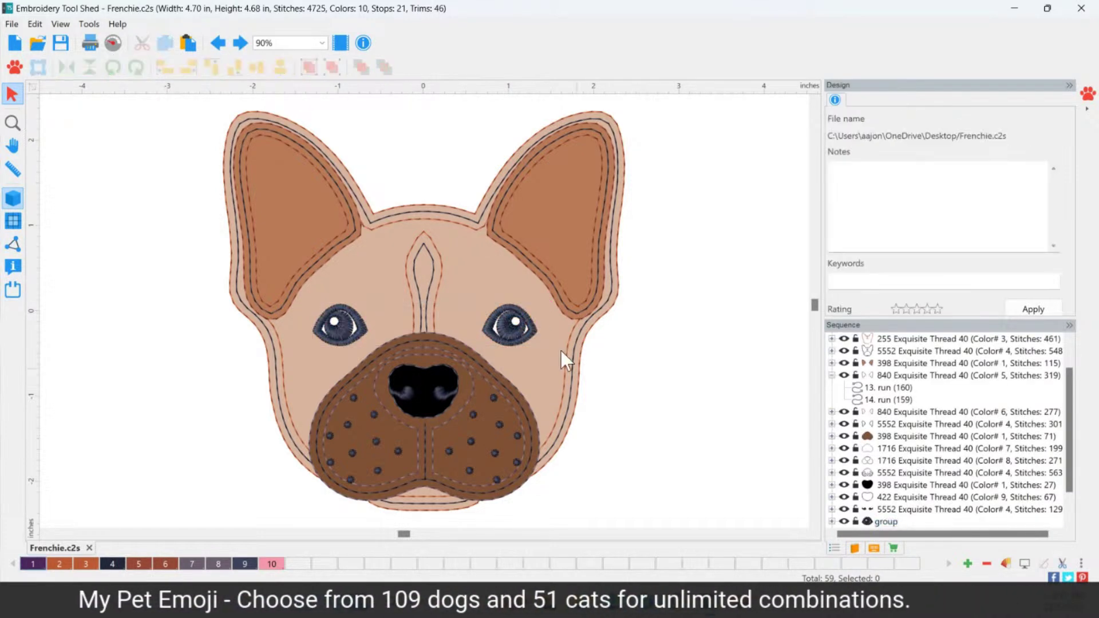
Group the right-hand eye's pieces again and align both eye groups at the same height by their centres
click(543, 346)
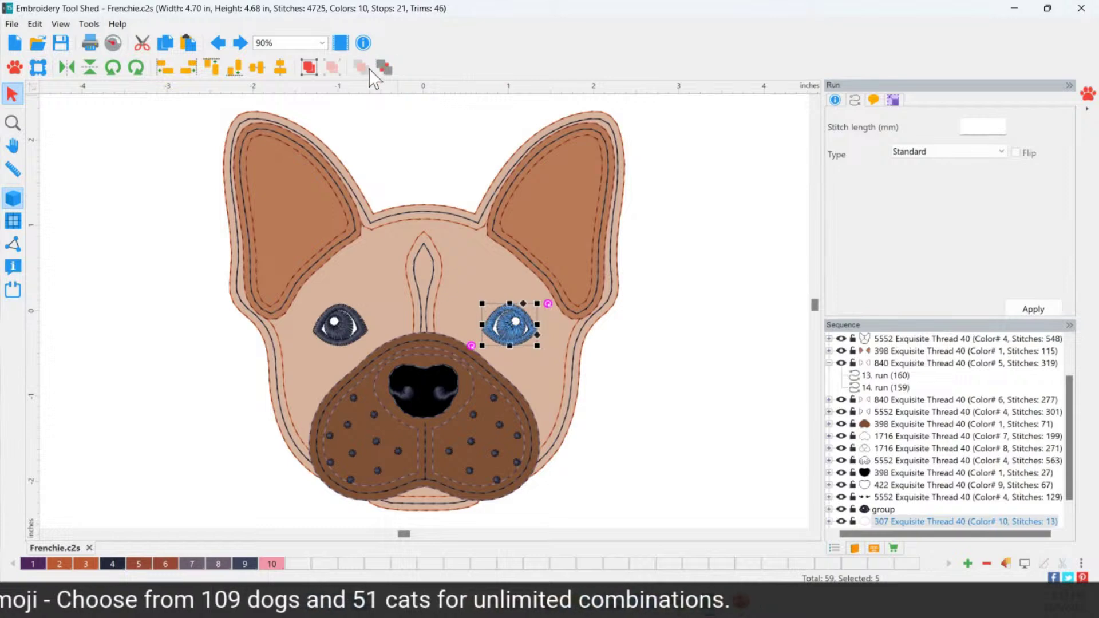
click(327, 69)
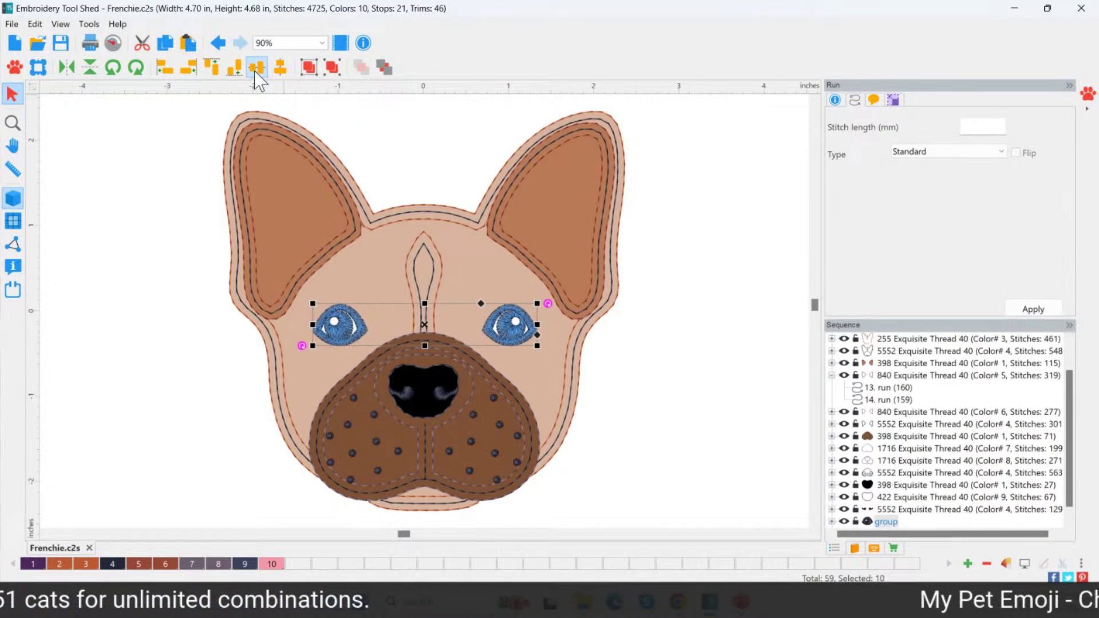
click(677, 417)
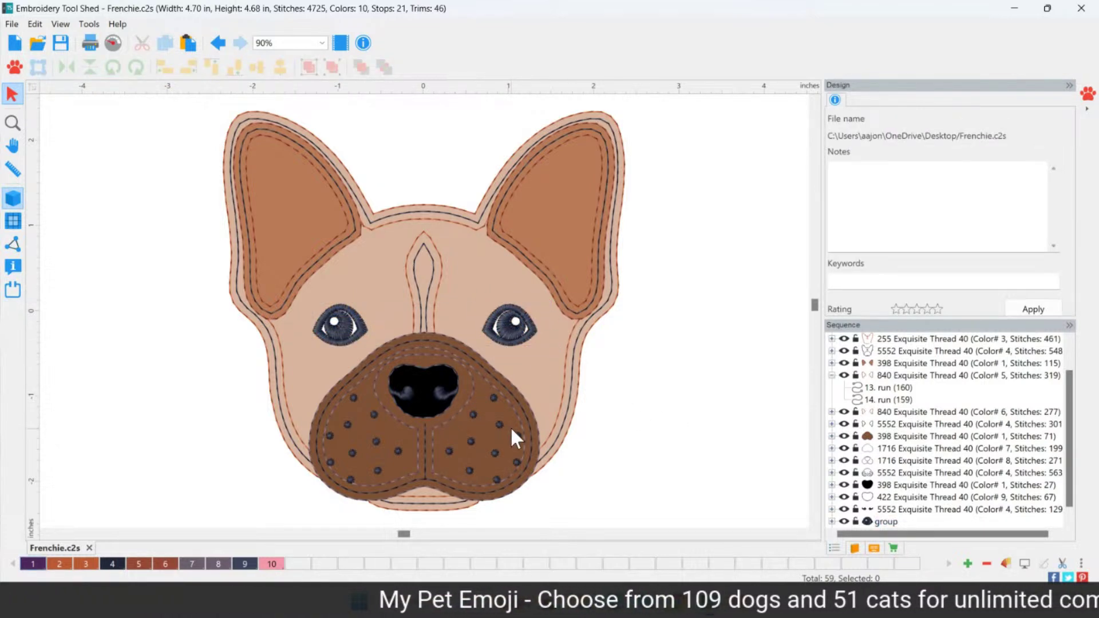
Clear the selection and start the stitch simulation of the whole Frenchie design from the first stitch
click(569, 332)
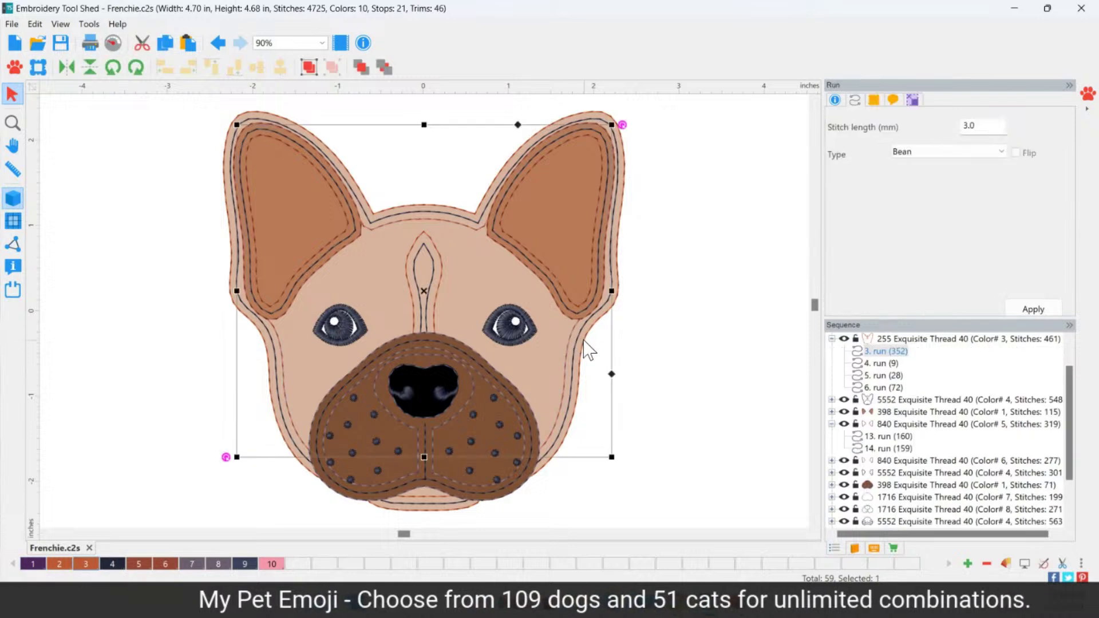
click(650, 368)
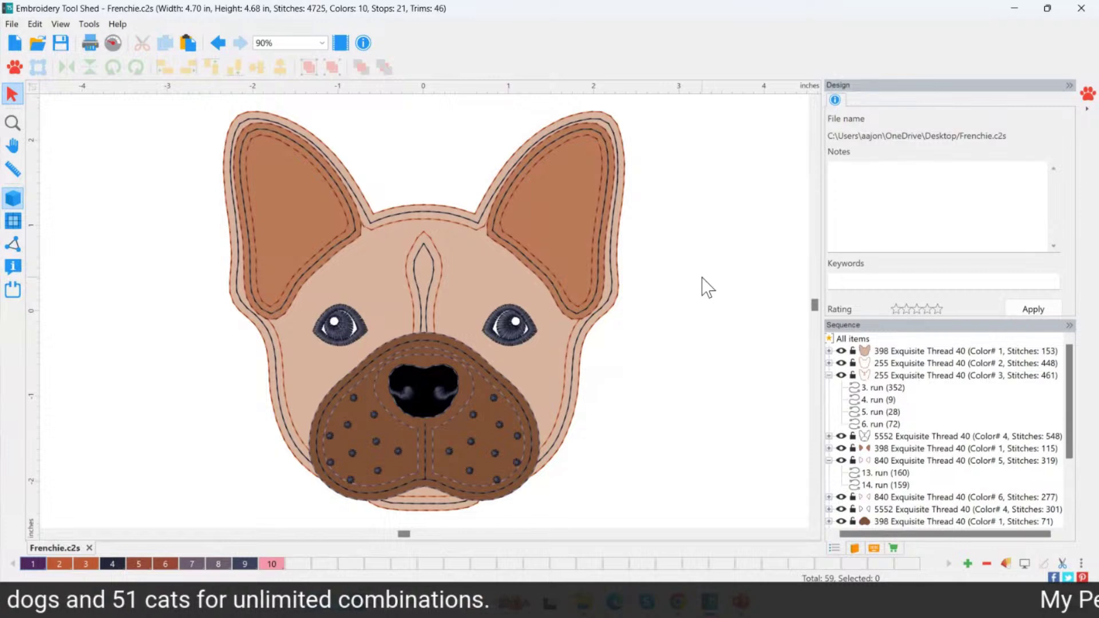
scroll(697, 343, down, 1)
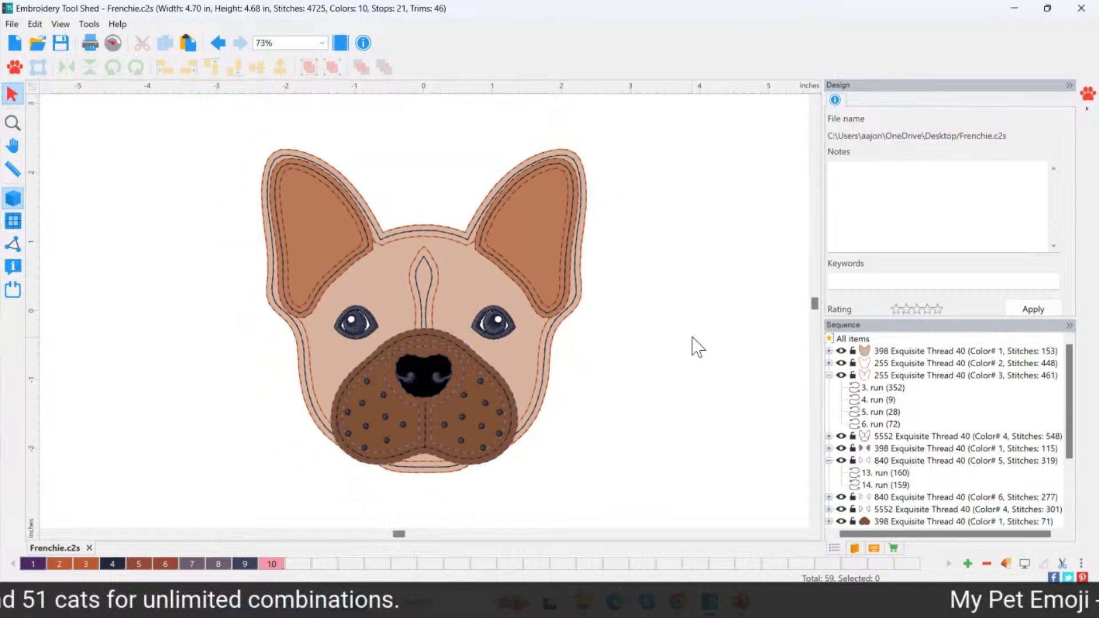
click(114, 44)
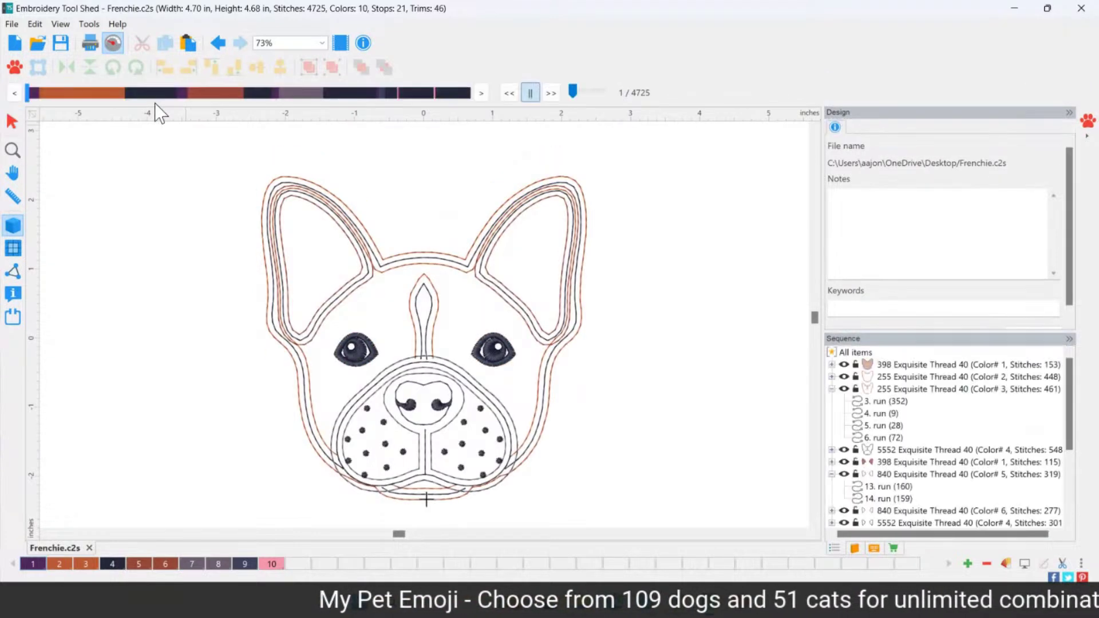
Scrub the stitch simulation from the first stitch to the end, exit it and review the whole Frenchie design
click(33, 94)
drag(31, 96, 529, 80)
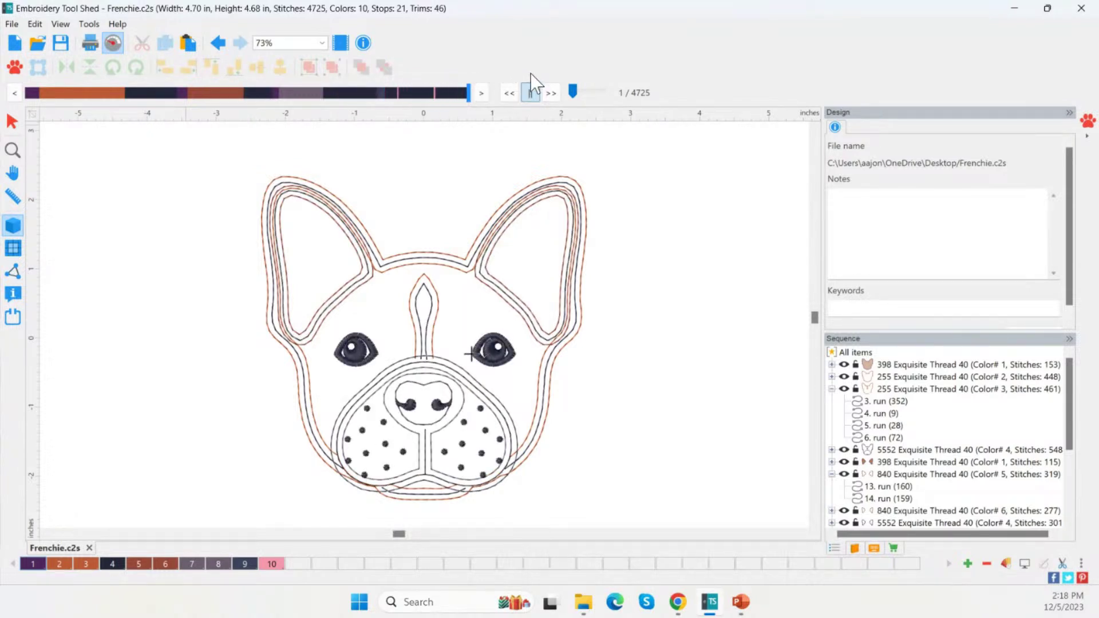
click(19, 122)
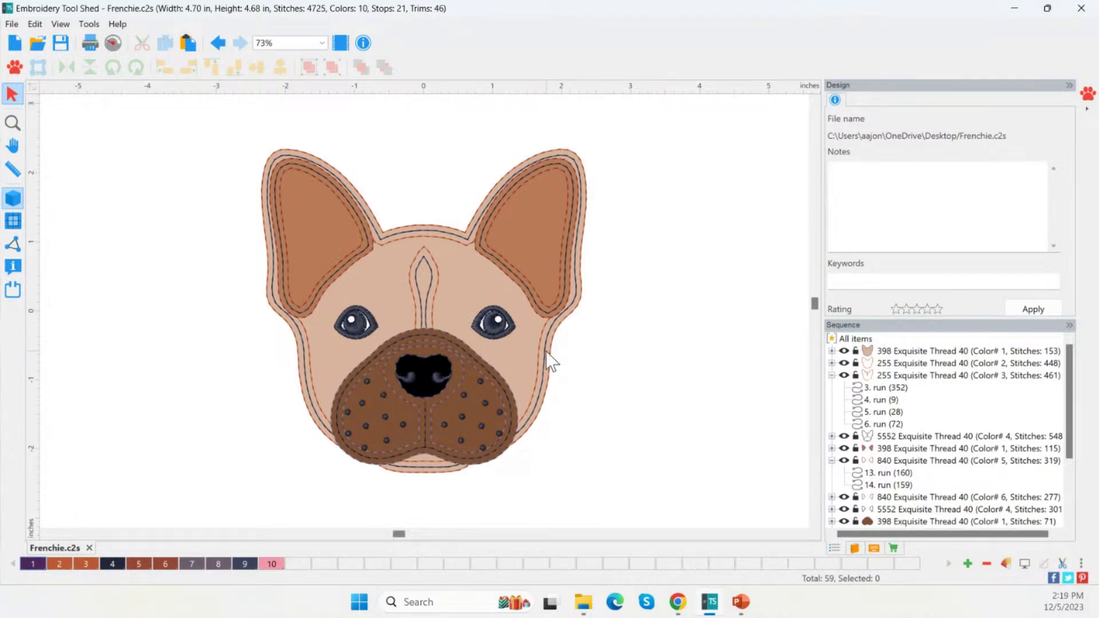
scroll(546, 354, down, 1)
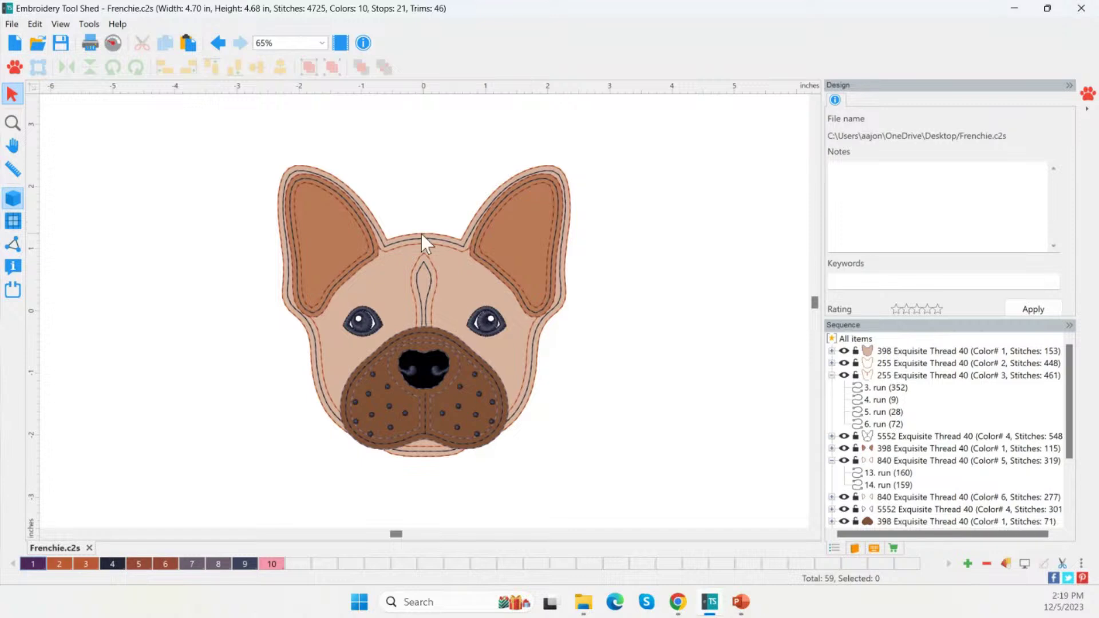
Create a new blank design and start a new emoji in it with the type set to Cats
click(14, 44)
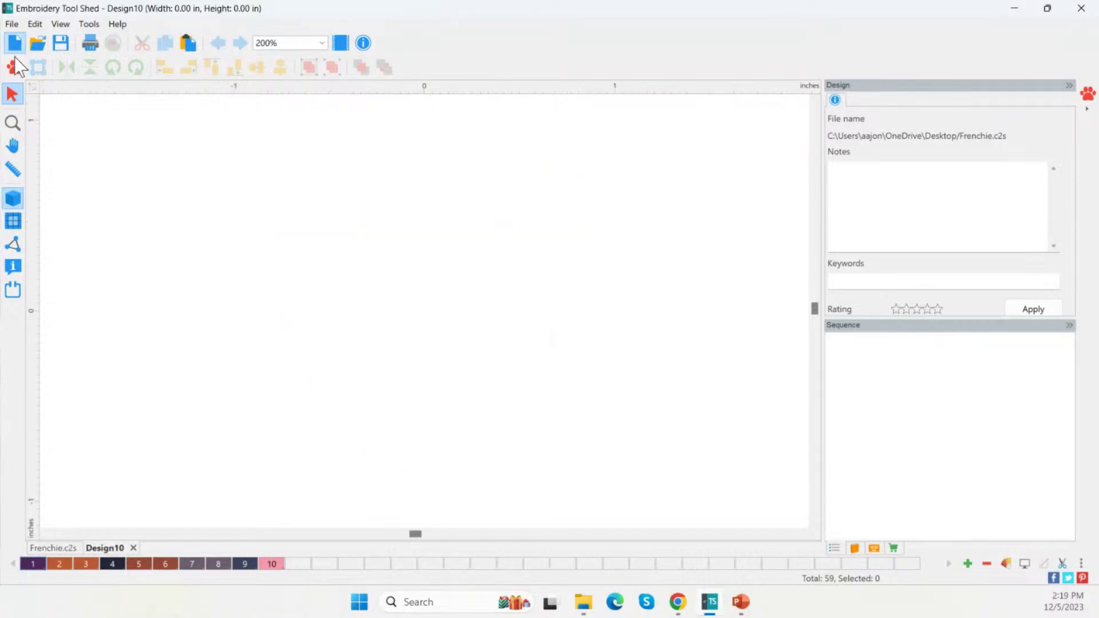
click(14, 67)
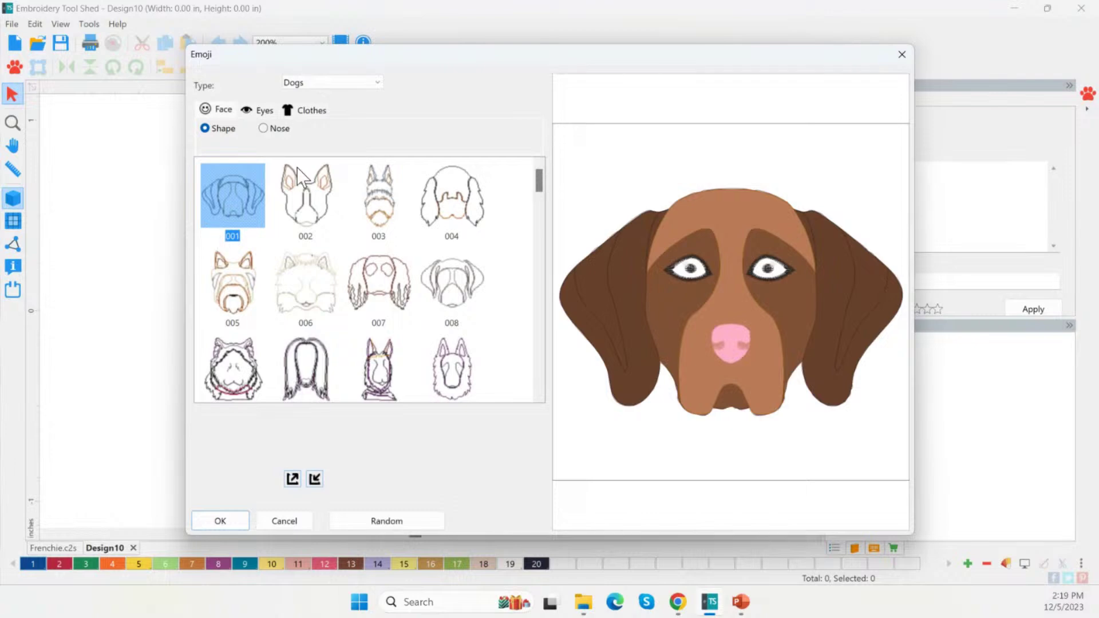
click(315, 83)
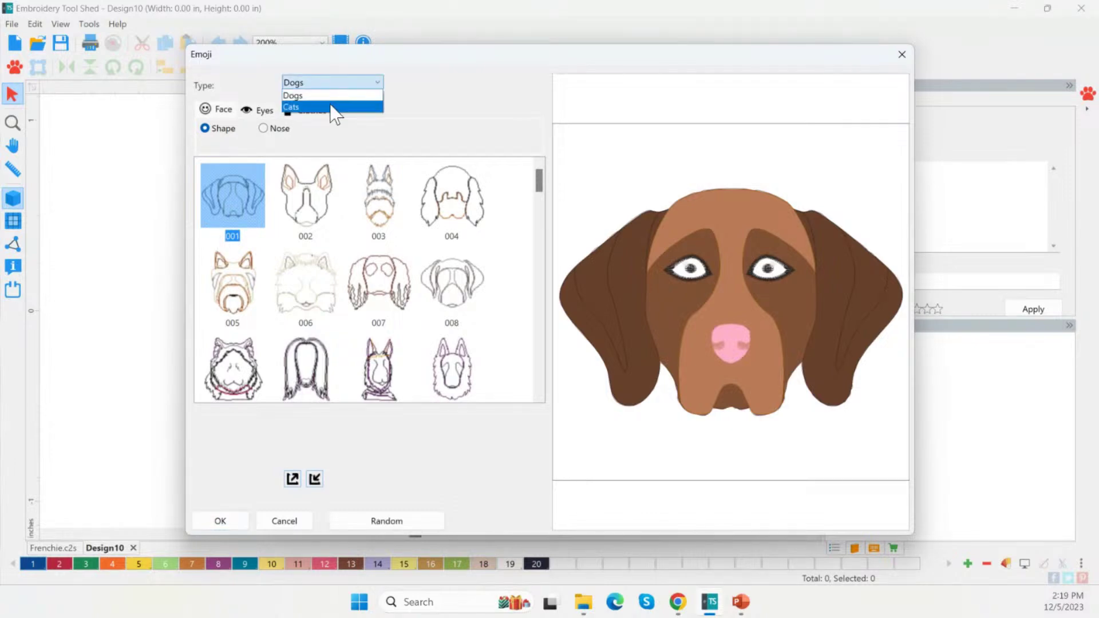
click(309, 107)
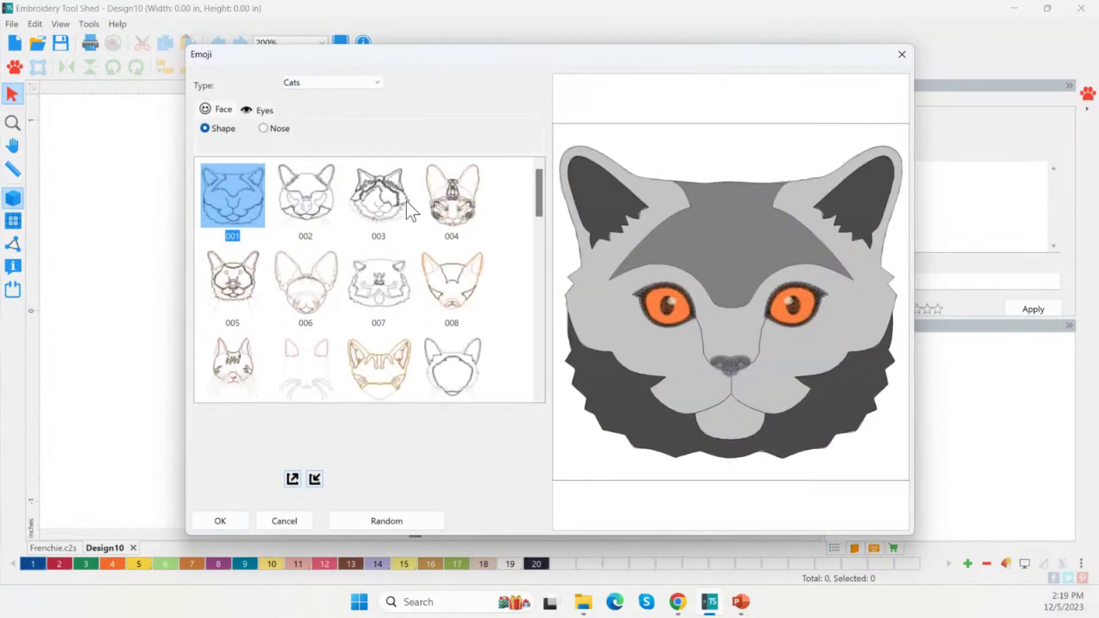
Try face shapes 016, 015 and 019 for the cat emoji
drag(538, 197, 540, 231)
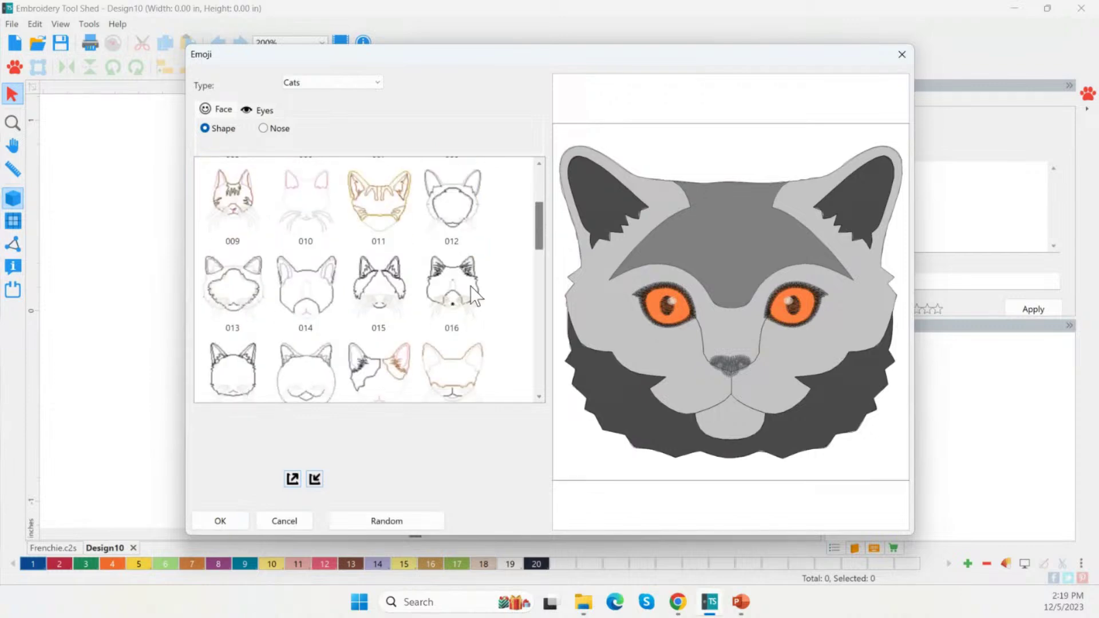
click(460, 312)
click(379, 299)
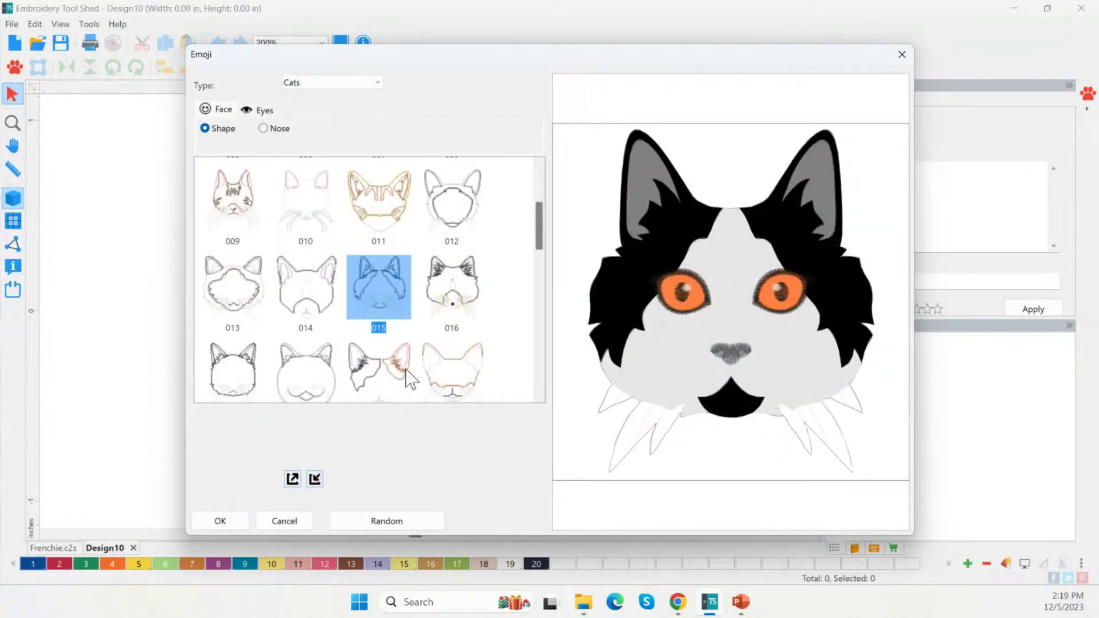
click(404, 372)
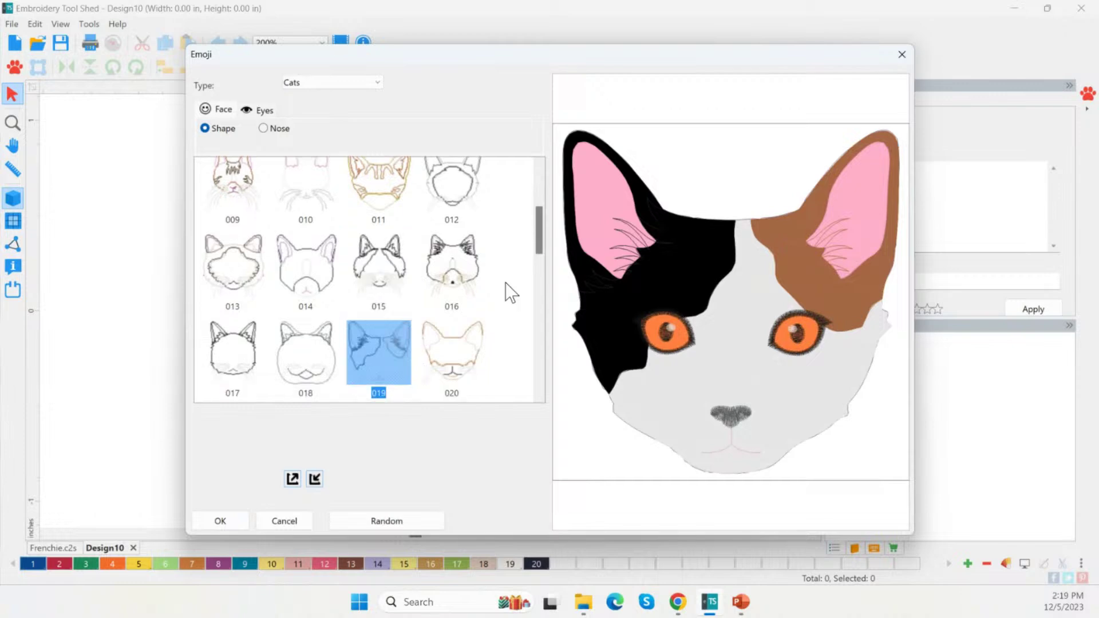
Choose face shape 025 for the cat and look through the neighbouring shapes
drag(538, 222, 537, 254)
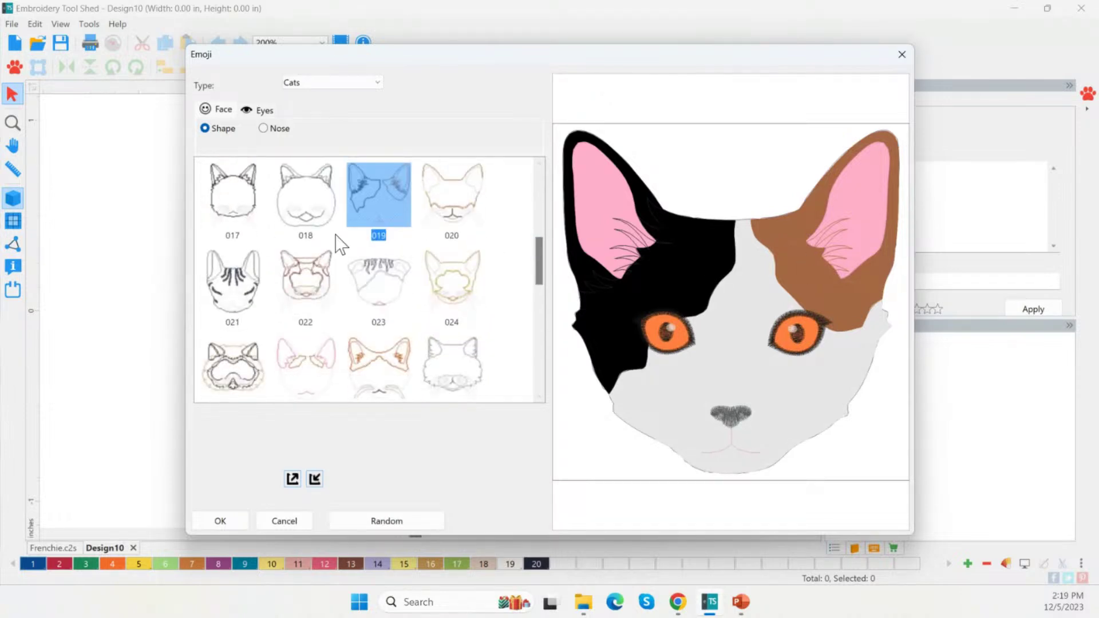
click(247, 348)
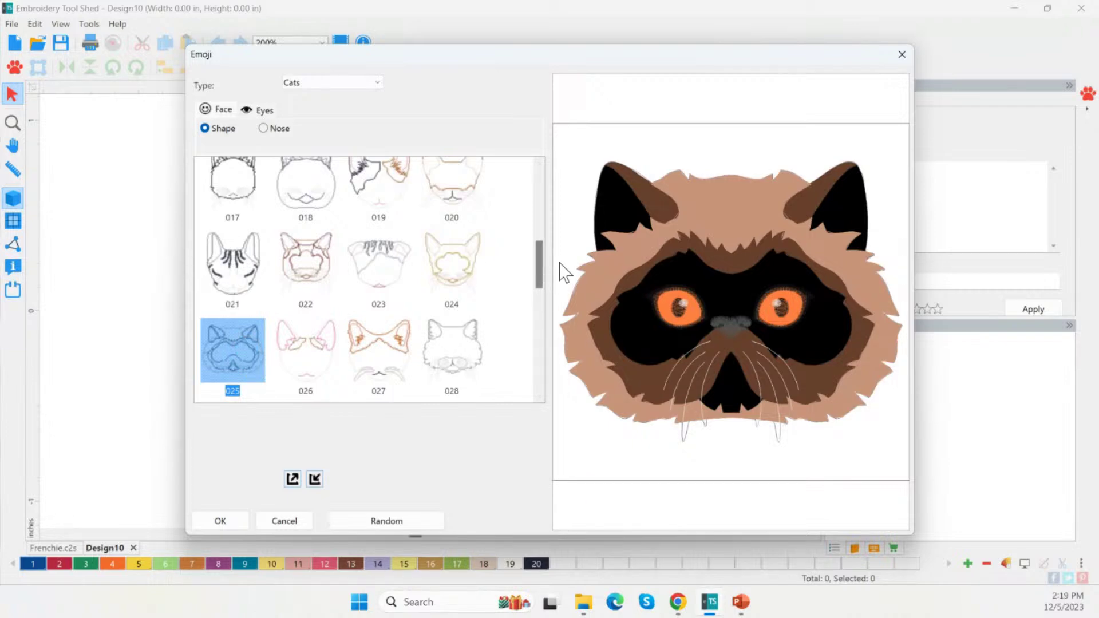
scroll(484, 314, down, 1)
scroll(485, 314, down, 1)
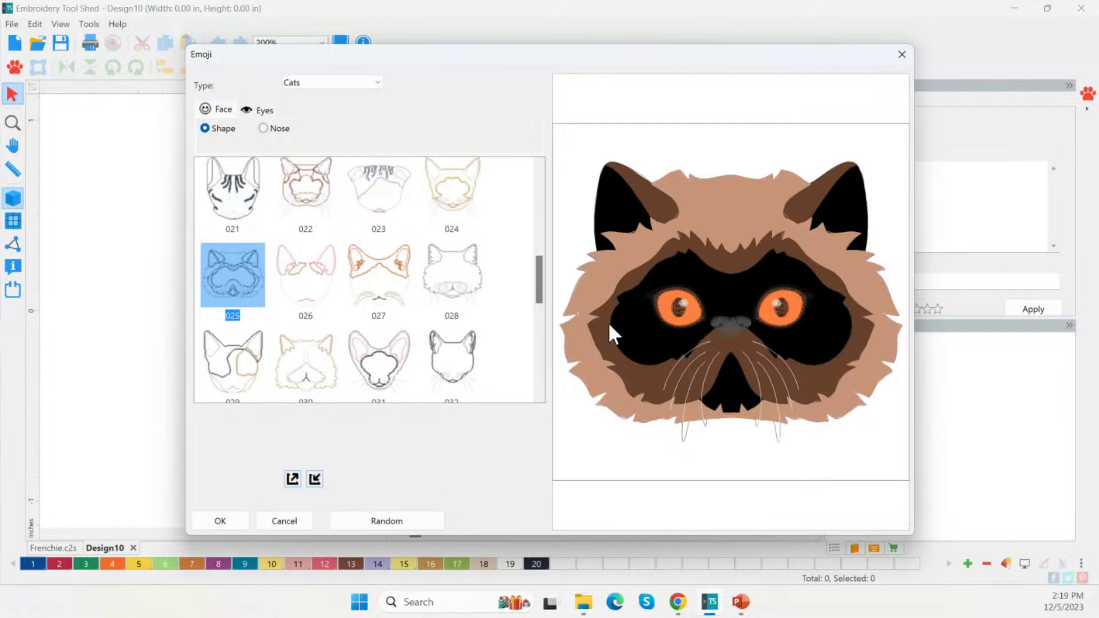
scroll(541, 275, up, 1)
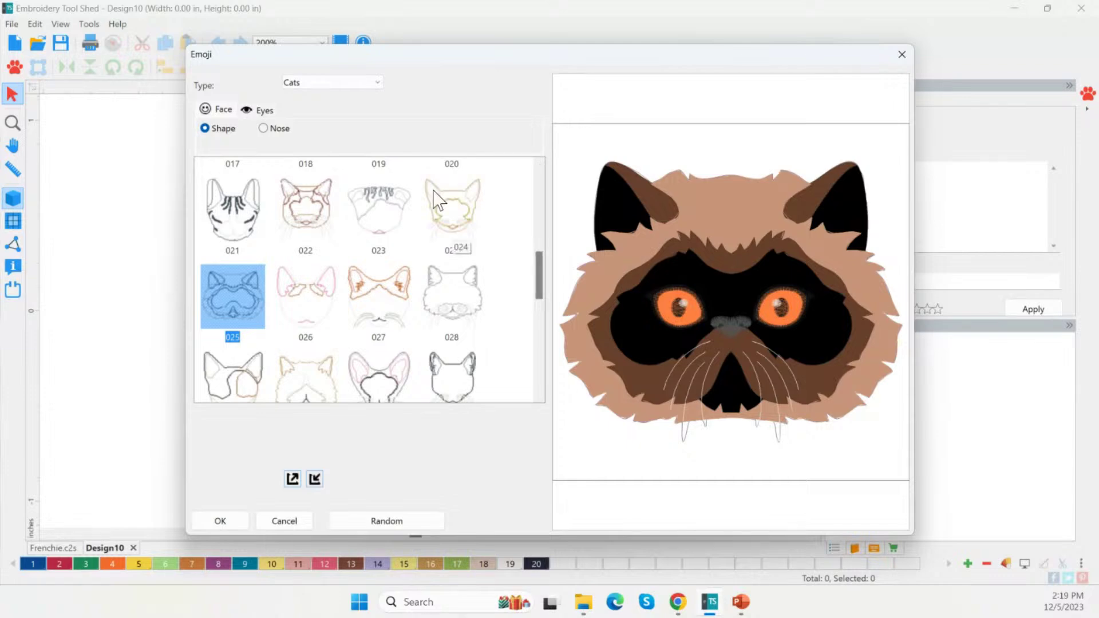
Try eye styles 006a, 010a and 013 on the cat face
click(257, 109)
click(322, 284)
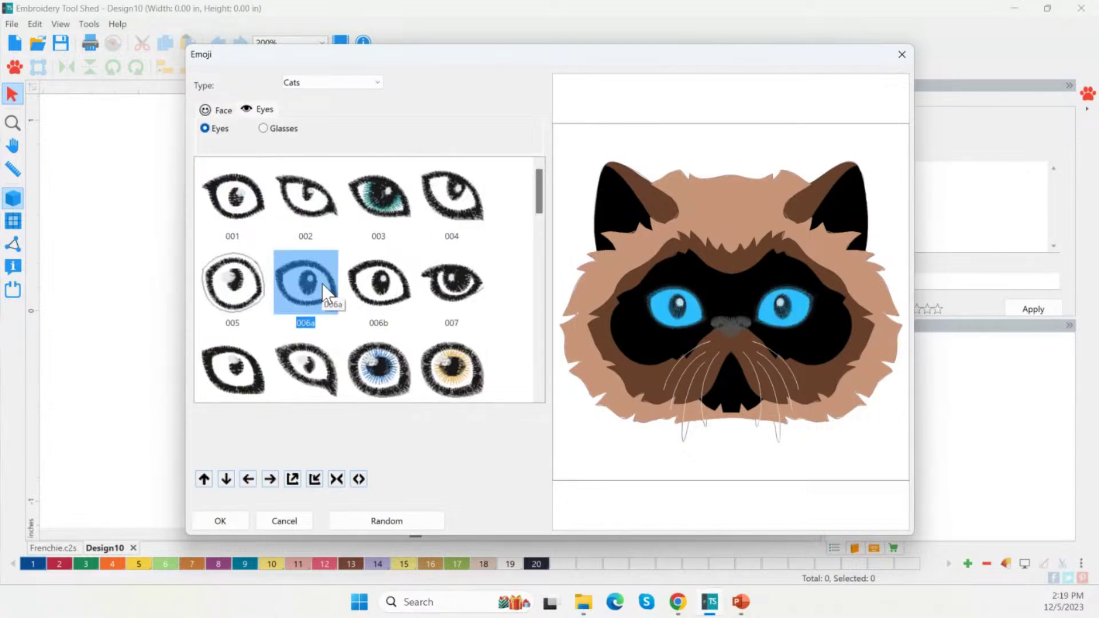
scroll(314, 326, down, 3)
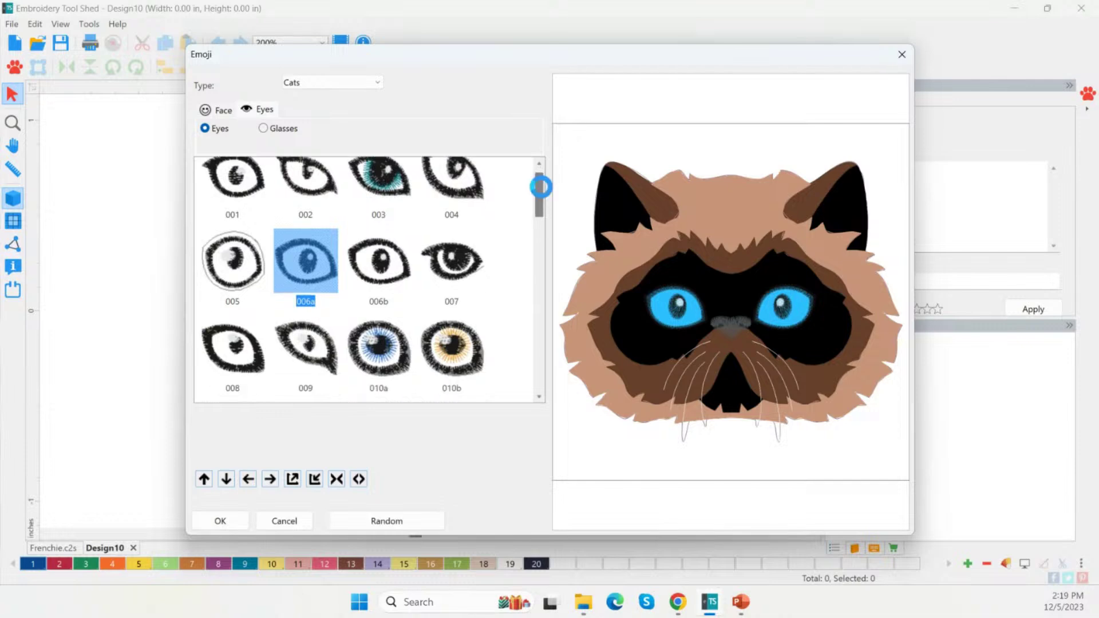
click(383, 264)
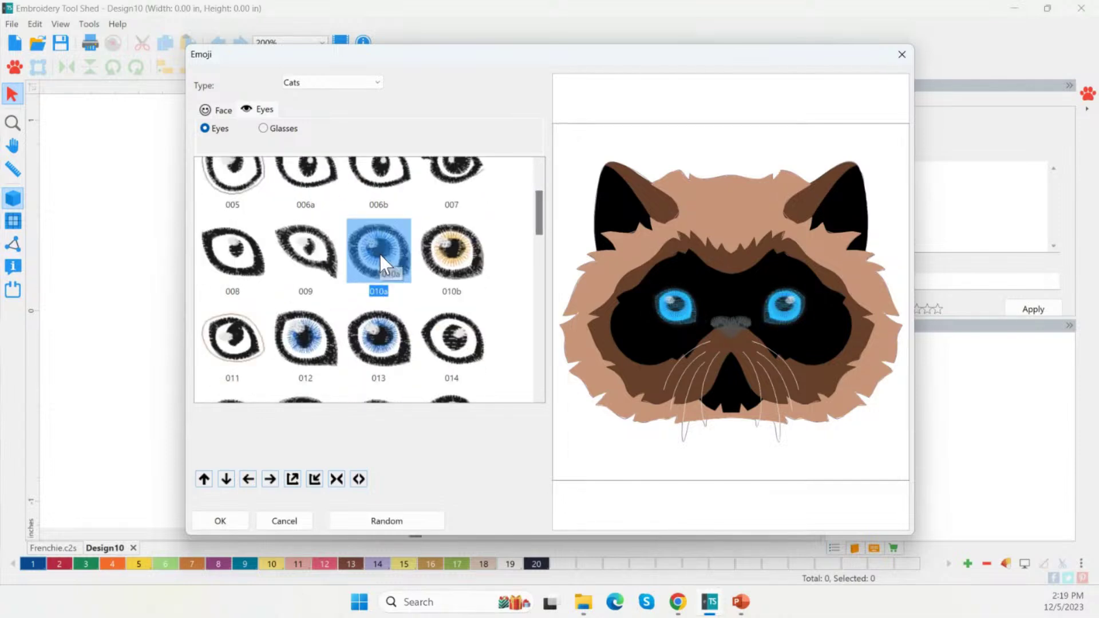
click(380, 347)
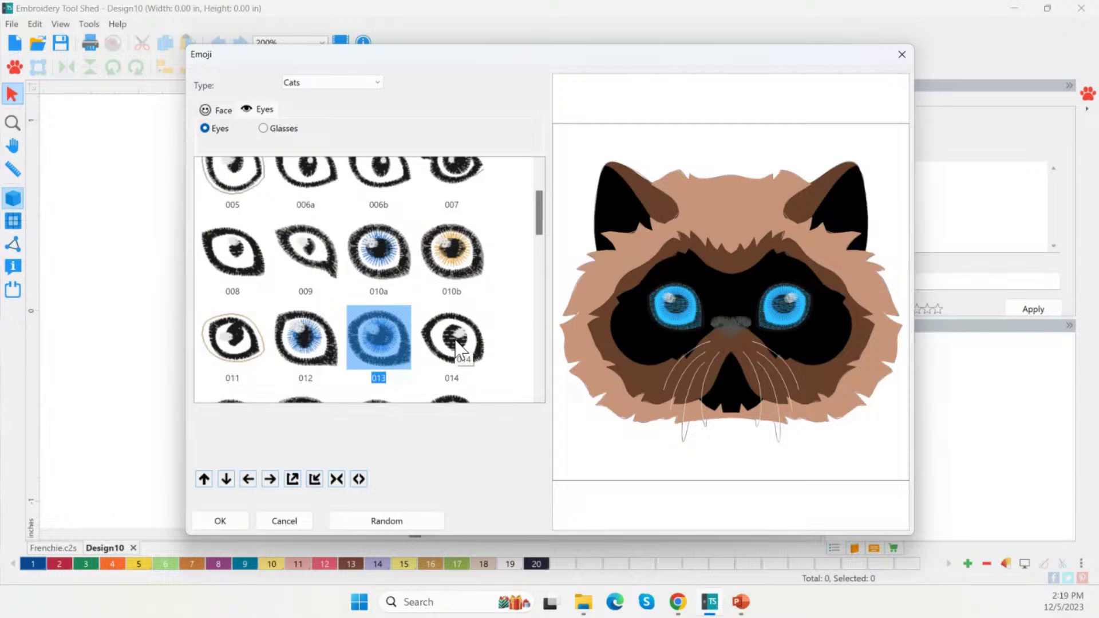
Try eye styles 022, 012 and 018 on the cat face
scroll(542, 215, down, 3)
click(467, 389)
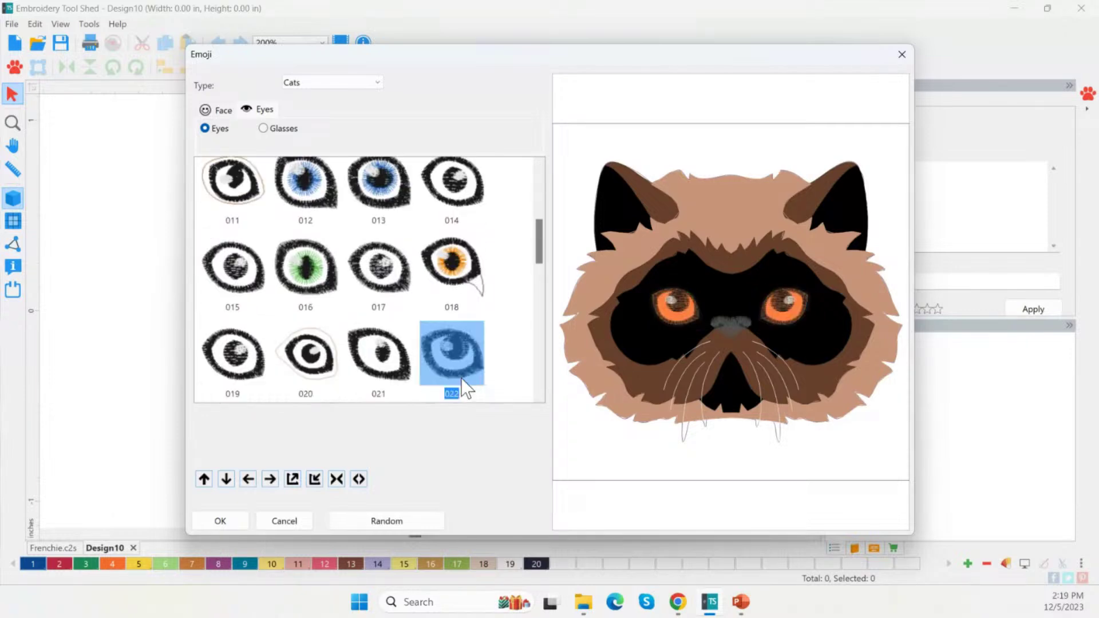
key(Left)
click(304, 186)
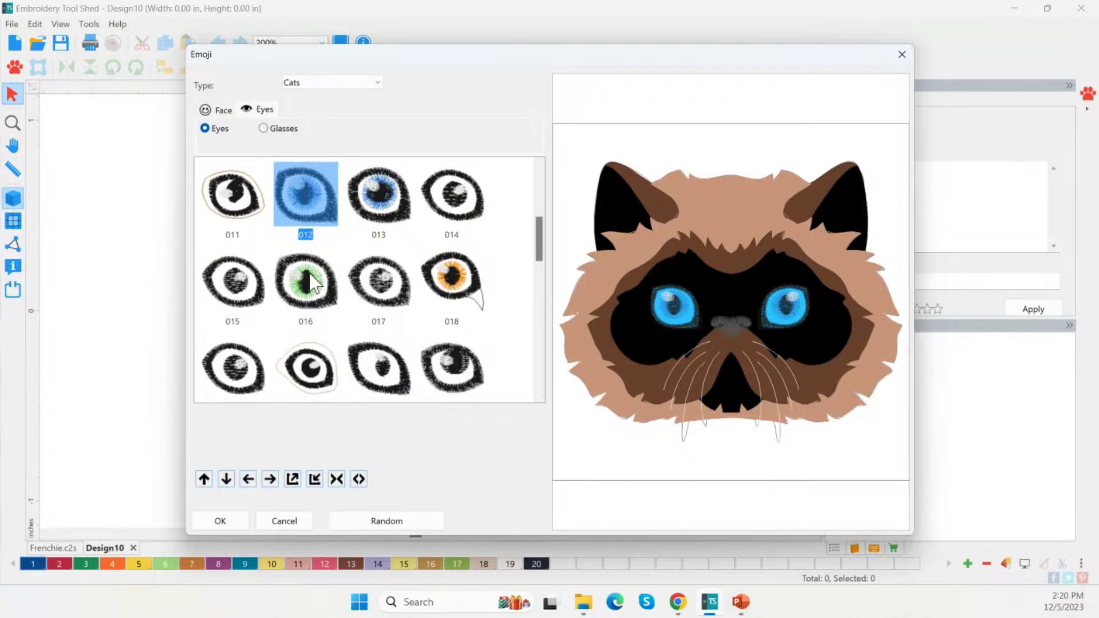
click(451, 281)
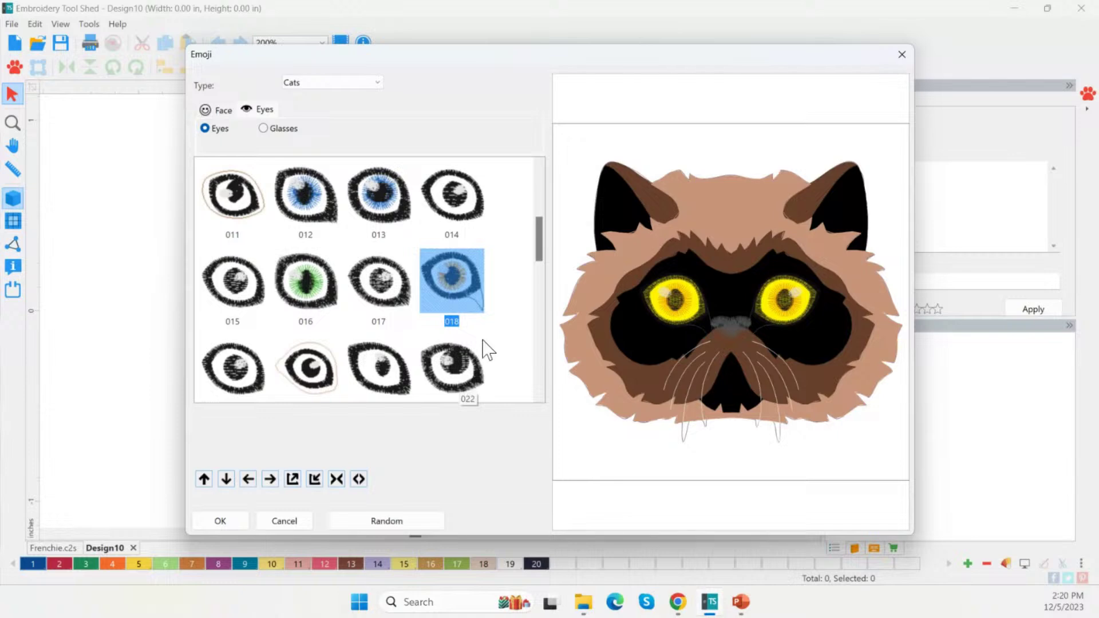
Compare eye style 029 with 025 and give the cat the 025 eyes
drag(539, 235, 541, 283)
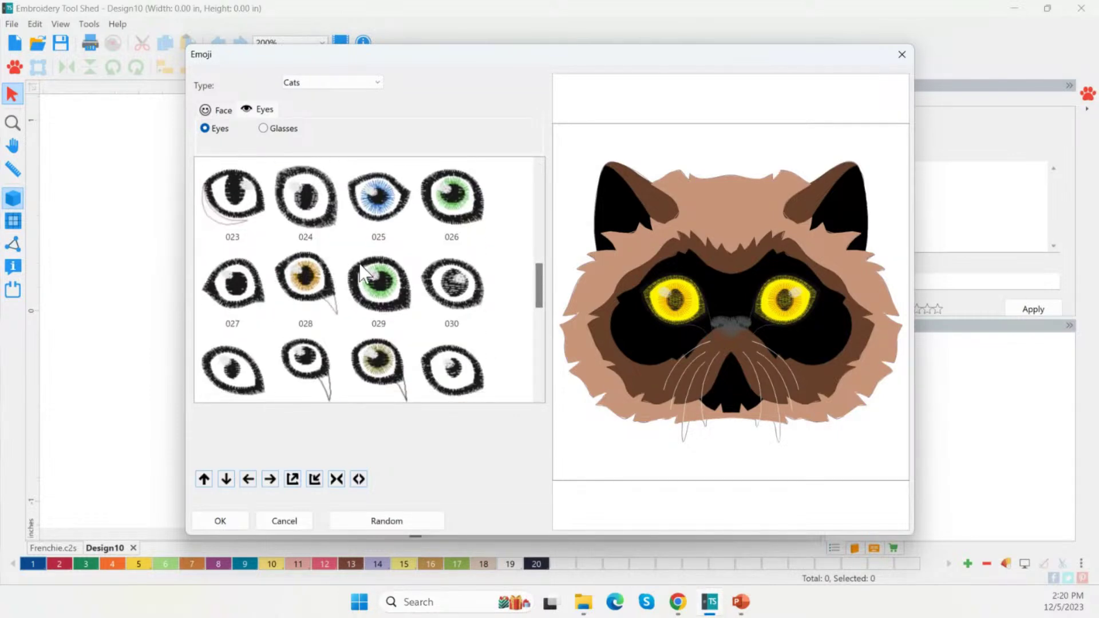
click(379, 279)
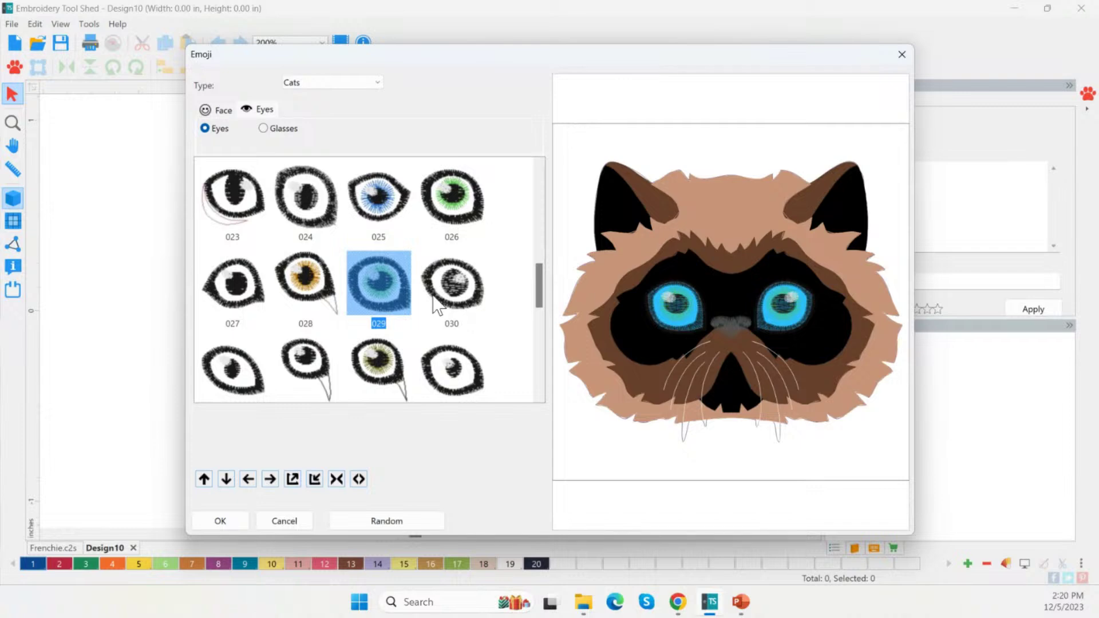
click(385, 217)
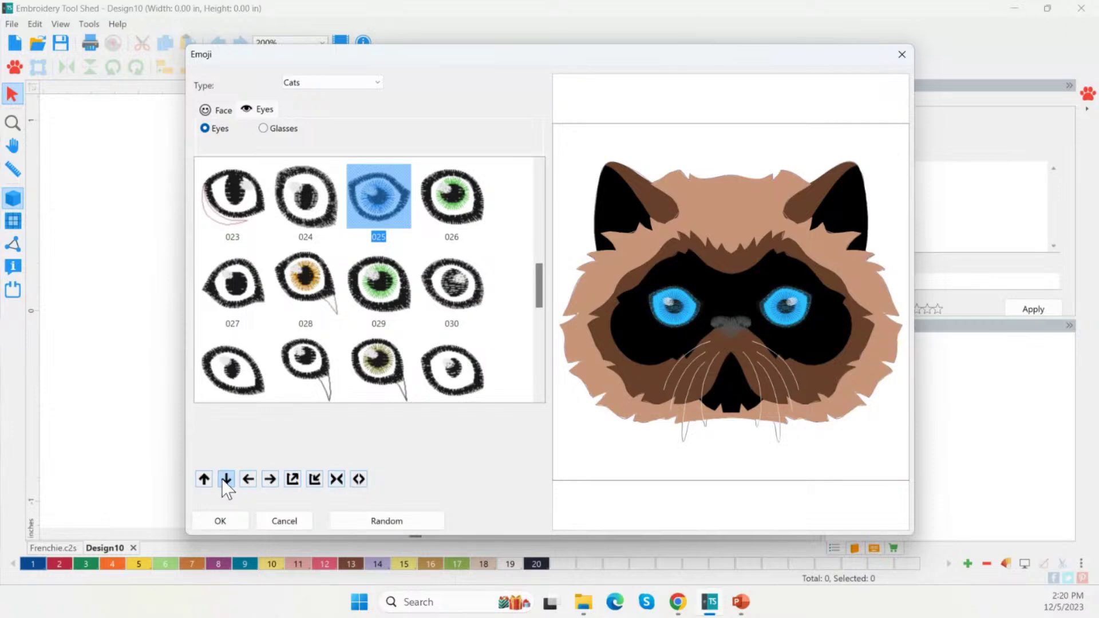
Try glasses on the cat, comparing styles sunglasses-001, 006, 010 and 011
click(266, 131)
click(315, 194)
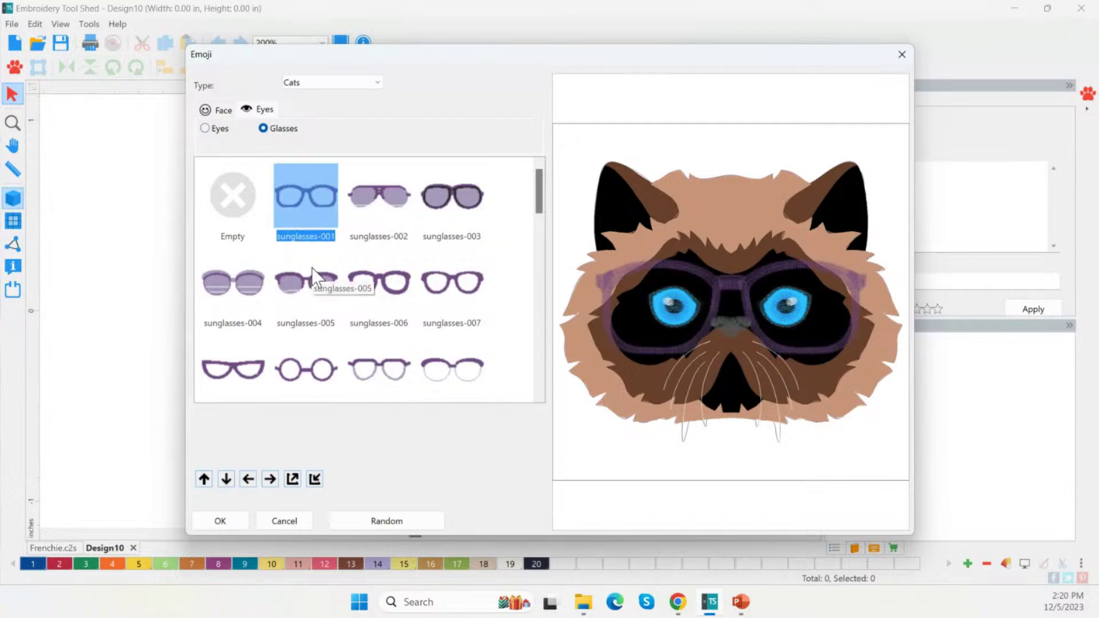
click(375, 304)
click(383, 375)
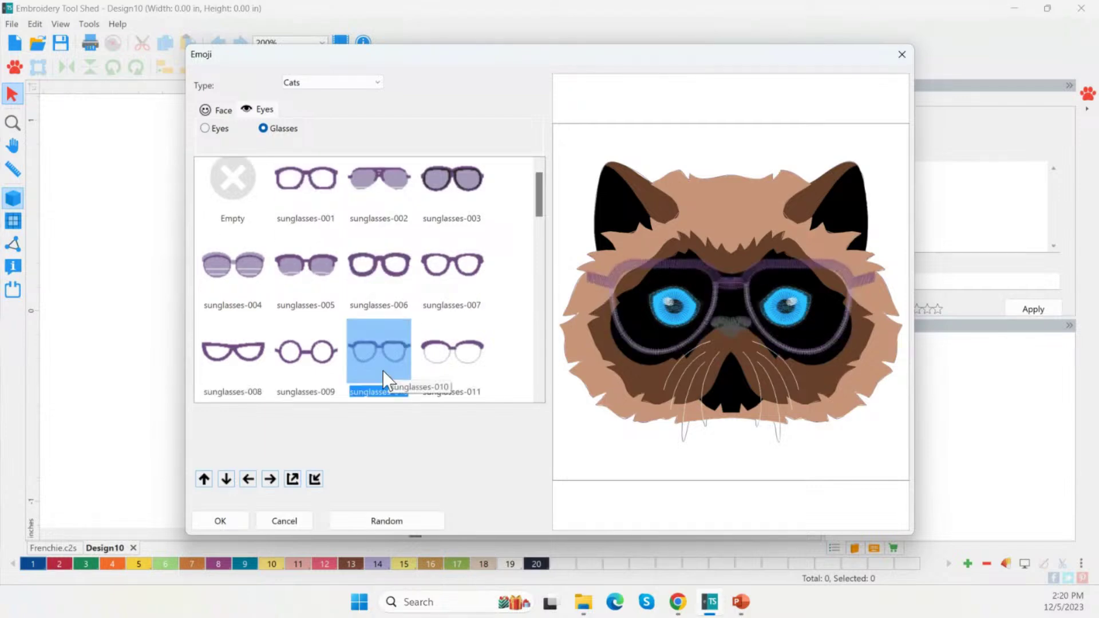
click(448, 355)
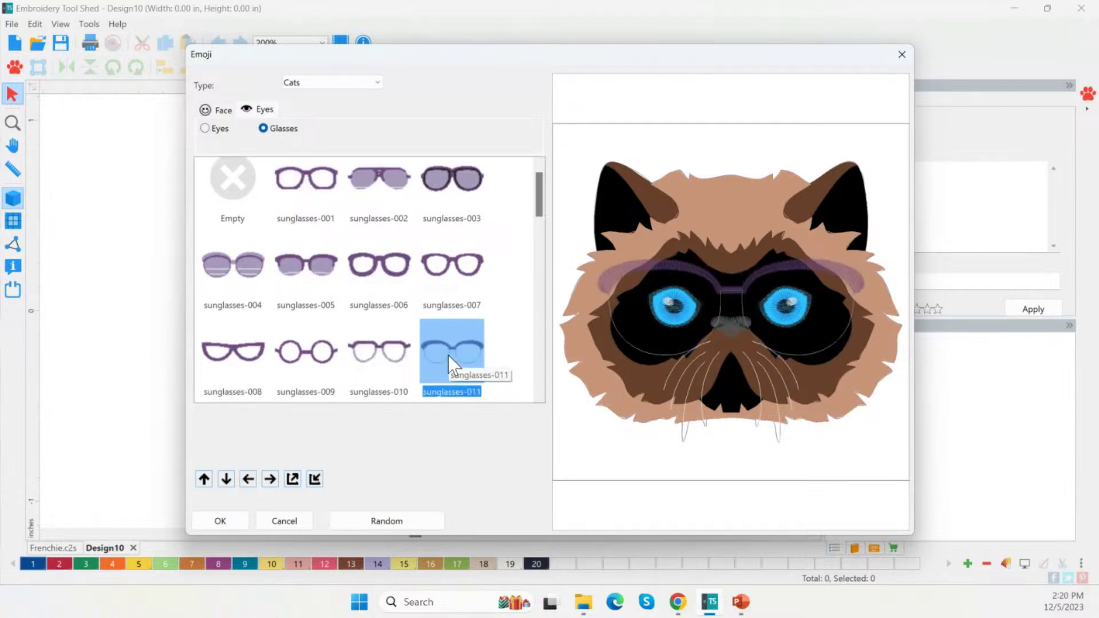
Compare the glasses styles sunglasses-007, 005, 004 and 002 on the cat face
click(449, 289)
click(297, 270)
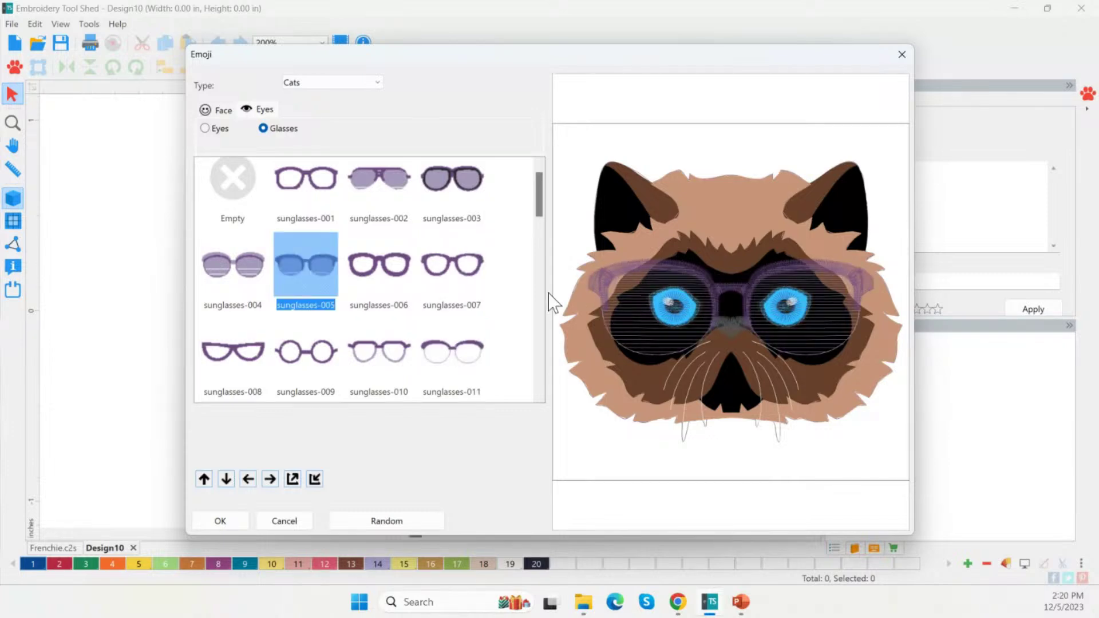
click(241, 269)
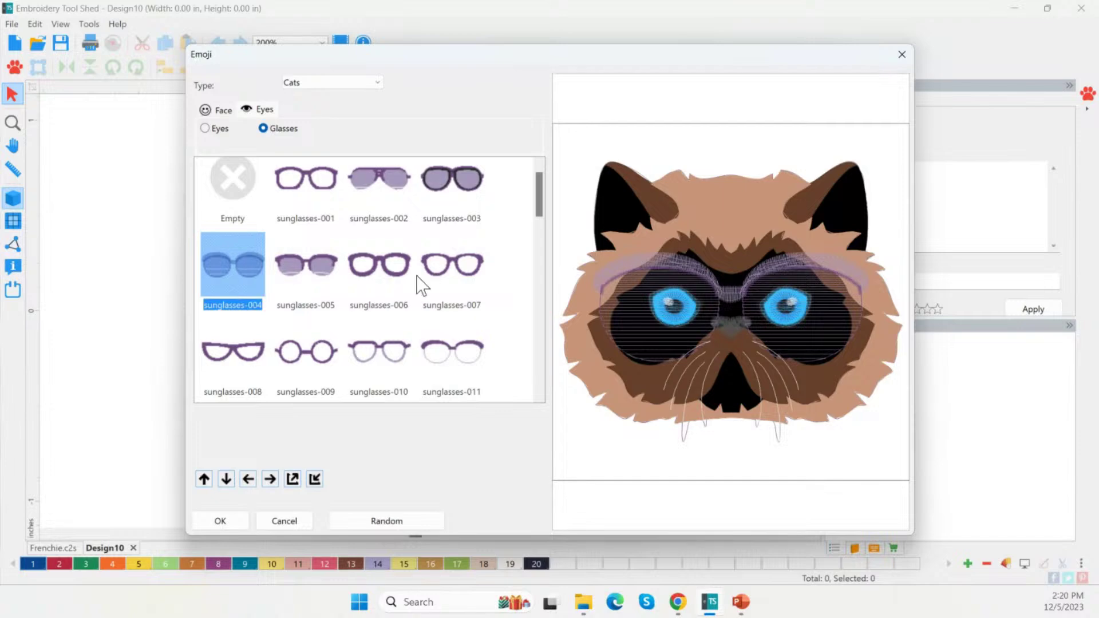
click(379, 178)
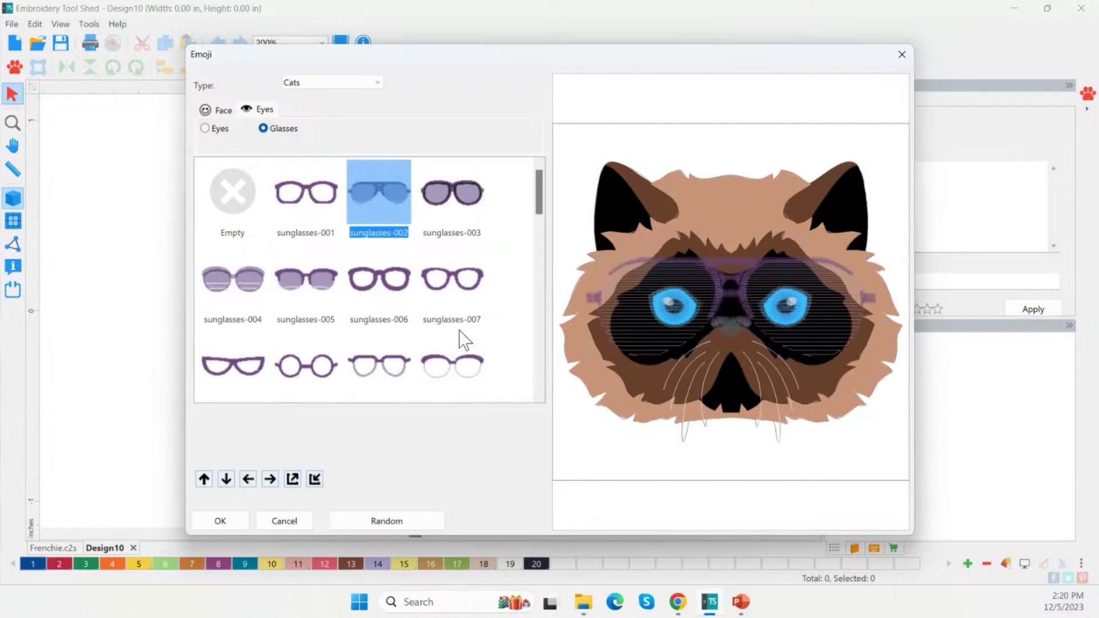
Compare the glasses styles sunglasses-016, 008, 018 and 019 on the cat face
scroll(541, 194, down, 1)
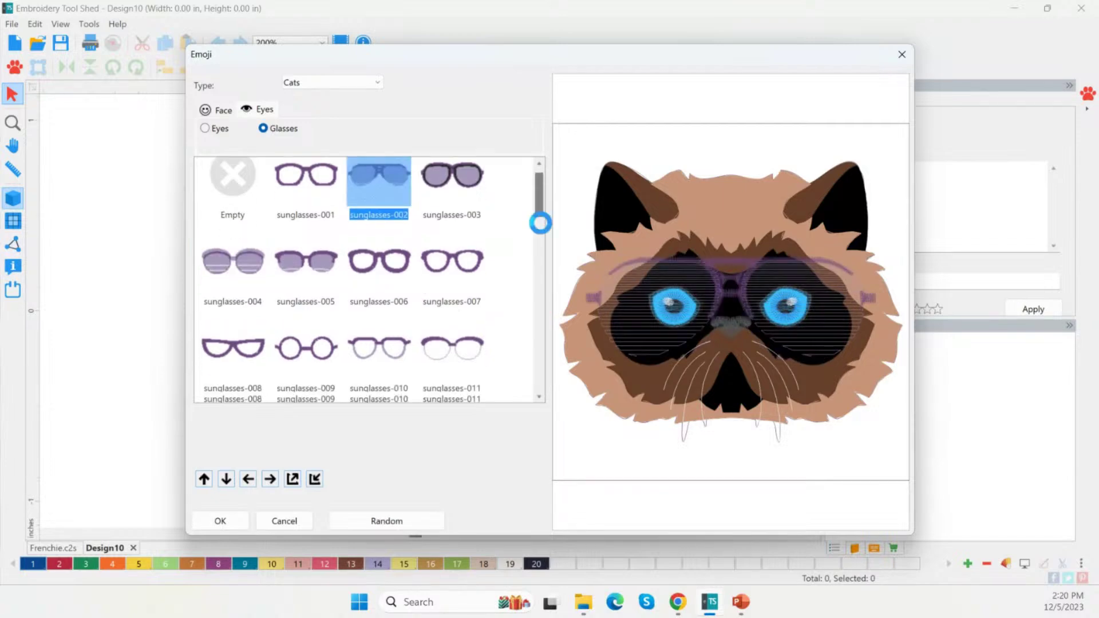
scroll(226, 356, down, 3)
click(231, 358)
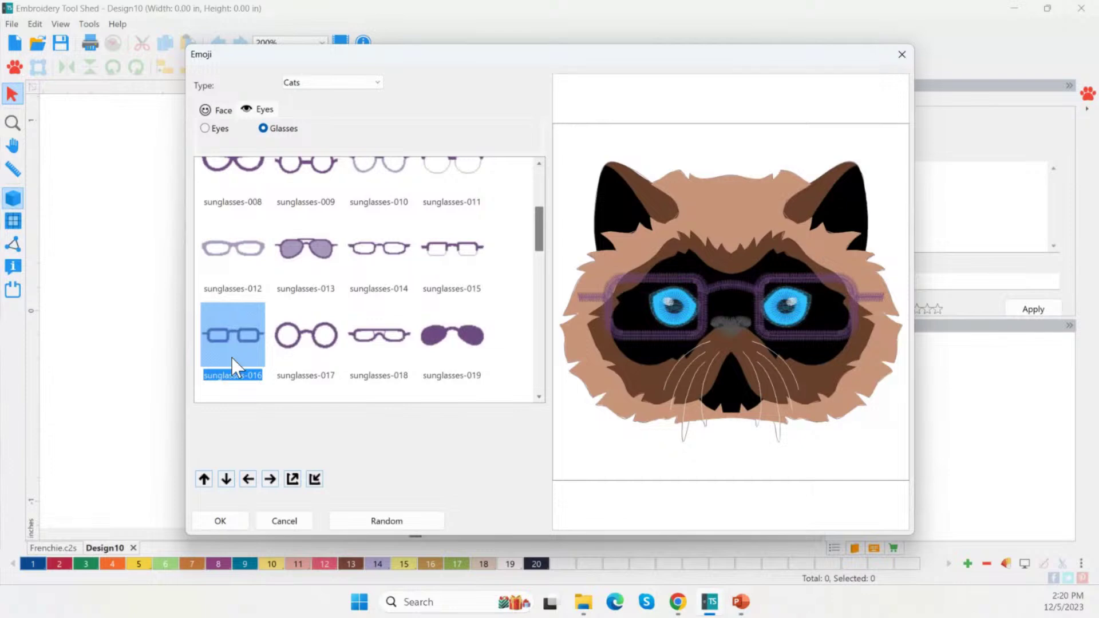
click(248, 172)
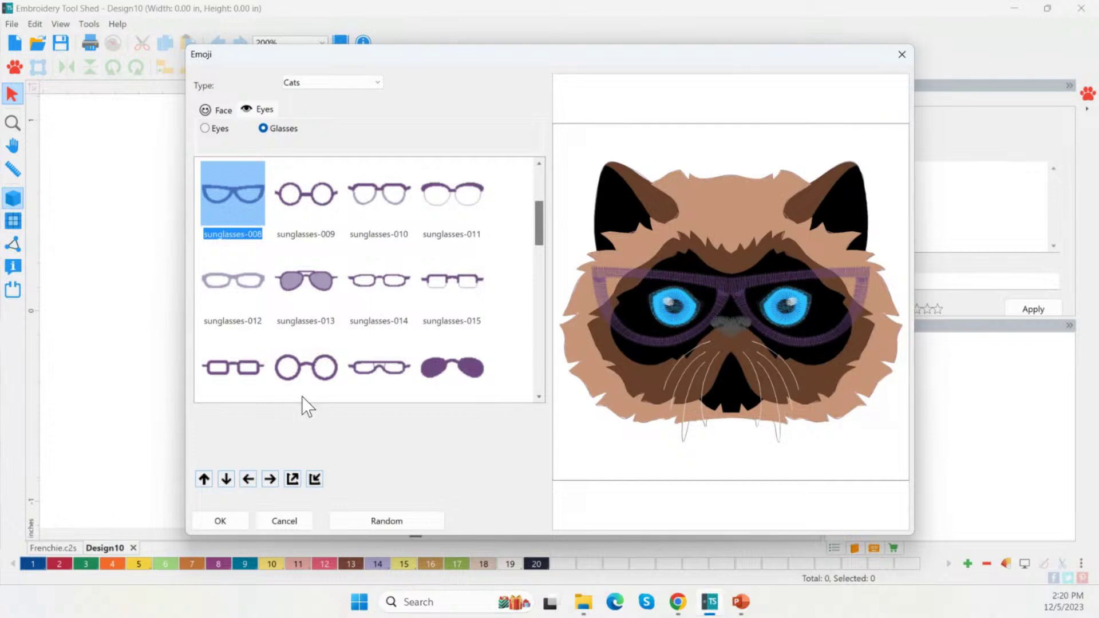
click(380, 362)
click(453, 353)
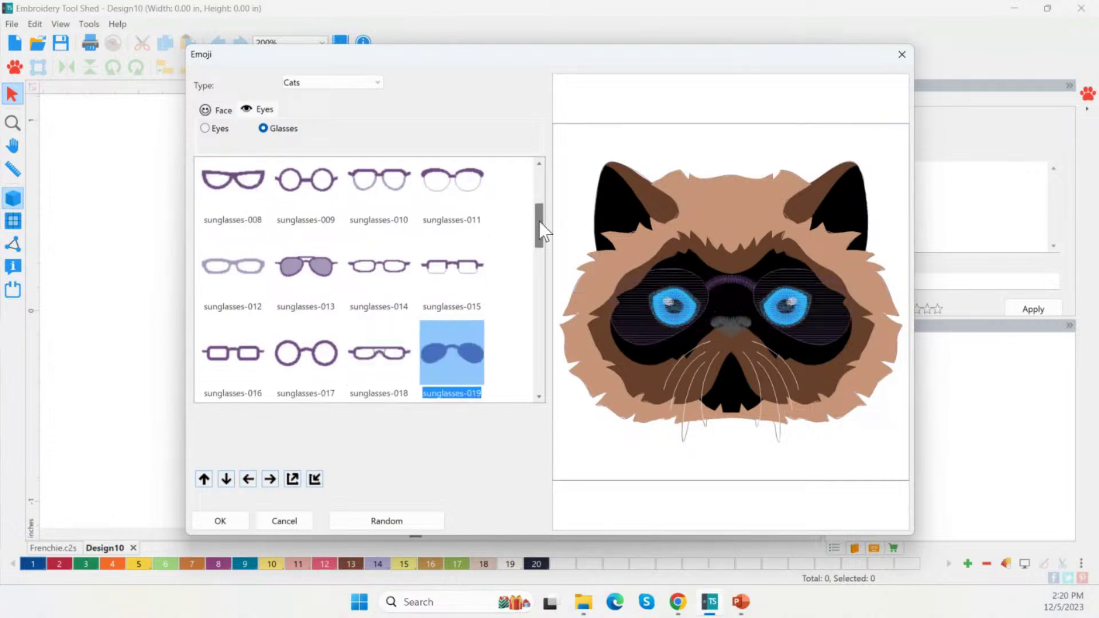
Try sunglasses-023 on the cat, give it sunglasses-021 instead and enlarge them on the face
drag(538, 221, 539, 268)
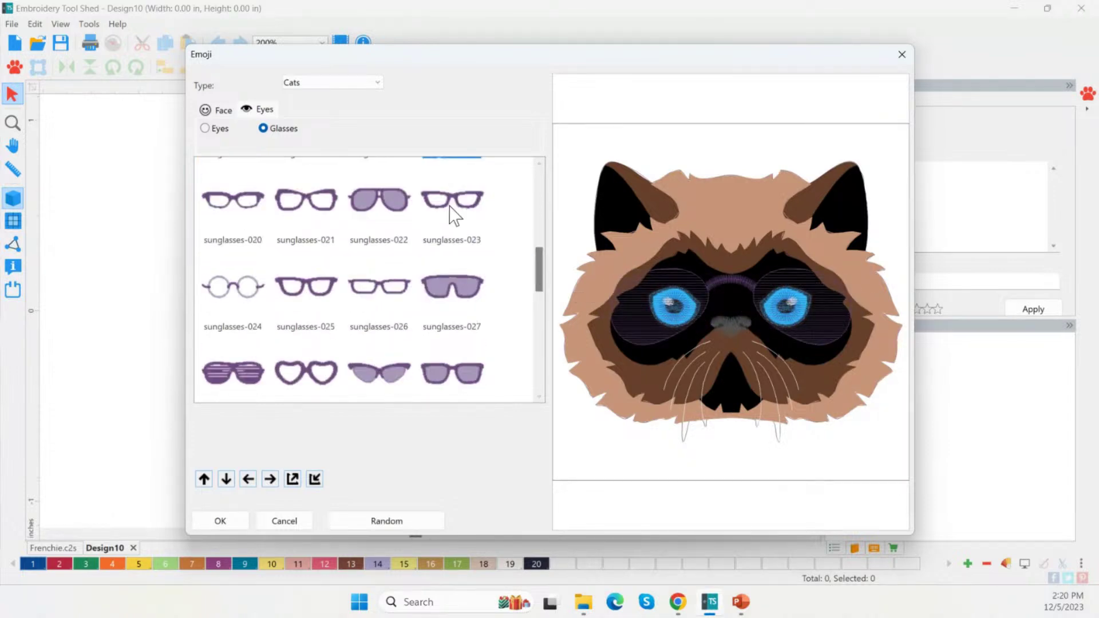
click(450, 216)
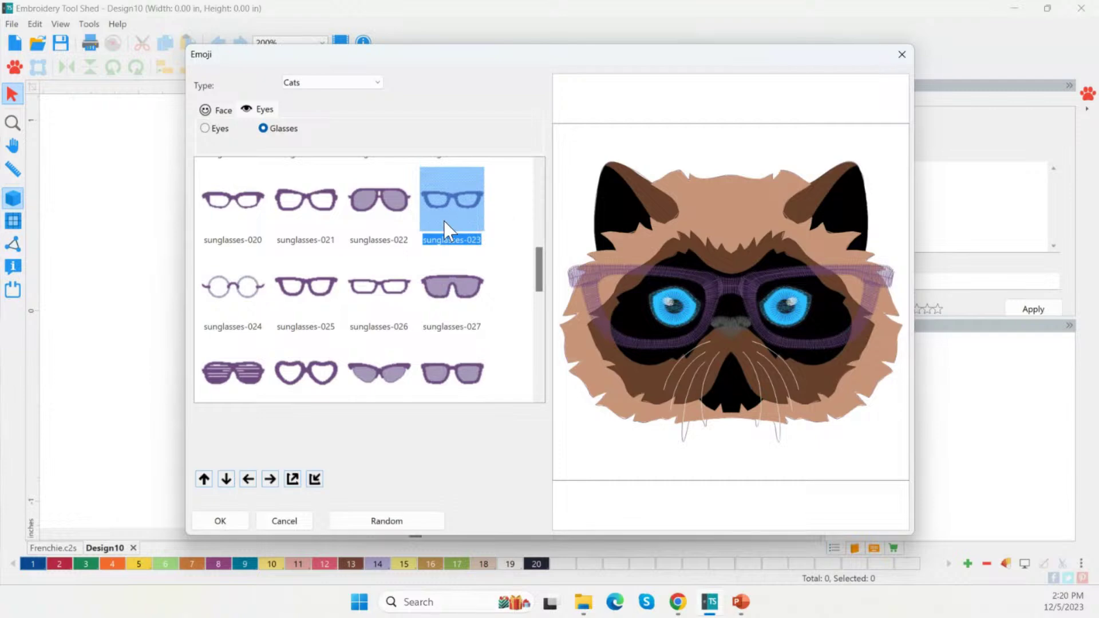
click(299, 212)
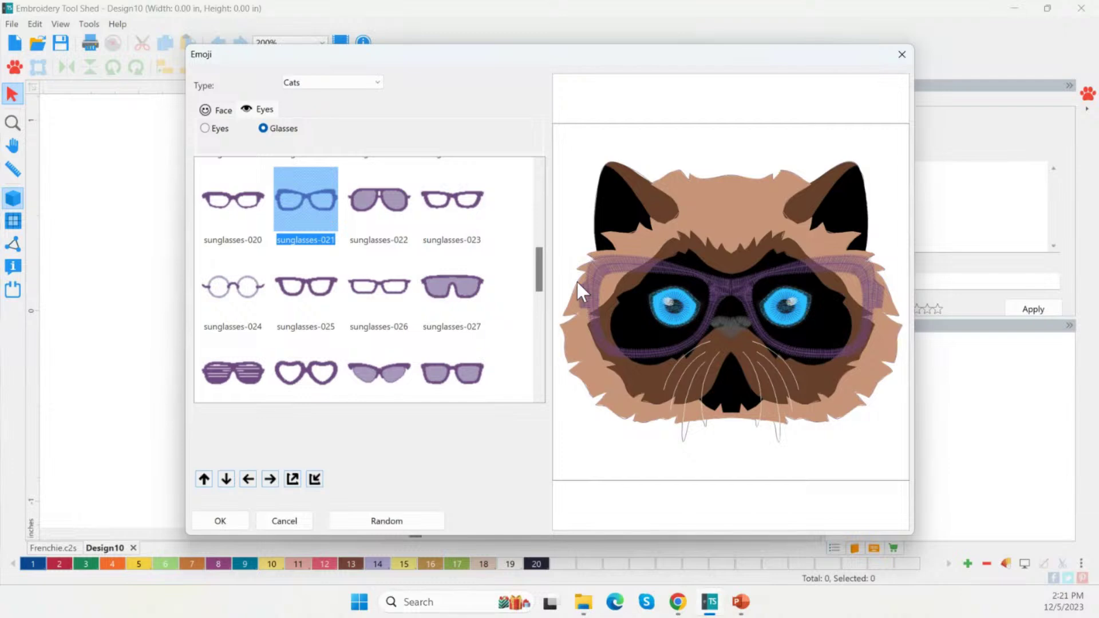
click(298, 484)
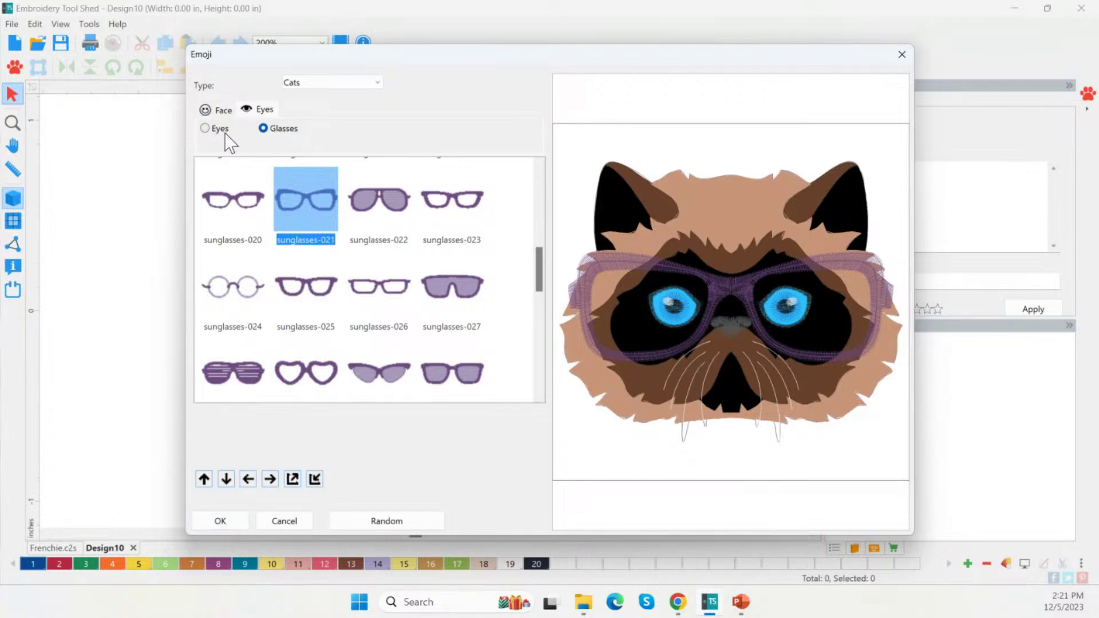
Try nose styles 006a, 010a, 011, 012 and 008 on the cat face
click(222, 110)
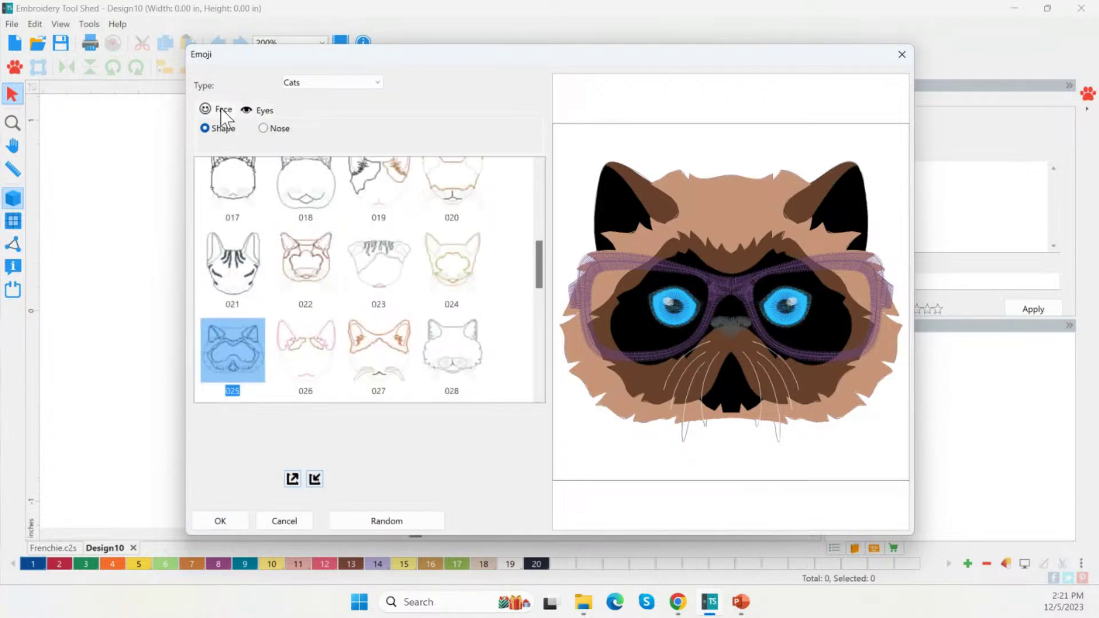
click(284, 130)
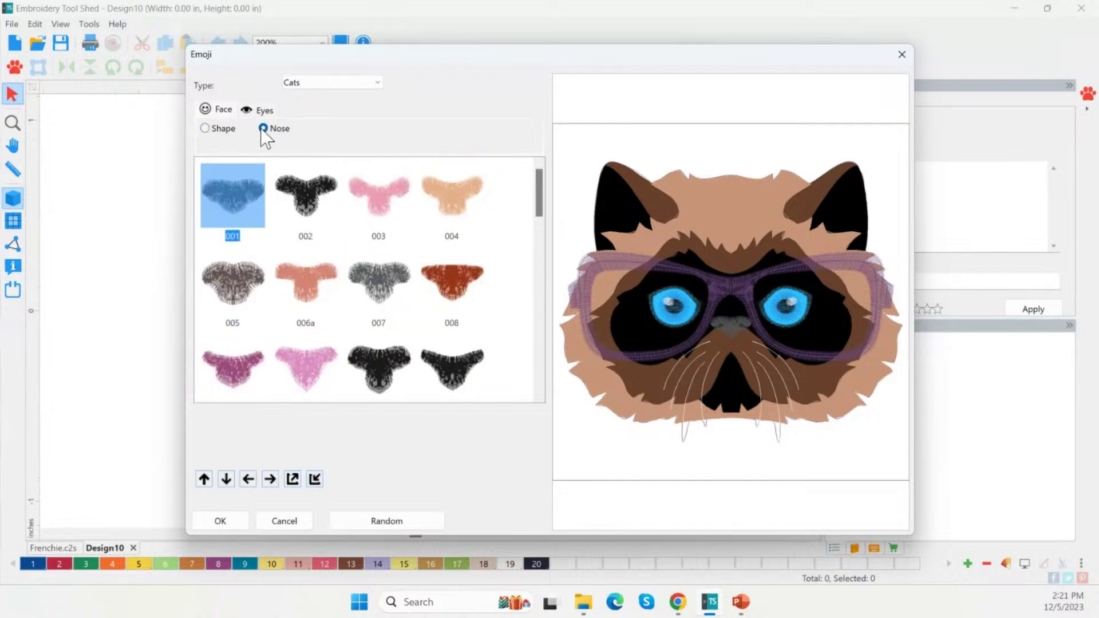
click(315, 290)
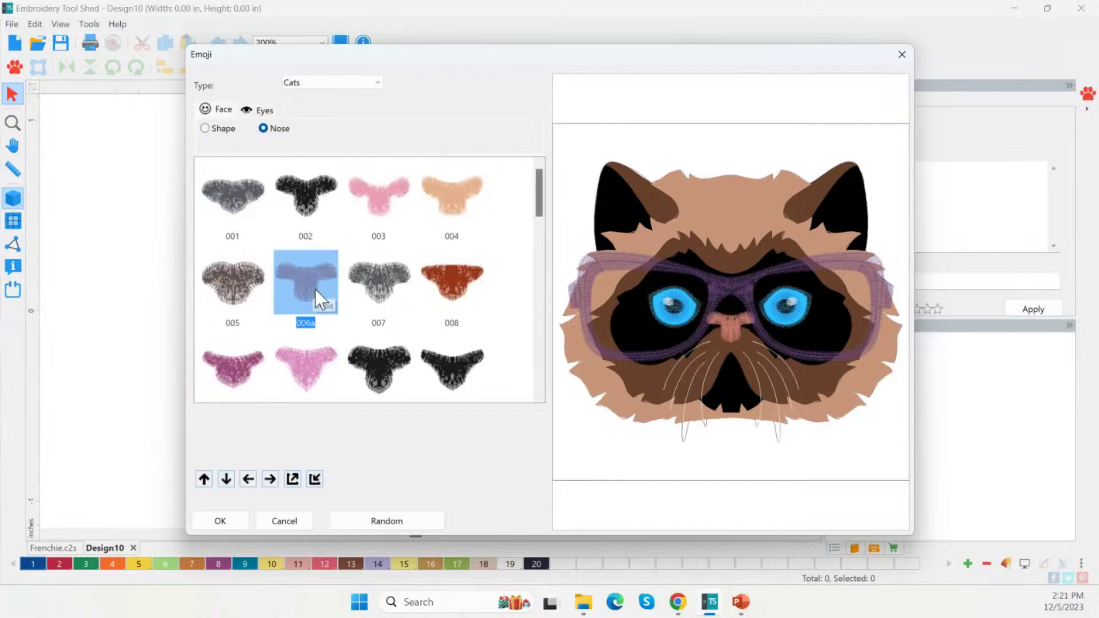
click(306, 357)
click(356, 360)
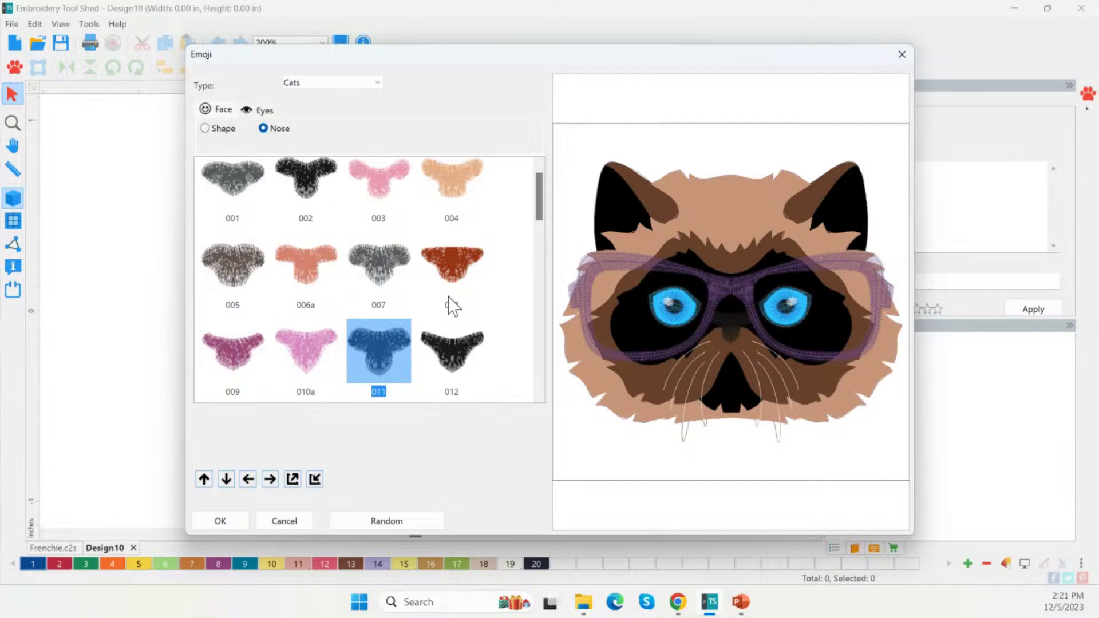
click(447, 330)
click(466, 269)
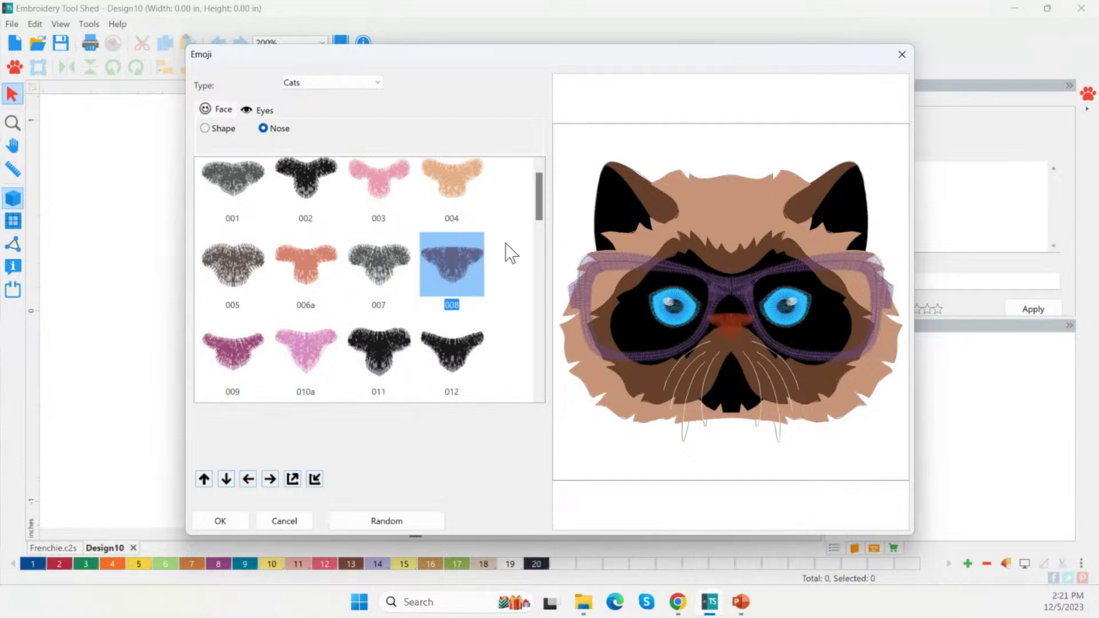
Give the cat the pink nose 019 and insert the completed emoji into the design
scroll(542, 194, down, 1)
scroll(399, 338, down, 3)
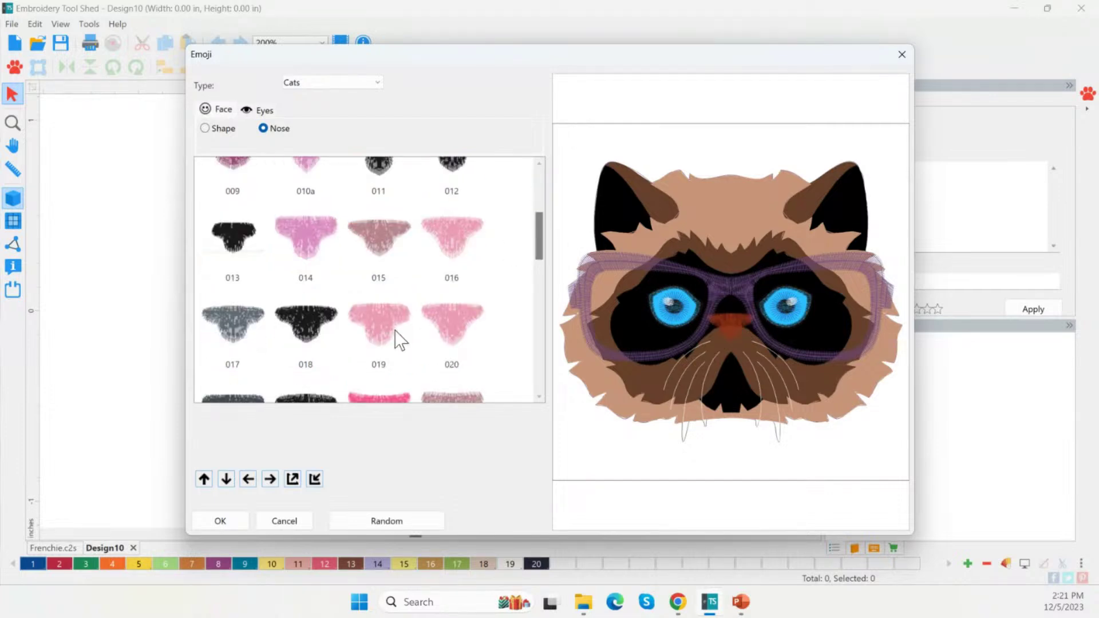
click(392, 314)
scroll(391, 320, down, 1)
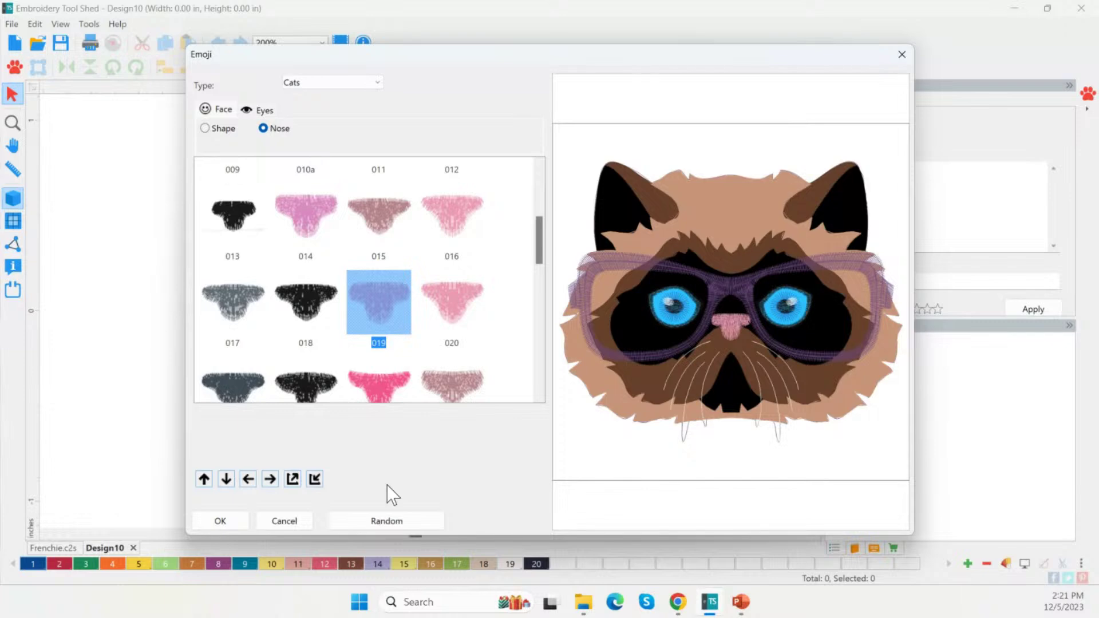
click(219, 521)
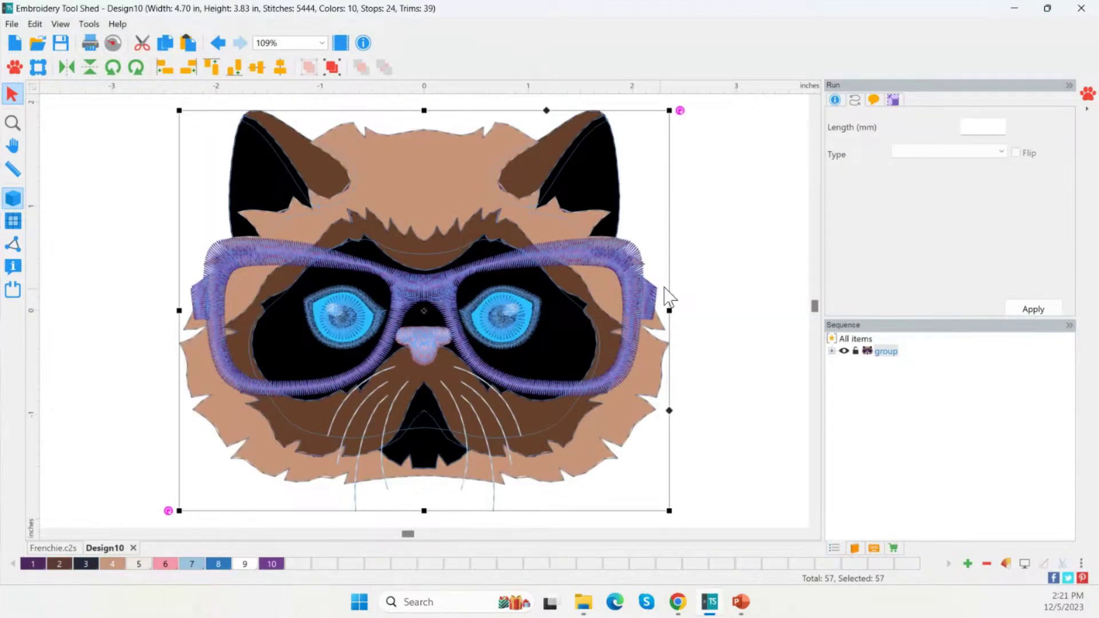
click(667, 295)
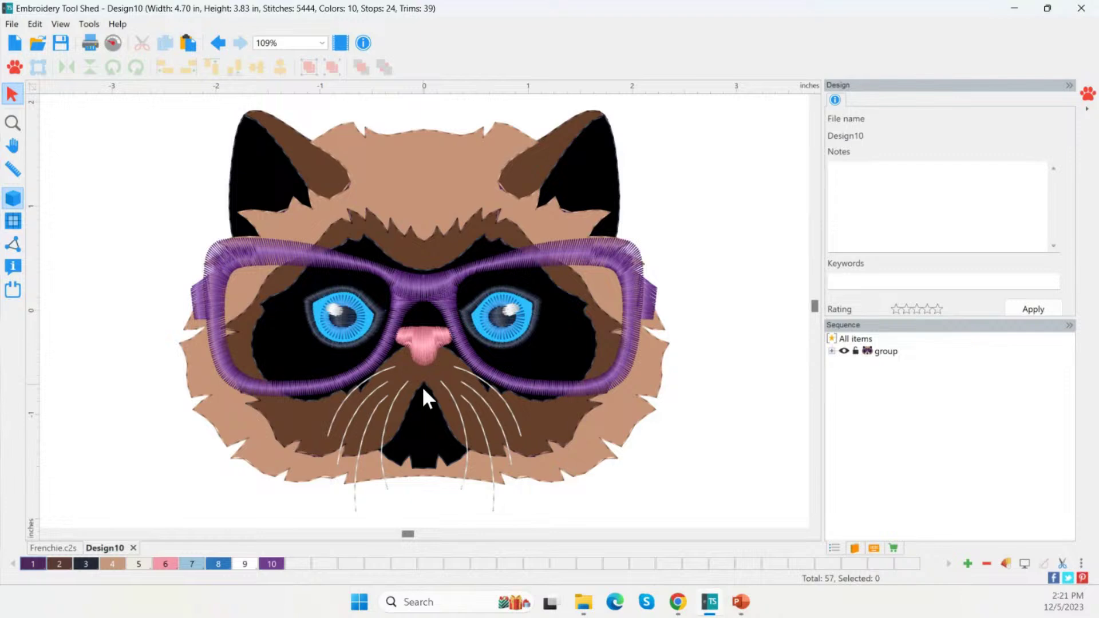
scroll(428, 404, down, 1)
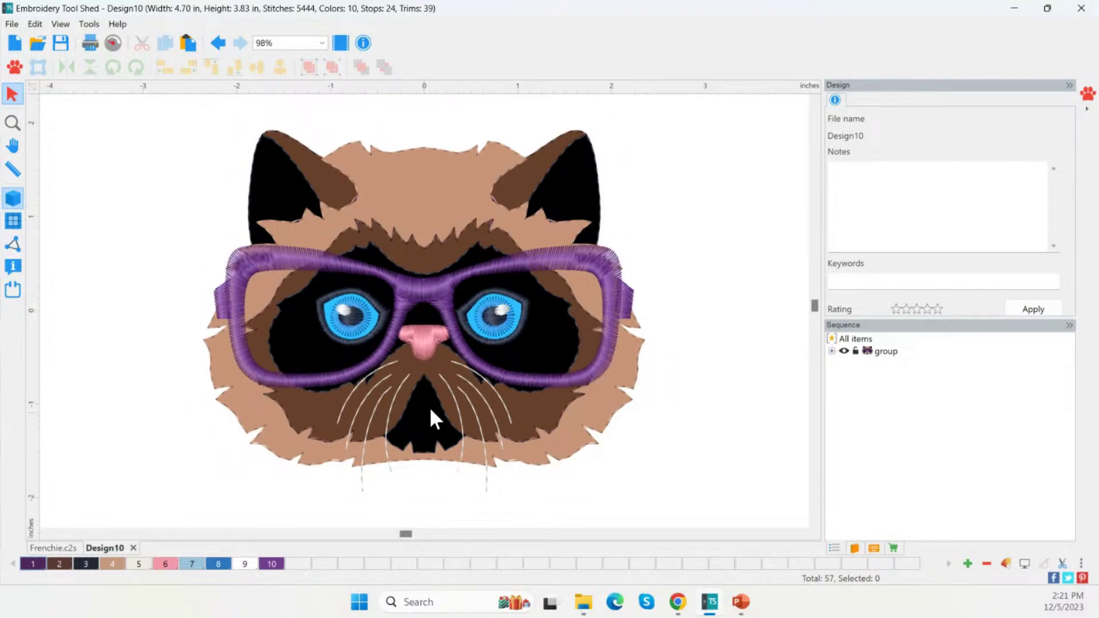
Ungroup the cat emoji into its separate thread-color objects and clear the selection
click(286, 261)
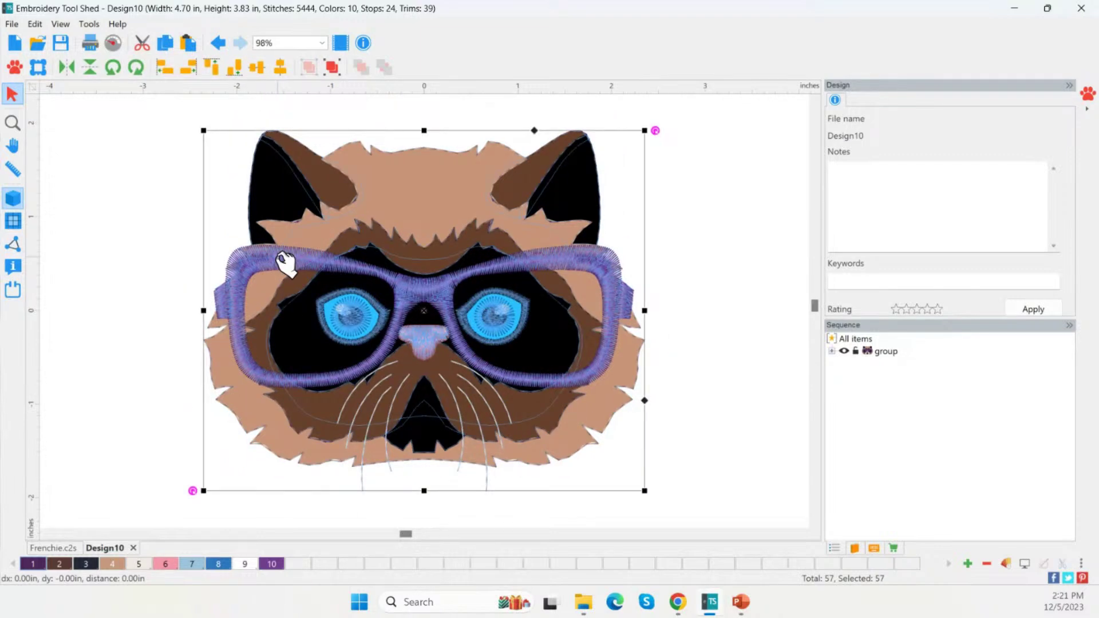
click(336, 67)
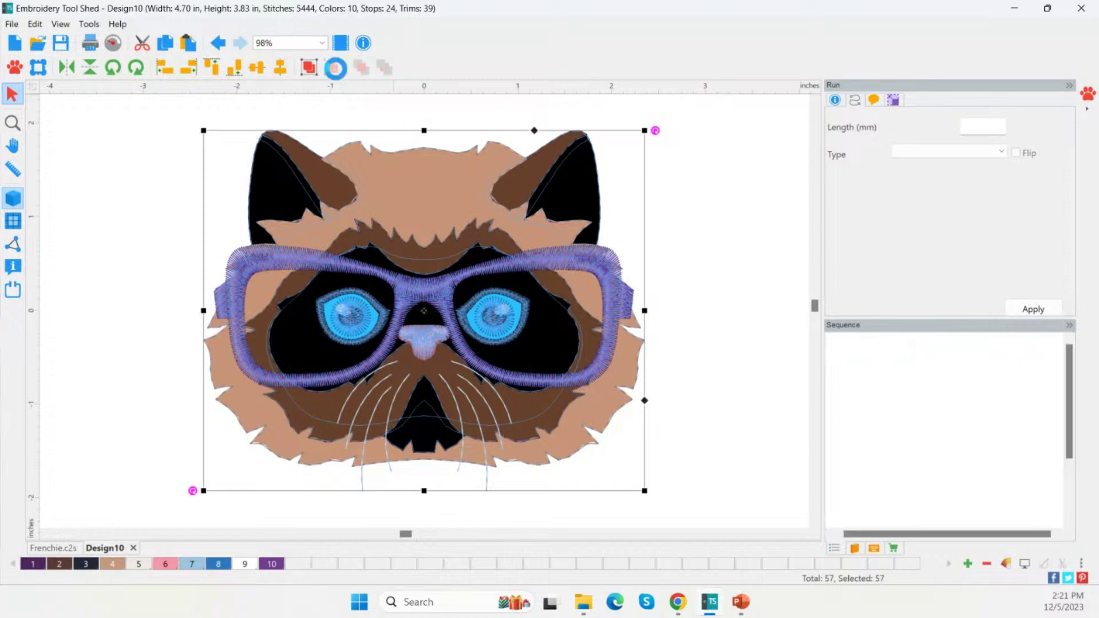
click(765, 353)
Try the glasses frame in thread color 6 (307 Desert Rose) and blue color 8 (413)
scroll(914, 466, down, 3)
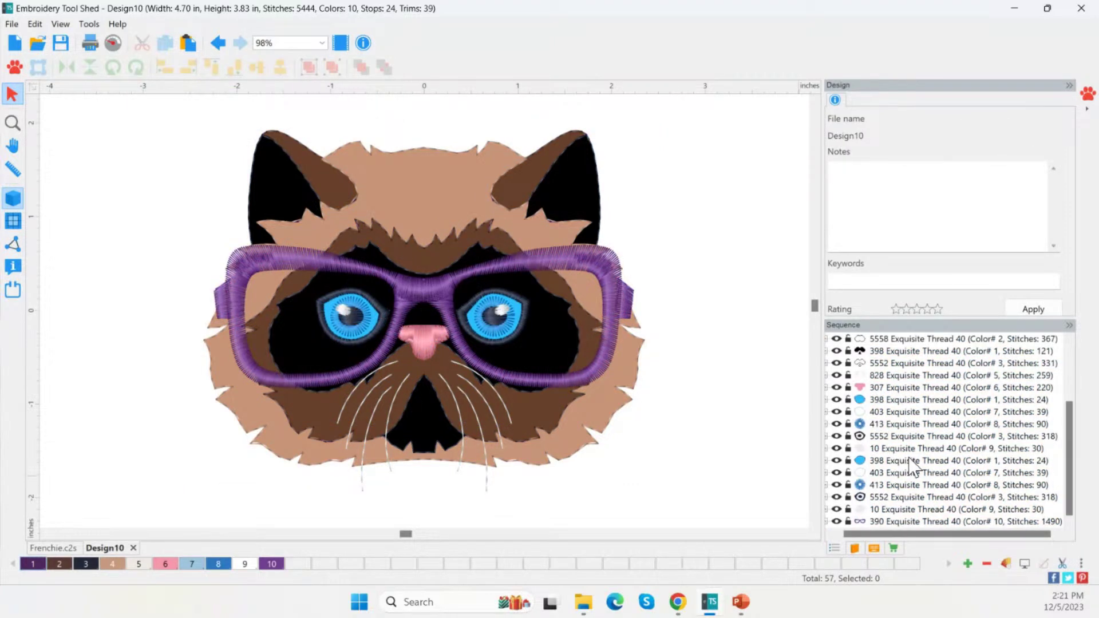
click(930, 521)
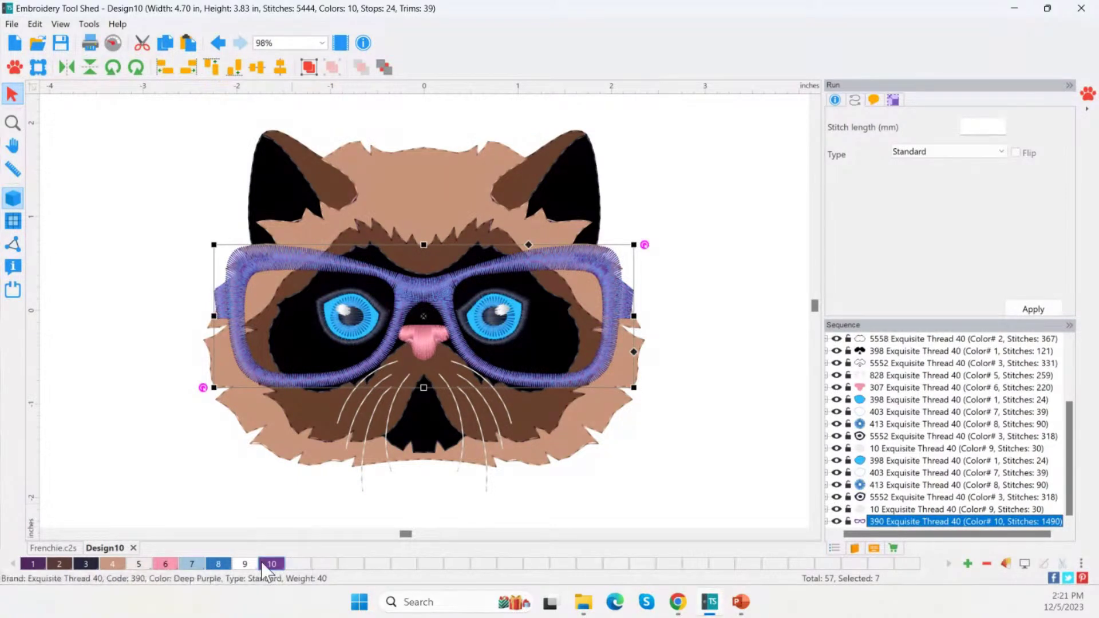
click(166, 564)
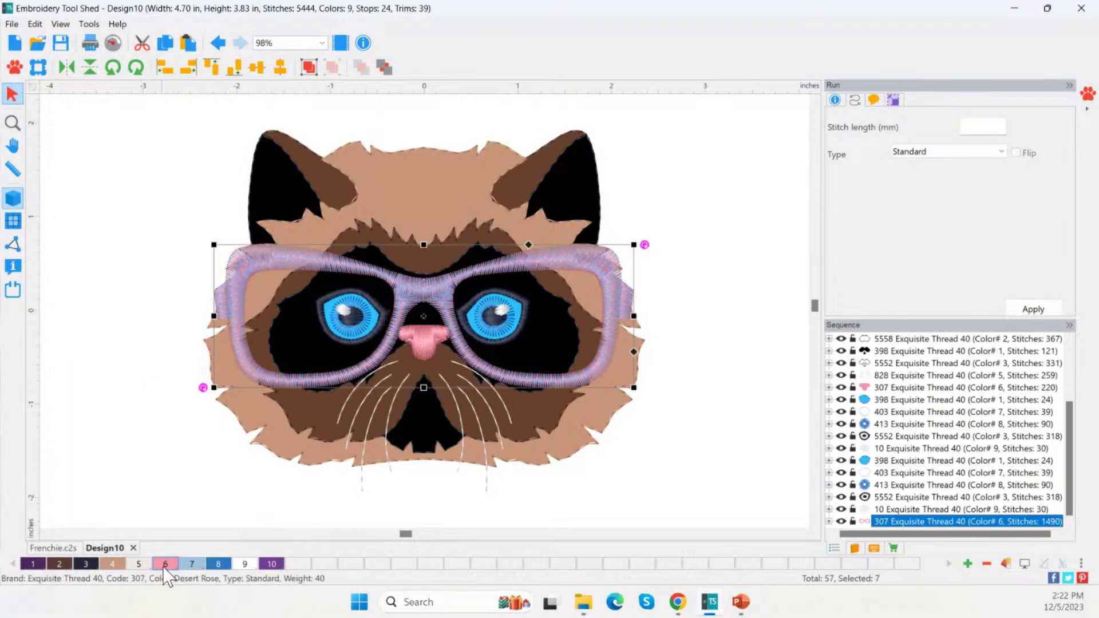
click(198, 564)
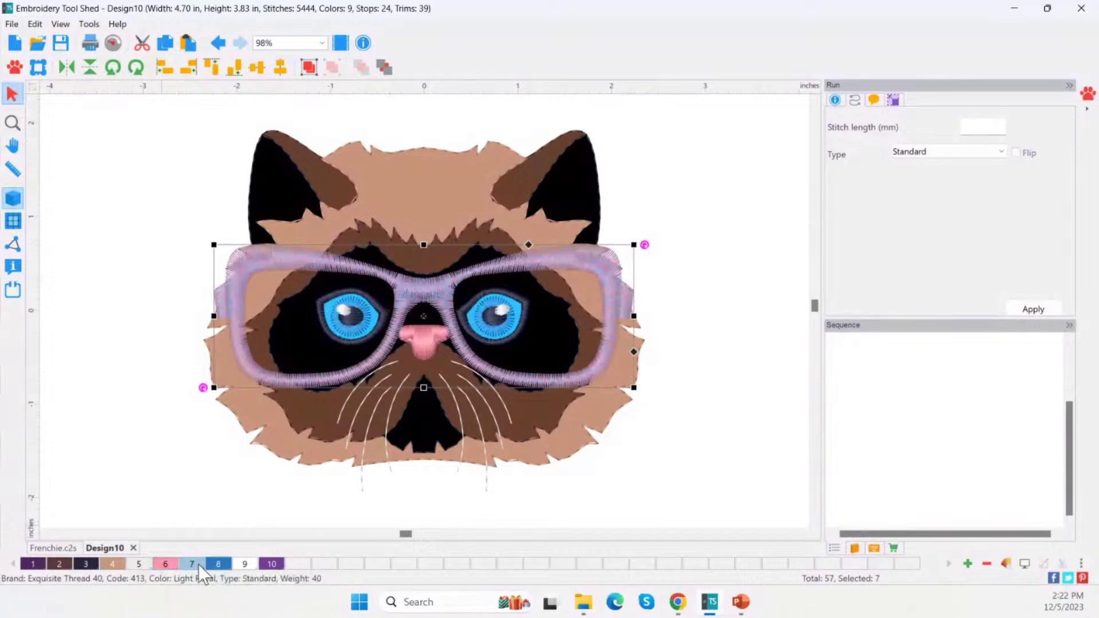
click(503, 508)
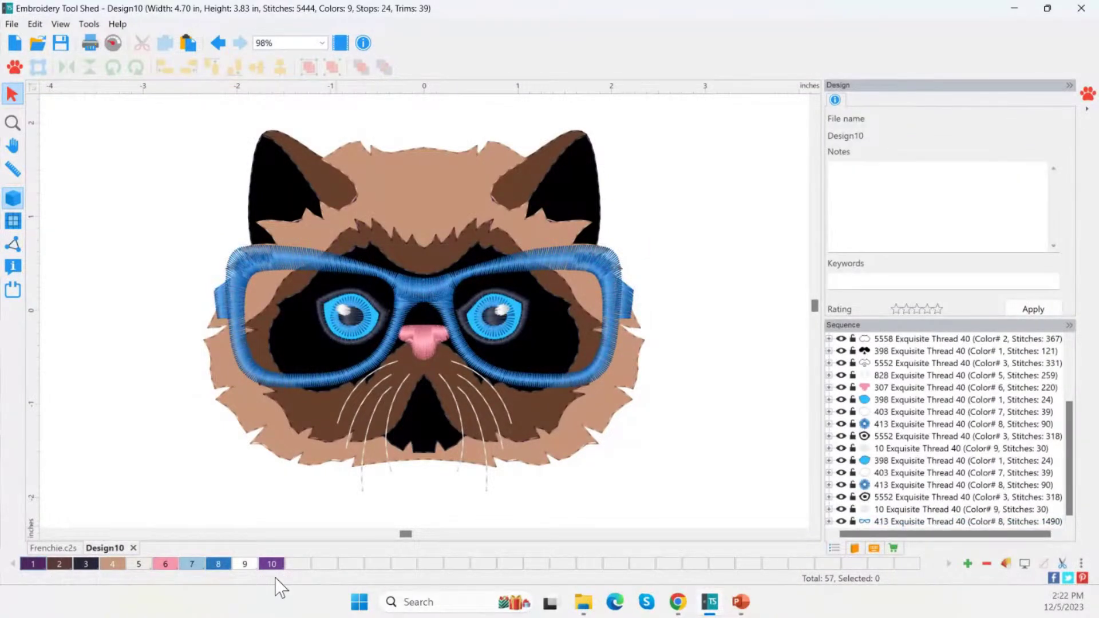
Add an eleventh thread color to the palette and set it to Exquisite Thread 40 color 1183 Erin Green
click(967, 564)
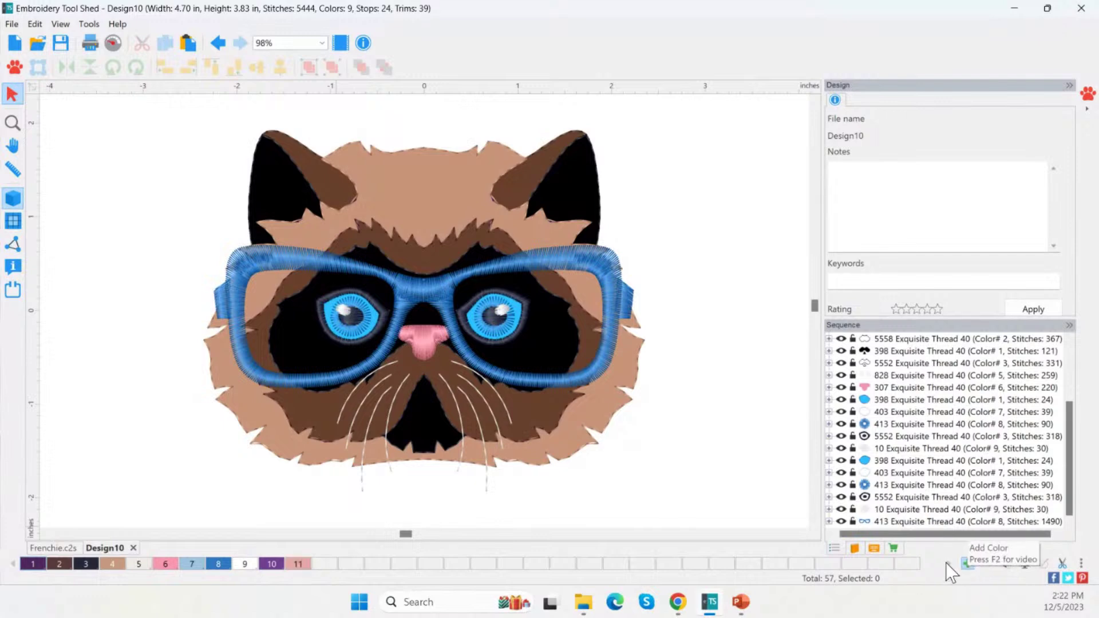
double_click(303, 564)
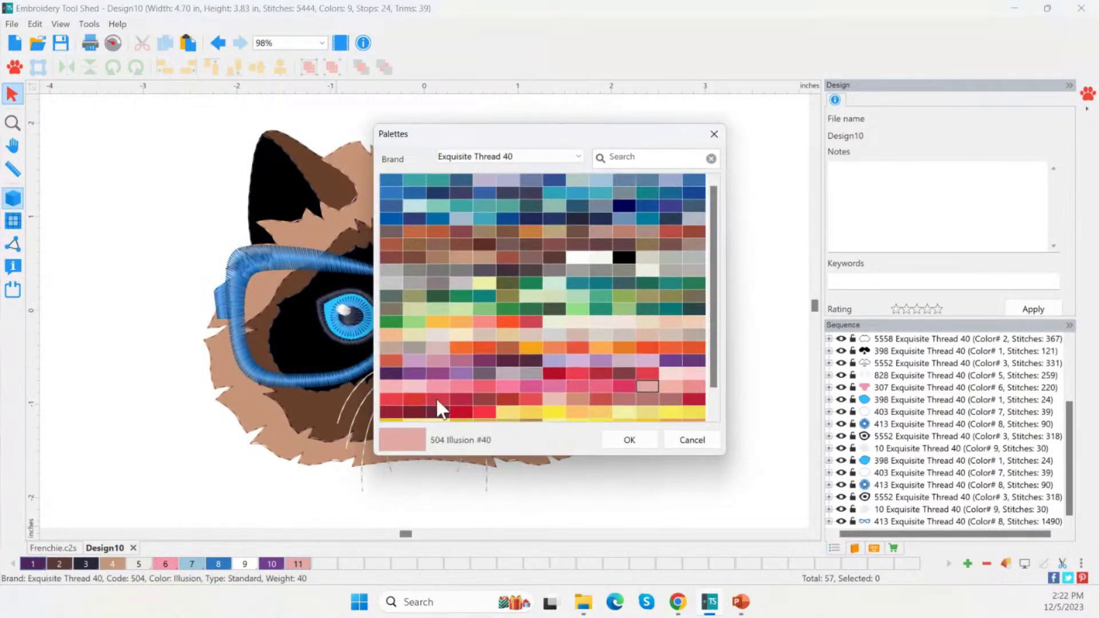
click(501, 320)
click(464, 347)
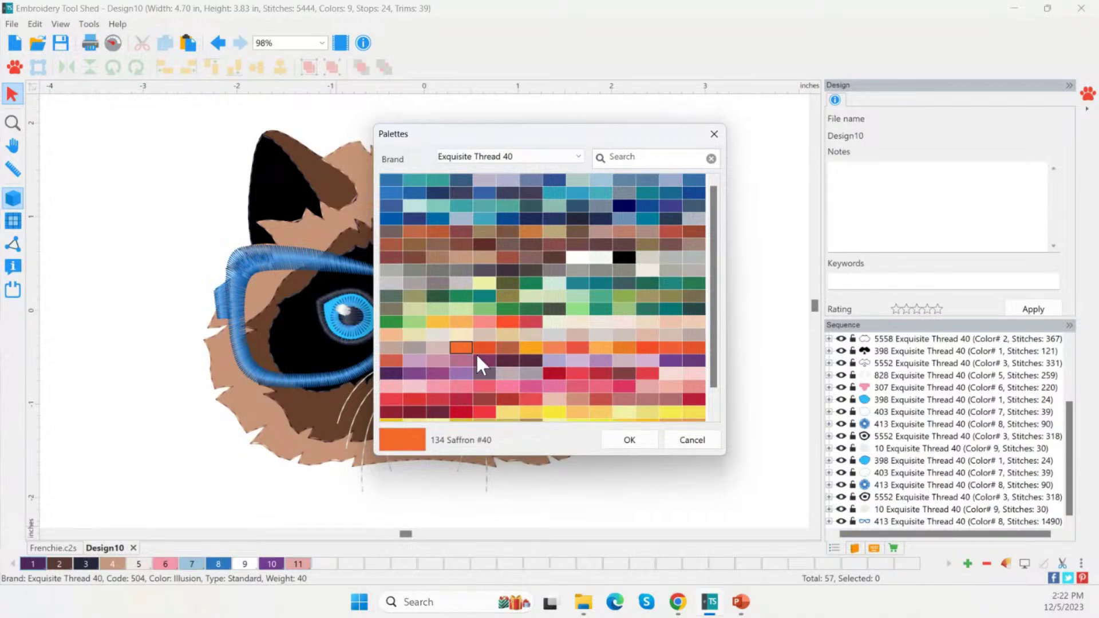
click(578, 308)
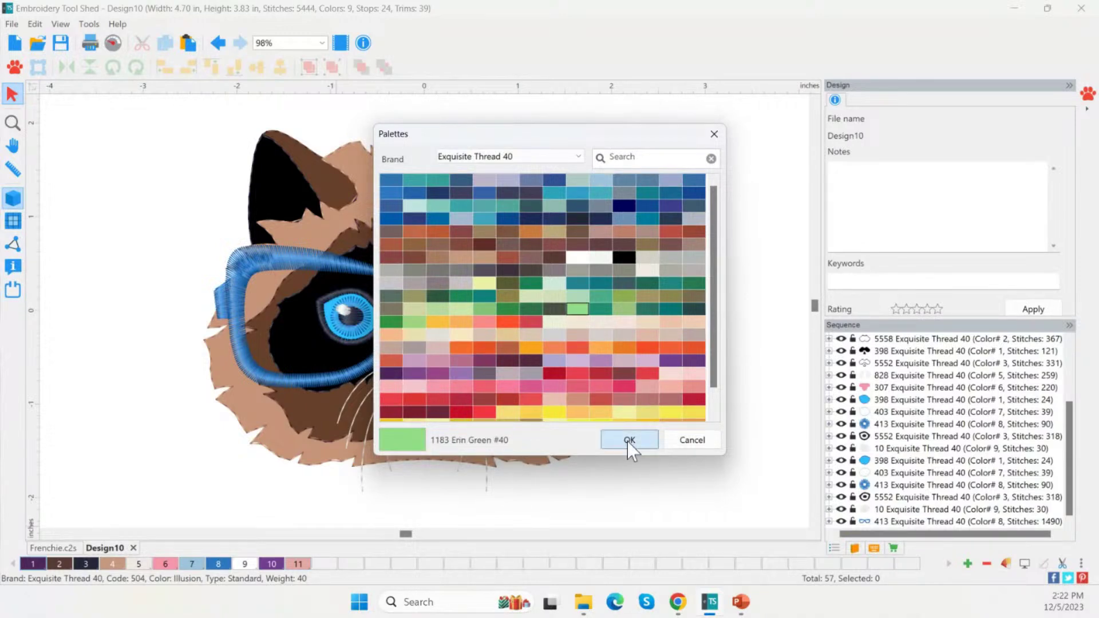
click(627, 442)
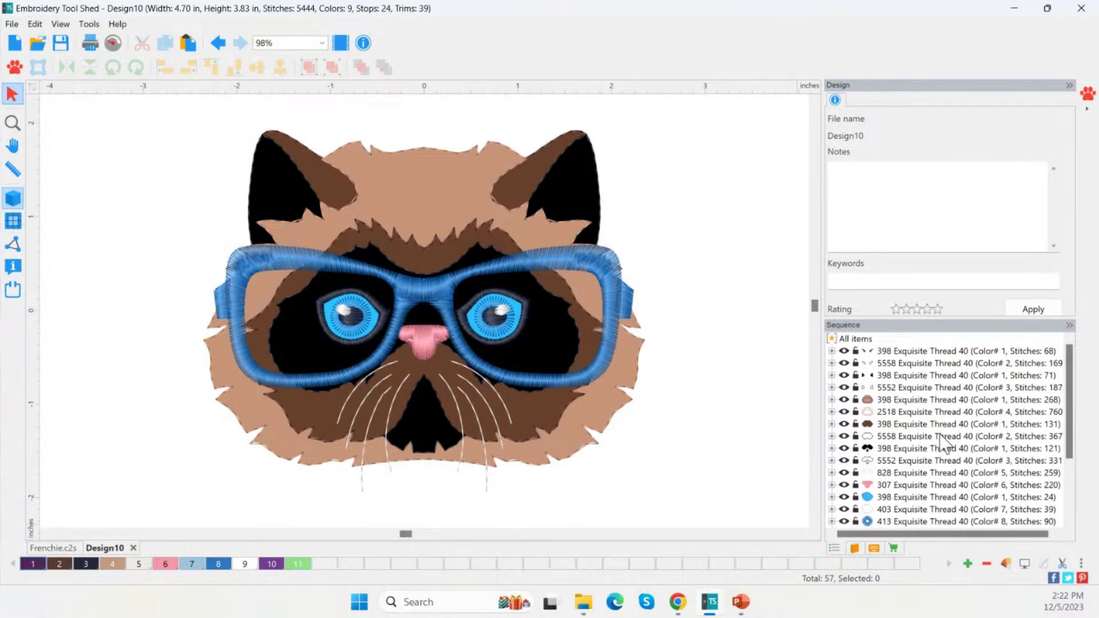
Recolor the cat's glasses frame with thread color 11, the Erin Green
scroll(916, 492, down, 3)
click(915, 521)
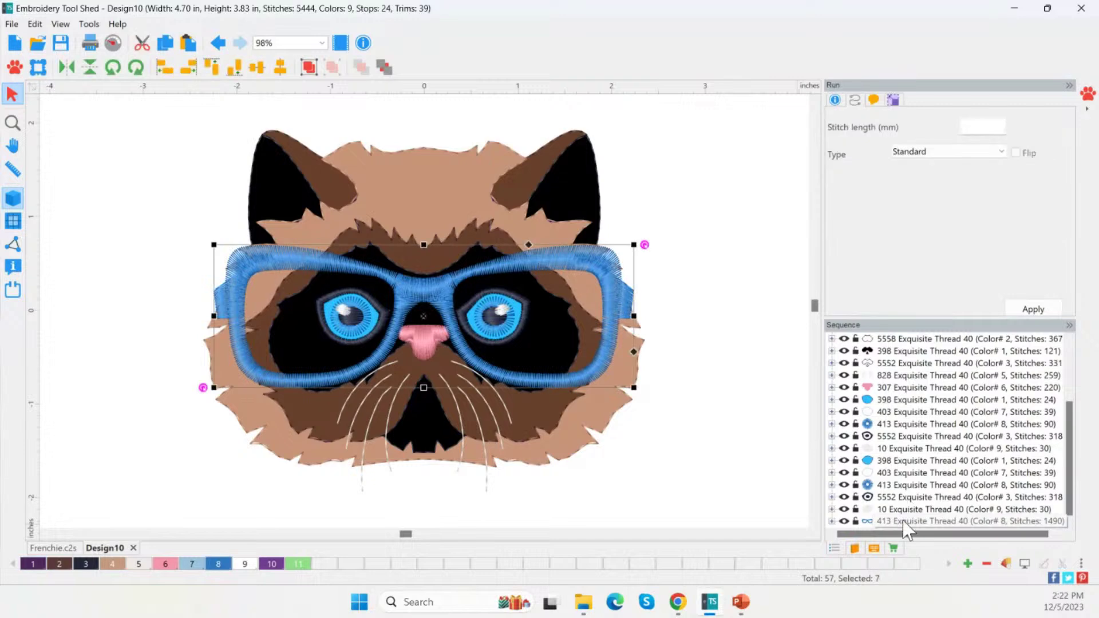
click(303, 565)
click(170, 410)
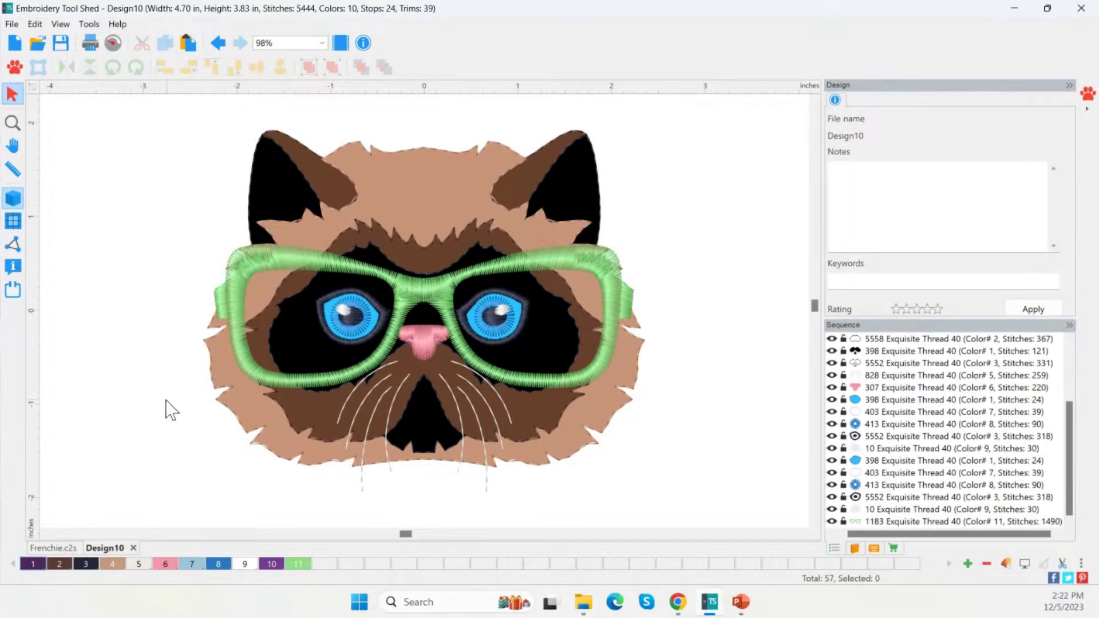
Preview the cat design's stitch-out by scrubbing the sewing simulation through to the last stitch
click(113, 49)
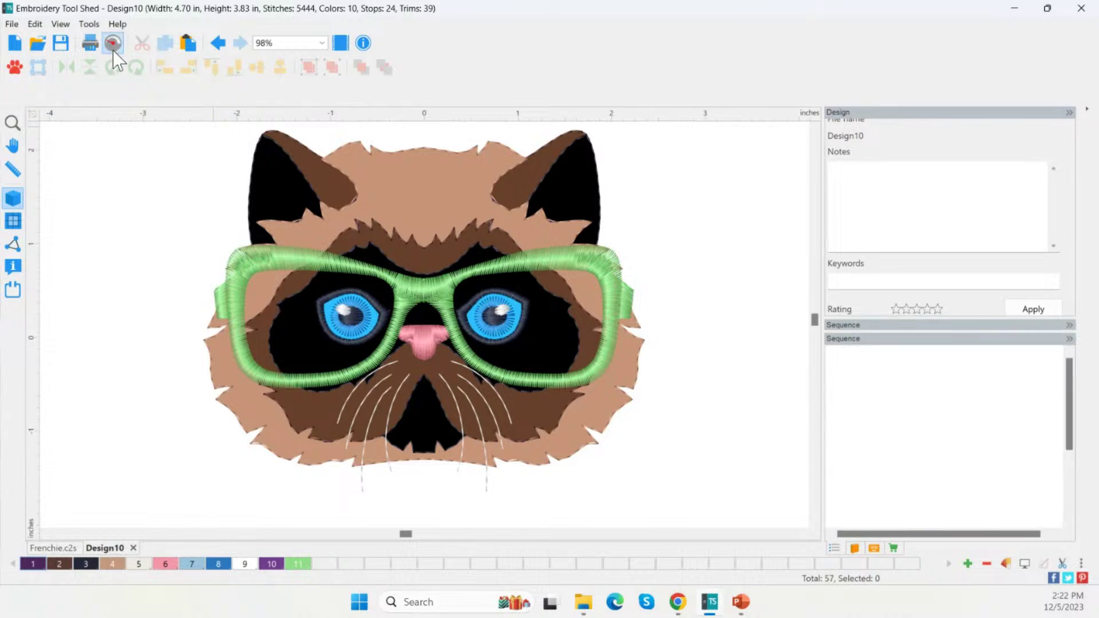
drag(29, 93, 96, 93)
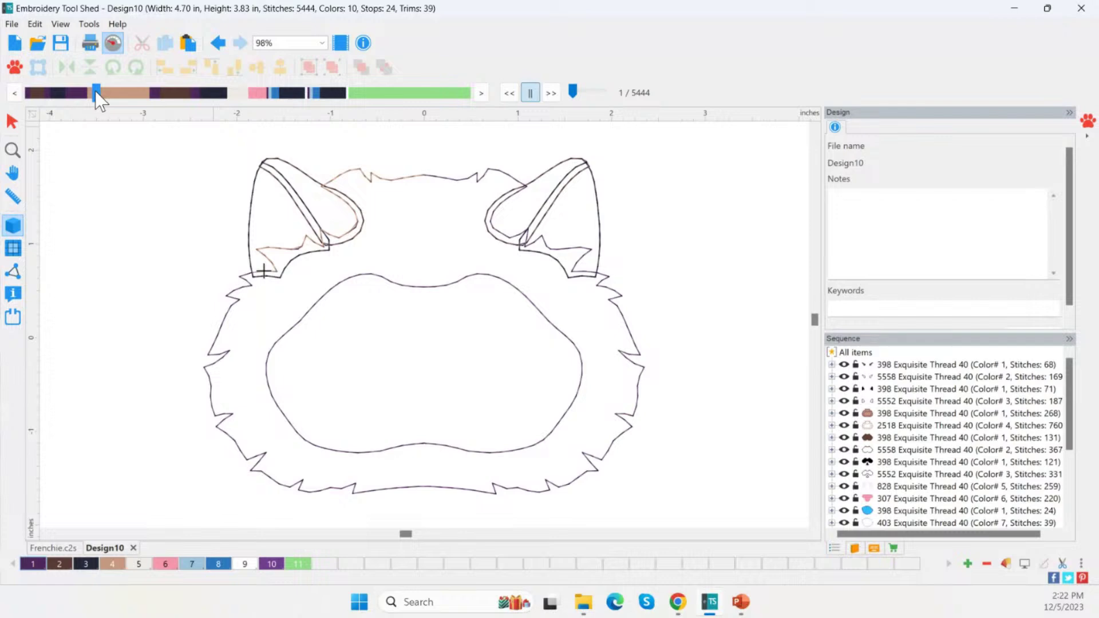
drag(96, 93, 469, 94)
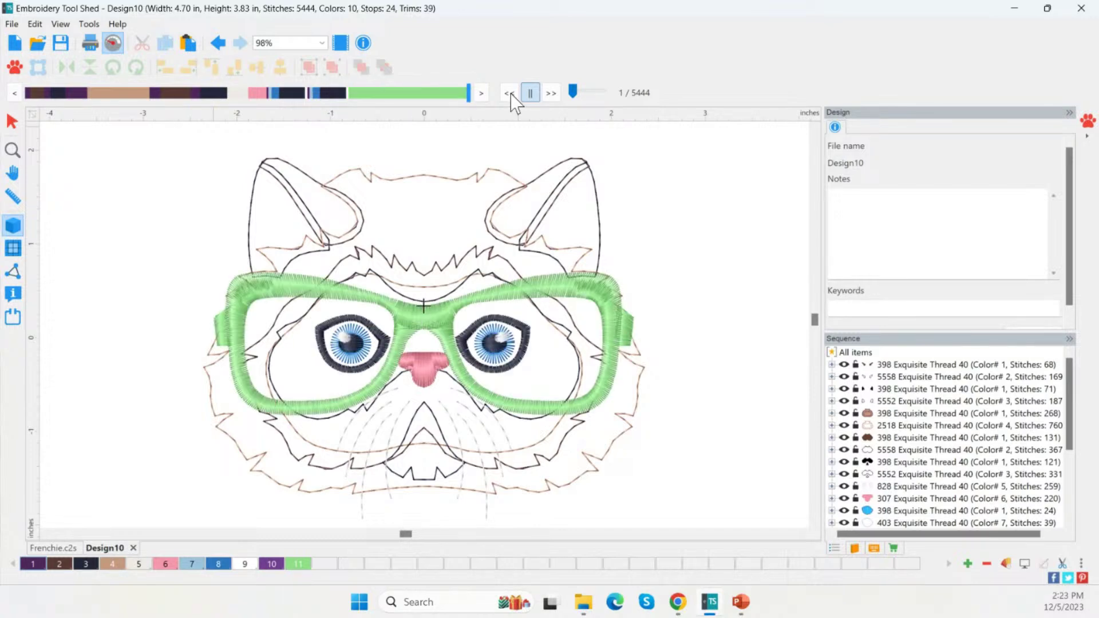
Exit the sewing simulation, select the whole cat design and set its width to 3.85 in, keeping the aspect ratio
key(Escape)
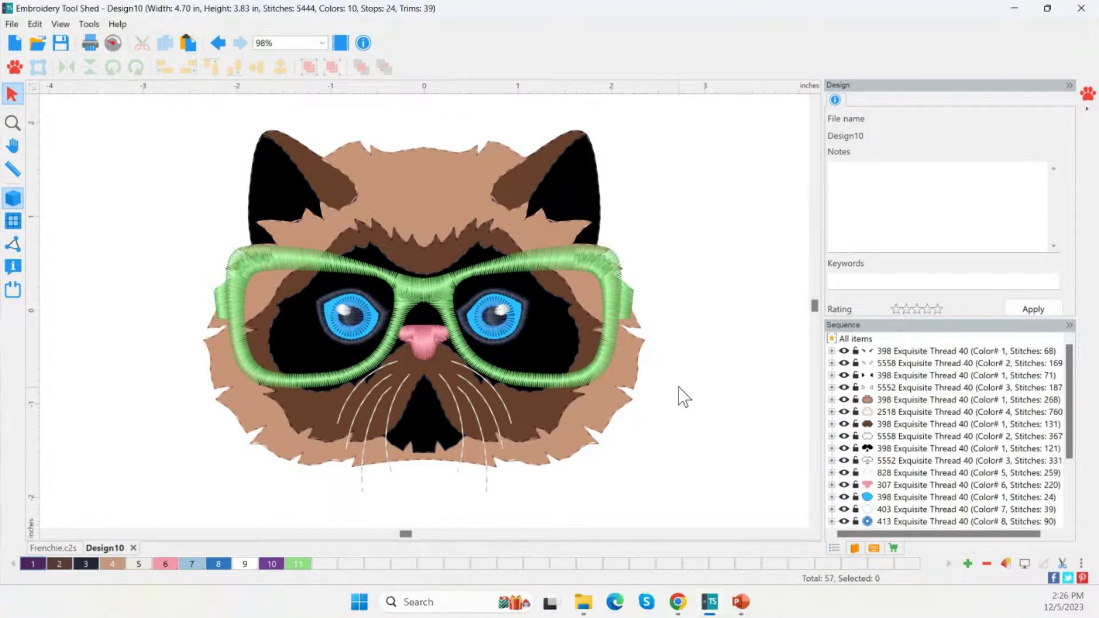
click(645, 391)
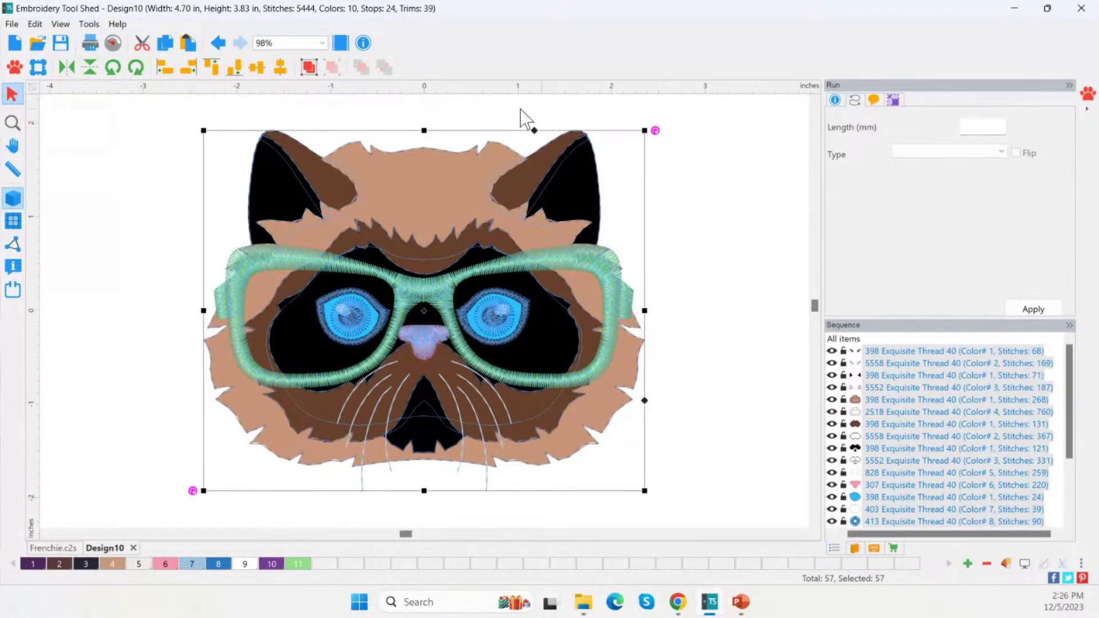
click(157, 111)
drag(156, 109, 802, 528)
click(893, 100)
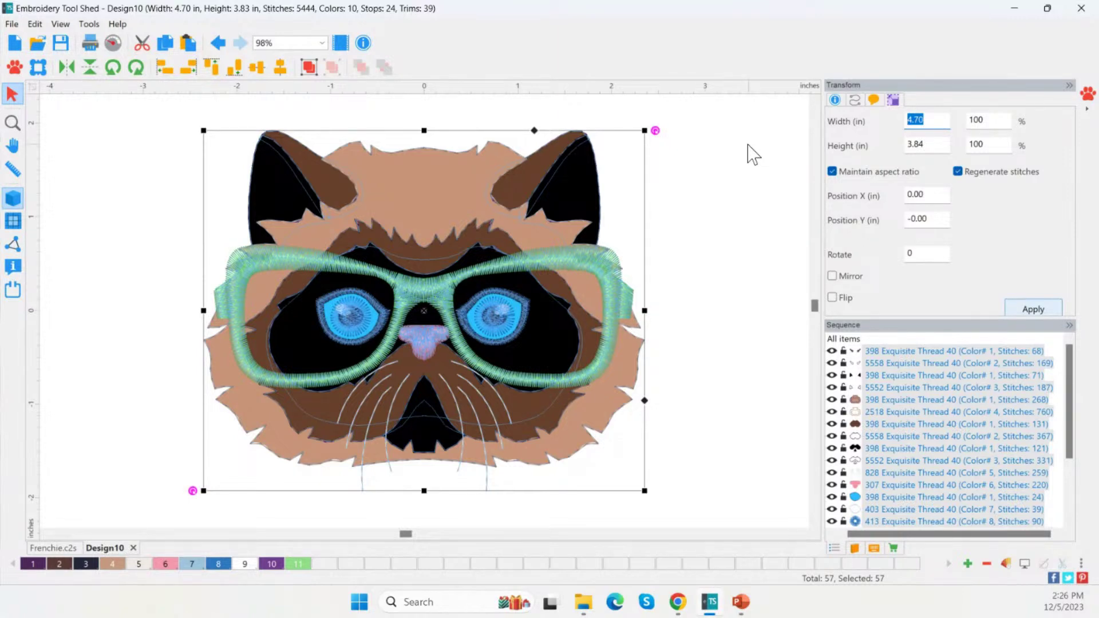
text(3.85)
click(1022, 311)
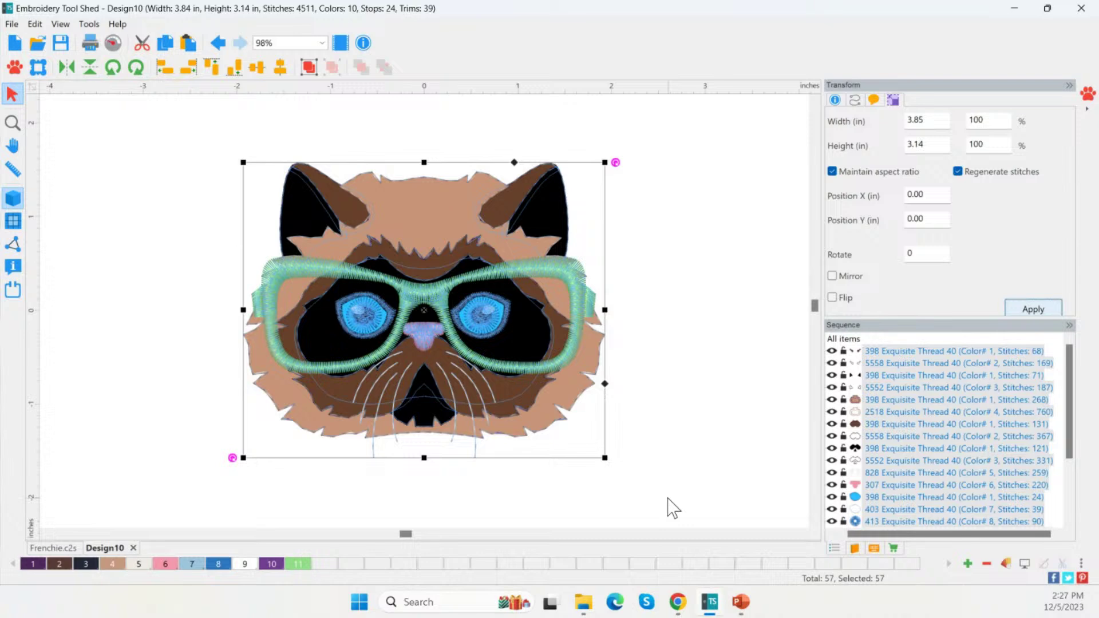
Stretch the cat design to about 4.27 × 3.47 in, scale it down to about 3.53 × 2.87 in, and deselect it
drag(424, 163, 422, 130)
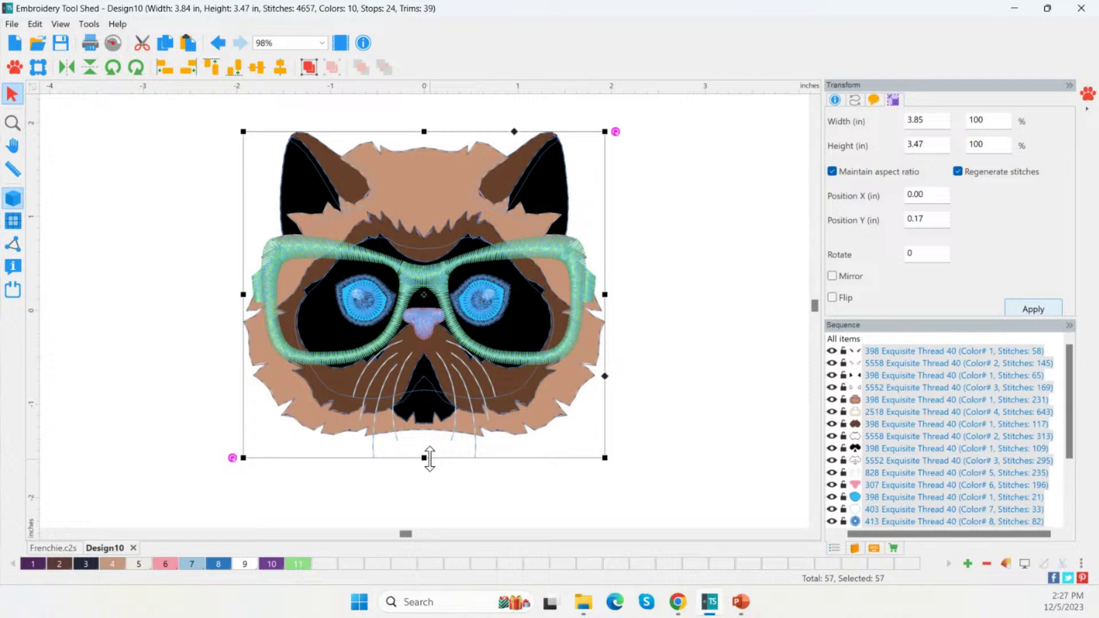
drag(605, 294, 647, 294)
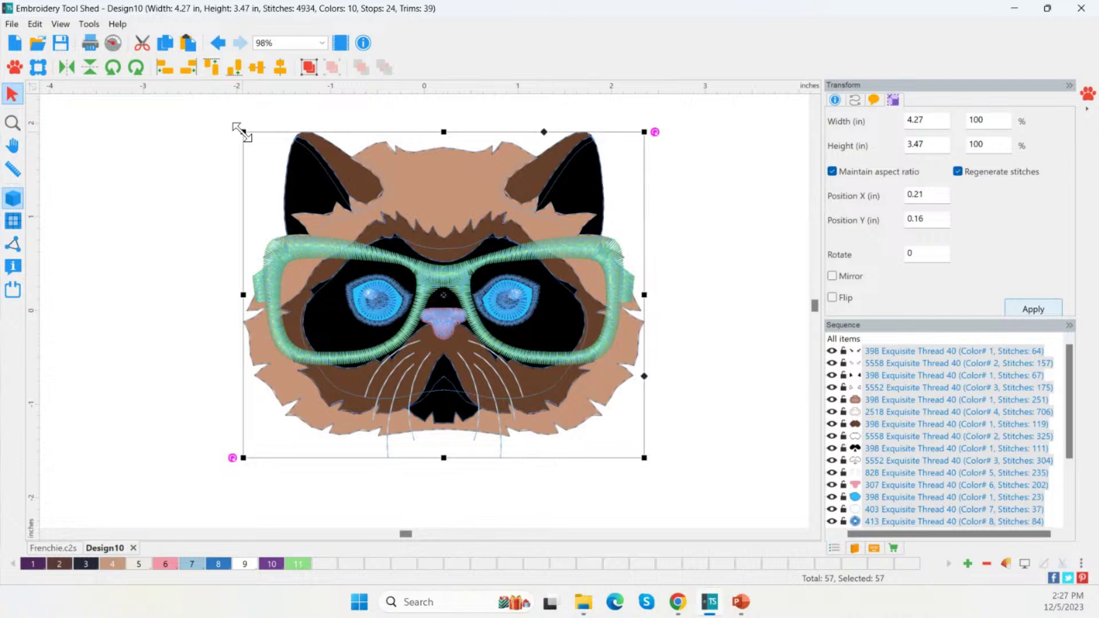
drag(644, 132, 575, 189)
click(640, 408)
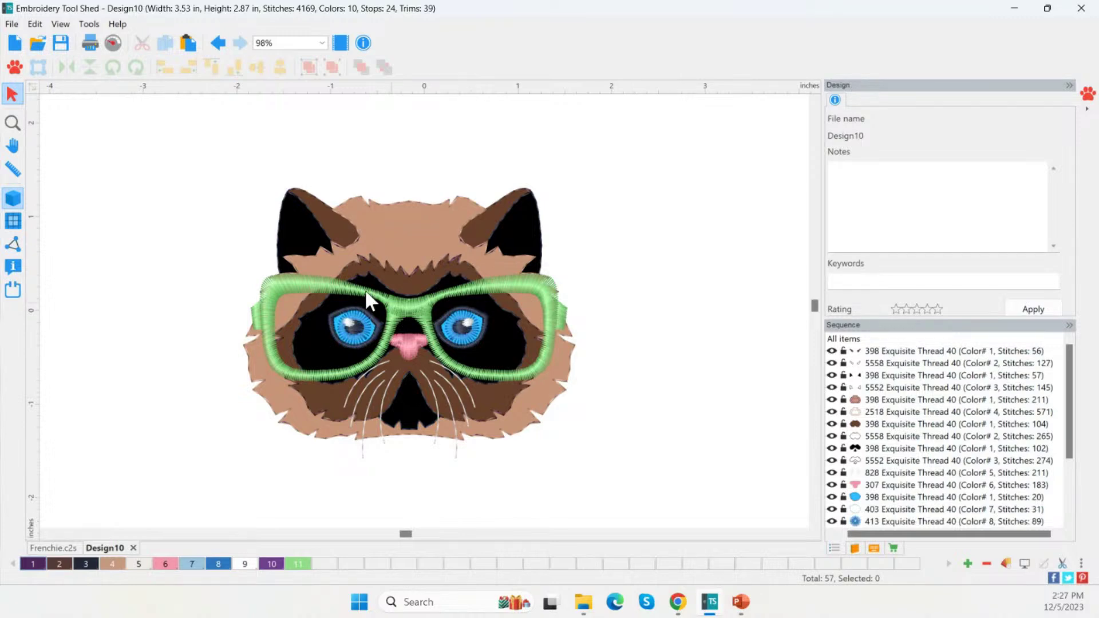
Start a new design and choose dog face shape 108 for a new pet emoji
click(15, 43)
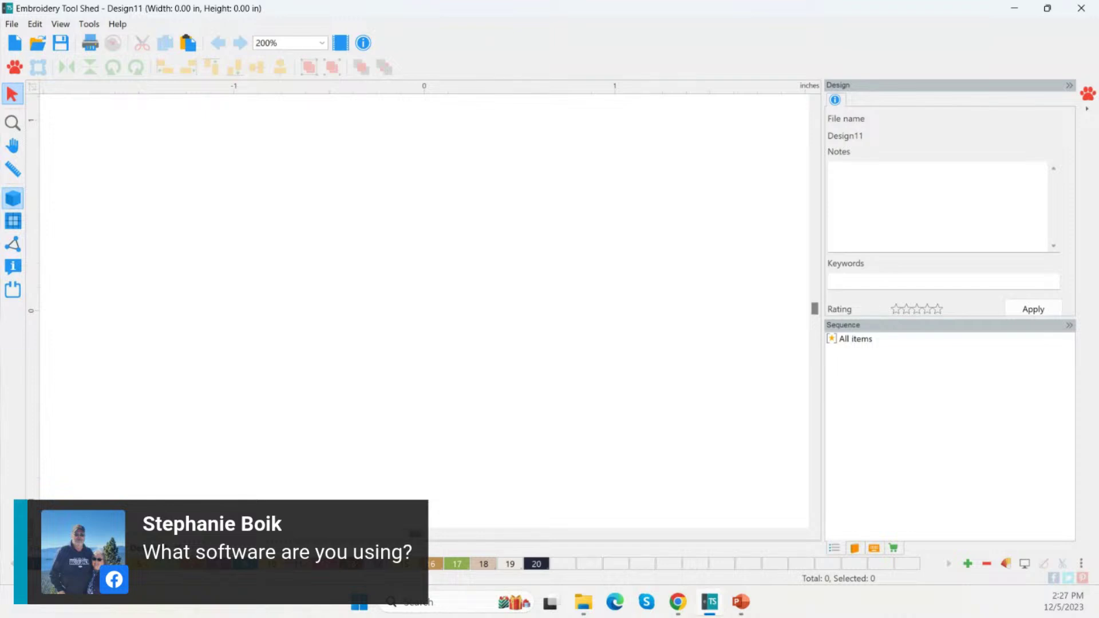
key(alt+Tab)
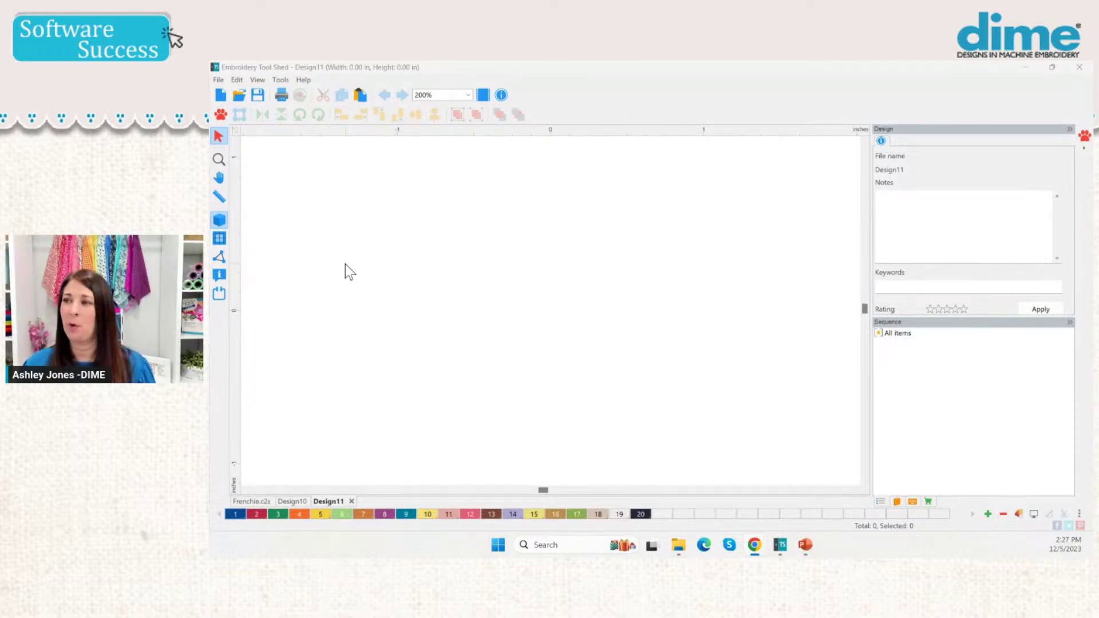
click(221, 115)
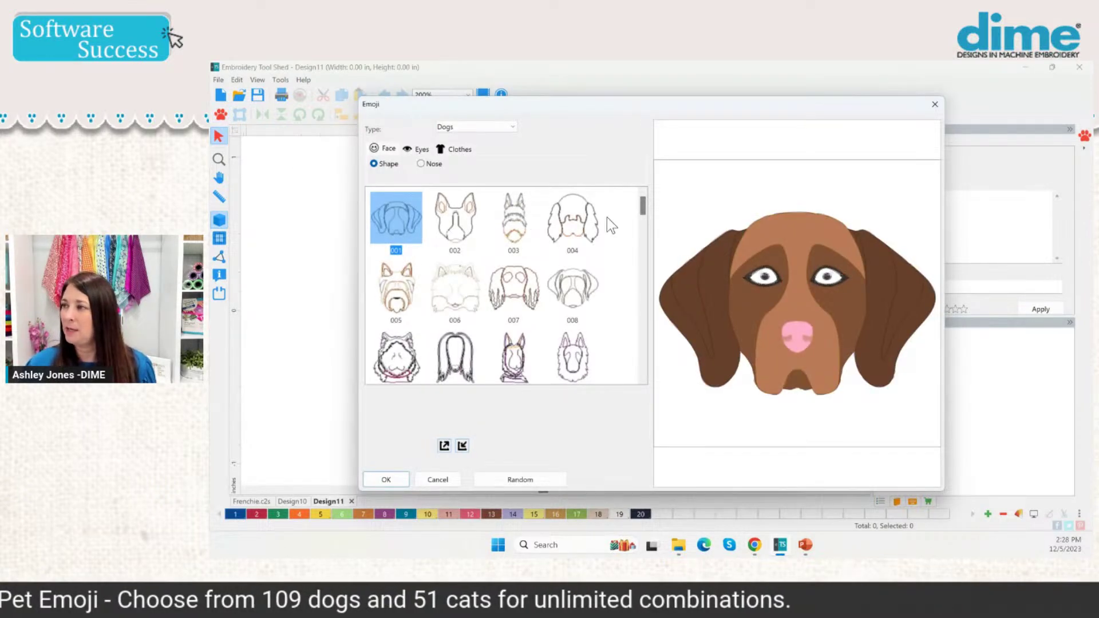
drag(643, 206, 640, 273)
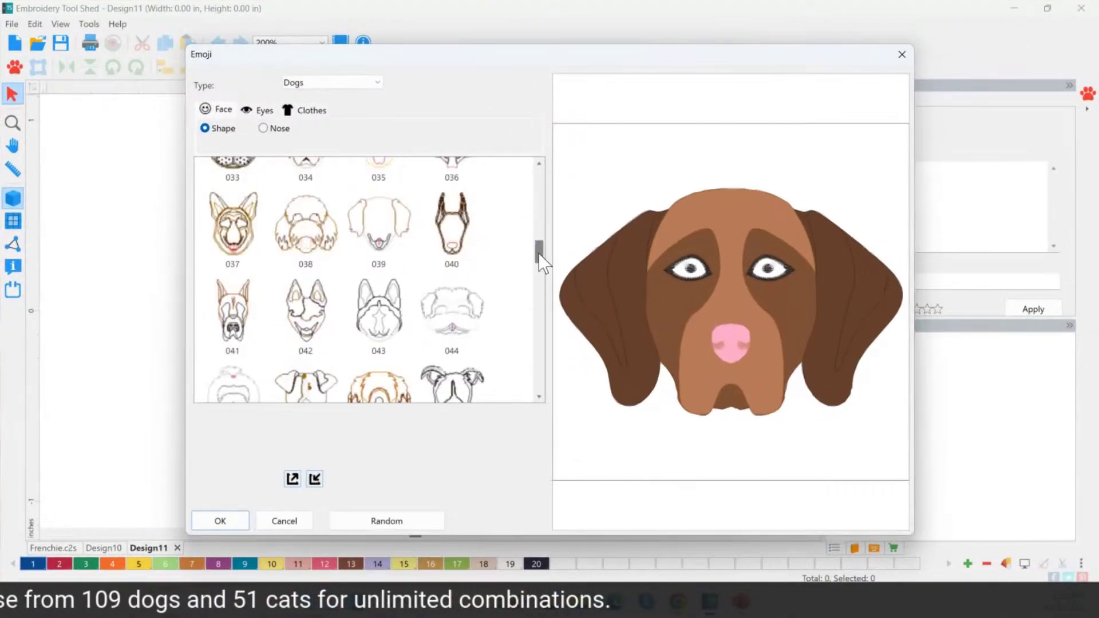
drag(536, 264, 537, 404)
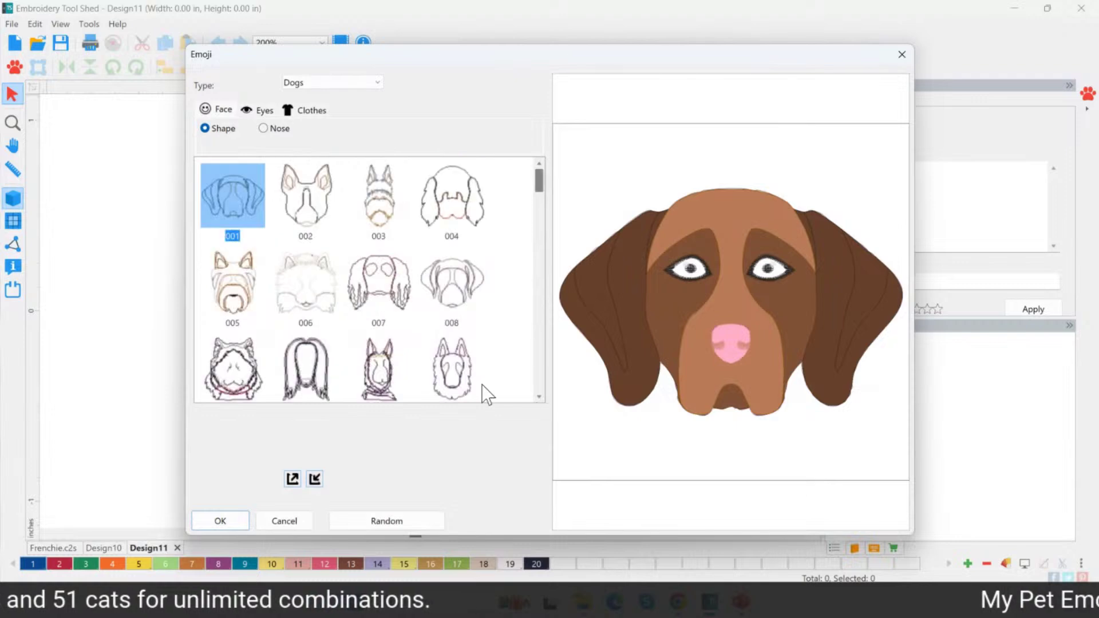
drag(540, 189, 534, 408)
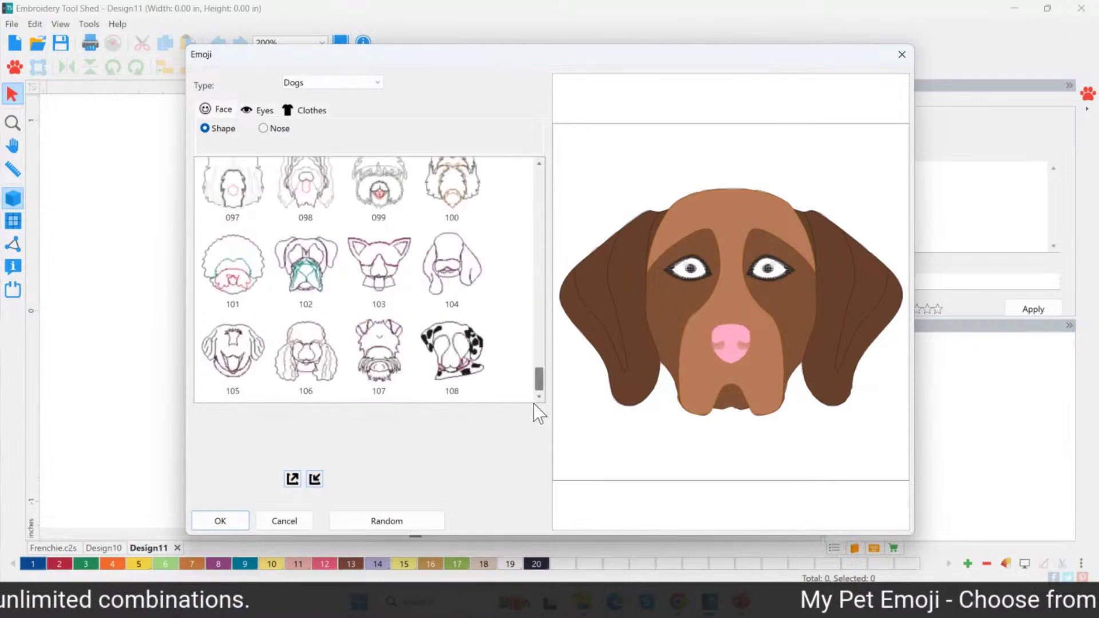
click(469, 360)
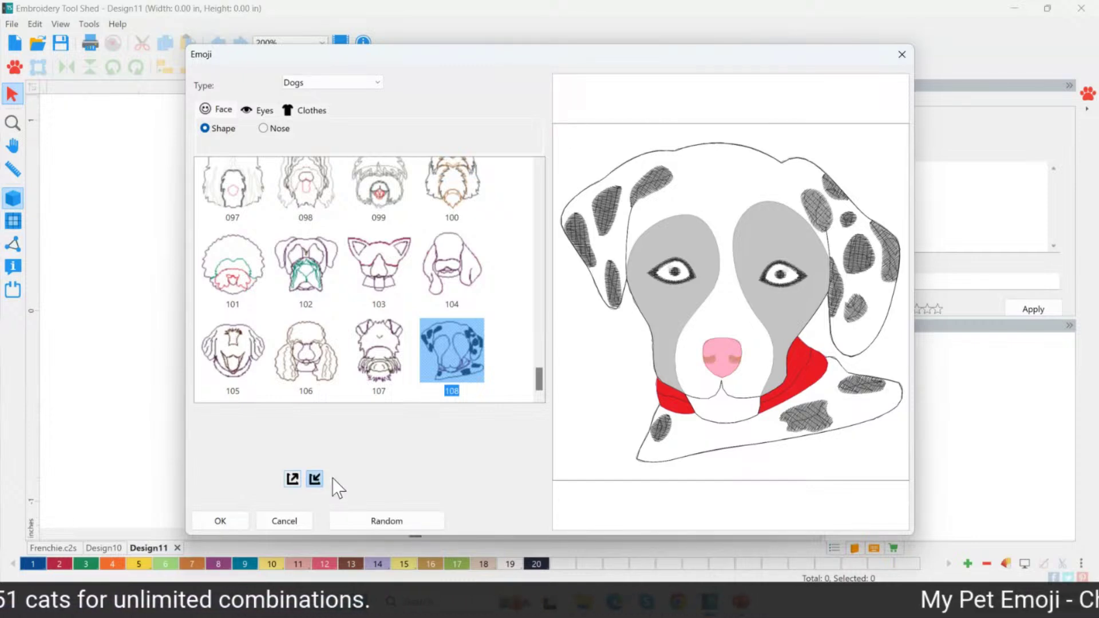
Try shrinking and enlarging the Dalmatian face shape, leaving it two increments smaller than its original size
click(316, 479)
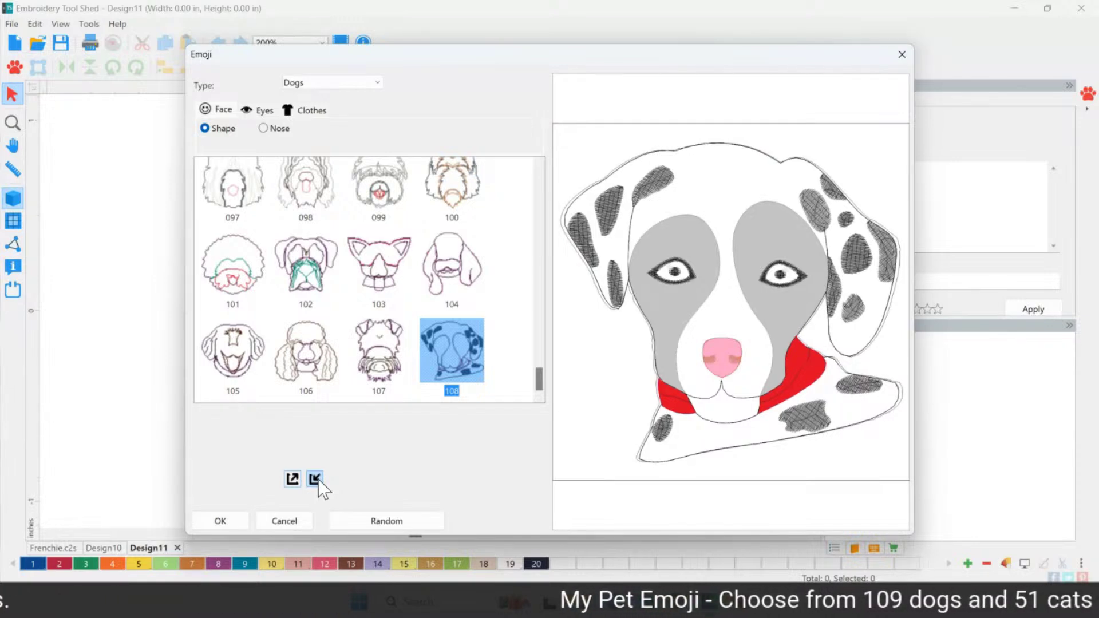
click(315, 478)
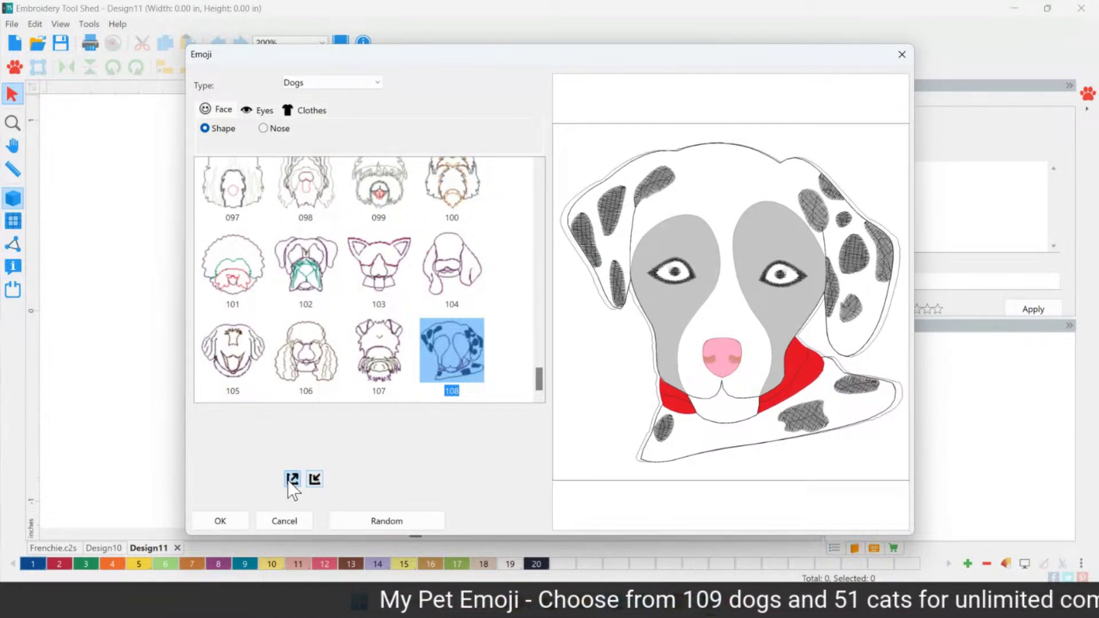
click(291, 480)
click(294, 480)
click(315, 479)
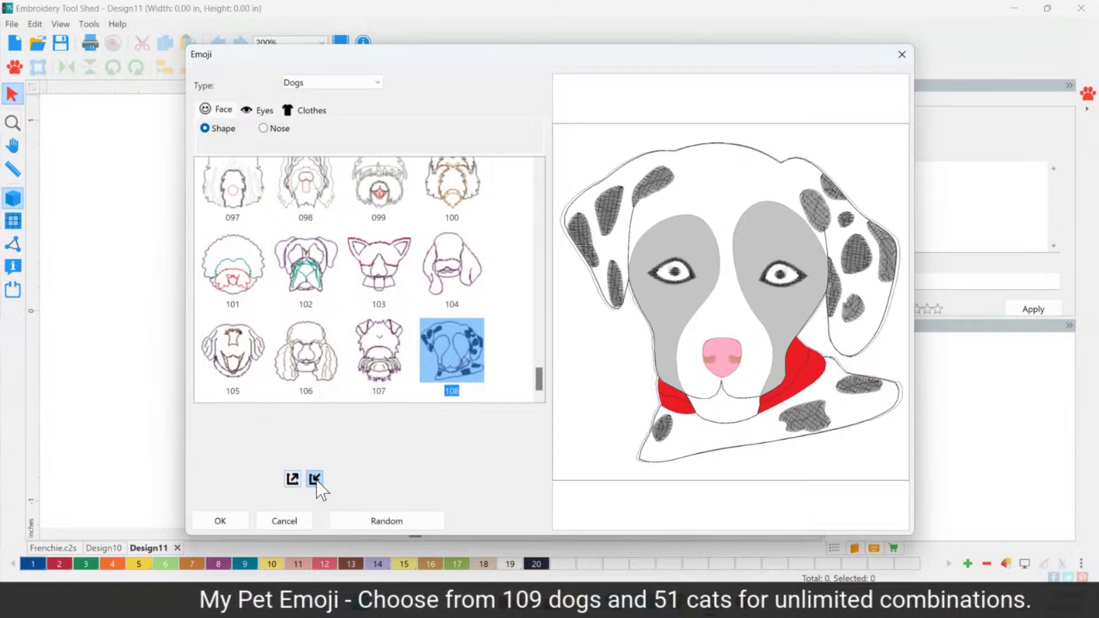
click(315, 479)
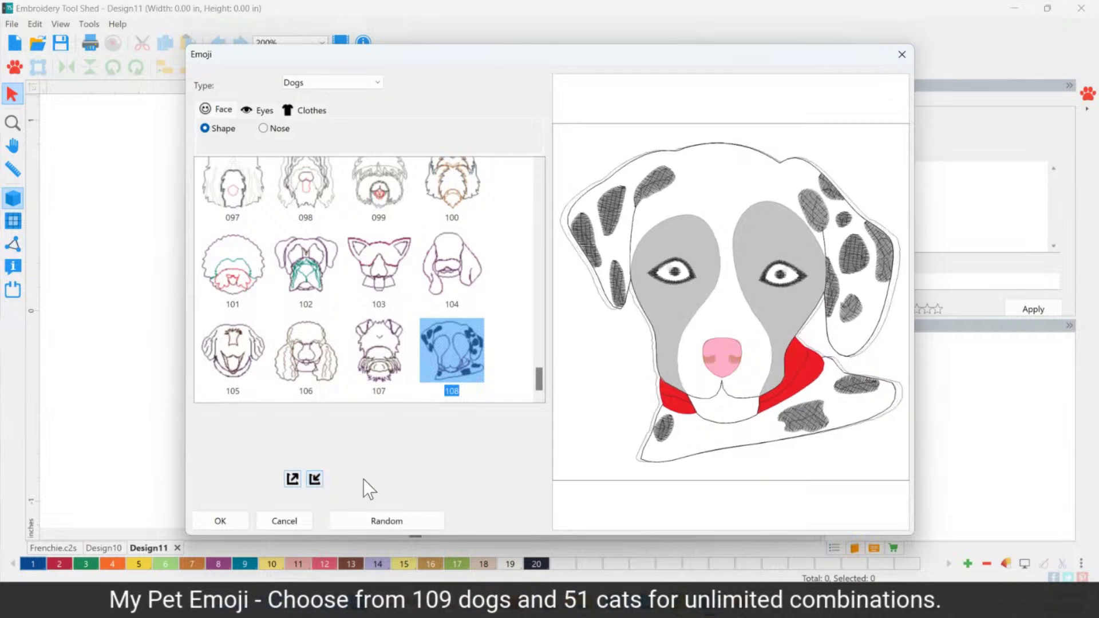
Try nose 006 on the Dalmatian and set its nose to style 011
click(277, 128)
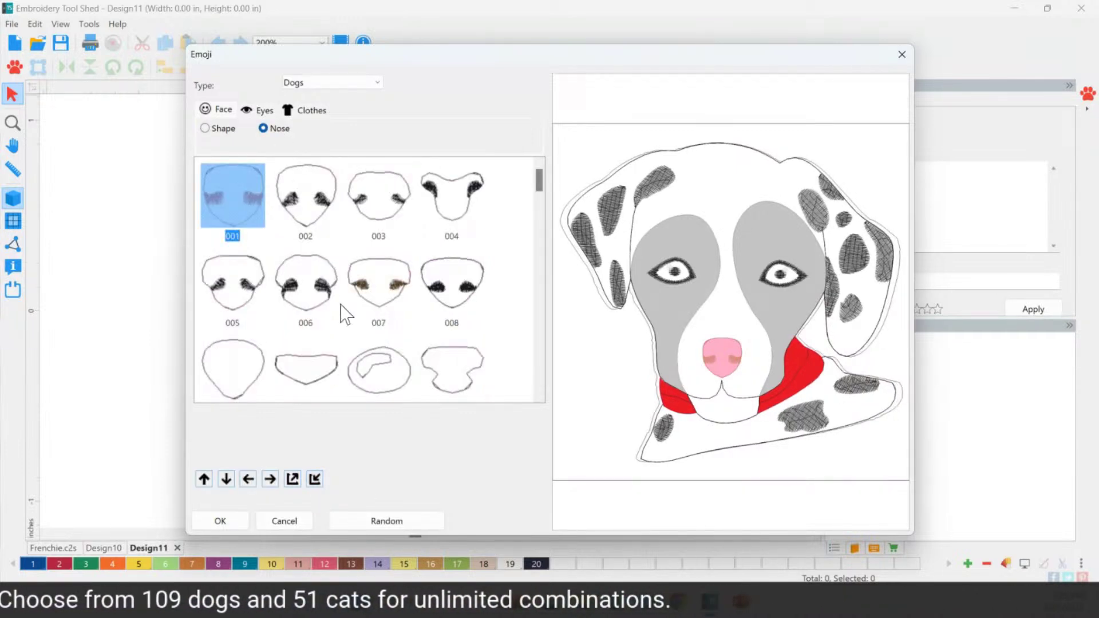
click(319, 289)
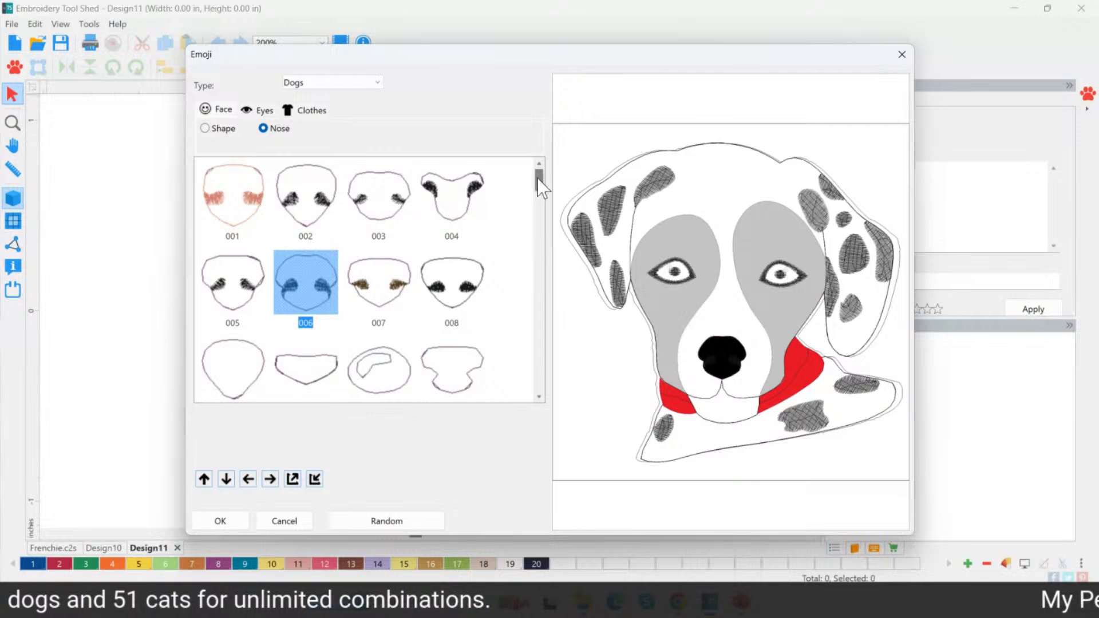
drag(538, 178, 540, 199)
click(402, 271)
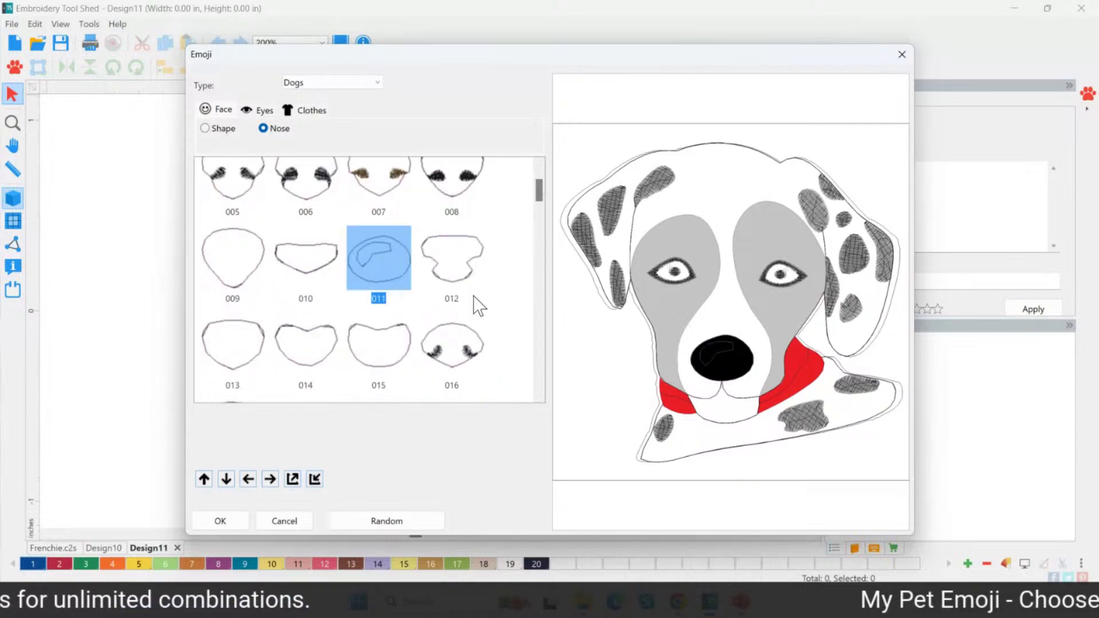
drag(541, 191, 544, 179)
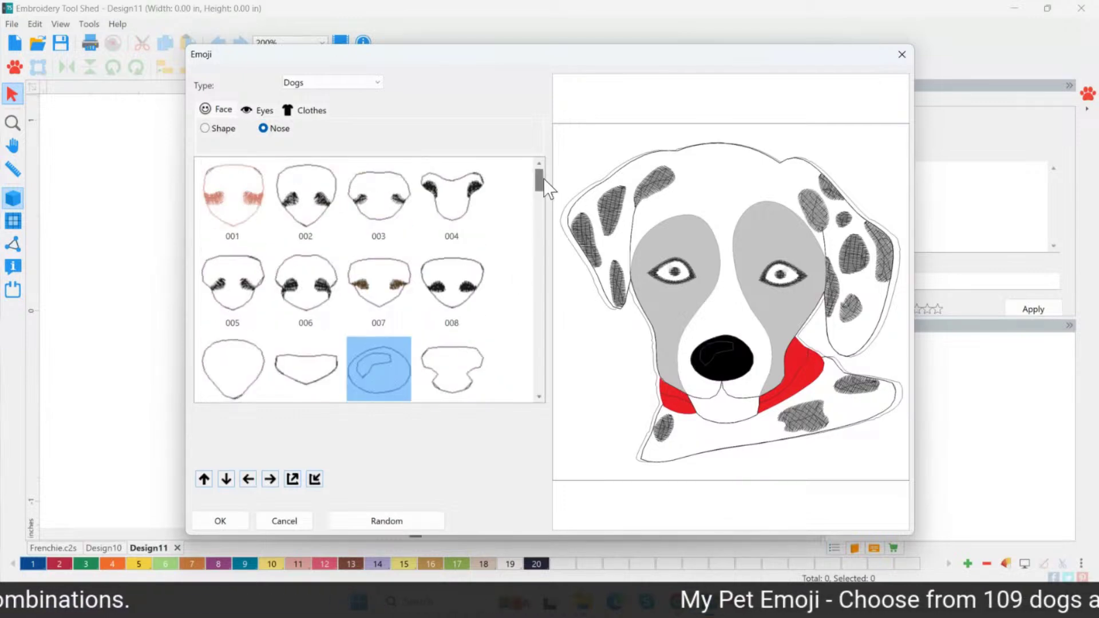
Try eye styles 002, 008, 012 and 013 on the Dalmatian
click(263, 110)
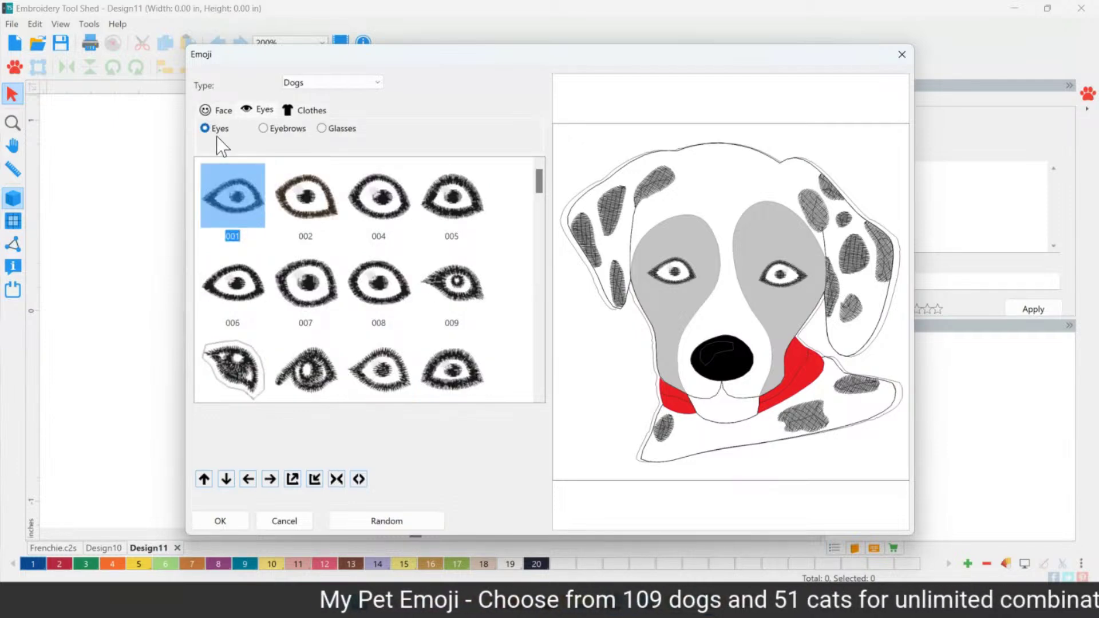
click(321, 202)
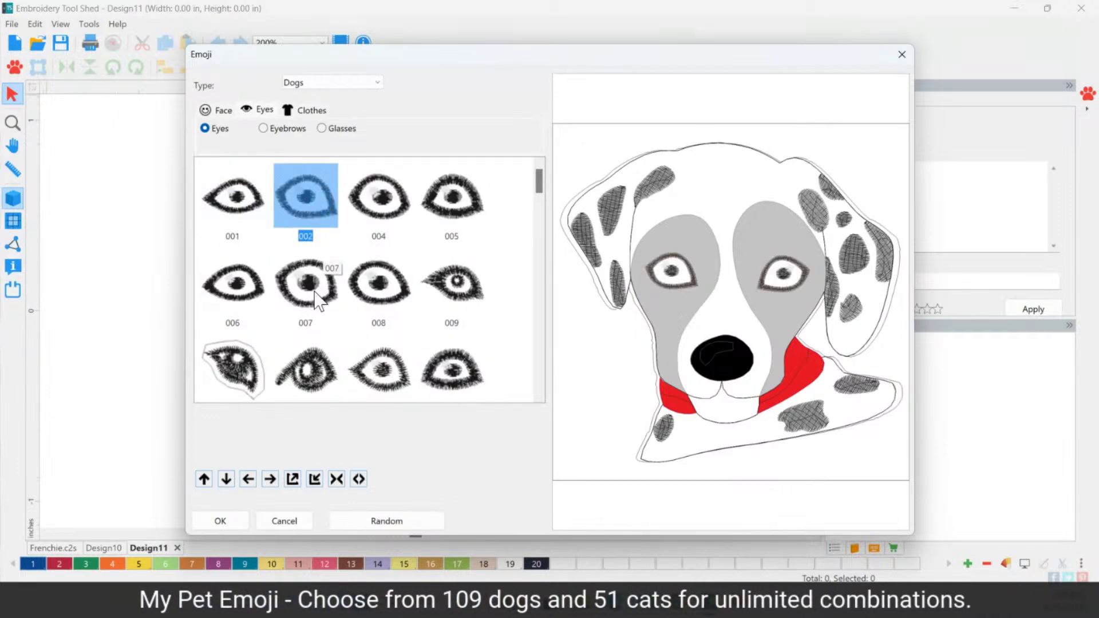
click(405, 325)
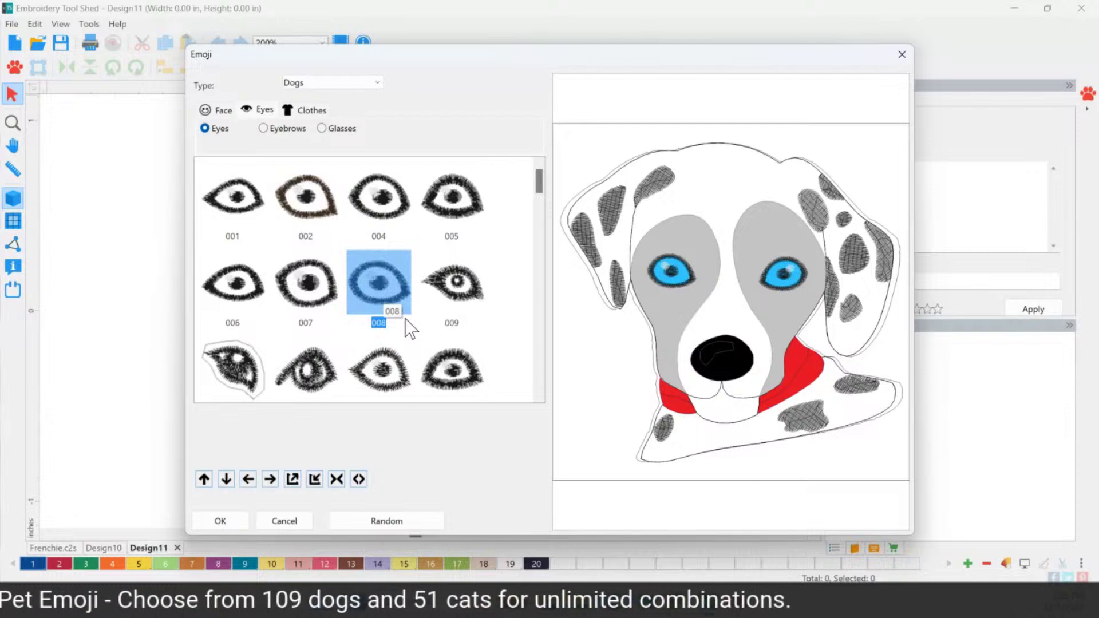
key(Down)
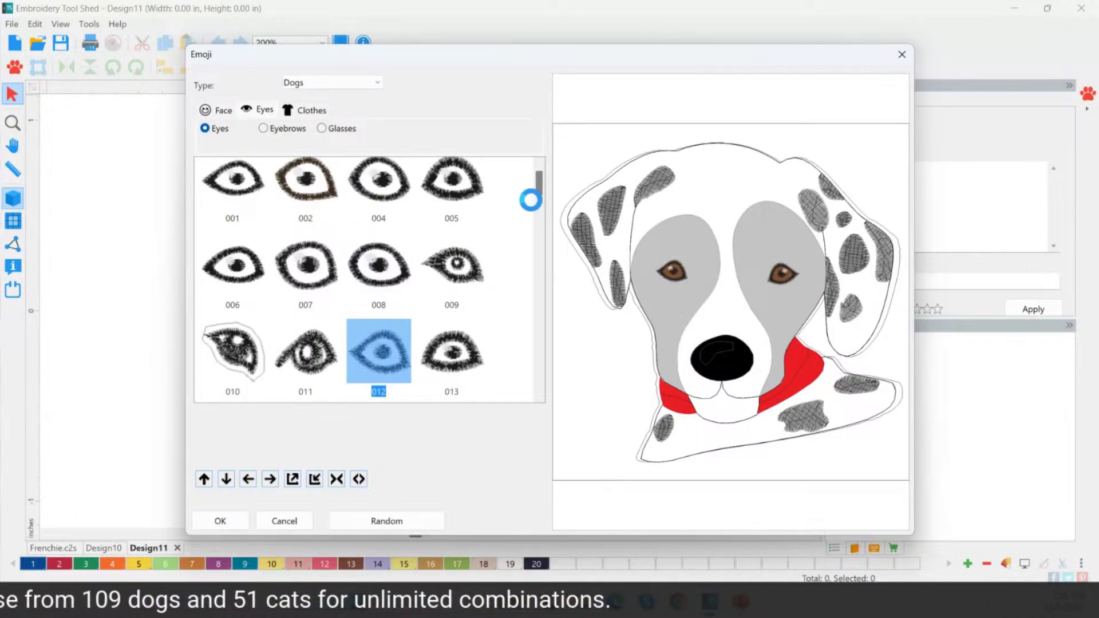
click(385, 346)
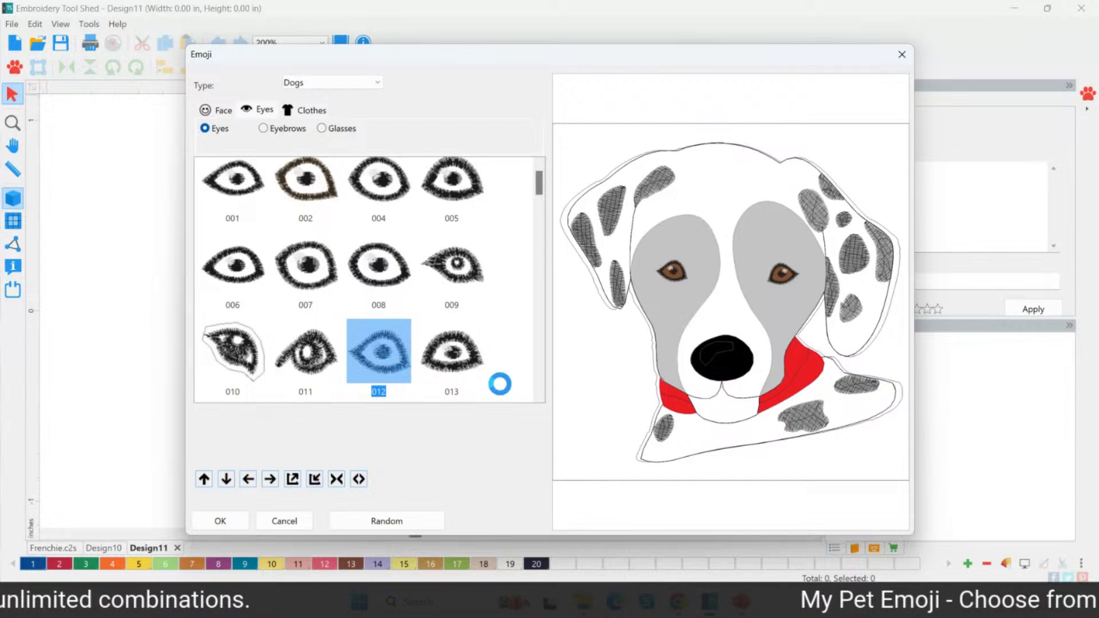
click(479, 395)
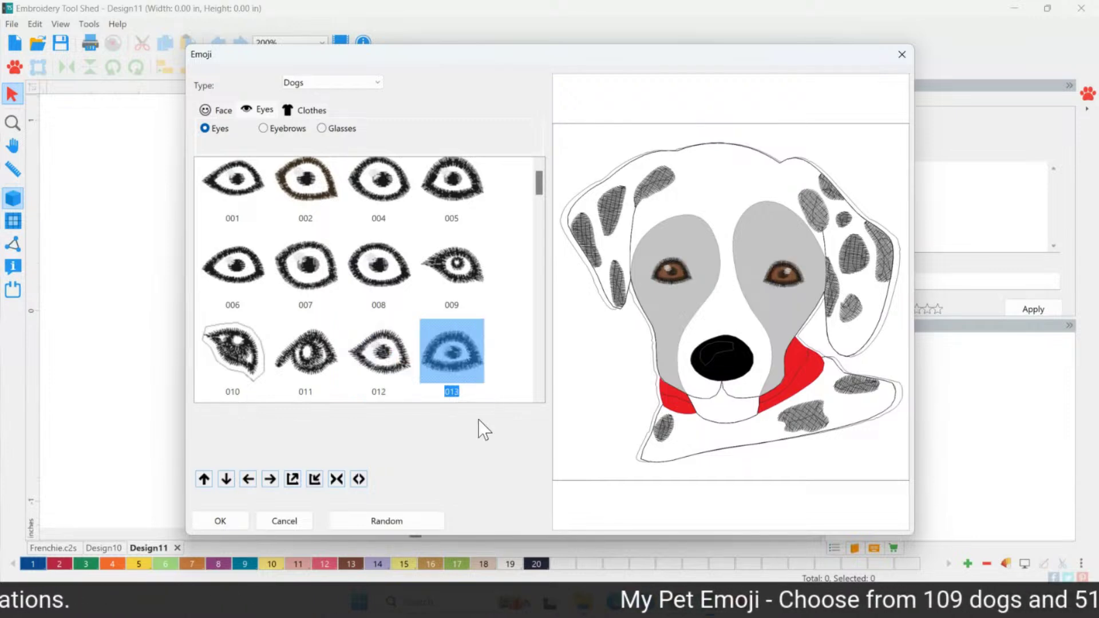
Compare eye styles 032, 037 and 034 on the Dalmatian and set its eyes to style 041
drag(540, 180, 539, 234)
click(399, 304)
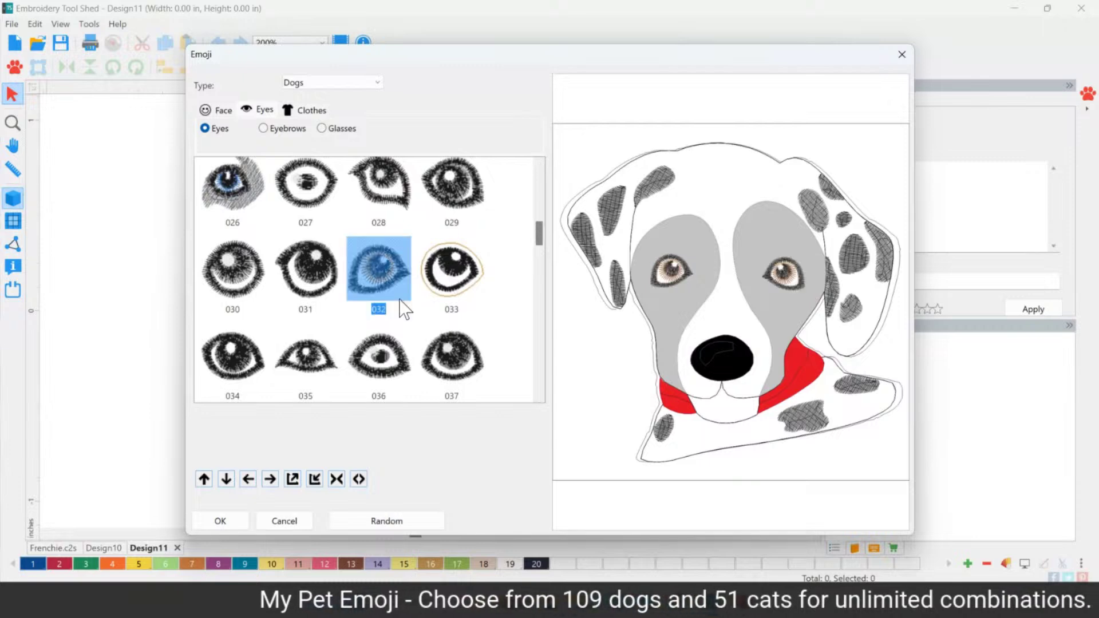
click(458, 360)
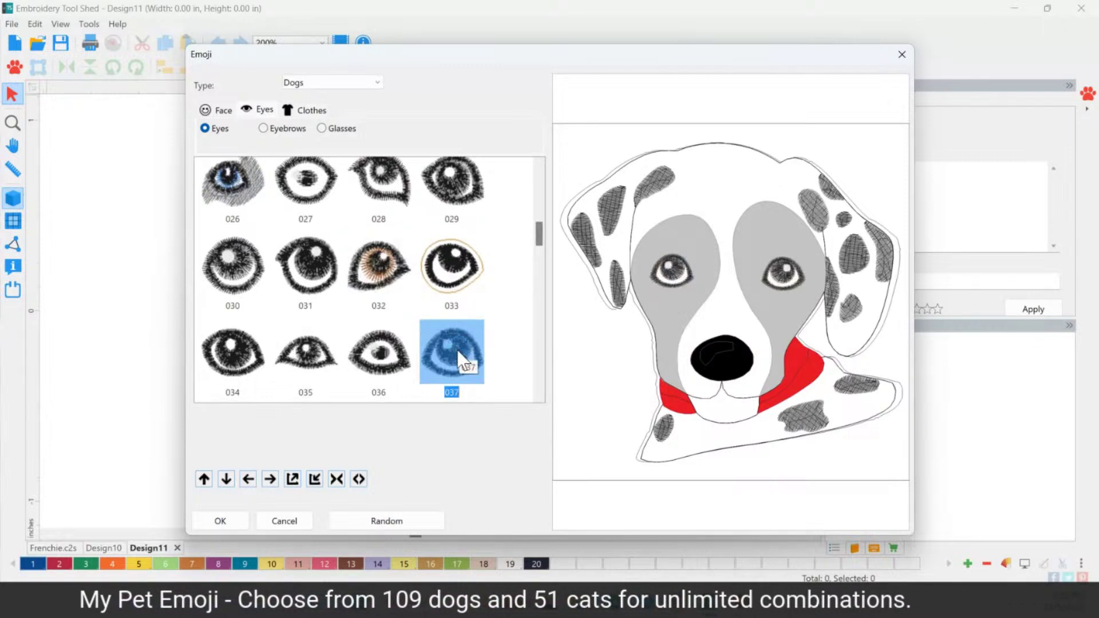
click(255, 360)
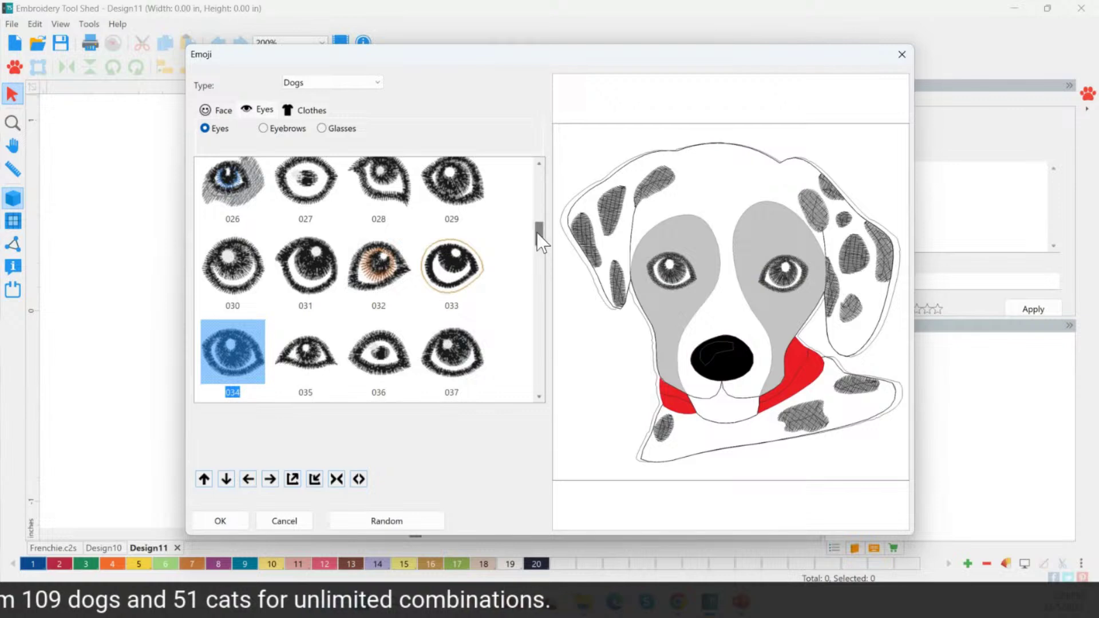
scroll(514, 289, down, 2)
click(464, 311)
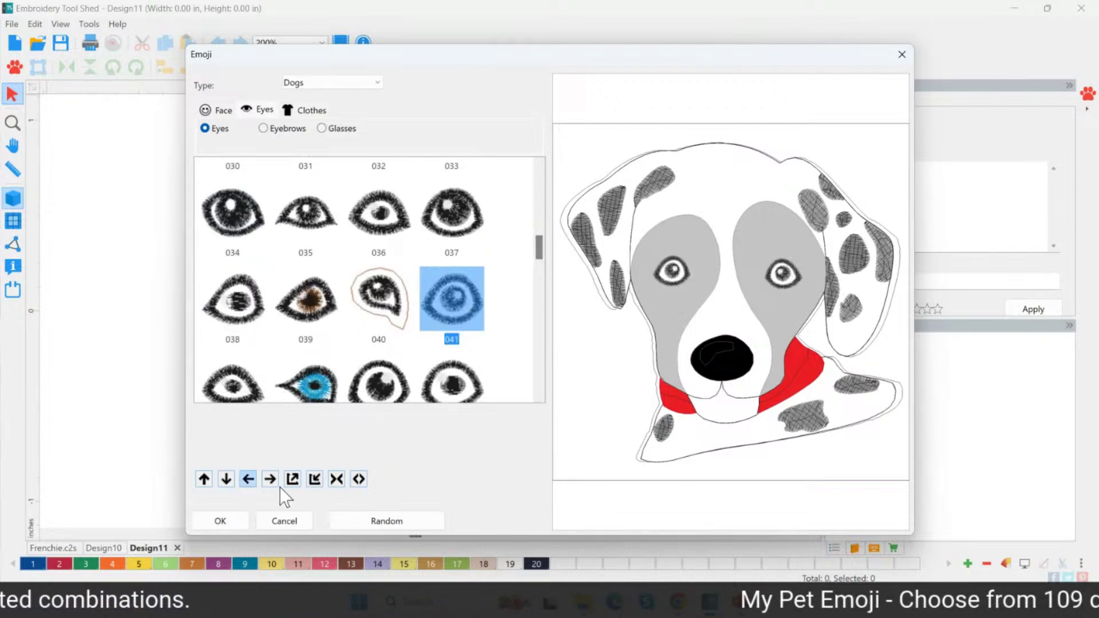
Nudge the Dalmatian's eyes two increments left and two increments back to the right
click(248, 481)
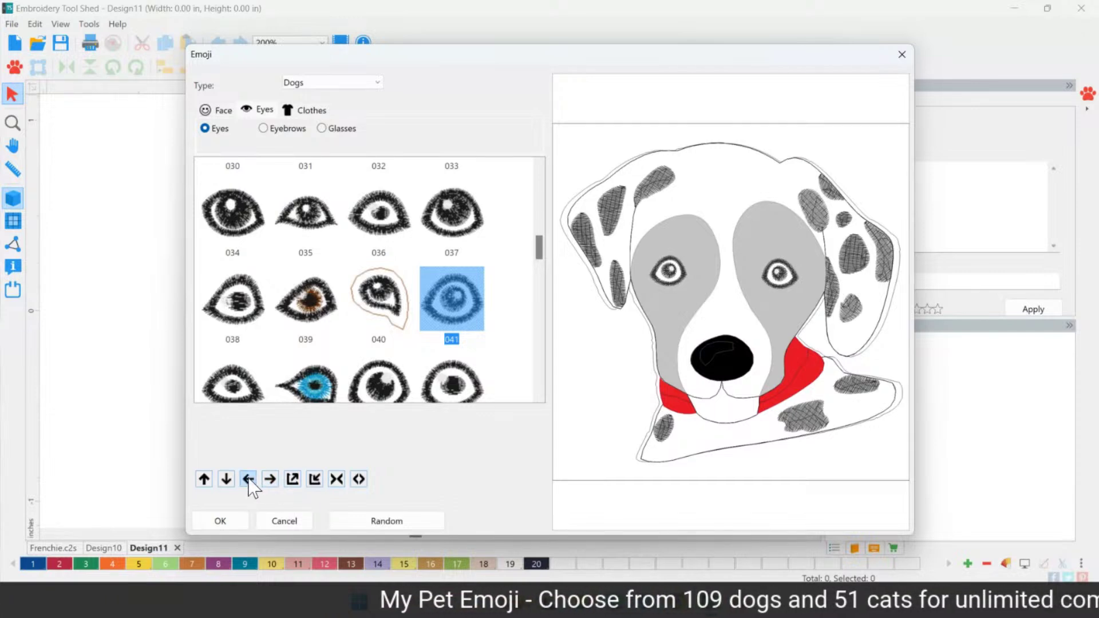
click(249, 479)
click(271, 479)
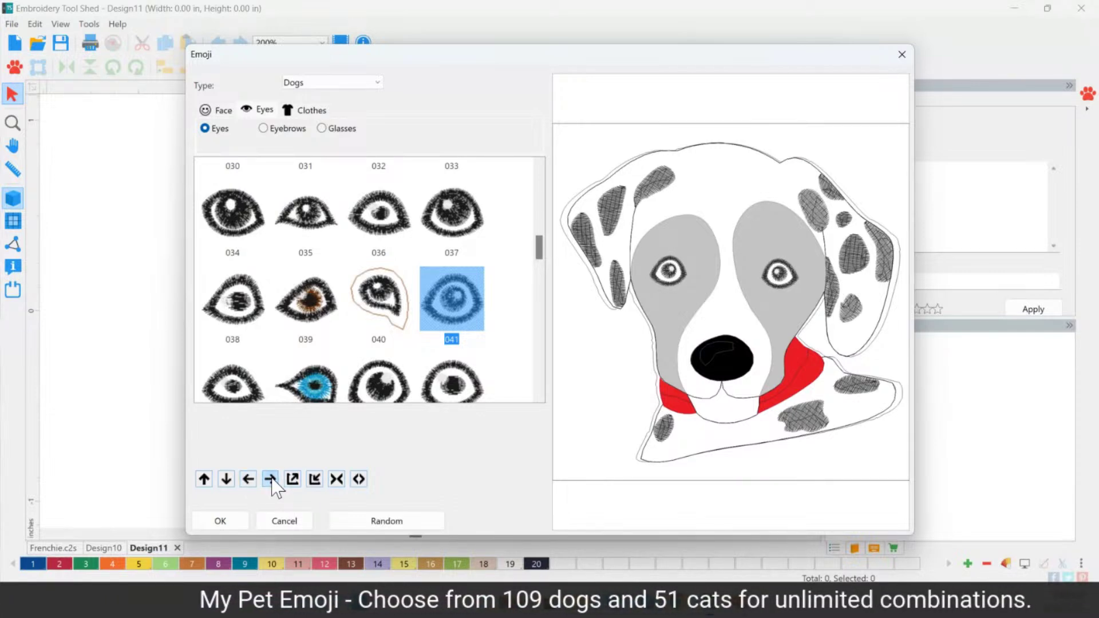
click(270, 480)
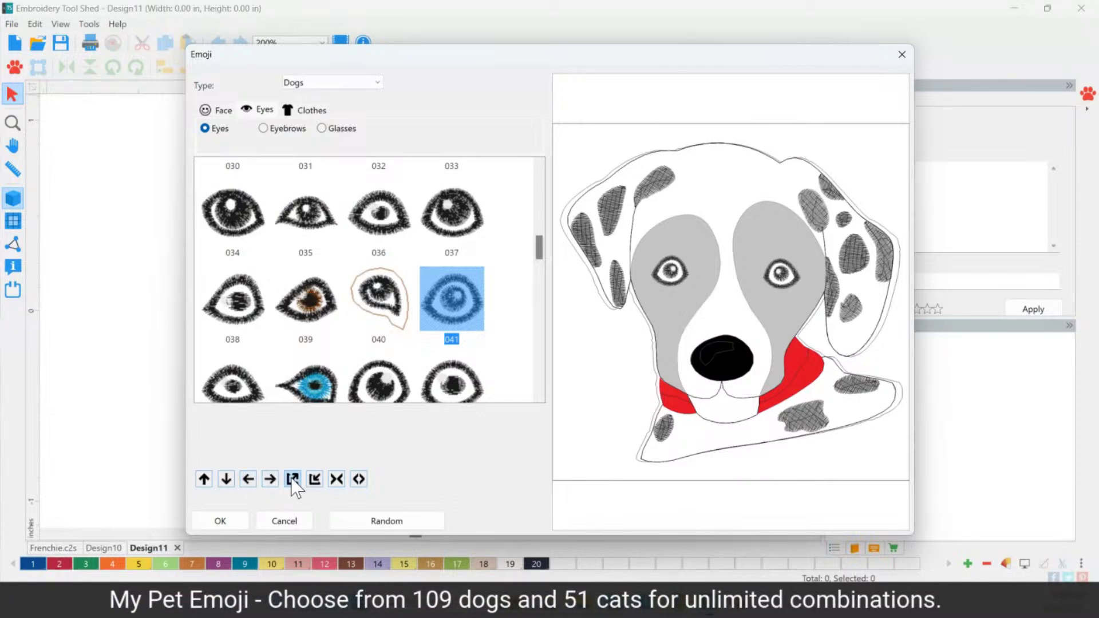
Move the Dalmatian's eyes two increments closer together and change them to style 039
click(334, 480)
click(336, 481)
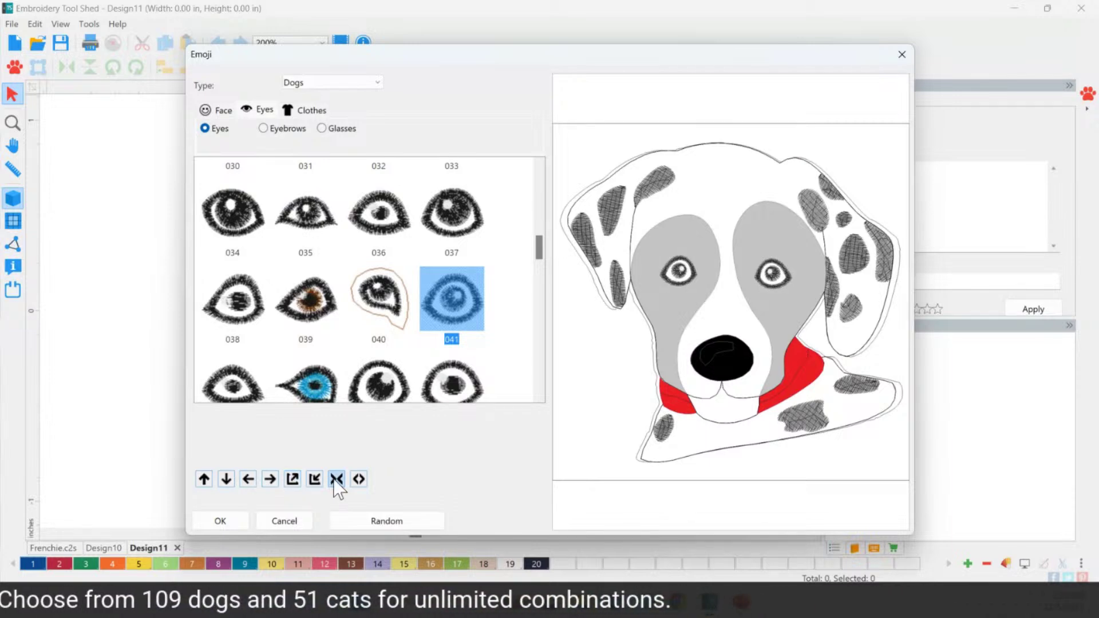
click(308, 294)
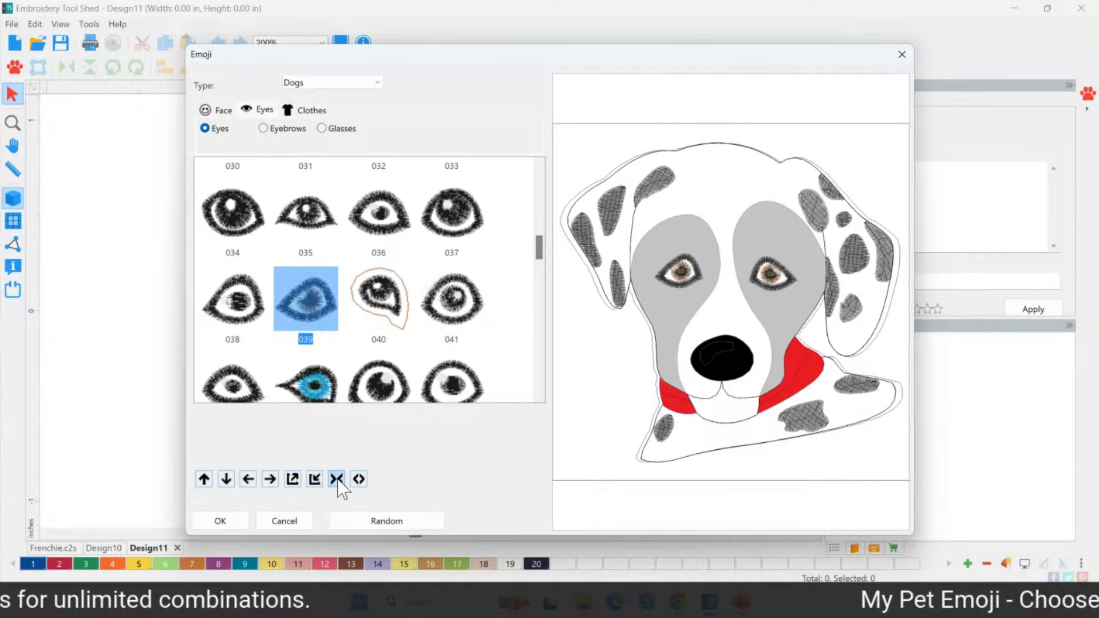
scroll(304, 297, down, 2)
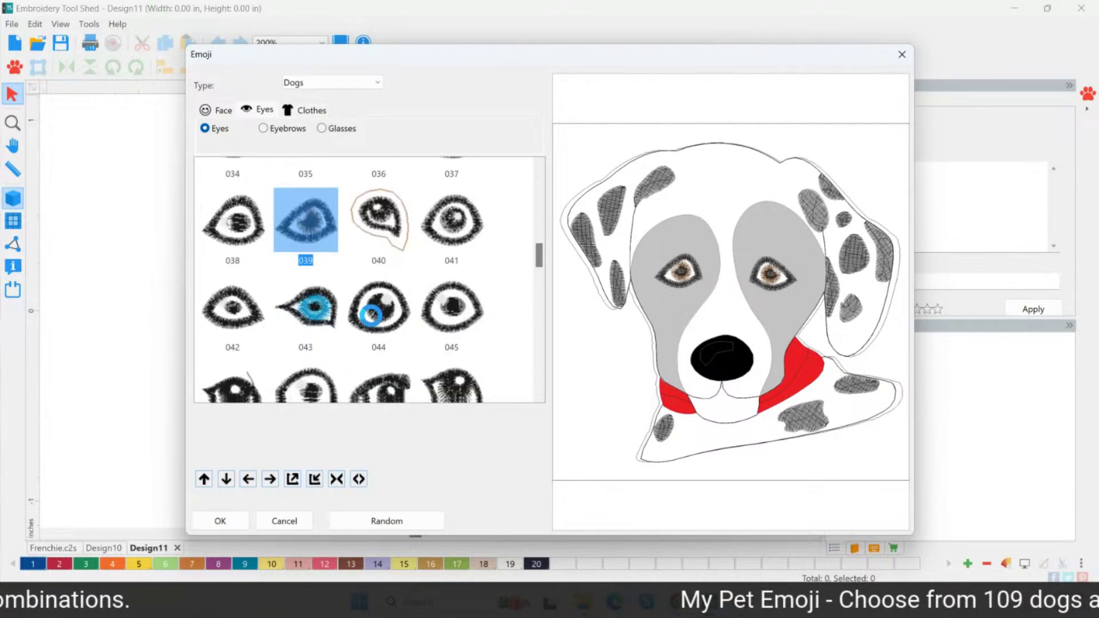
Try eyebrow style 025 on the Dalmatian, set its eyebrows to style 108 and change their tilt
click(287, 130)
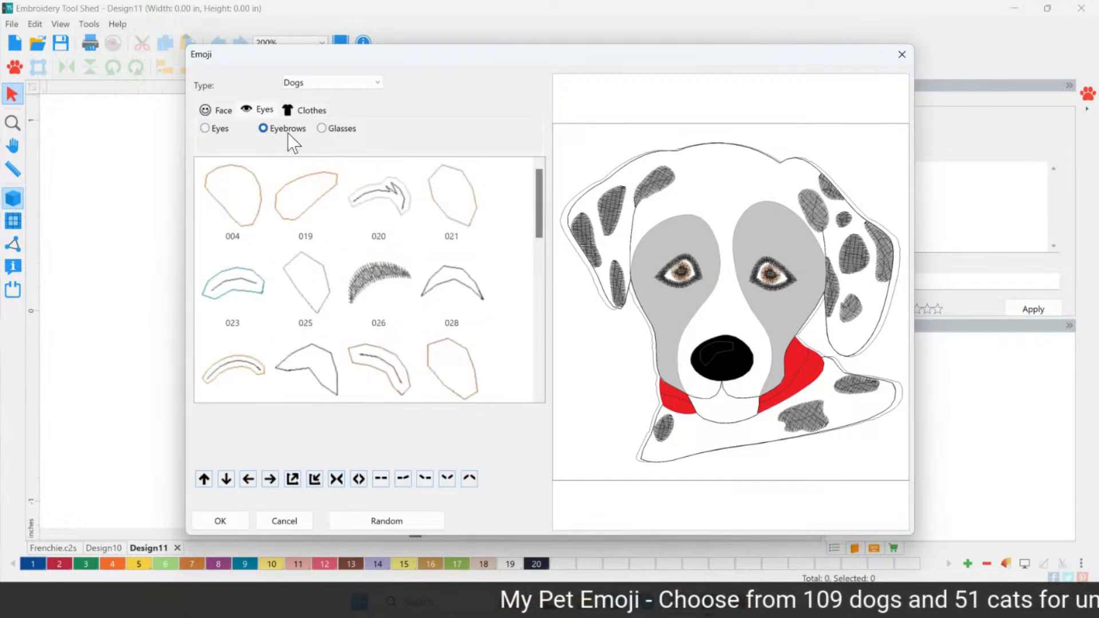
click(306, 229)
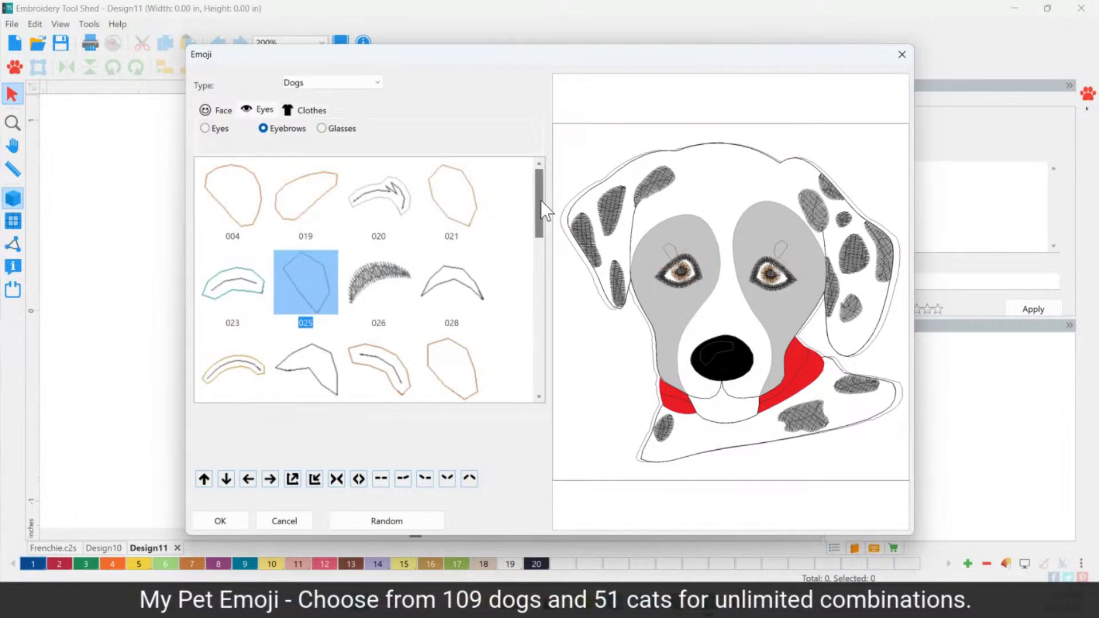
drag(541, 200, 539, 355)
click(326, 353)
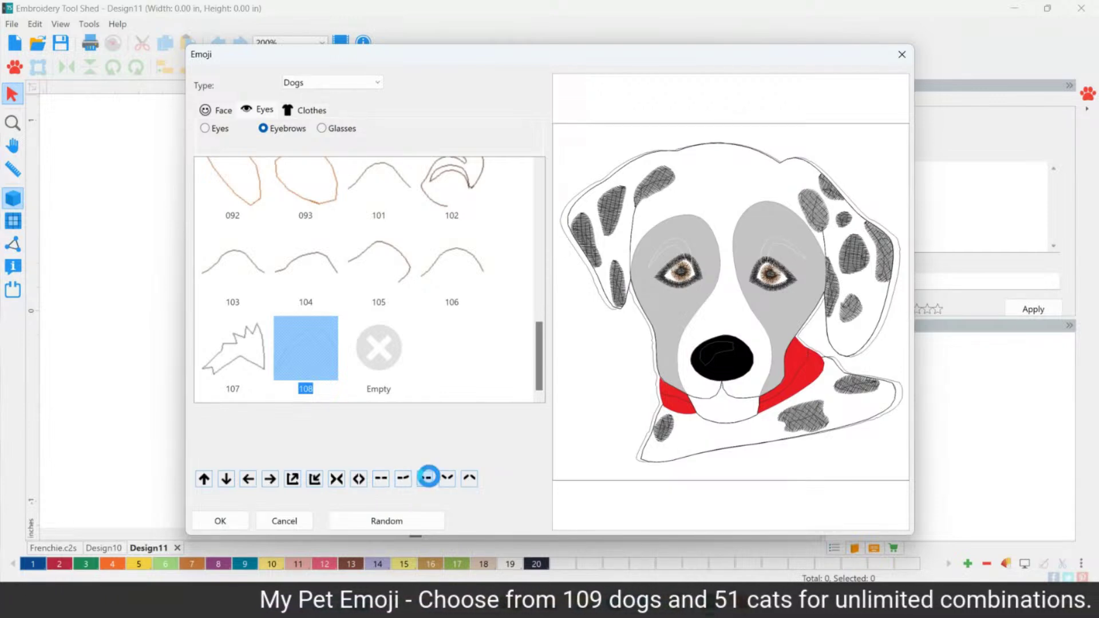
click(427, 478)
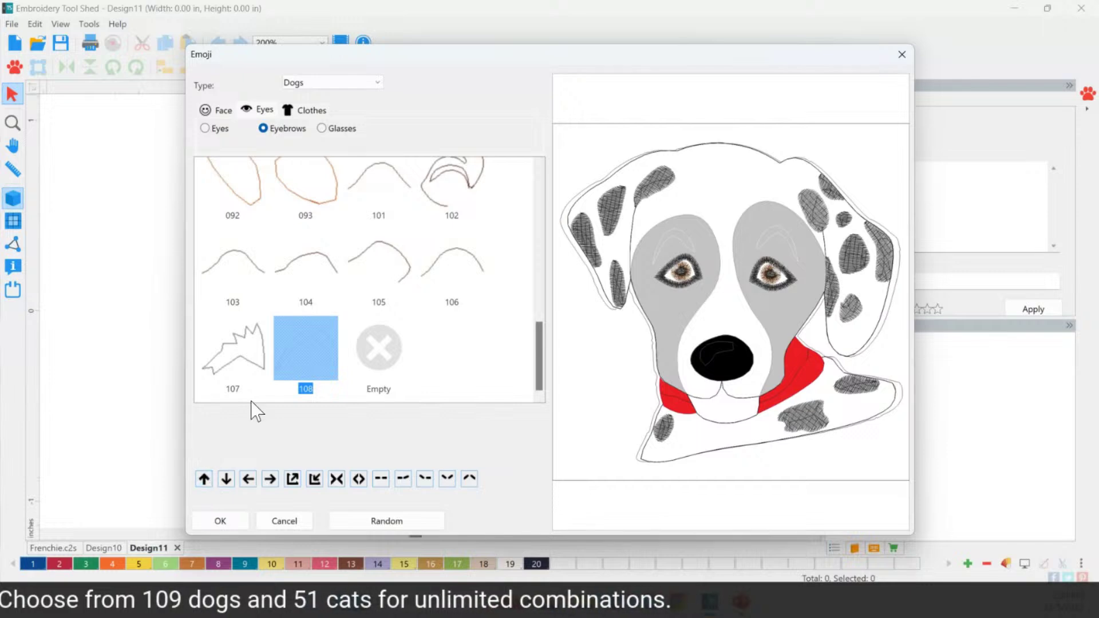
Add the sunglasses-006 glasses to the Dalmatian and enlarge them by three increments
click(321, 129)
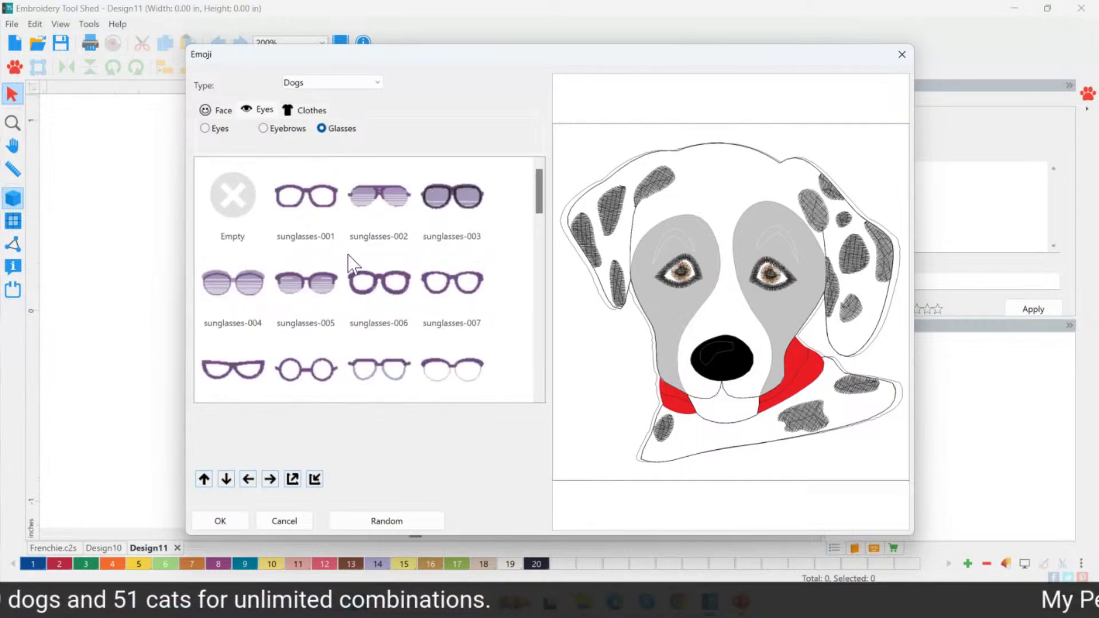
click(366, 285)
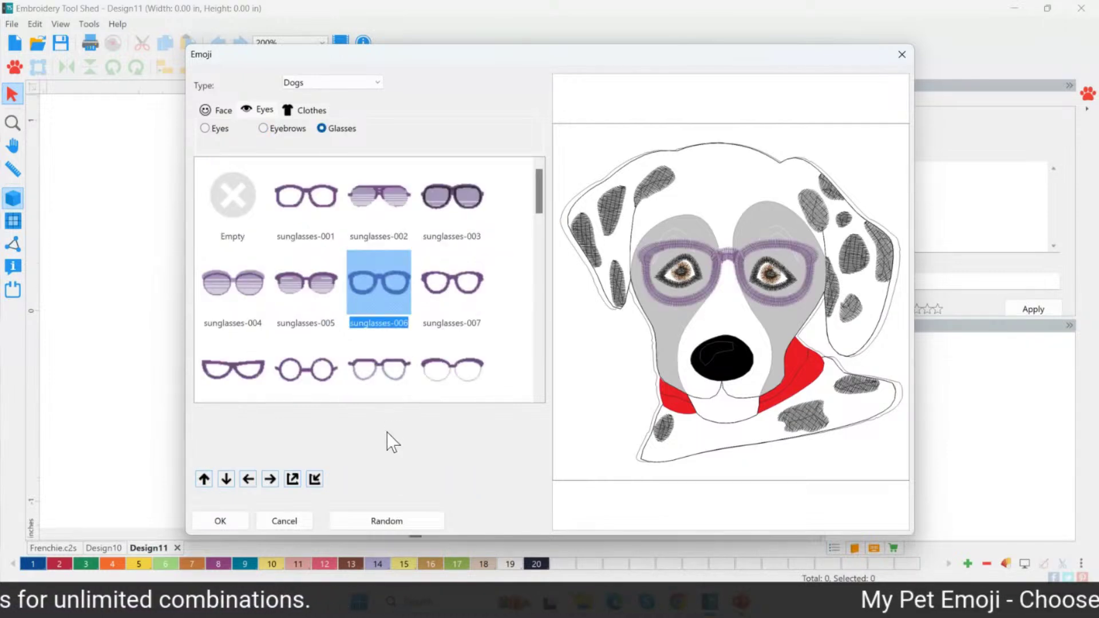
click(296, 483)
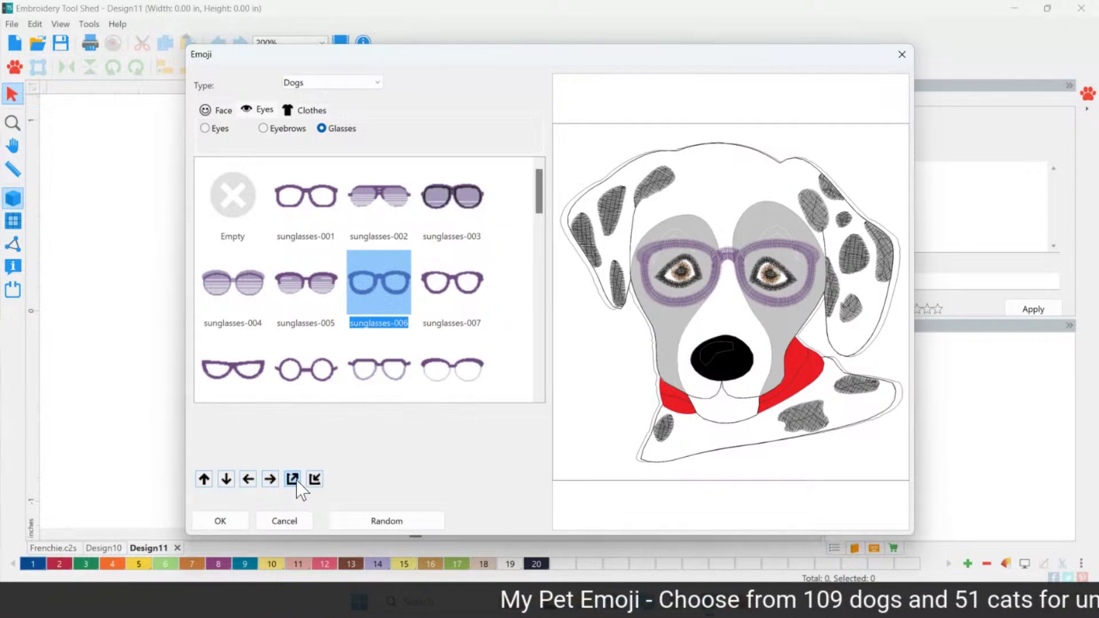
click(297, 482)
click(297, 482)
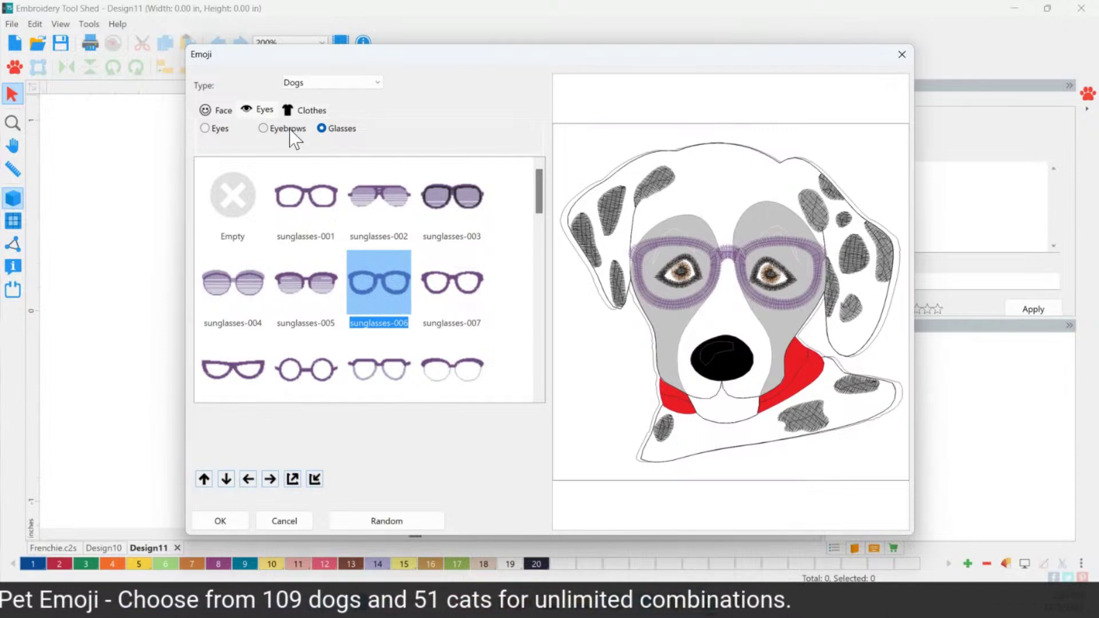
Browse the clothing and hat options and put hat-01 on the Dalmatian
click(297, 114)
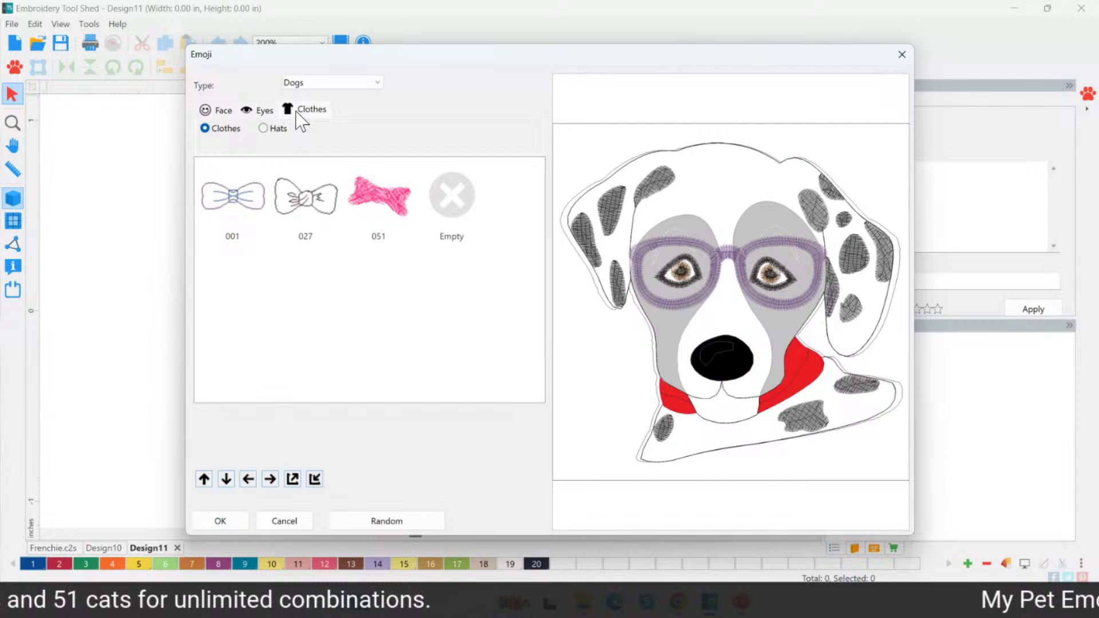
click(263, 129)
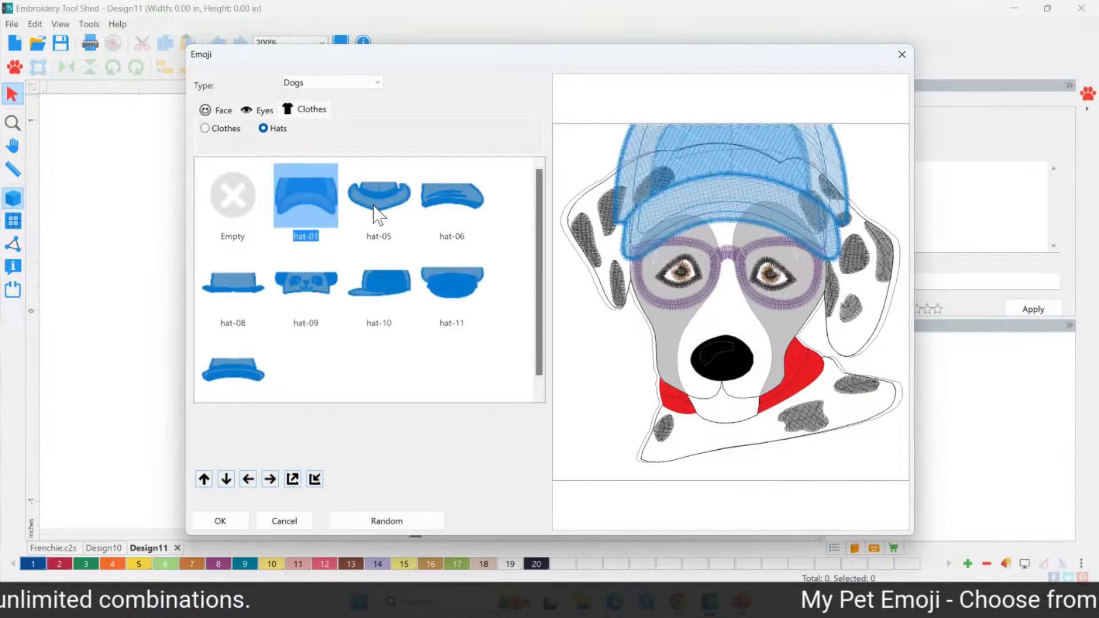
Try hat-05, hat-06, hat-08, hat-10 and the last hat in the list on the Dalmatian
click(395, 206)
click(475, 198)
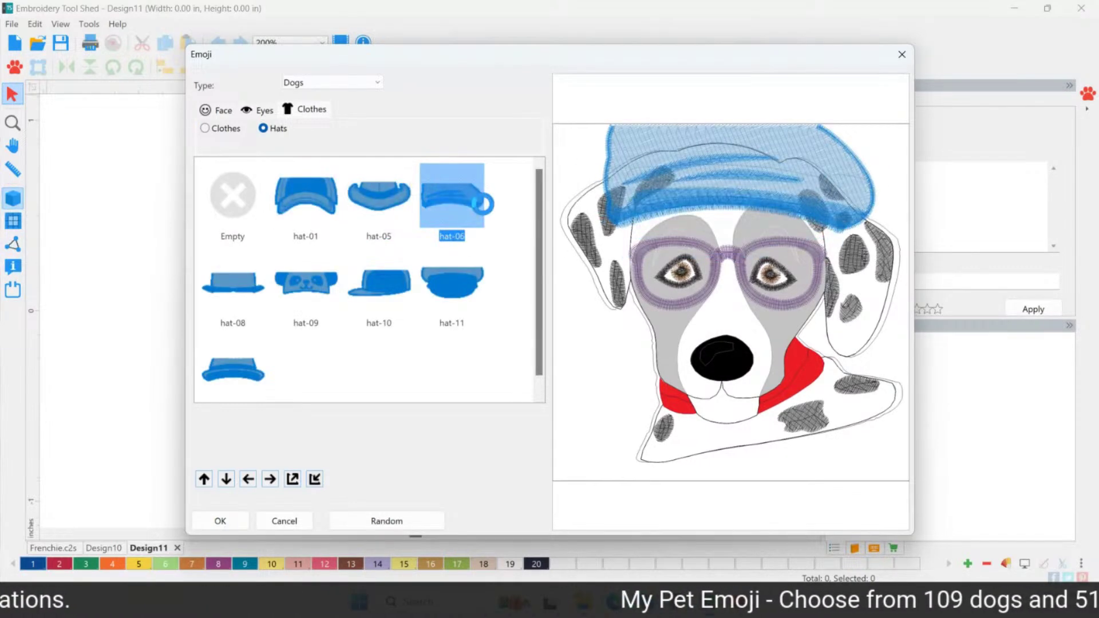
click(241, 284)
click(366, 293)
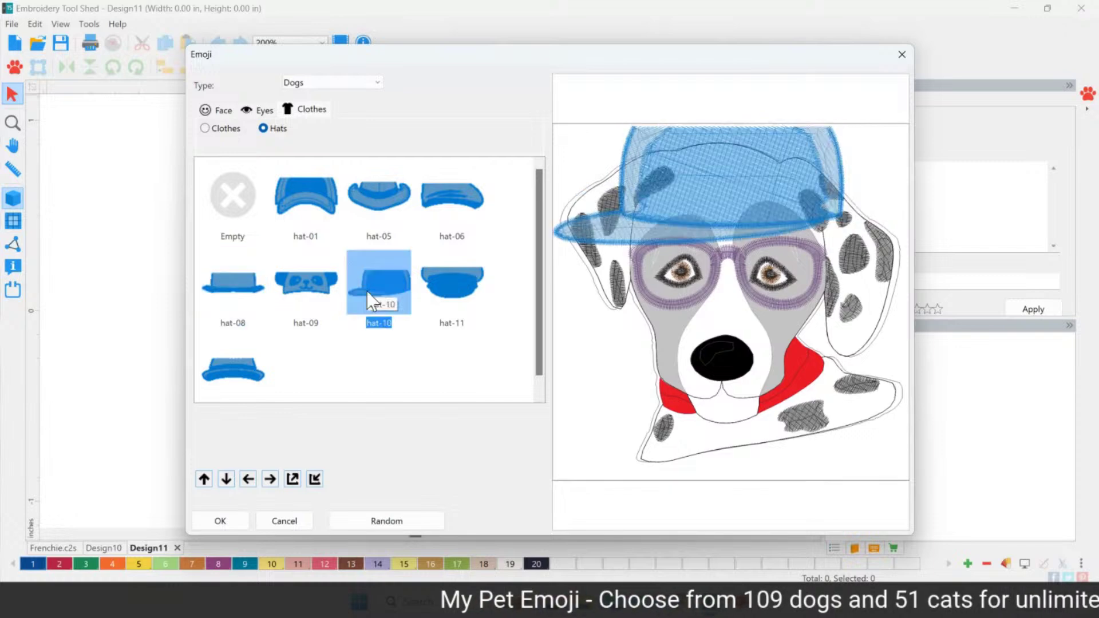
click(232, 379)
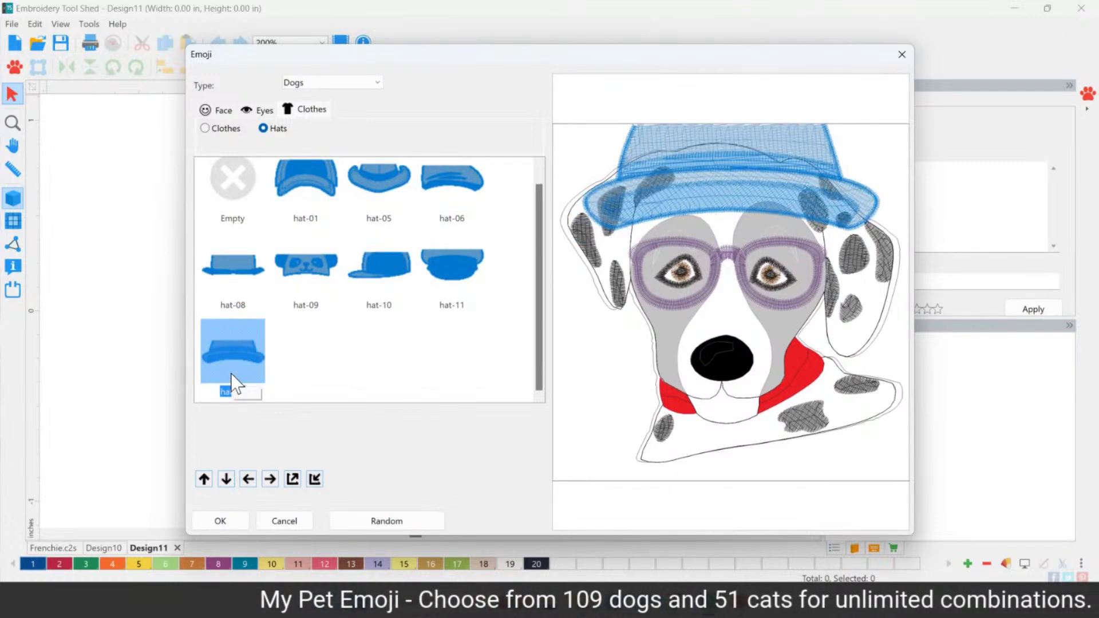
Compare clothing bows 027, 051 and 001 on the Dalmatian, ending with bow 001 on its forehead
click(221, 127)
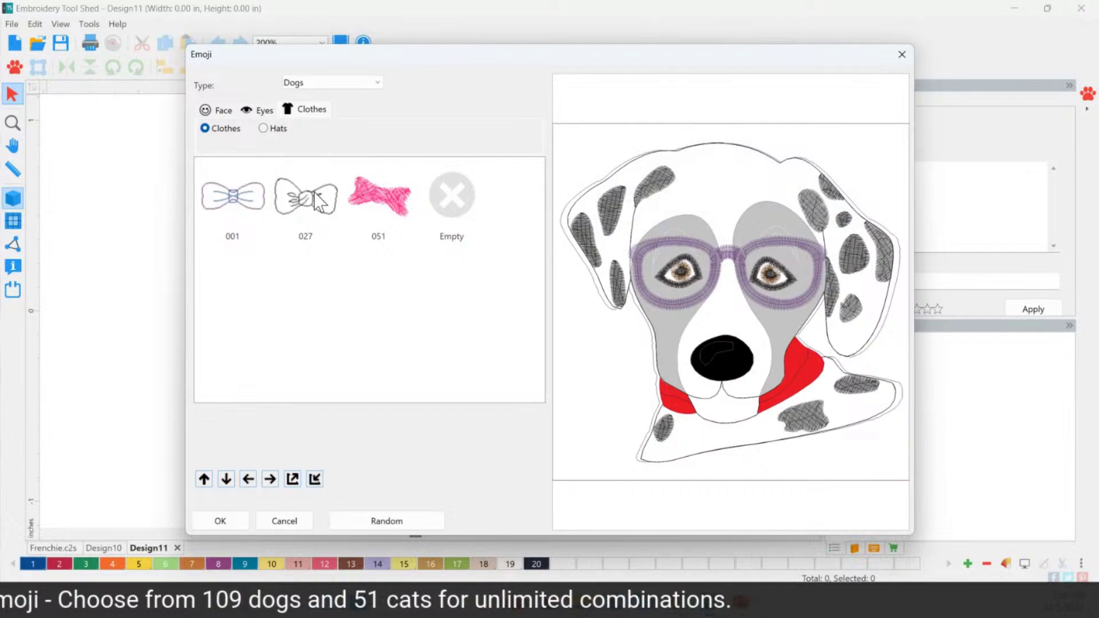
click(317, 202)
click(240, 200)
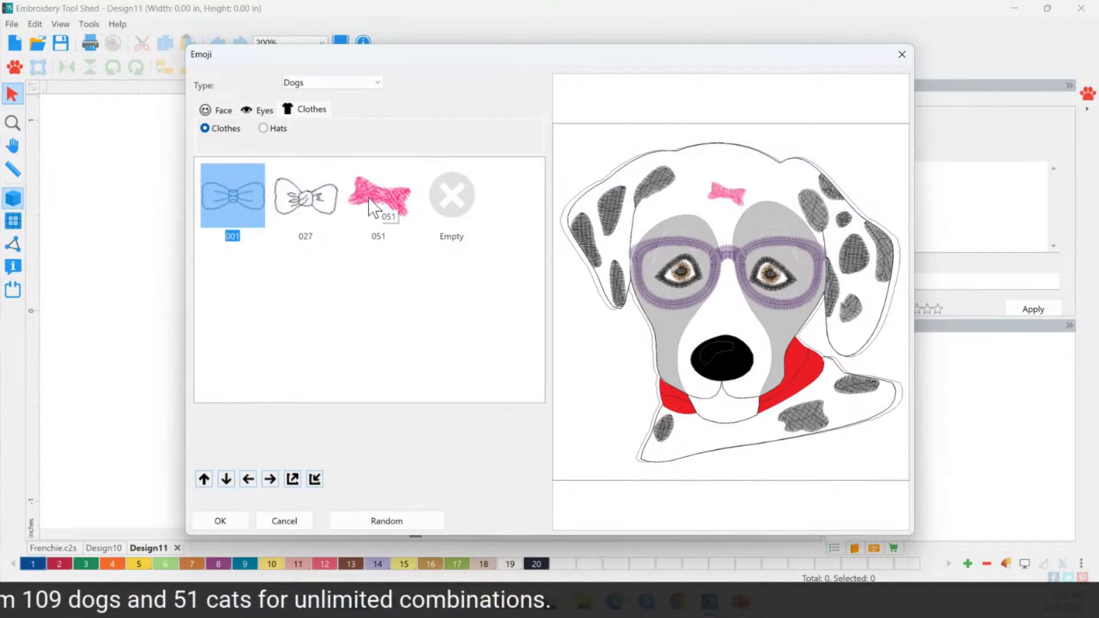
click(378, 194)
click(306, 197)
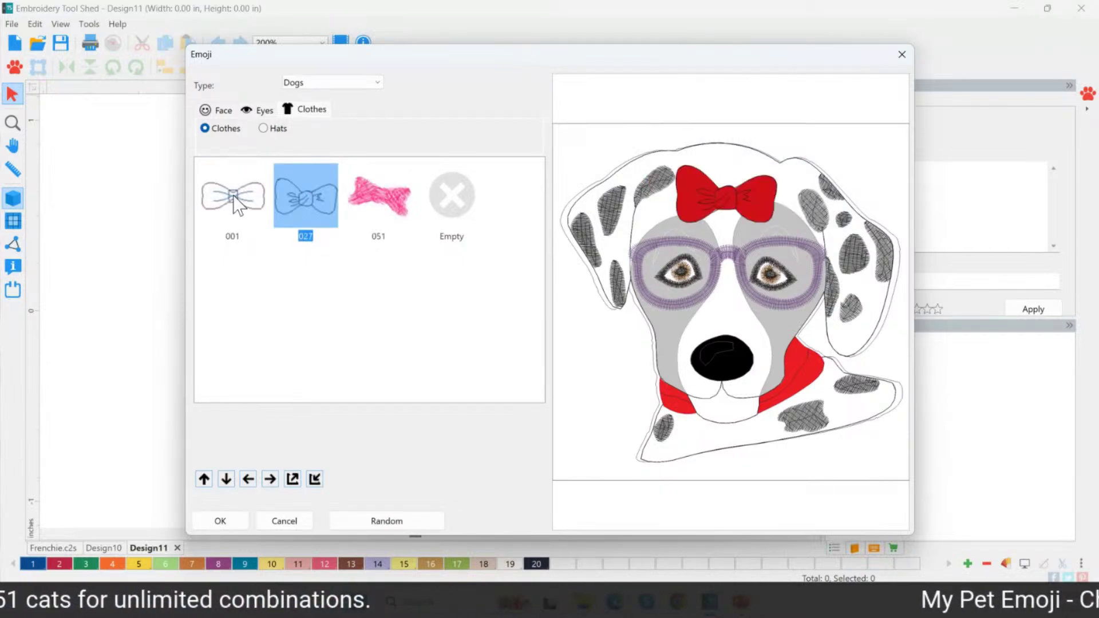
click(235, 201)
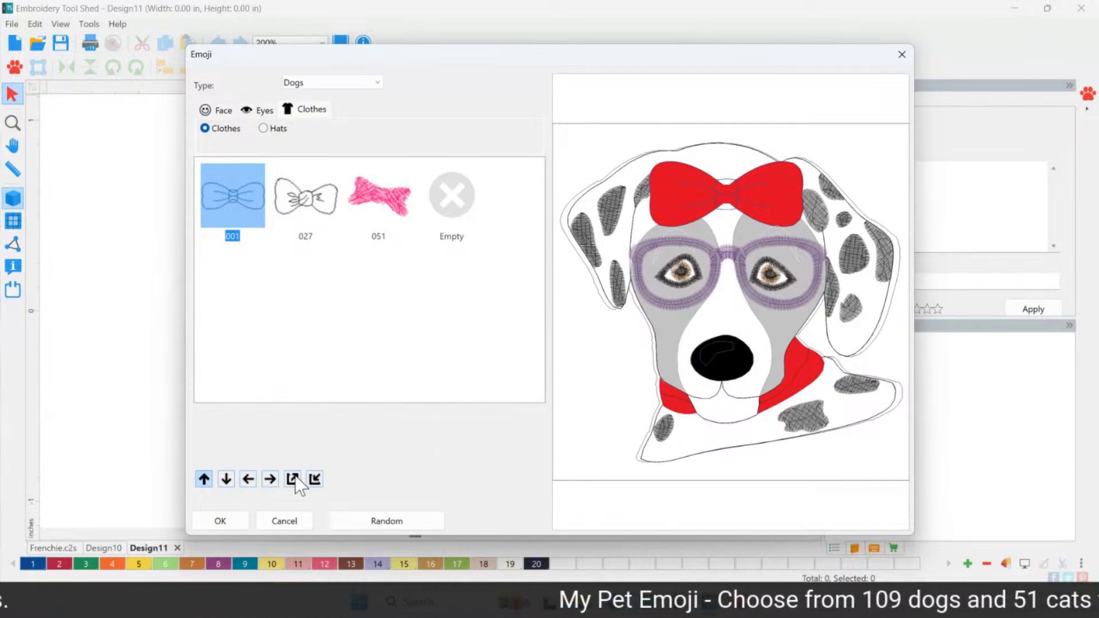
Nudge bow 001 down the forehead toward the glasses
click(226, 478)
click(226, 479)
click(226, 479)
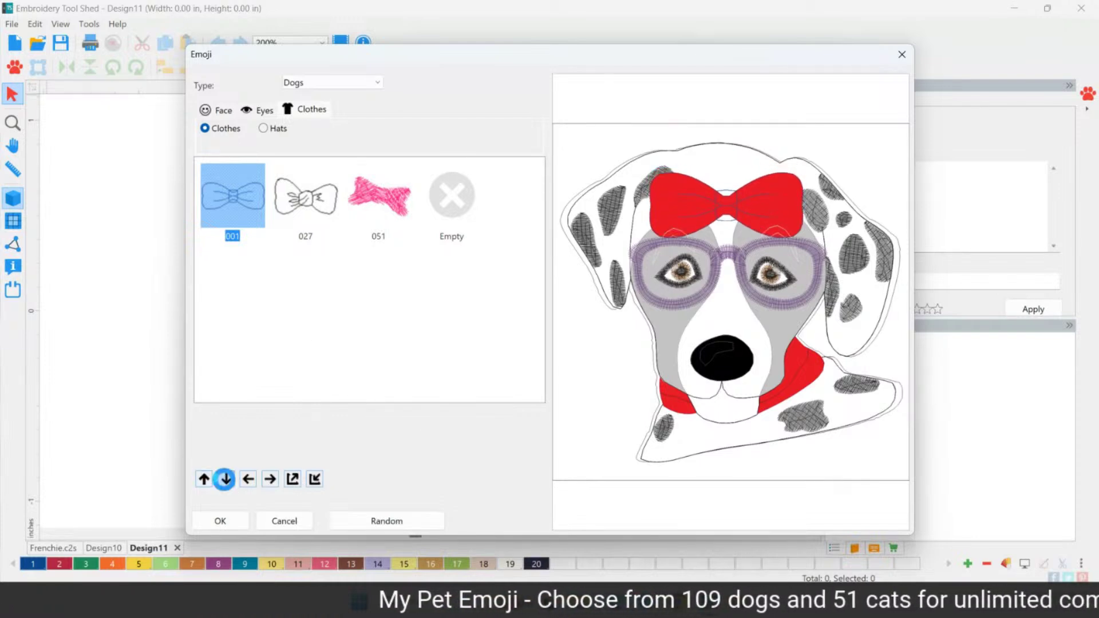
click(227, 479)
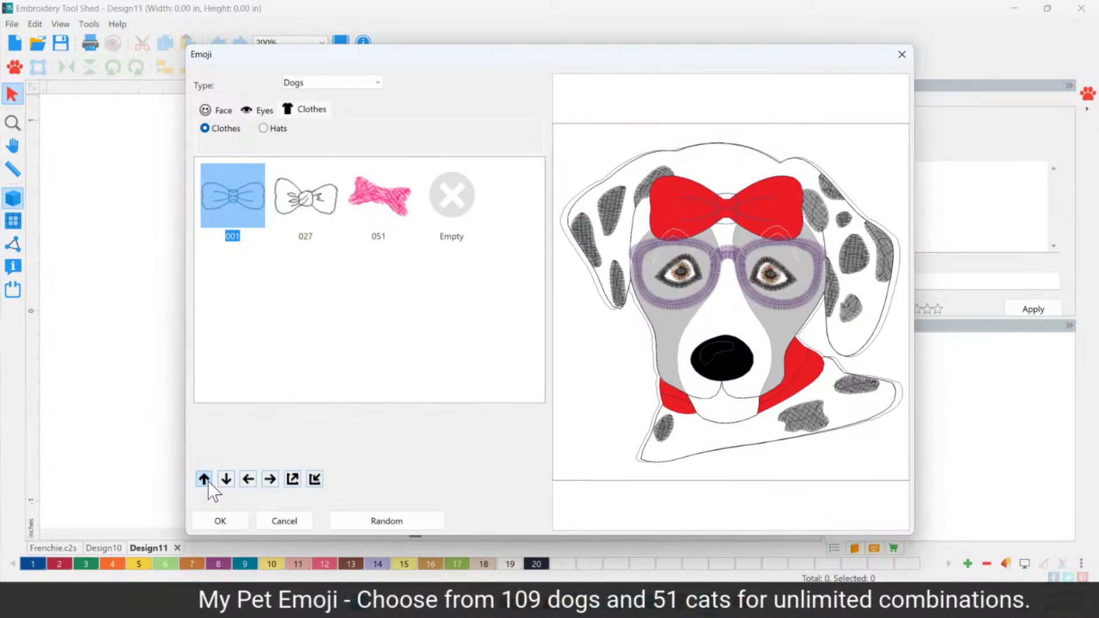
Raise bow 001 to the crown of the dog's head and generate the emoji design
click(205, 478)
click(205, 478)
click(205, 479)
click(204, 479)
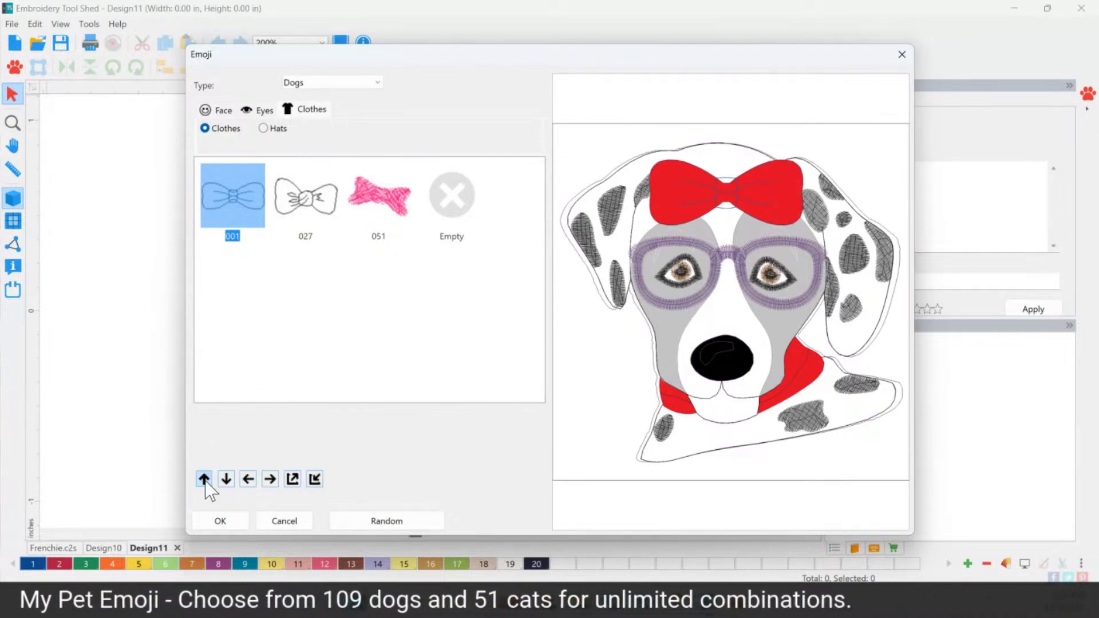
click(204, 478)
click(205, 478)
click(205, 478)
click(204, 478)
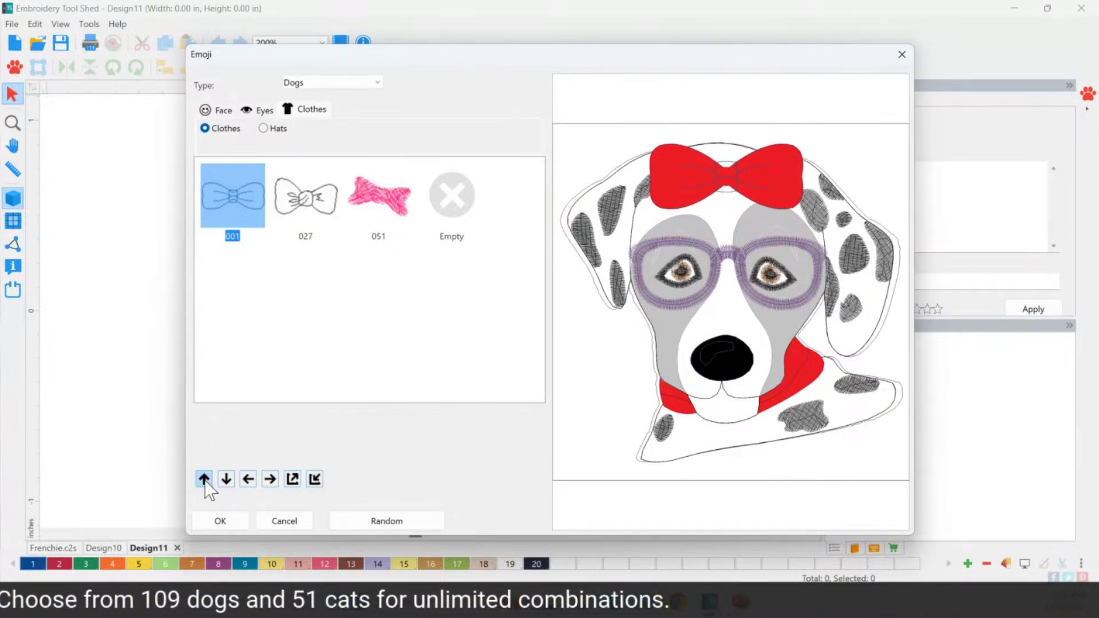
click(205, 478)
click(205, 479)
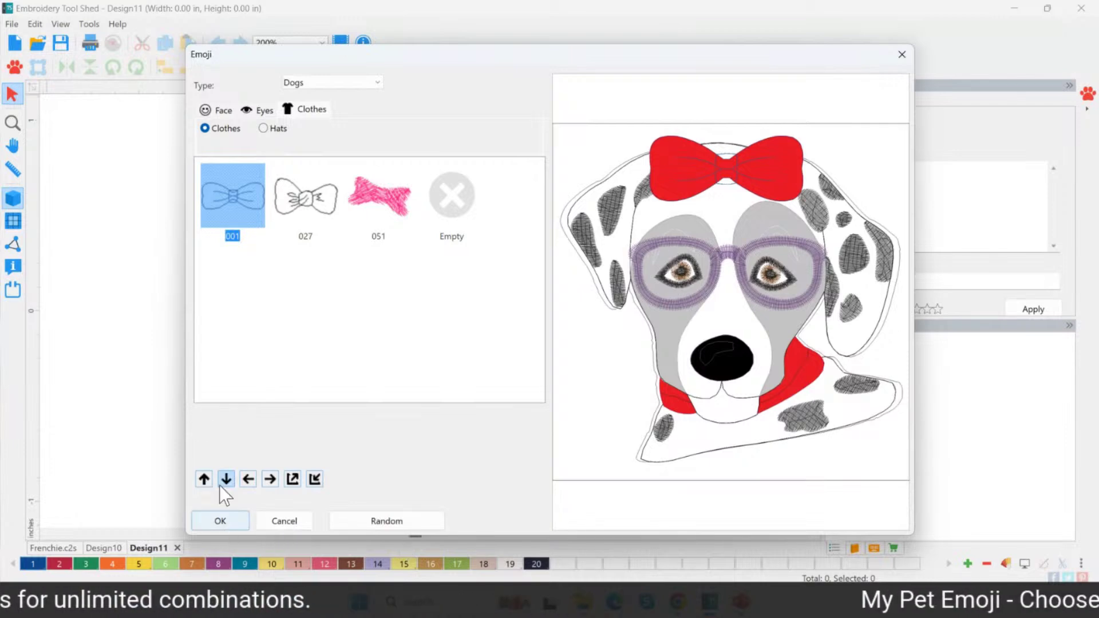
click(235, 522)
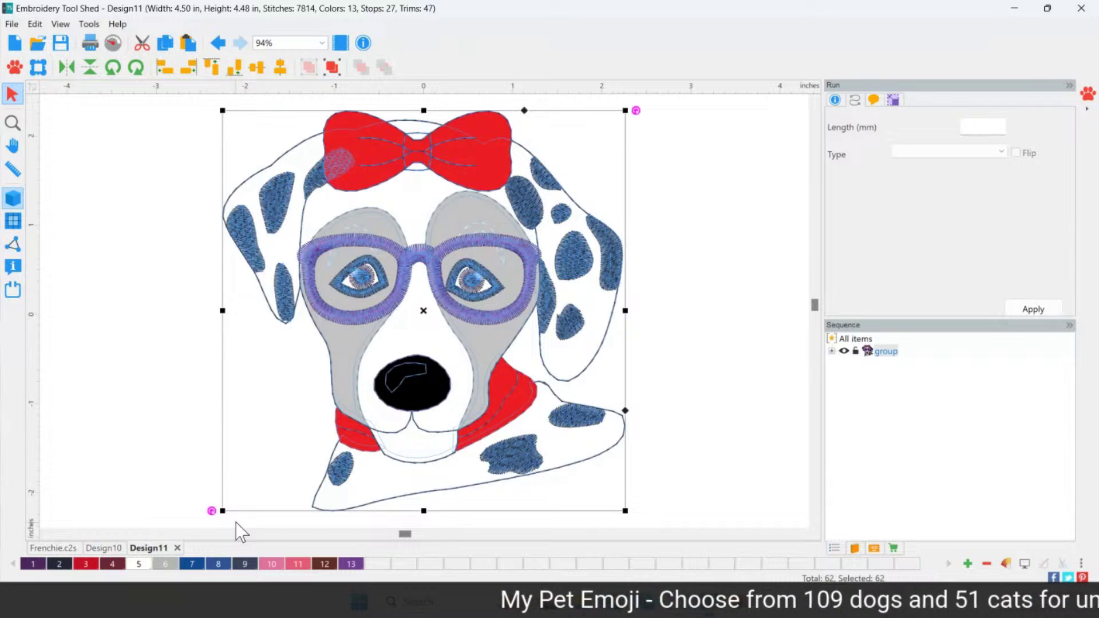
Ungroup the design and move all of the bow's pieces from the head to the neck below the chin
click(335, 67)
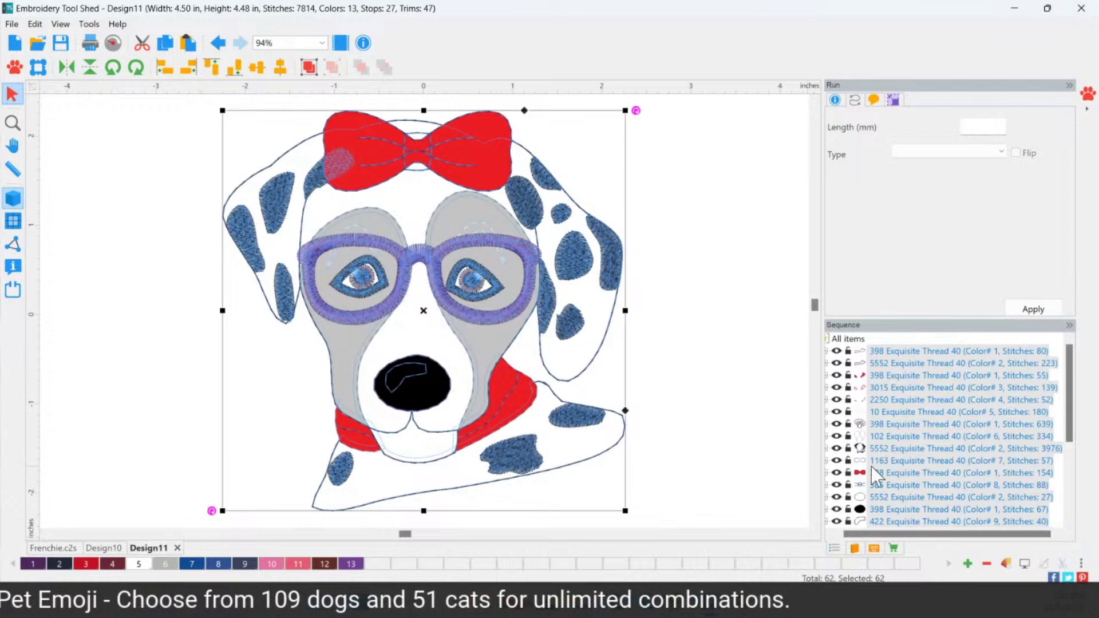
click(902, 461)
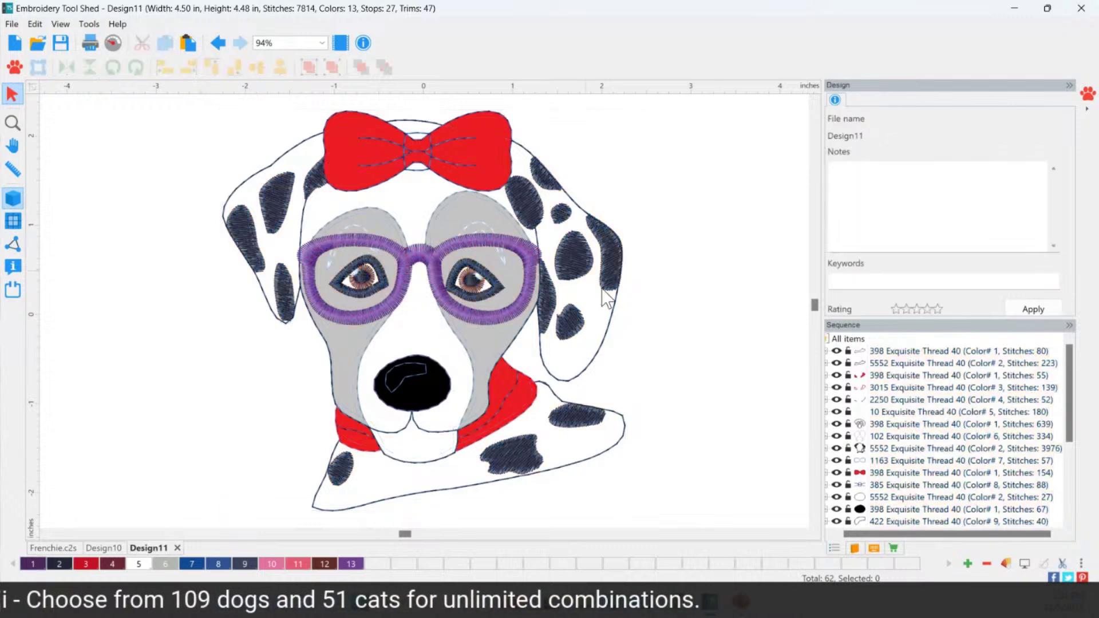
click(902, 473)
drag(902, 473, 902, 485)
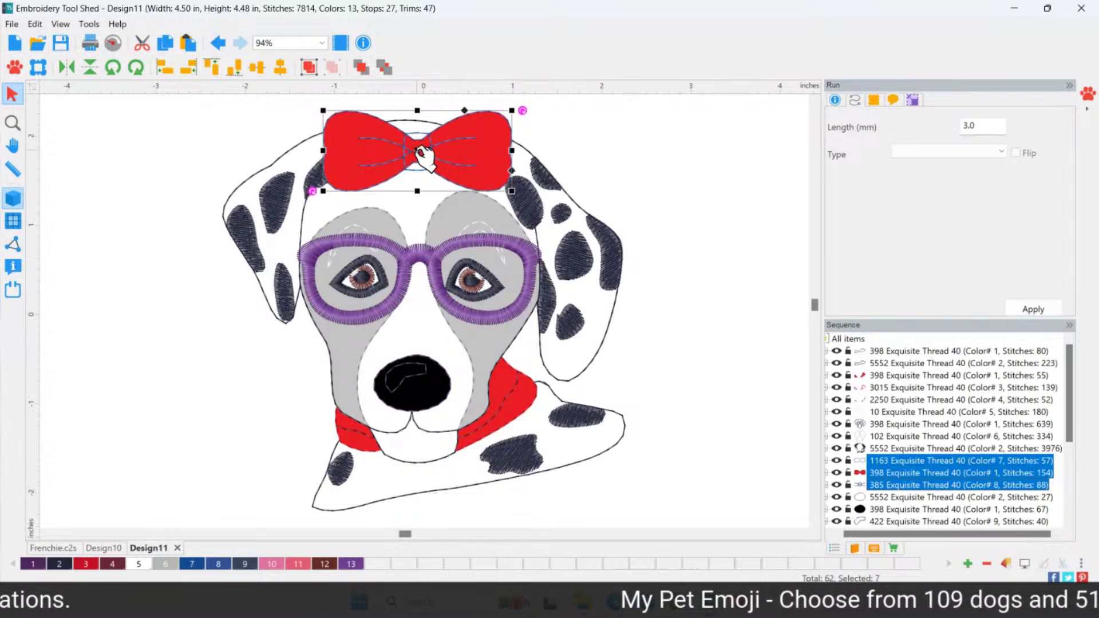
drag(422, 155, 426, 482)
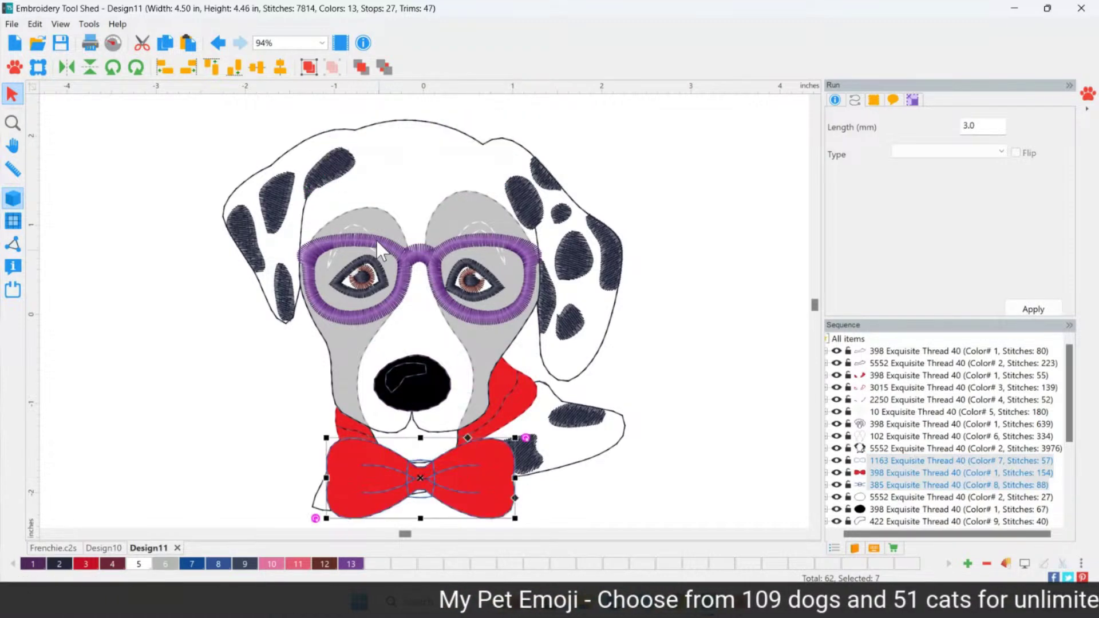
Group the bow's pieces, then tilt the bow slightly counterclockwise and shift it a little lower on the neck
click(310, 68)
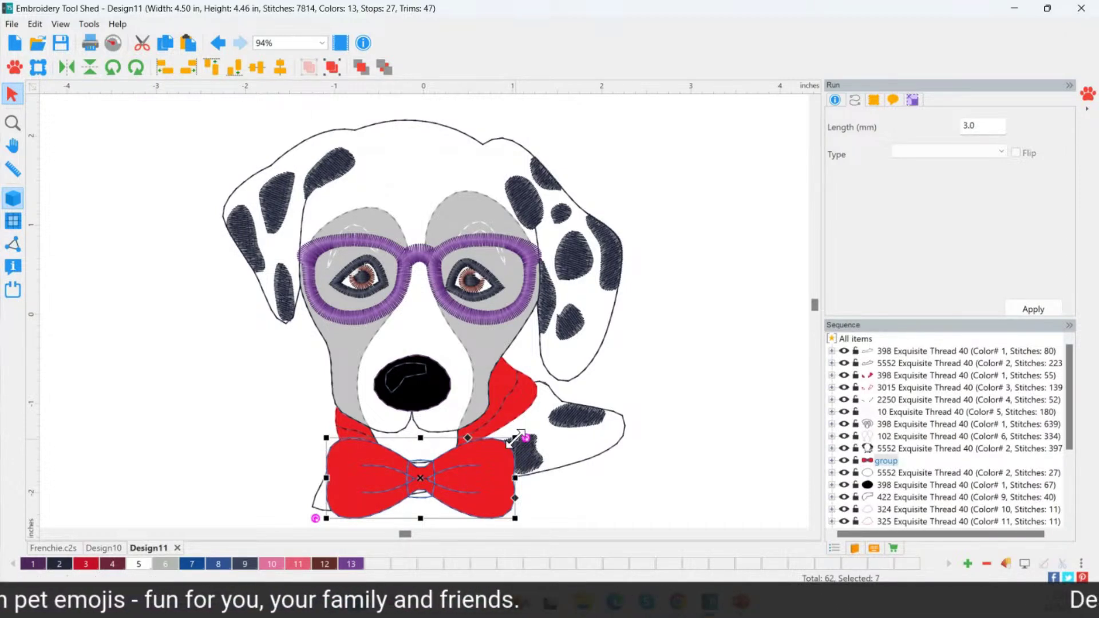
drag(517, 437, 518, 432)
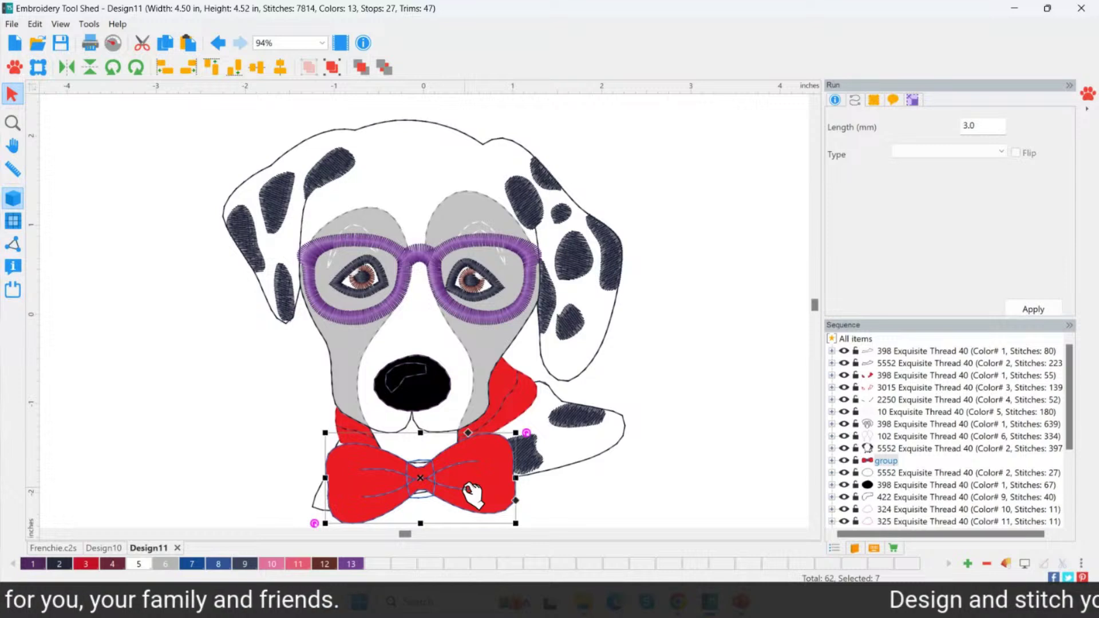
drag(472, 496, 472, 502)
click(570, 508)
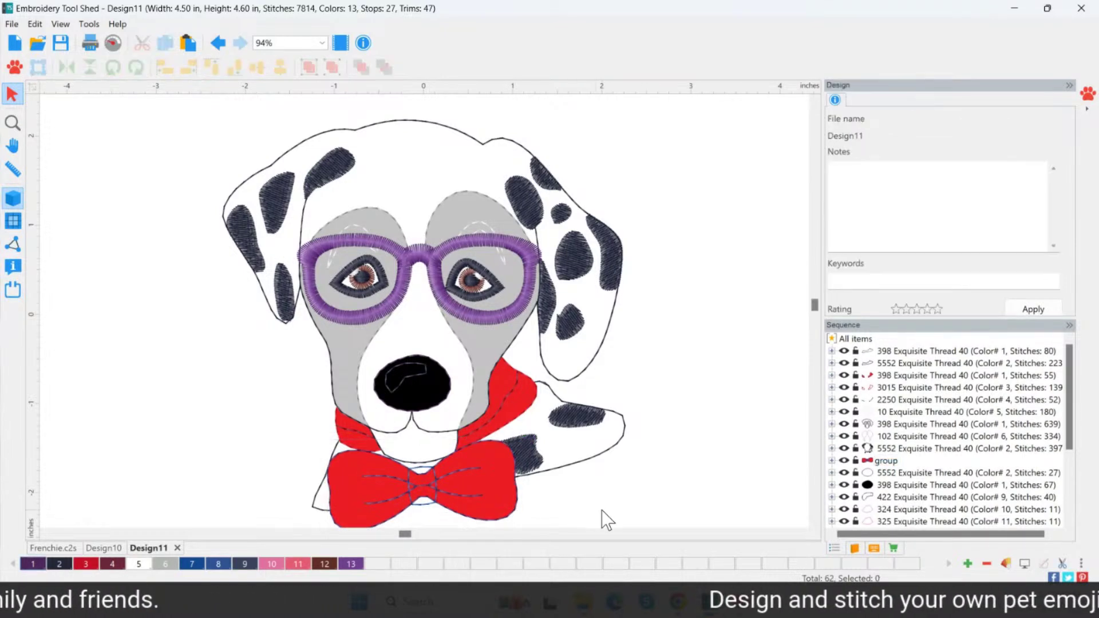
Change the glasses' thread color to the red Exquisite Thread 40 shade 529
click(506, 315)
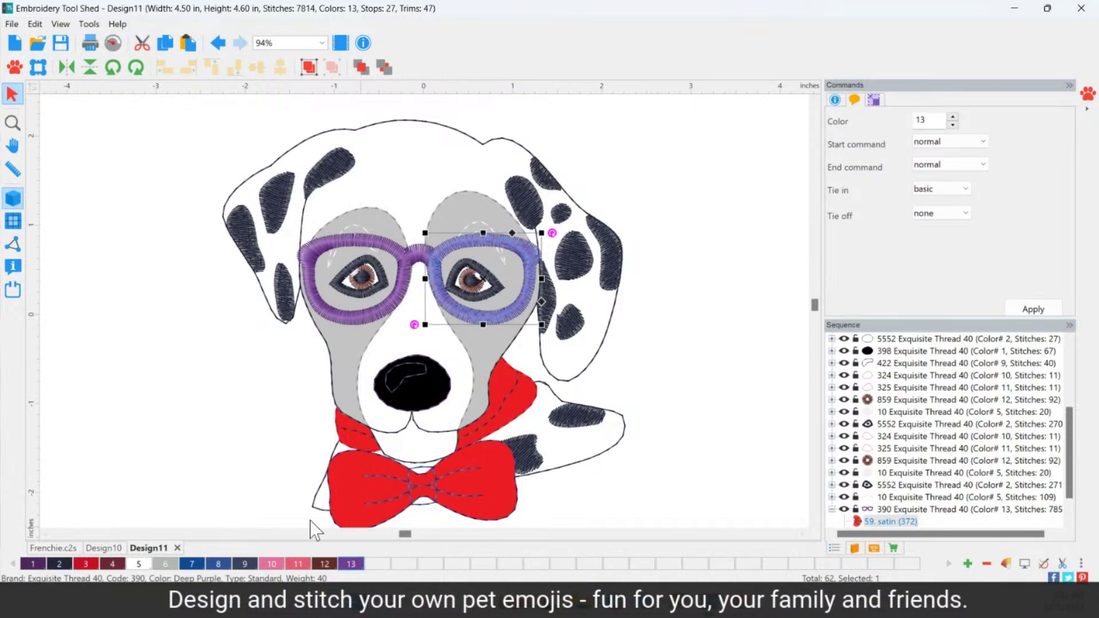
double_click(352, 566)
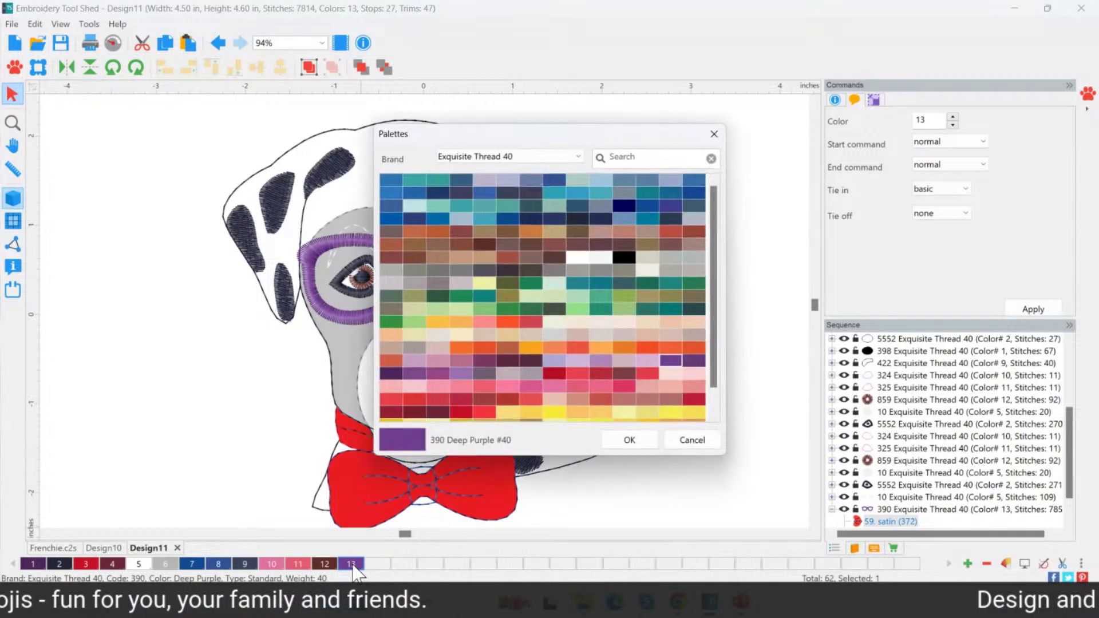
click(439, 401)
click(629, 440)
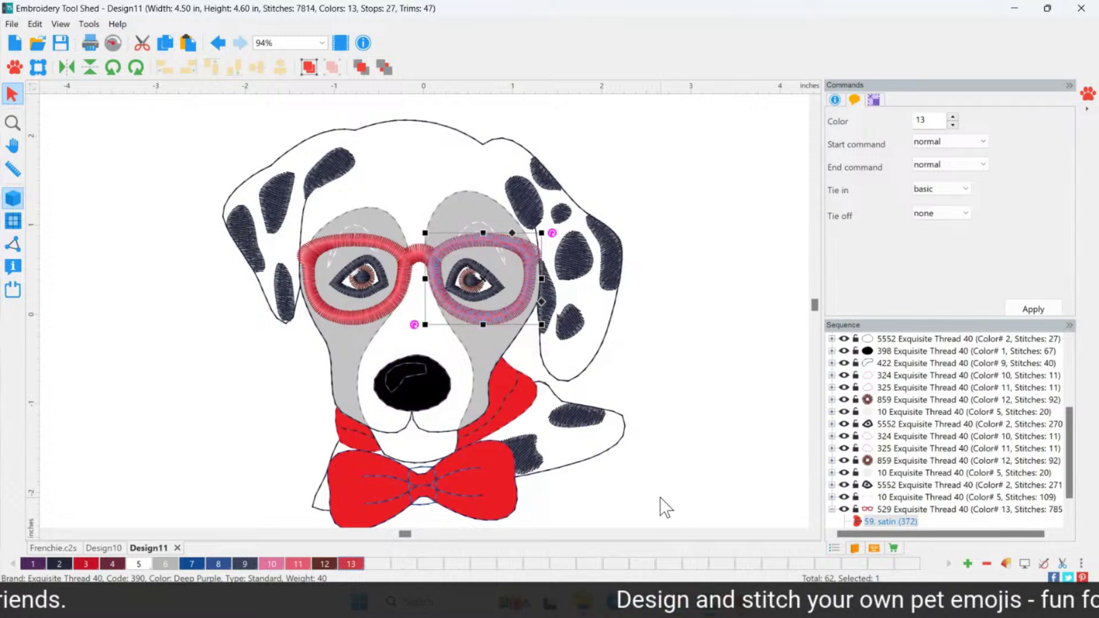
click(703, 444)
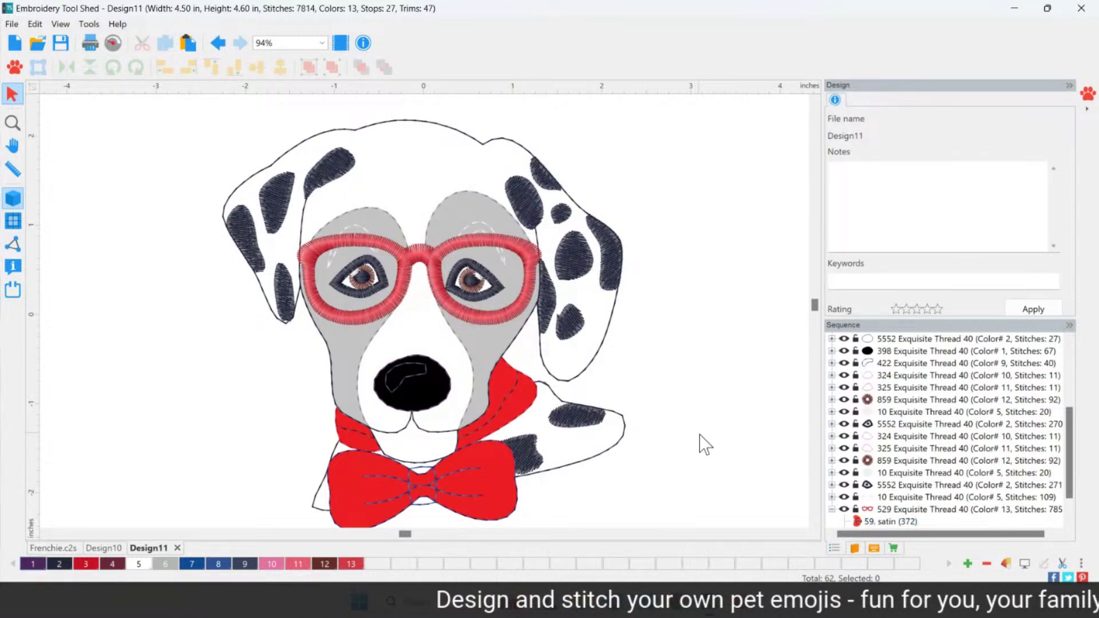
Duplicate the large dark spot in the middle of the dog's right-hand ear and place the copy in the empty area outside it
scroll(650, 393, up, 1)
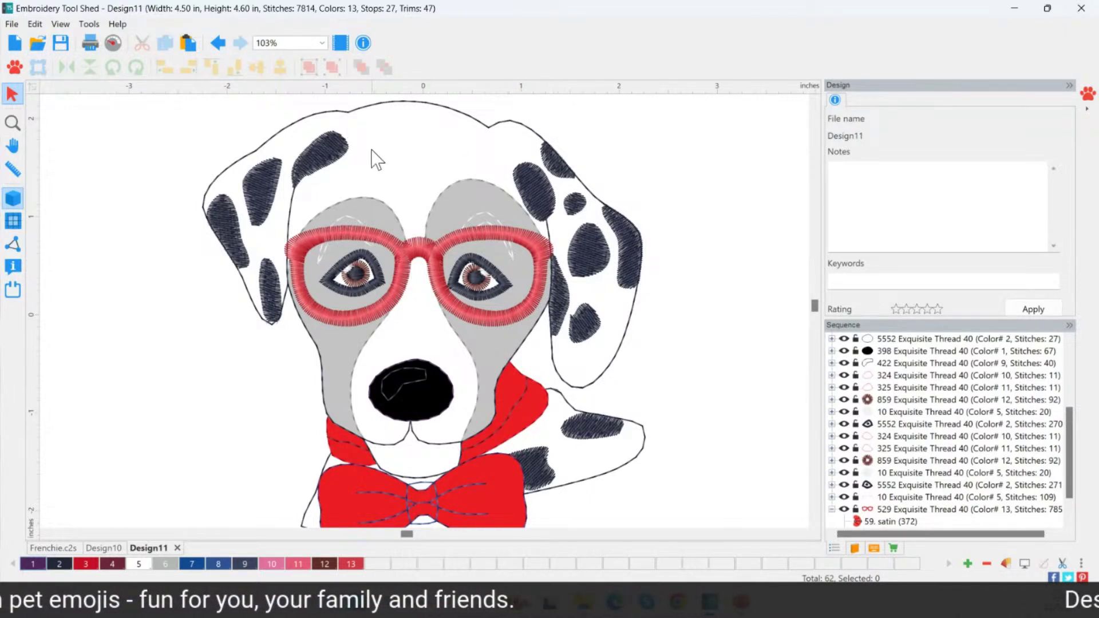
click(573, 244)
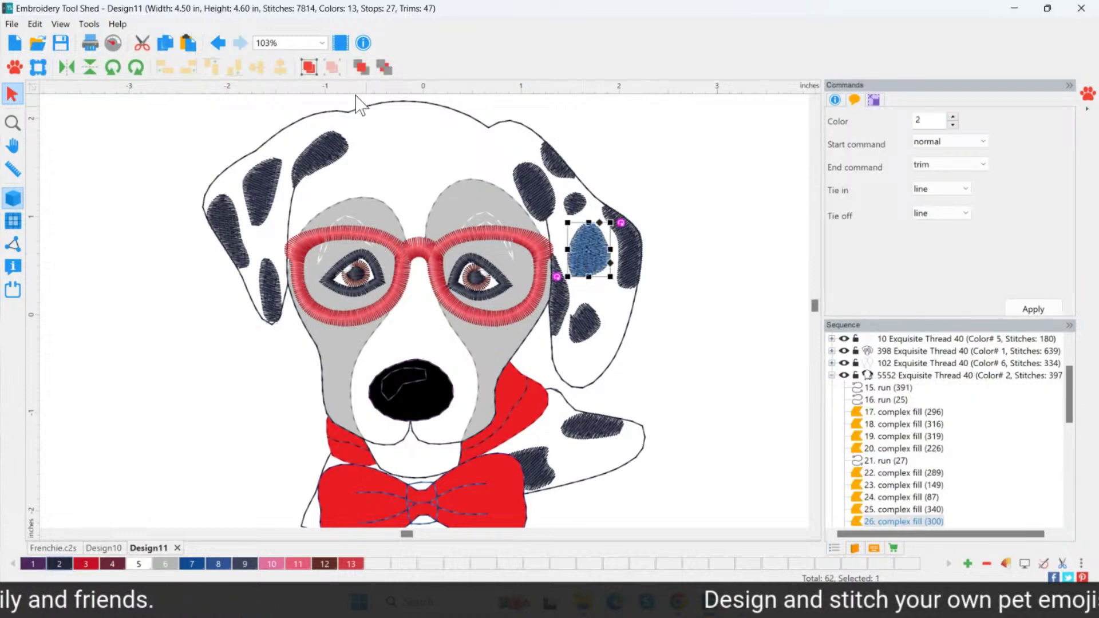
click(187, 43)
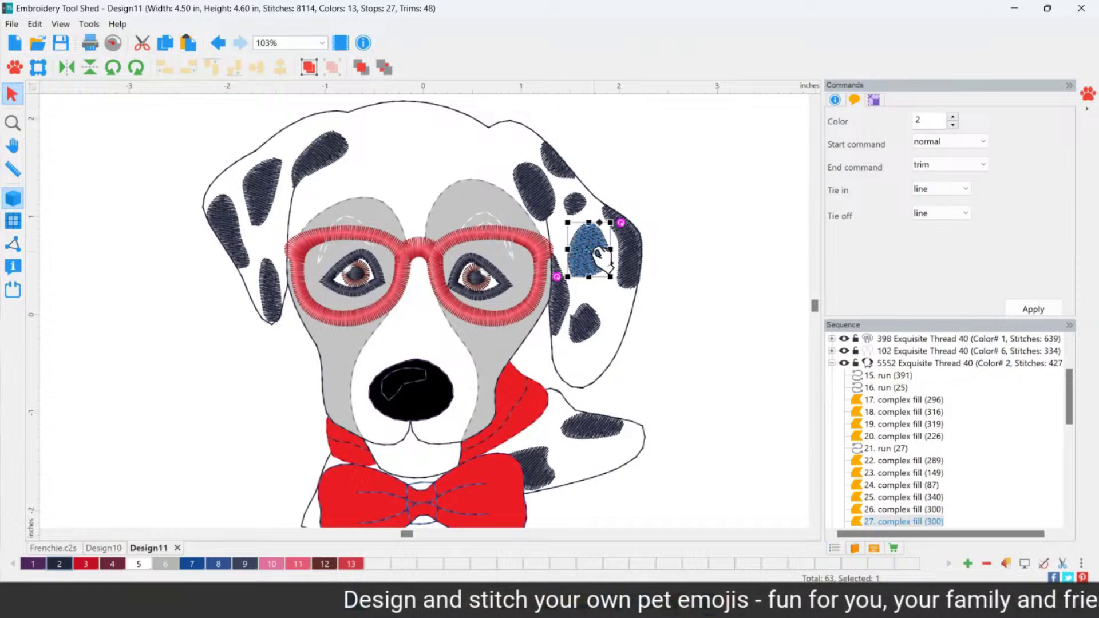
drag(601, 256, 696, 204)
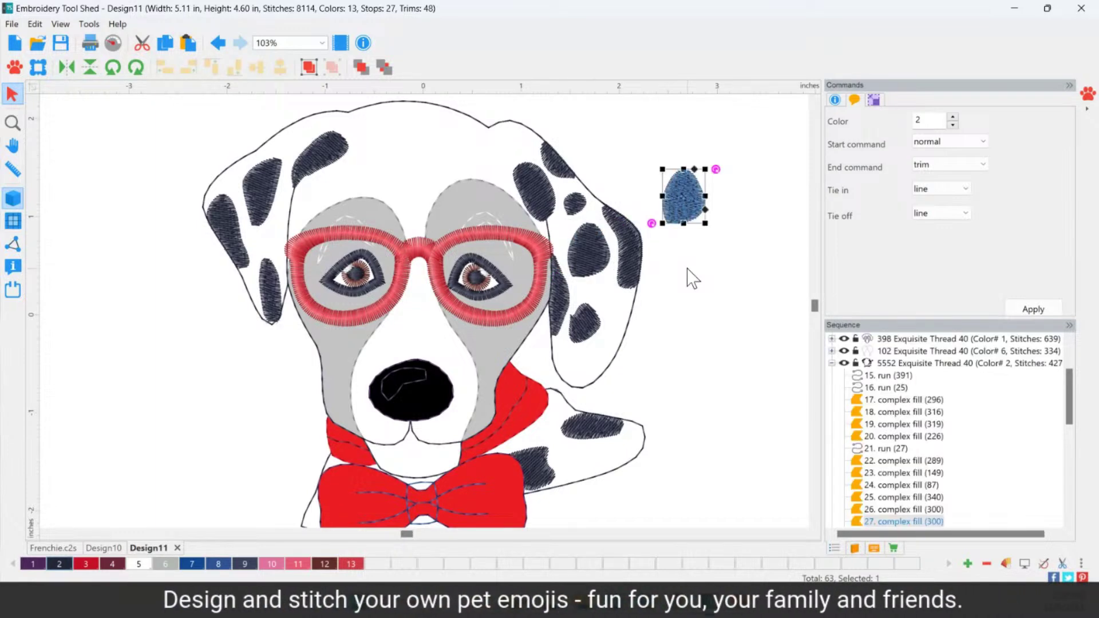
Enlarge the copied spot in both width and height, extending it up and to the left
click(13, 123)
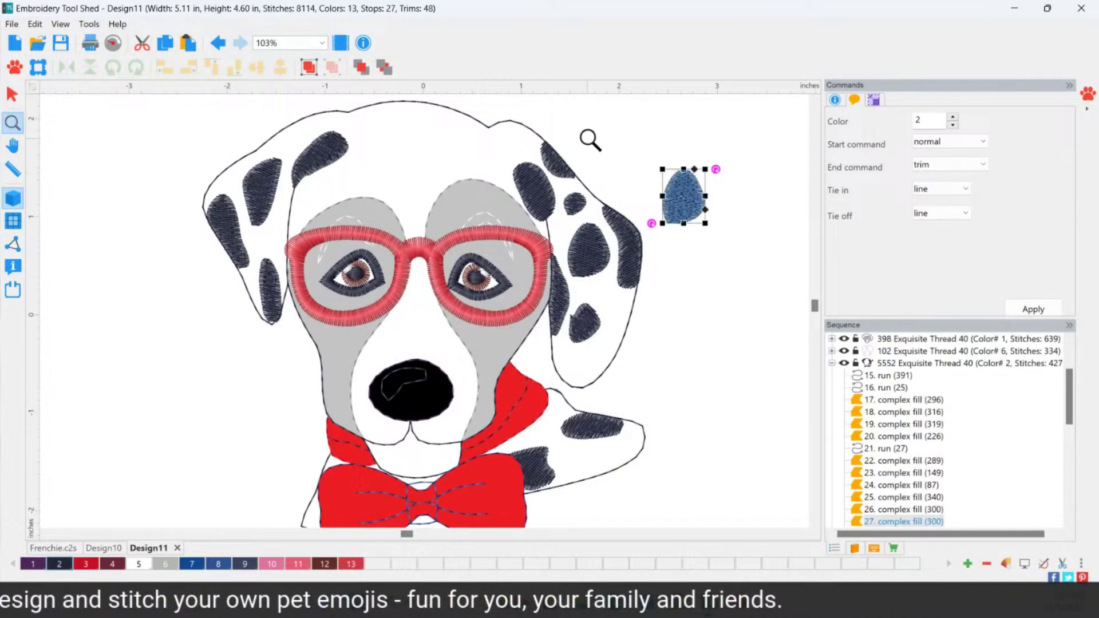
drag(595, 118, 779, 311)
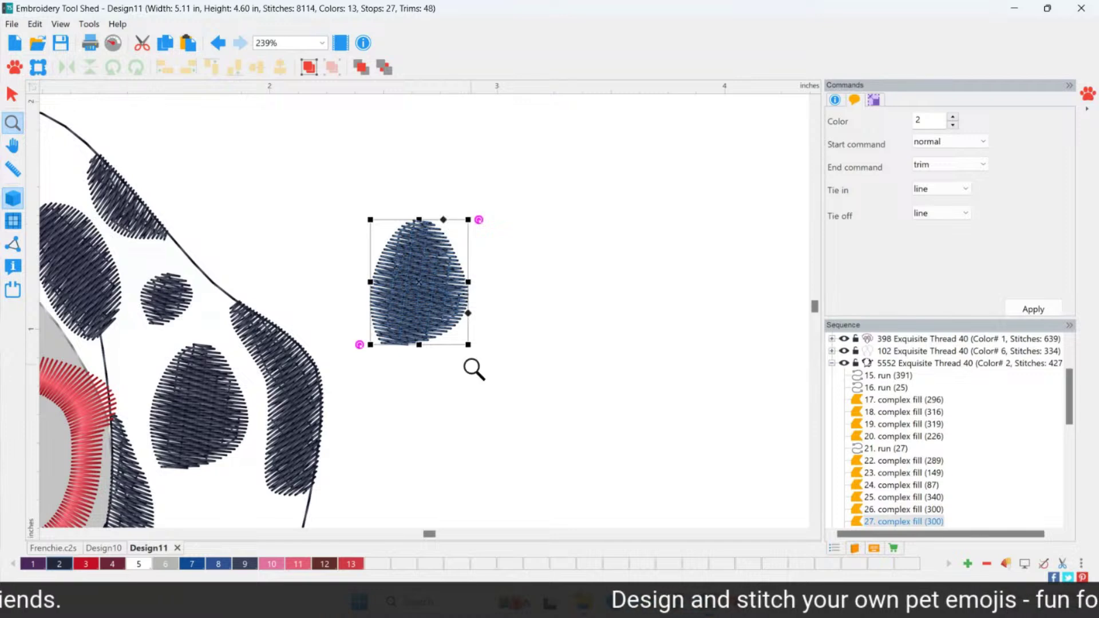
click(12, 94)
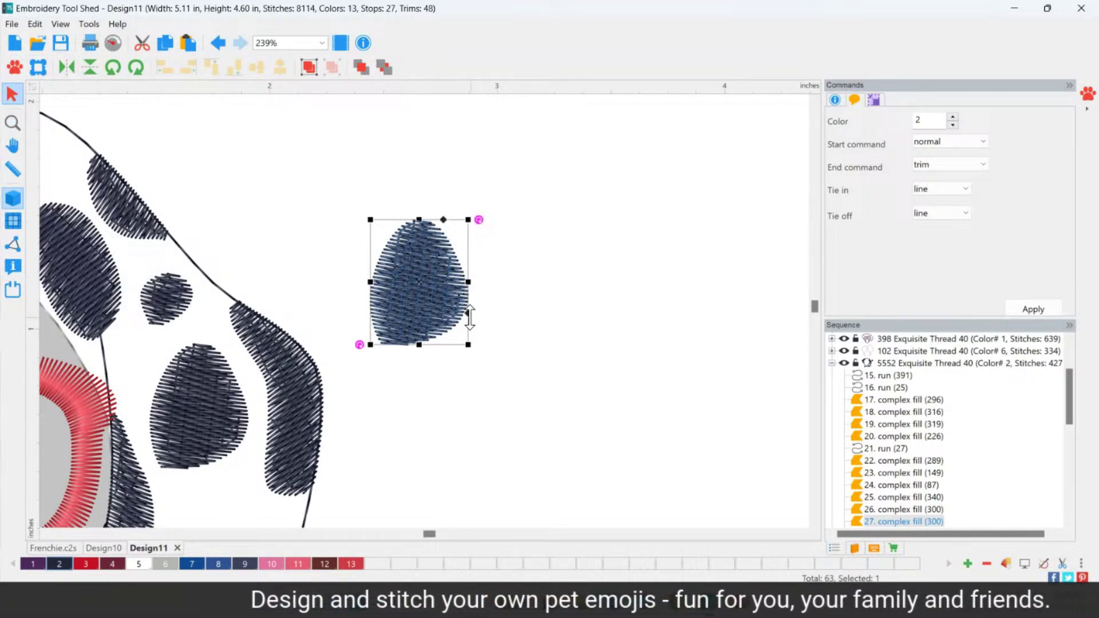
drag(370, 218, 352, 196)
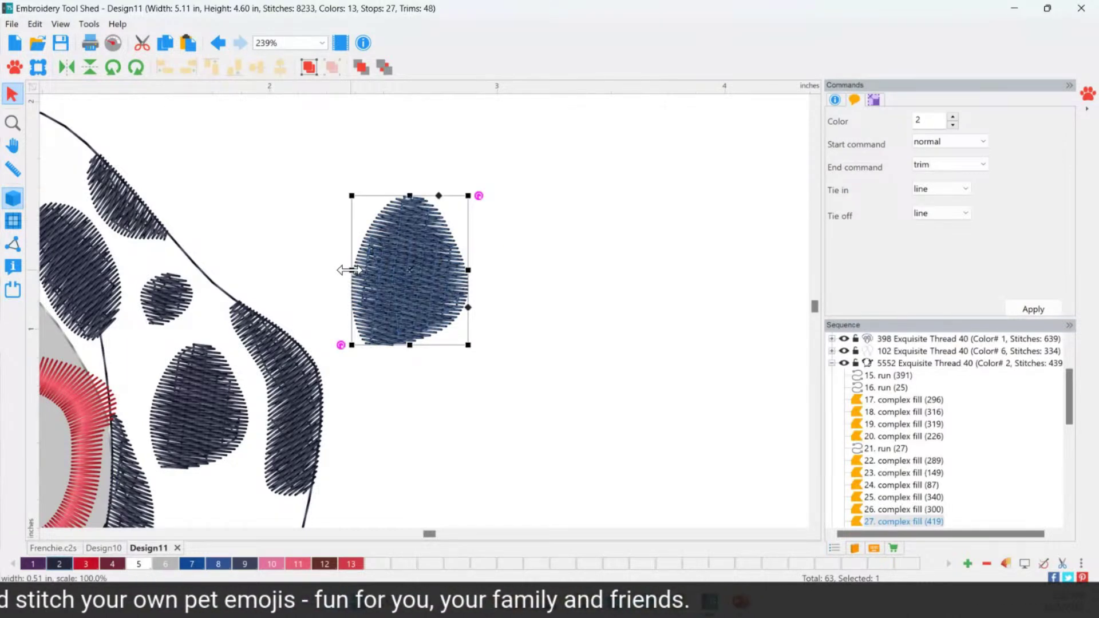
drag(352, 270, 336, 269)
drag(402, 196, 402, 177)
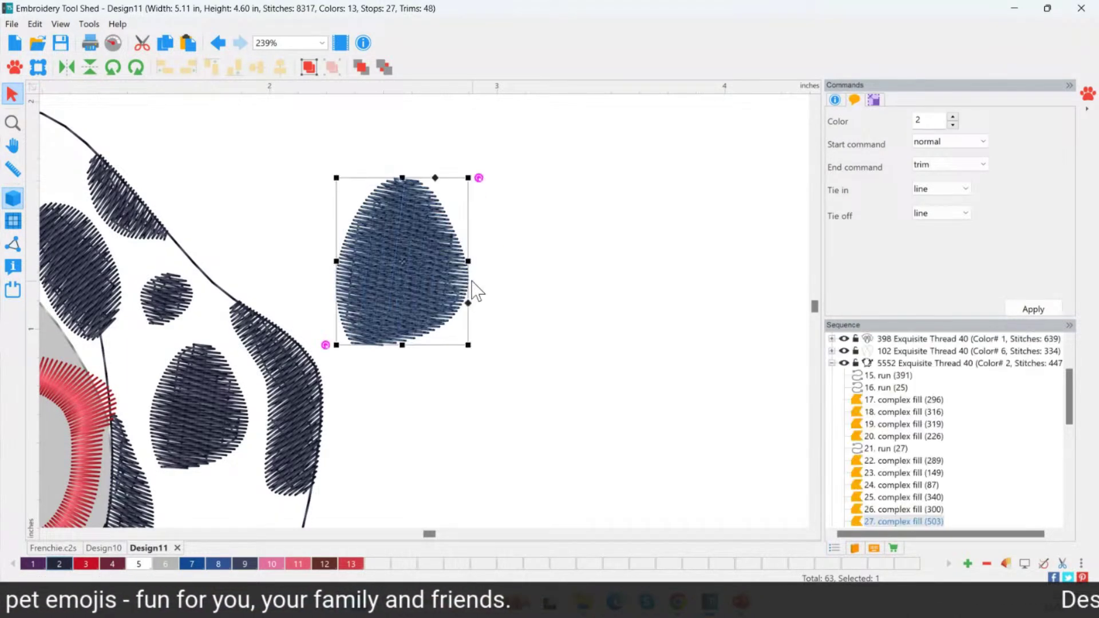
Narrow the copied spot and skew its top to the right
drag(468, 261, 440, 262)
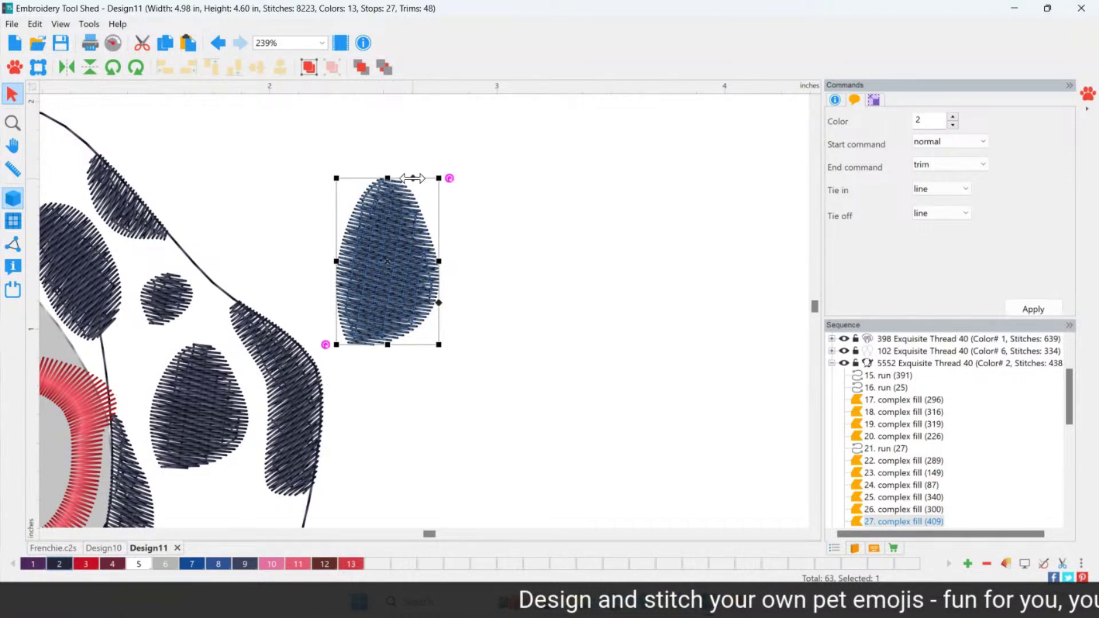
drag(413, 178, 450, 179)
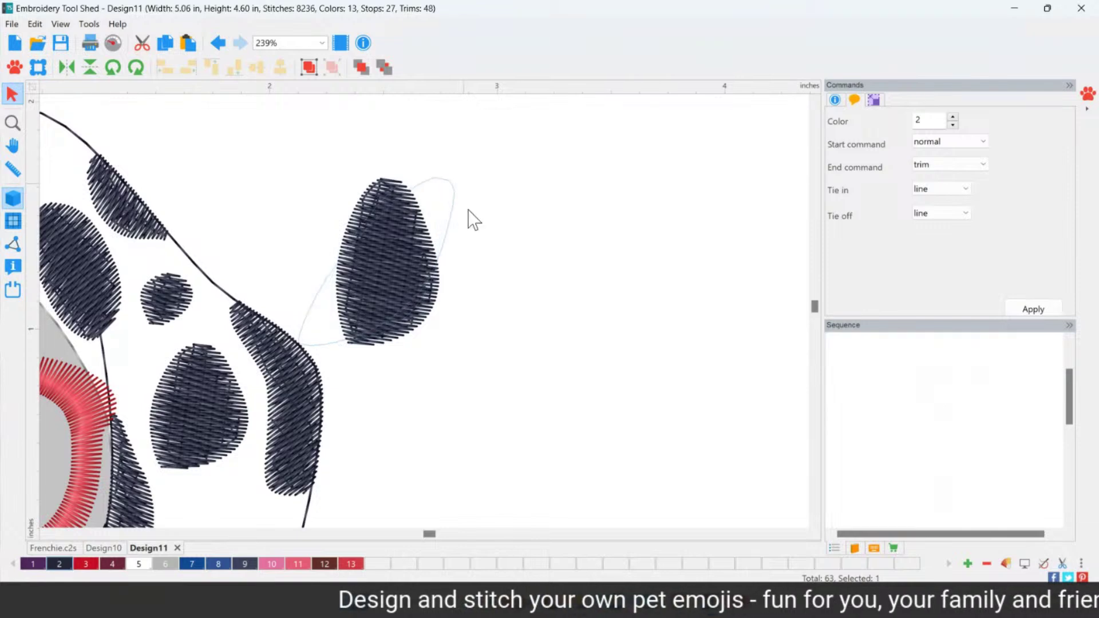
Skew the copied spot vertically, first downward and then back upward, to form a slim slanted leaf shape
drag(454, 304, 442, 354)
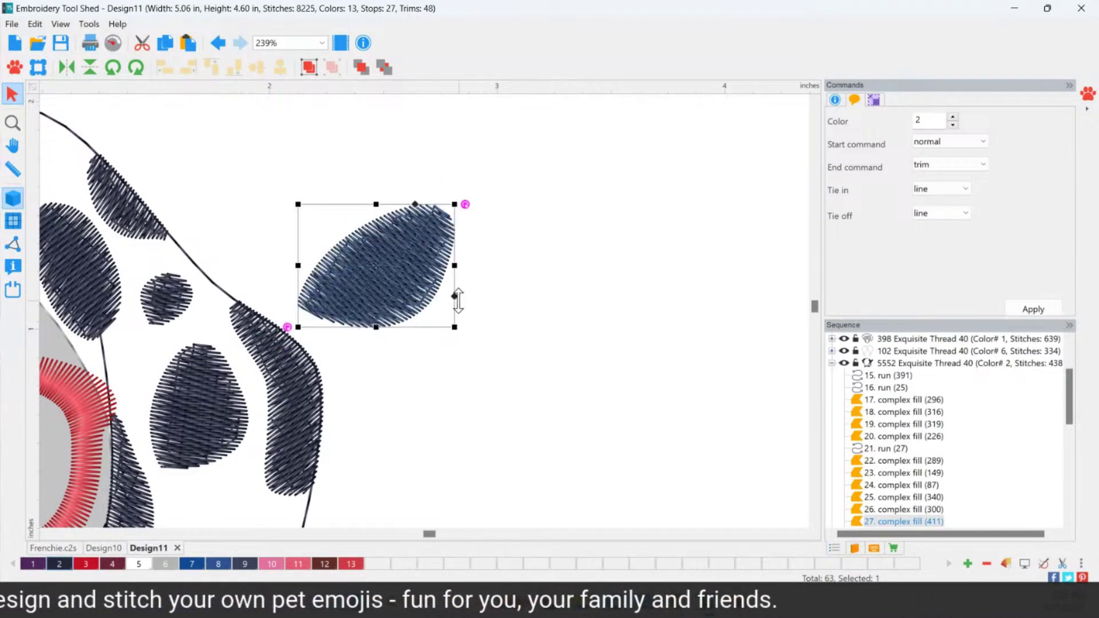
drag(458, 299, 459, 248)
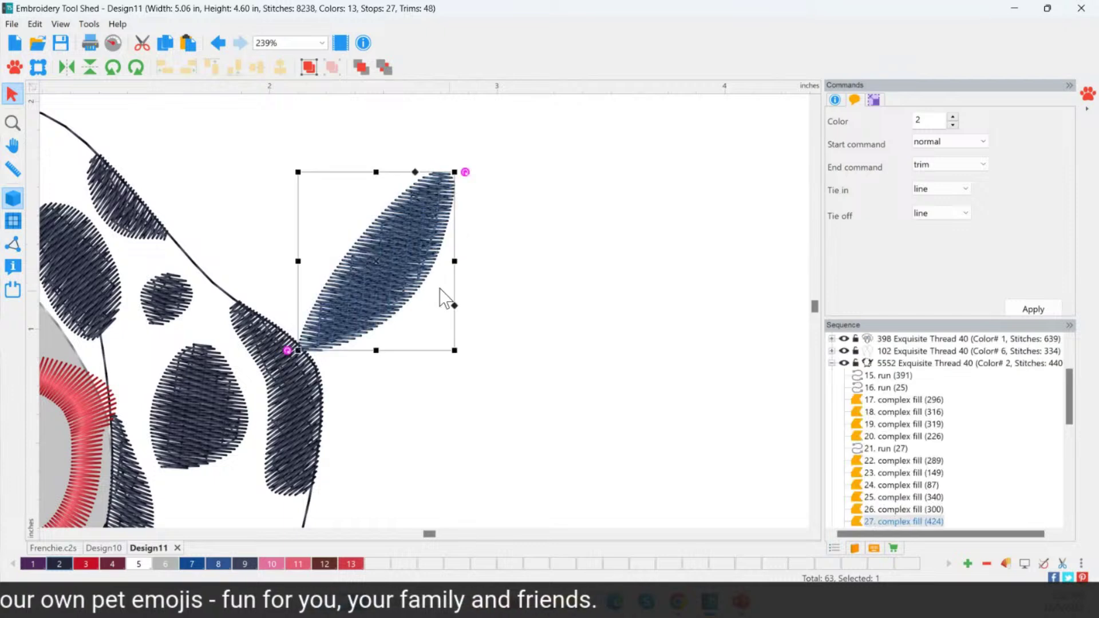
Rotate the reshaped spot and move it onto the dog's forehead just under the top head outline
click(13, 123)
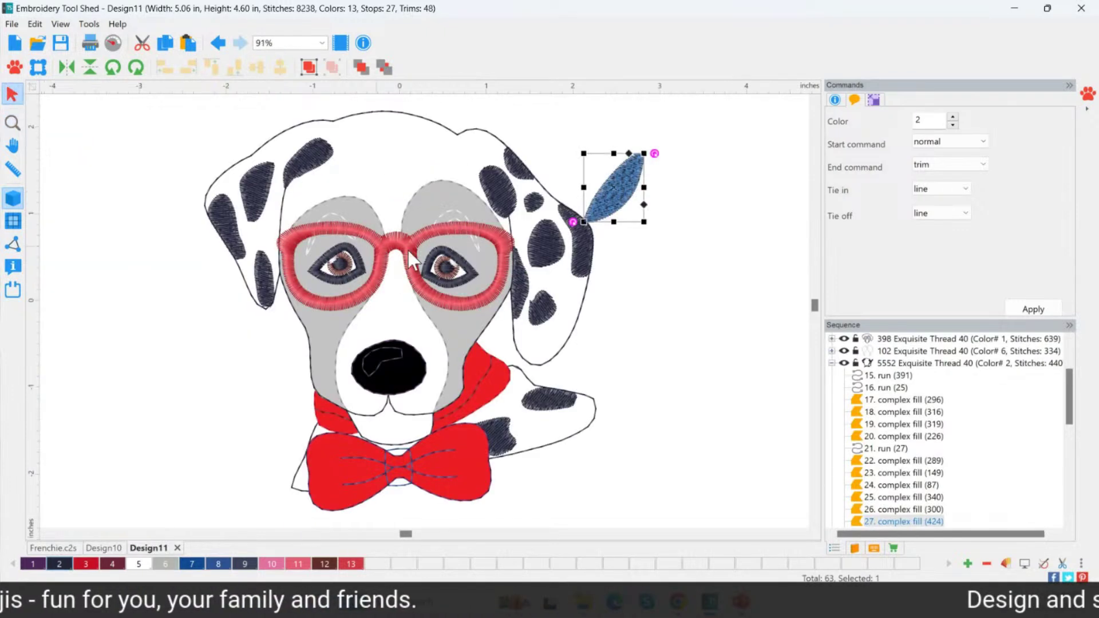
drag(655, 157, 594, 143)
drag(624, 198, 422, 155)
drag(453, 111, 439, 98)
drag(428, 152, 438, 132)
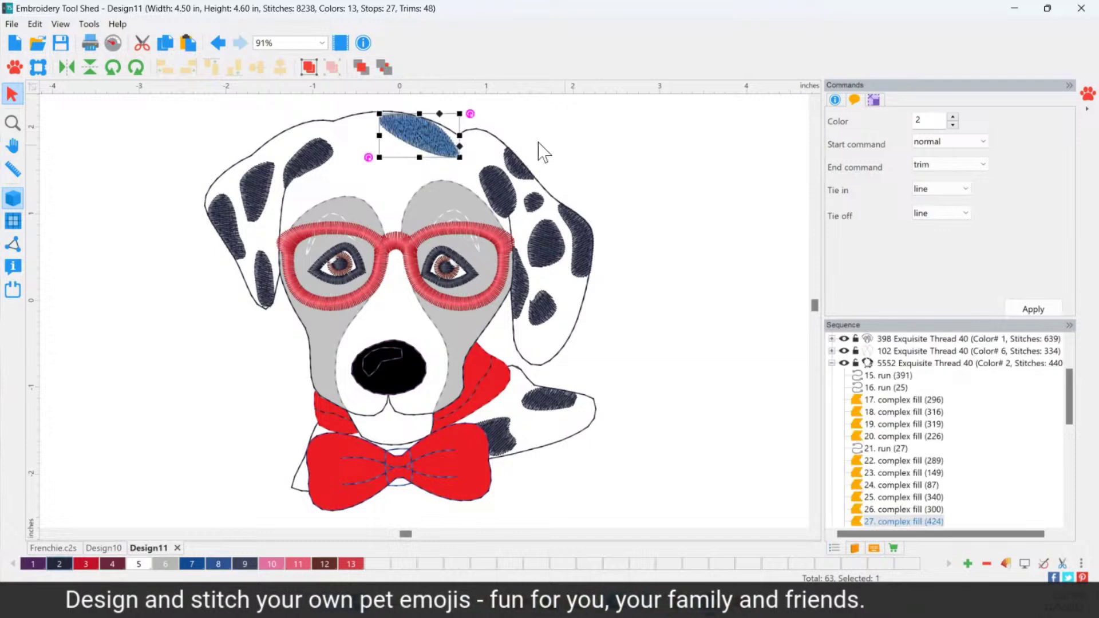
Flip the forehead spot vertically, then rotate and nudge it so its curved edge follows the top head outline
click(90, 70)
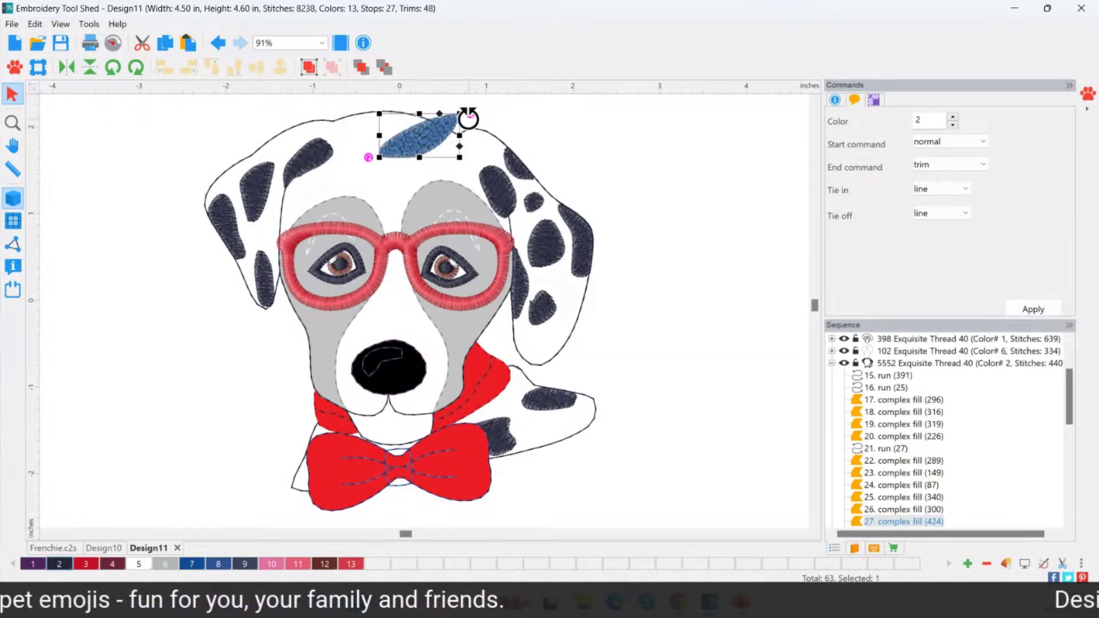
drag(469, 114, 427, 137)
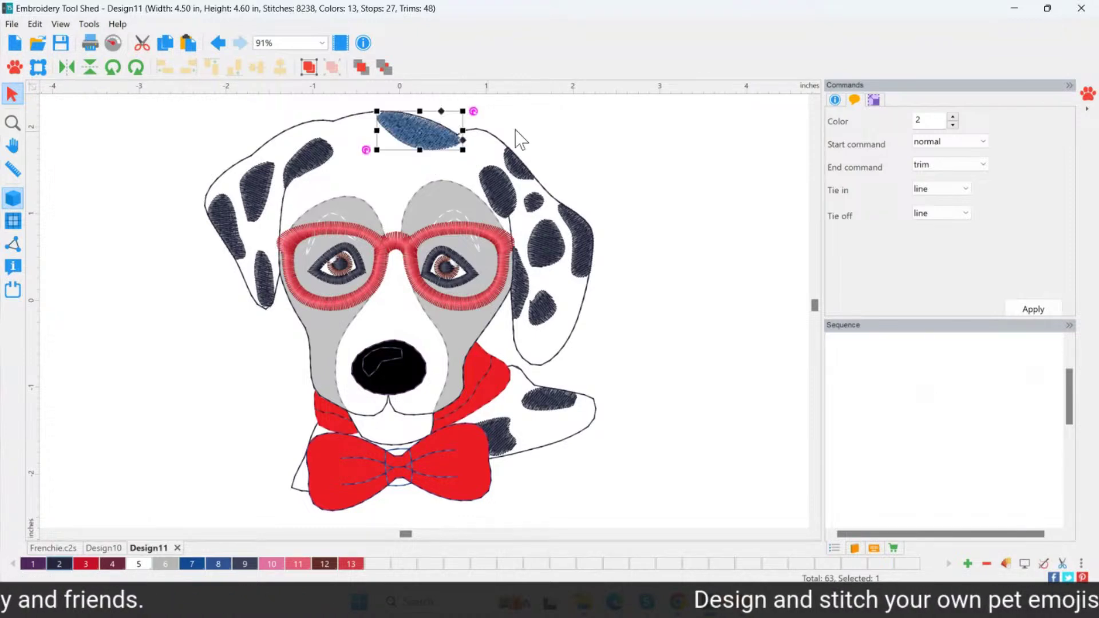
click(653, 138)
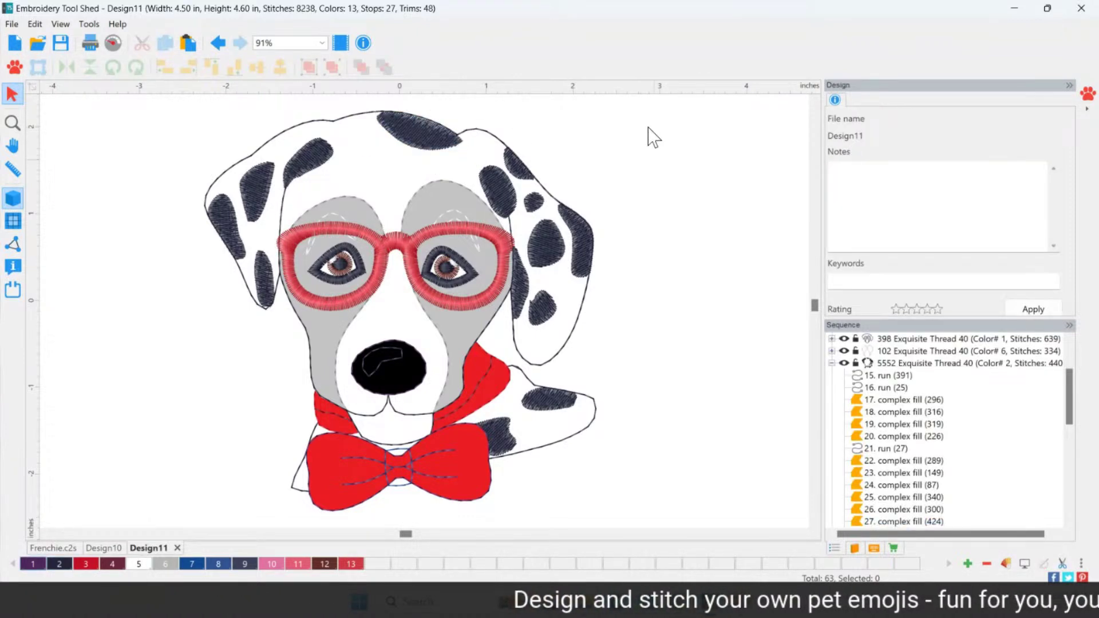
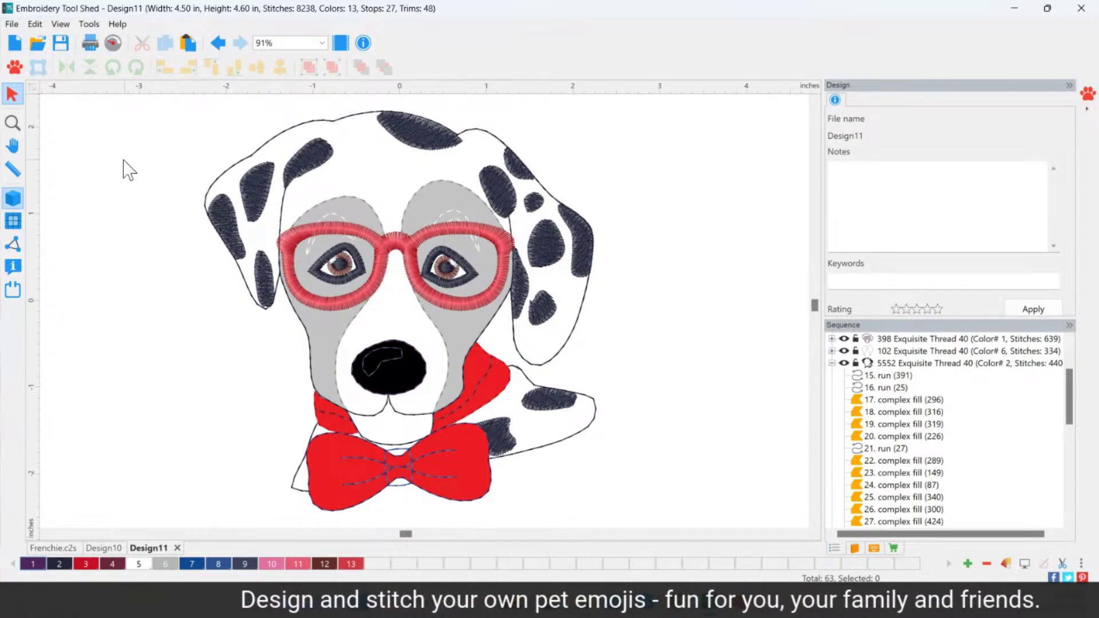
Insert another Dogs emoji with face 001 and eye style 007 into the design
scroll(129, 170, down, 1)
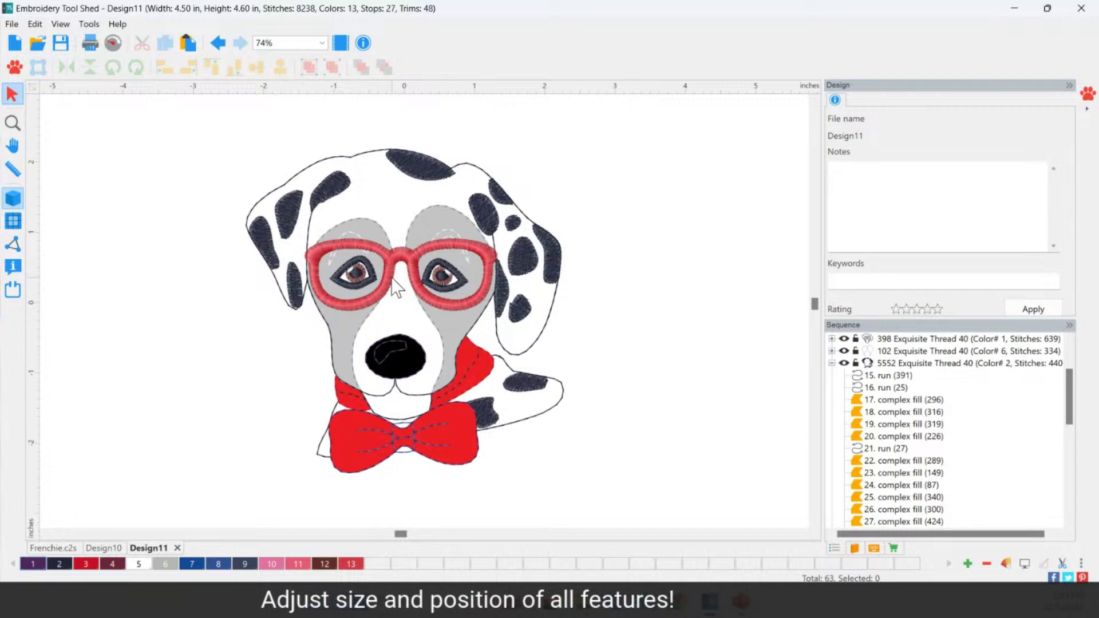
click(15, 61)
click(261, 110)
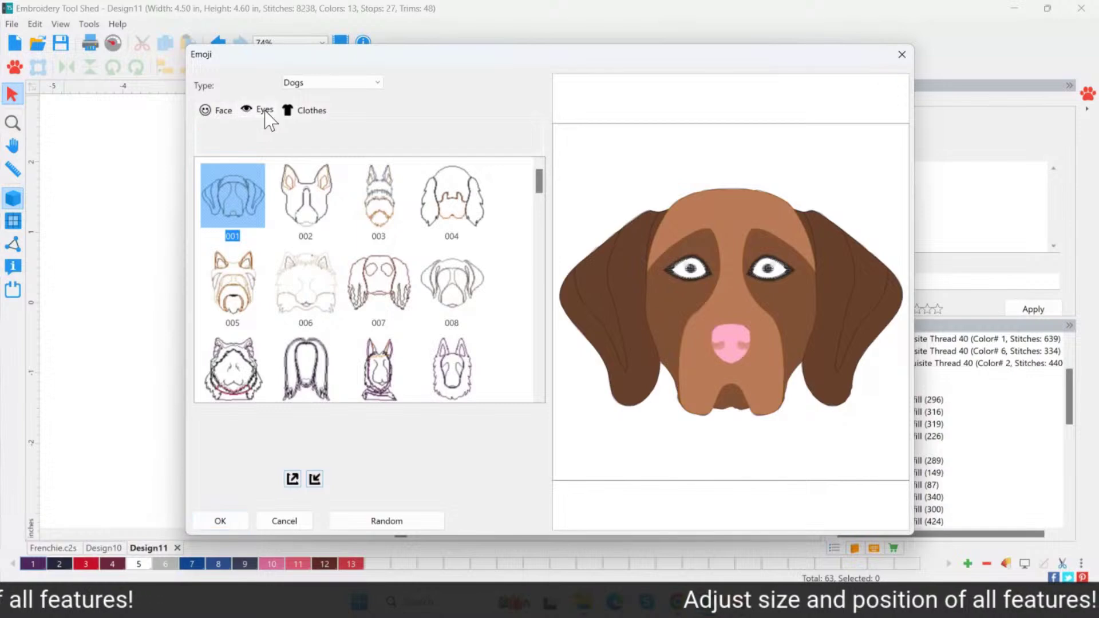
click(334, 297)
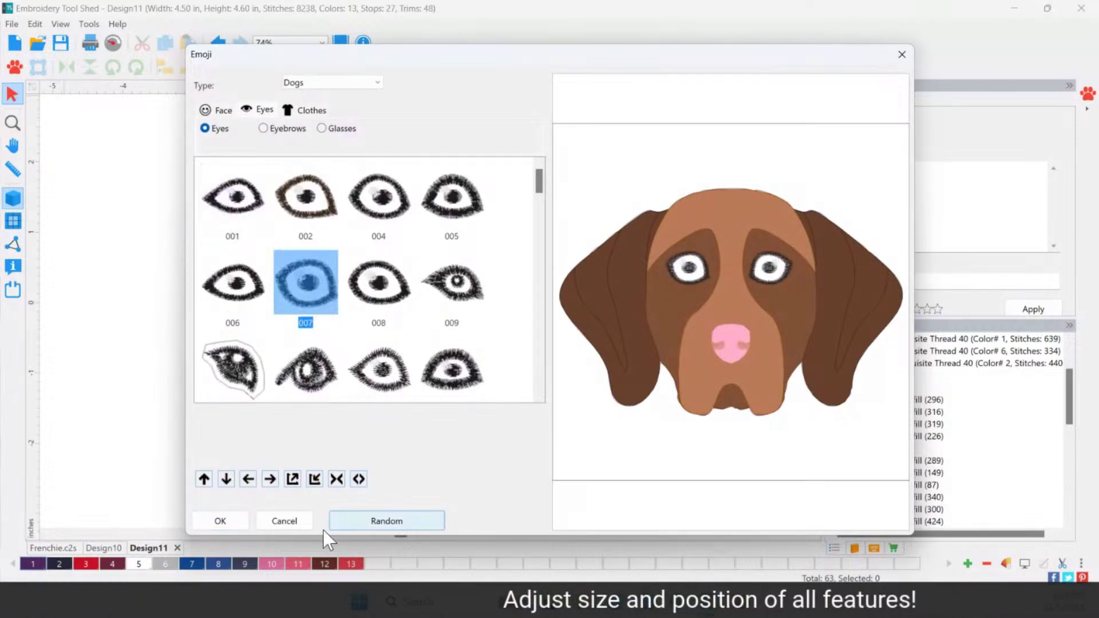
click(220, 520)
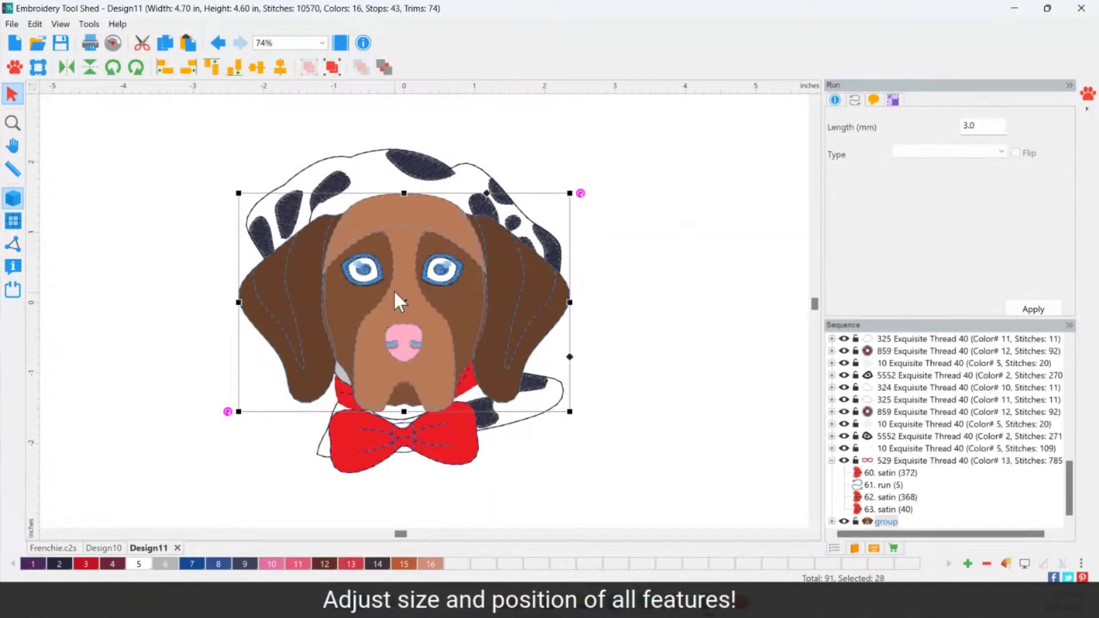
Move the inserted brown dog into the empty area beside the Dalmatian and ungroup its parts
drag(408, 309, 40, 327)
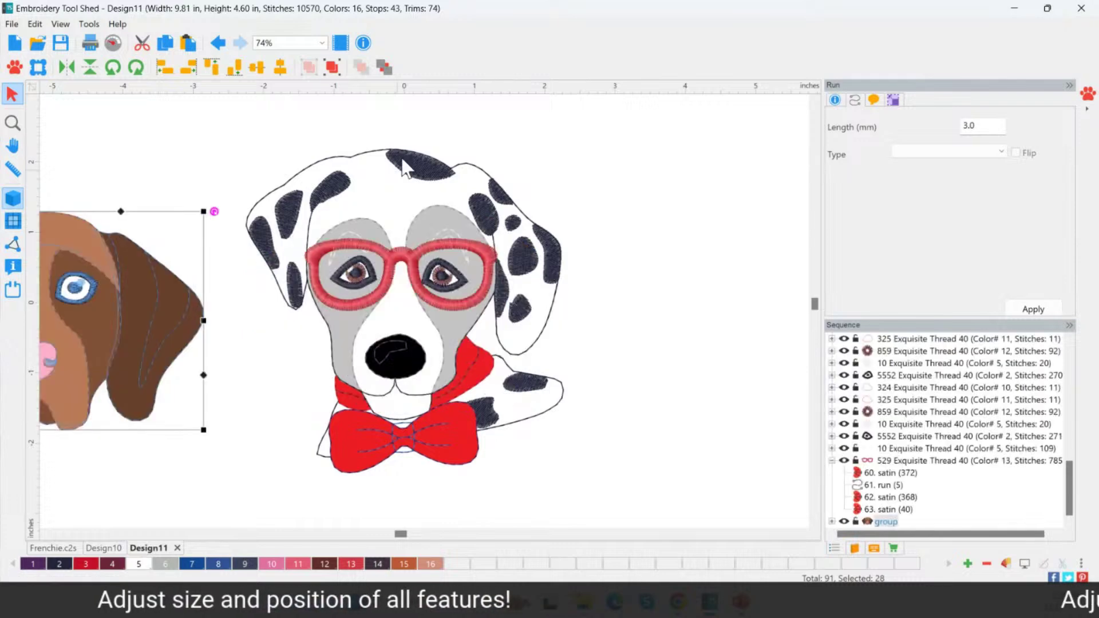
click(232, 456)
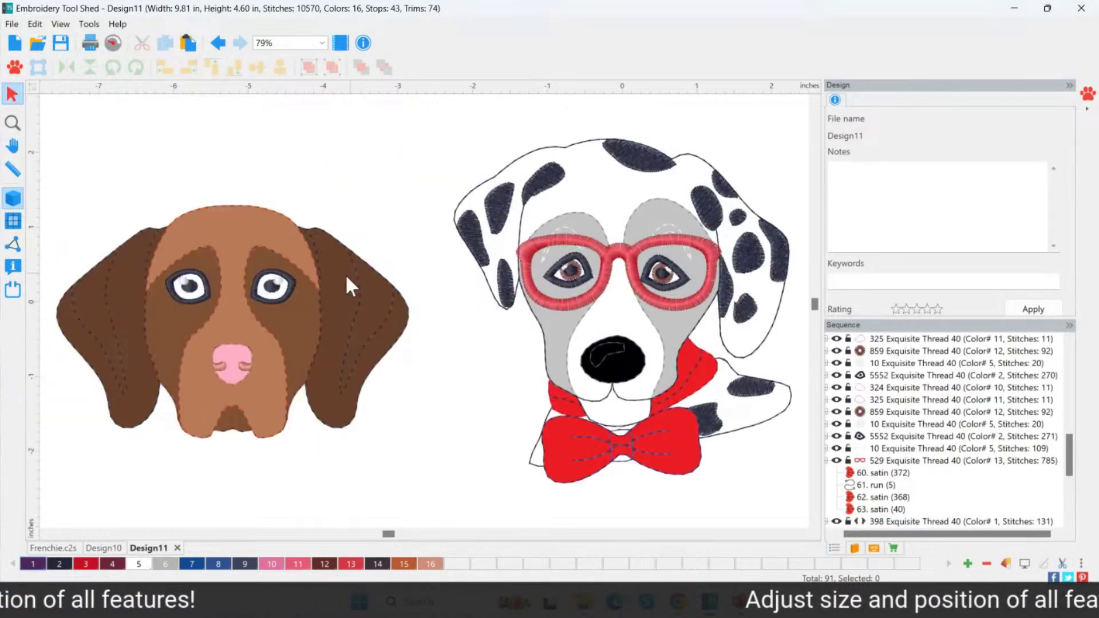
click(280, 289)
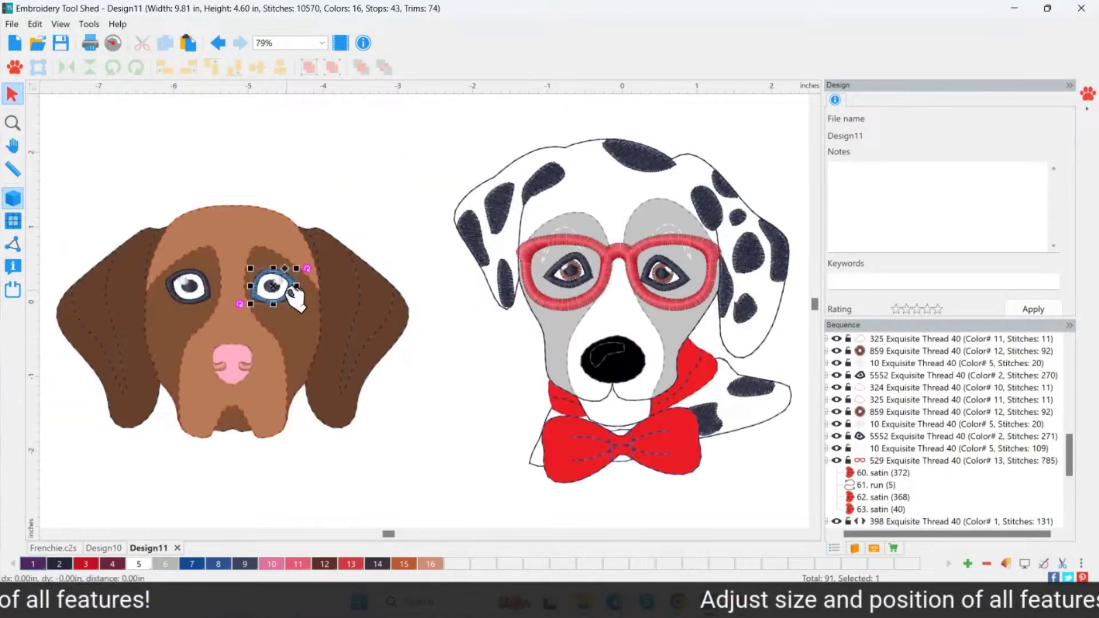
Delete the brown dog's light-brown forehead and muzzle pieces and the outlines along the inner ear edges
click(254, 210)
key(Delete)
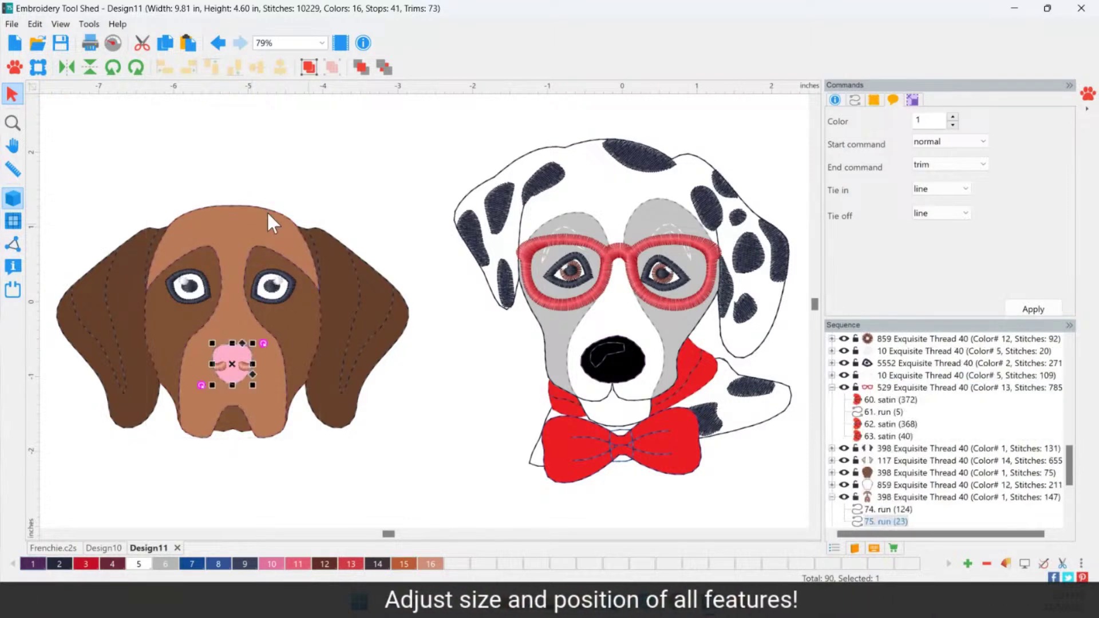
click(331, 235)
key(Delete)
key(Delete)
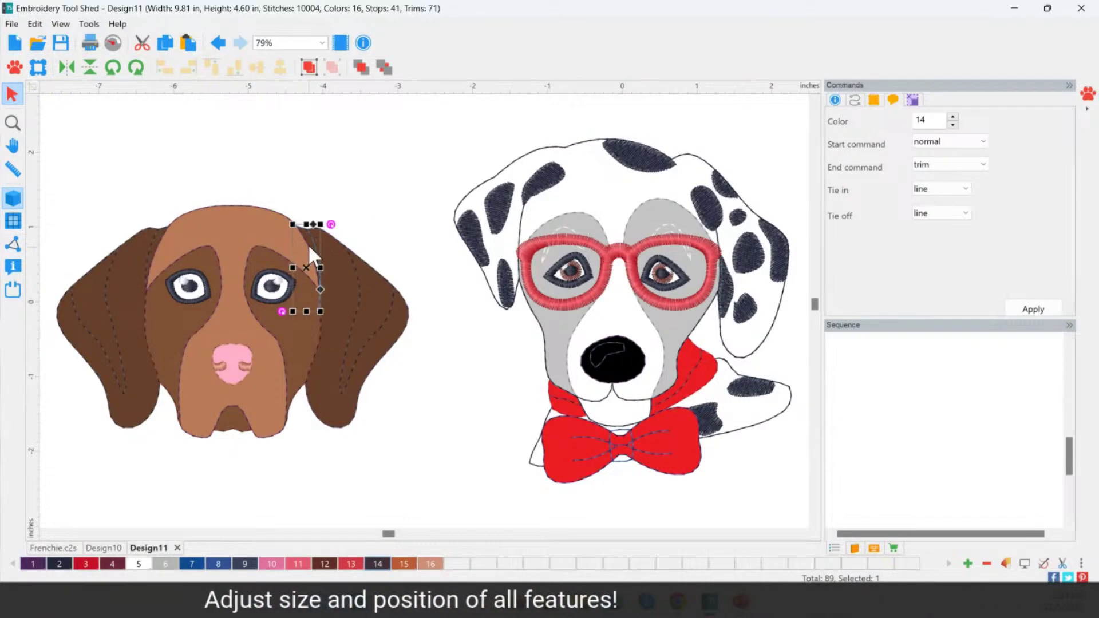
key(Delete)
key(Delete)
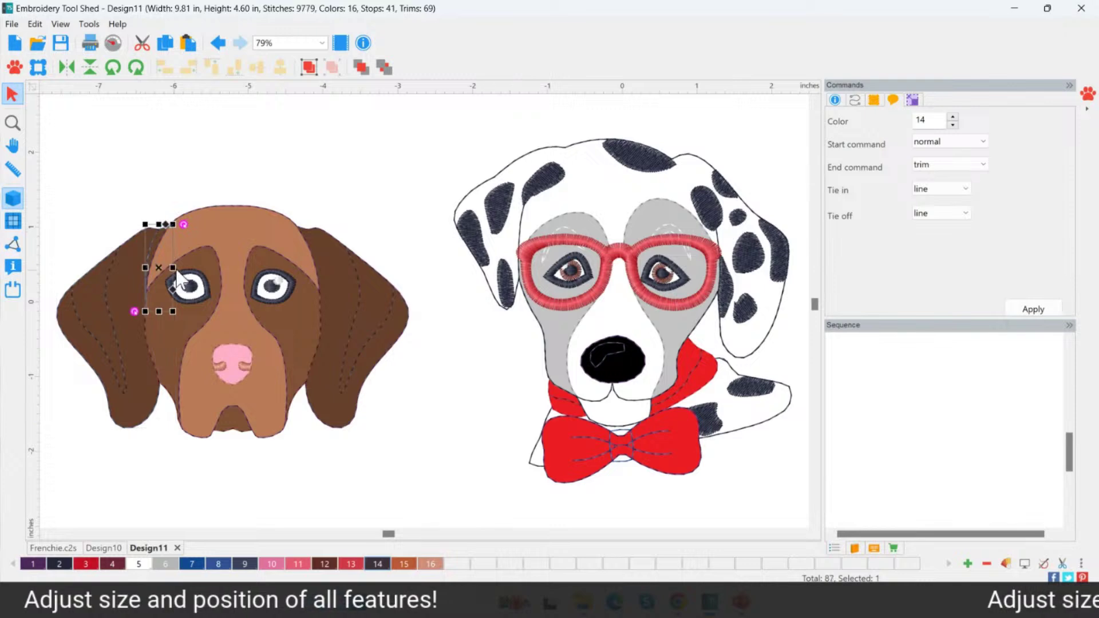
key(Escape)
click(193, 249)
key(Delete)
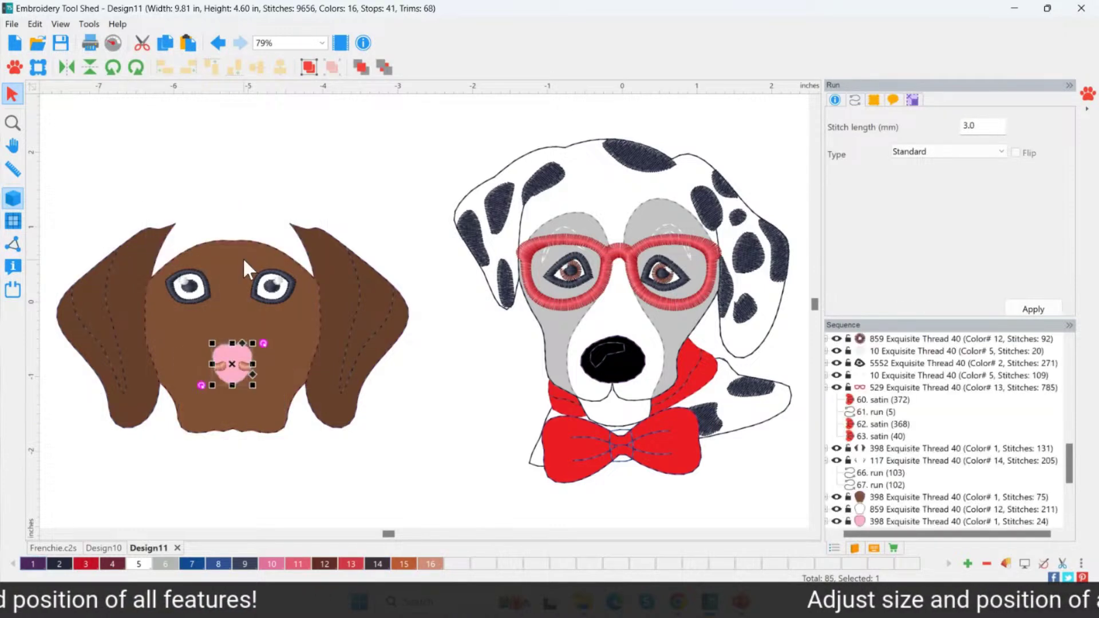
Delete the brown dog's nose parts and the dark-brown head shape, keeping the eyes
key(Escape)
click(245, 243)
click(229, 355)
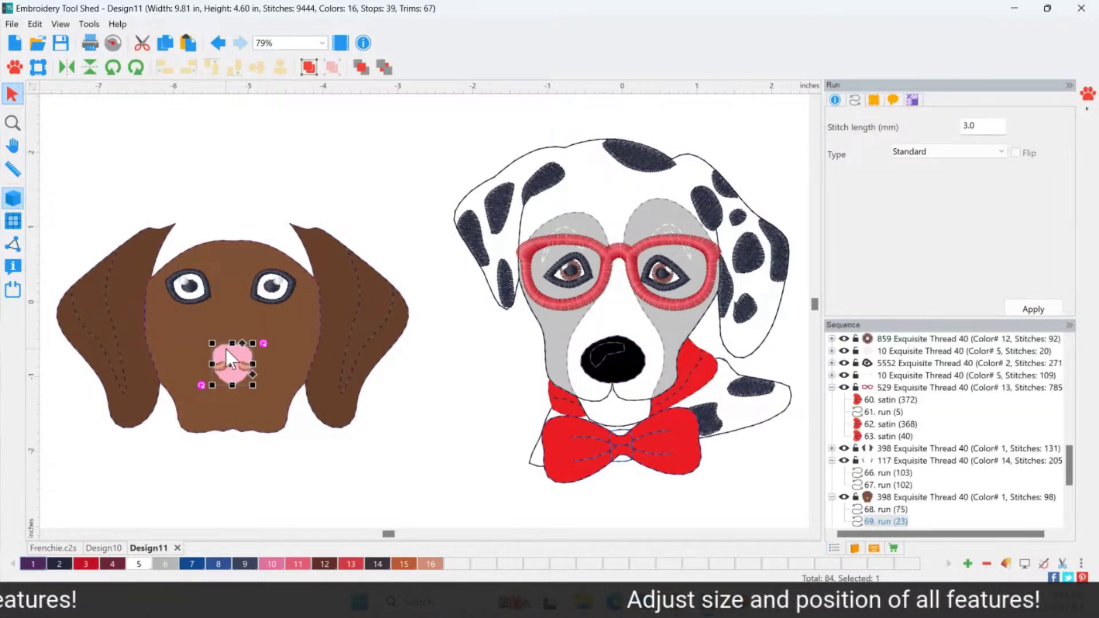
key(Delete)
key(Escape)
click(232, 244)
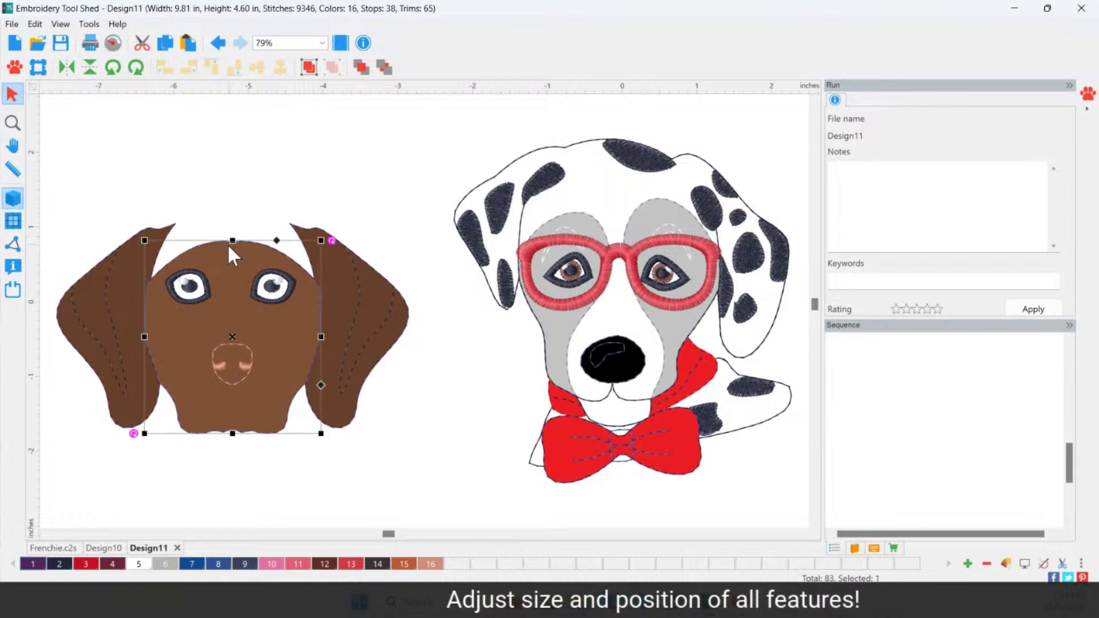
key(Delete)
drag(179, 328, 297, 421)
key(Delete)
Delete both of the brown dog's ears together with their inner crease lines
drag(91, 264, 176, 450)
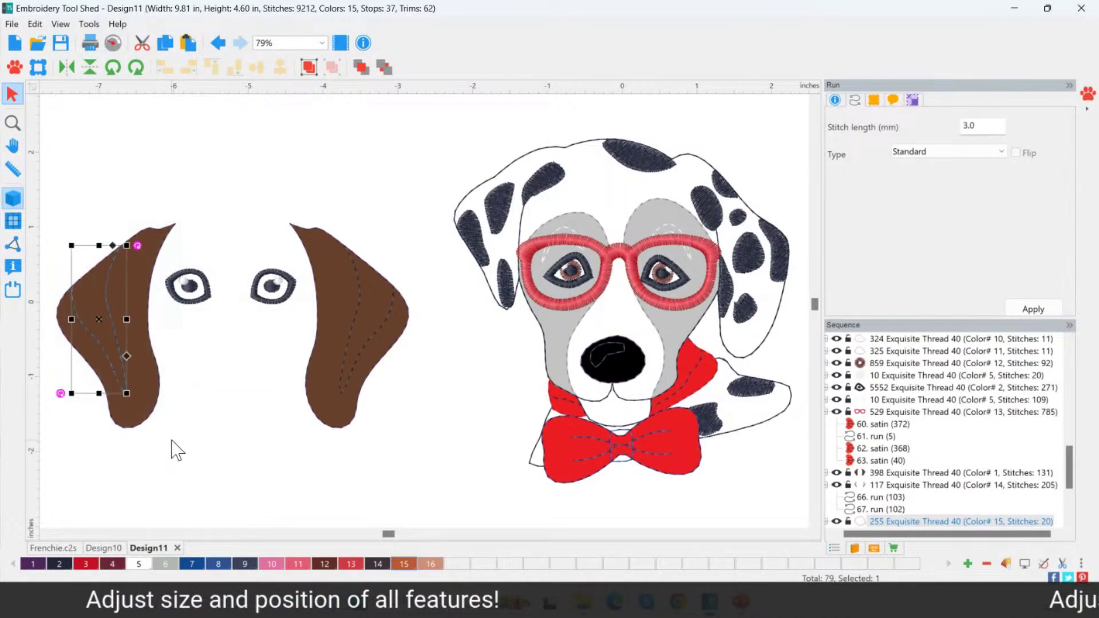
key(Delete)
click(152, 266)
click(145, 261)
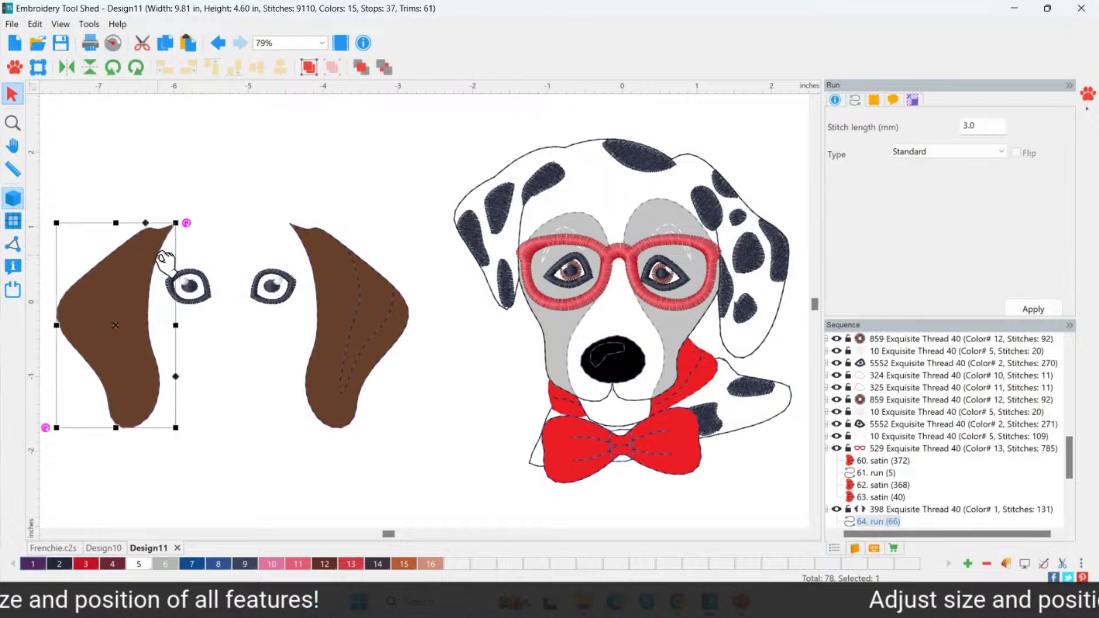
key(Delete)
drag(294, 233, 294, 234)
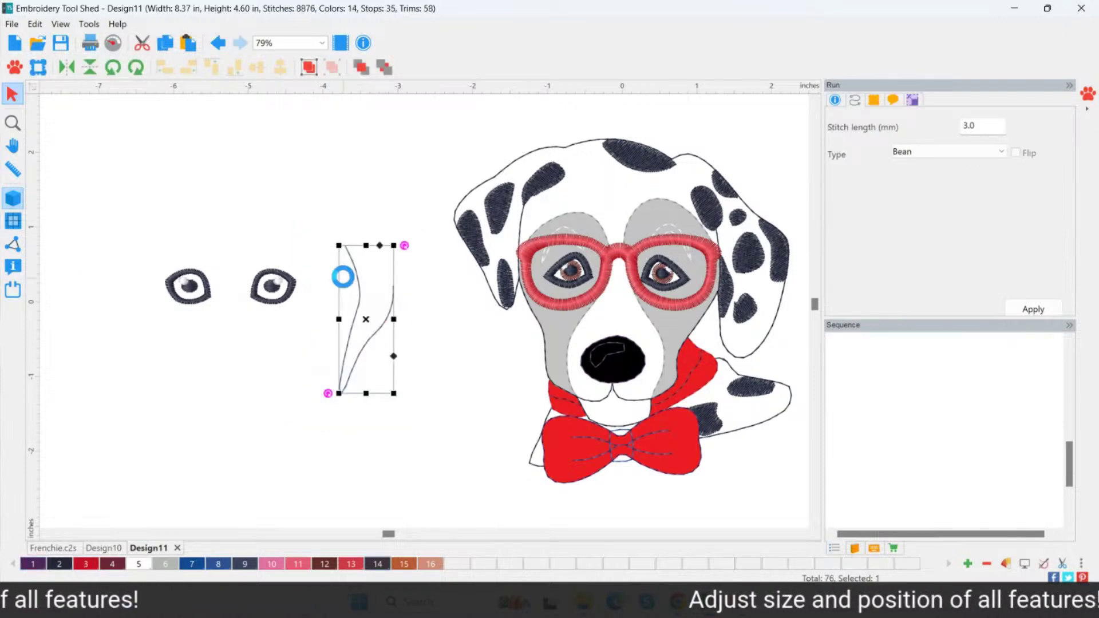
key(Delete)
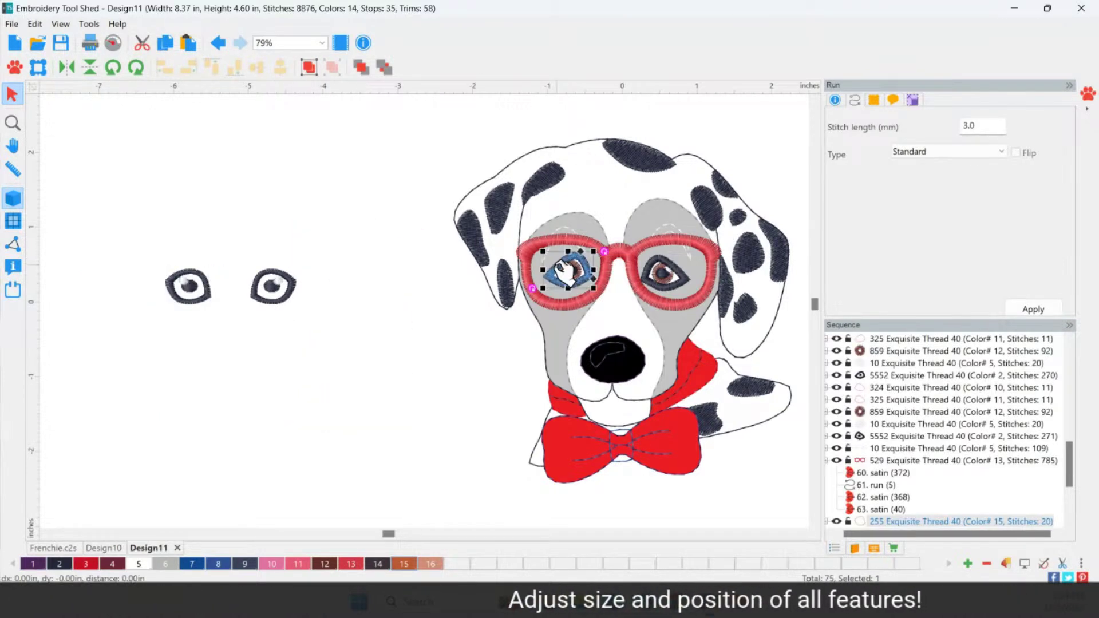
Delete the dark outline and the small pupil pieces of the Dalmatian's left-hand eye
click(578, 275)
key(Delete)
key(Delete)
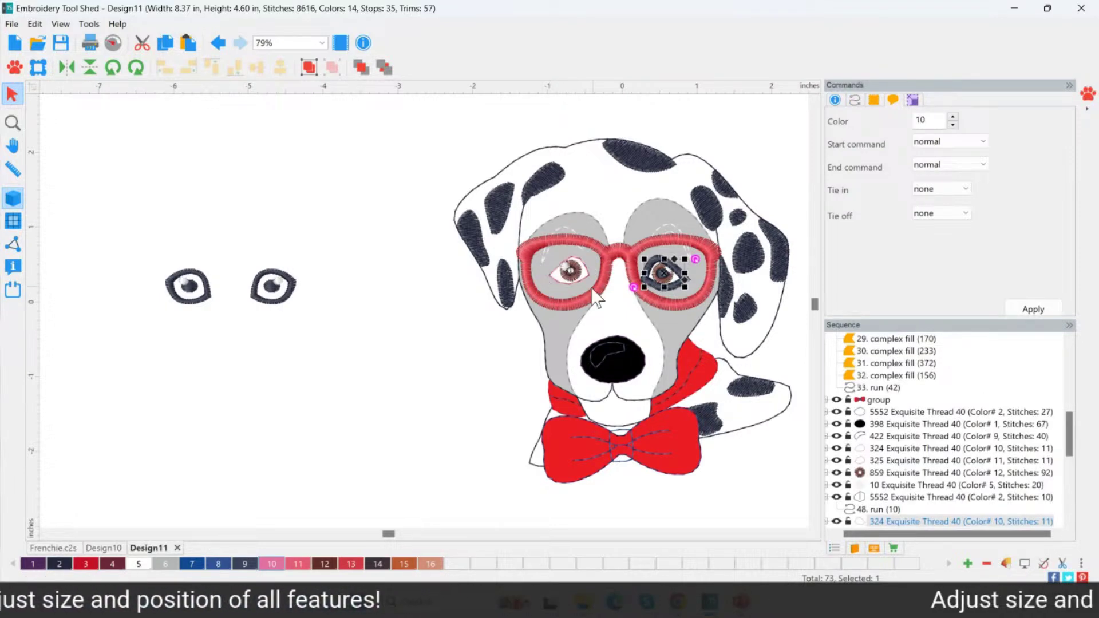
key(Escape)
click(545, 273)
key(Delete)
key(Delete)
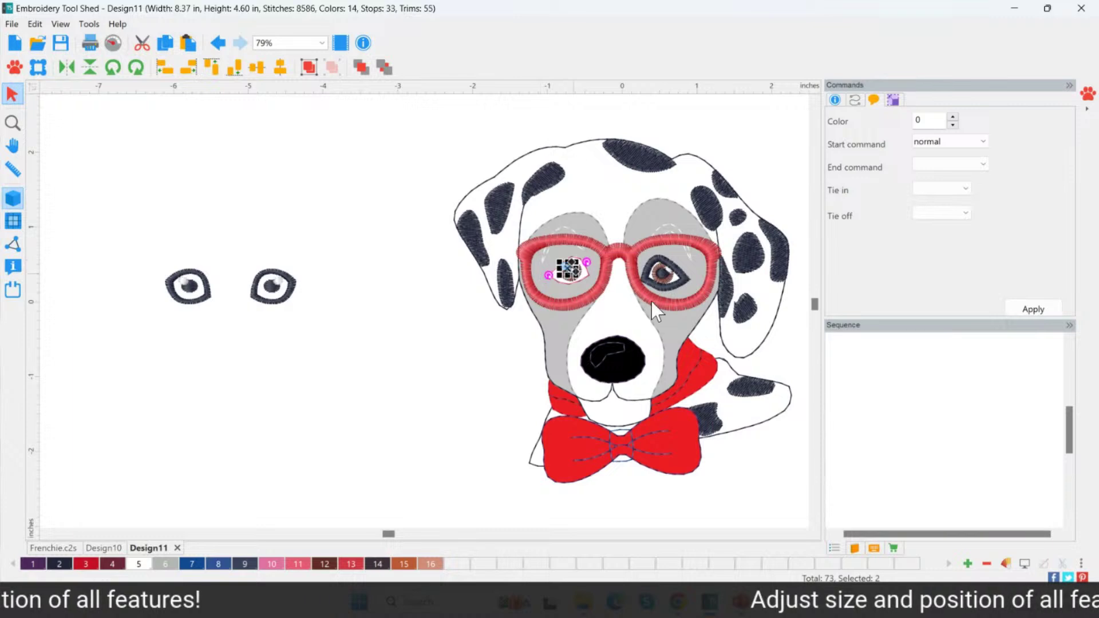
Delete the brown iris, the white area and the remaining thin outlines of the Dalmatian's left-hand eye
click(578, 279)
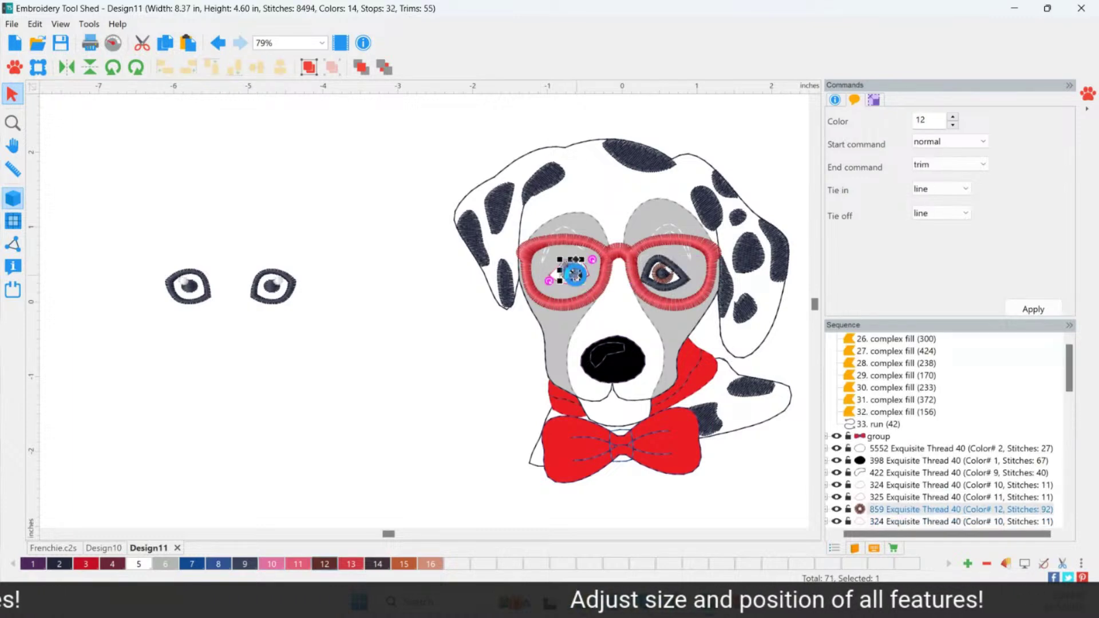
key(Delete)
click(582, 281)
key(Delete)
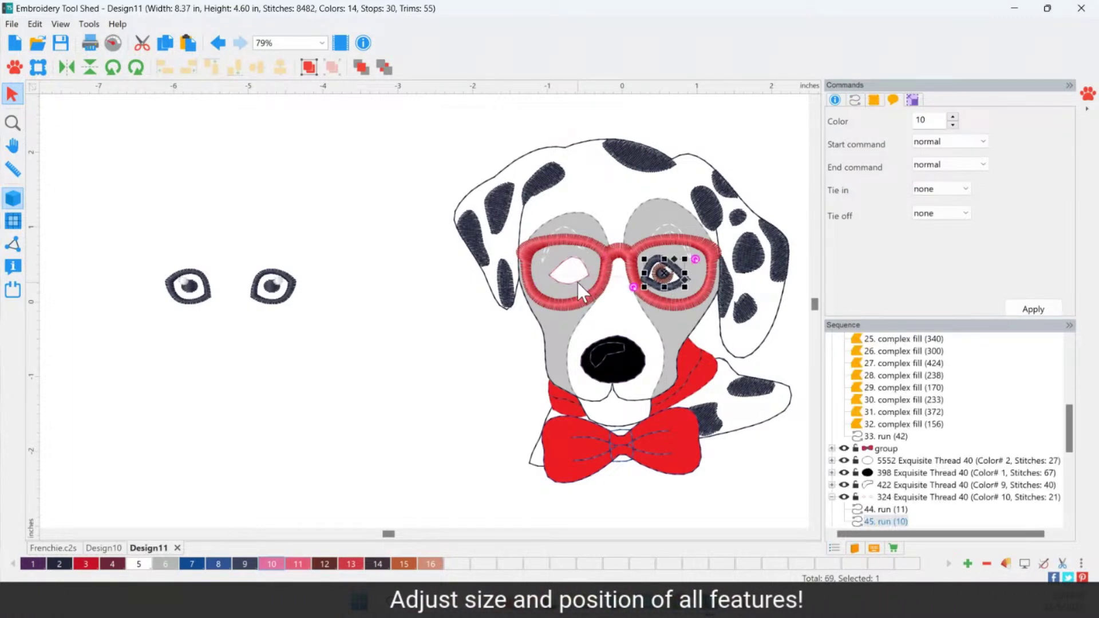
click(579, 283)
key(Delete)
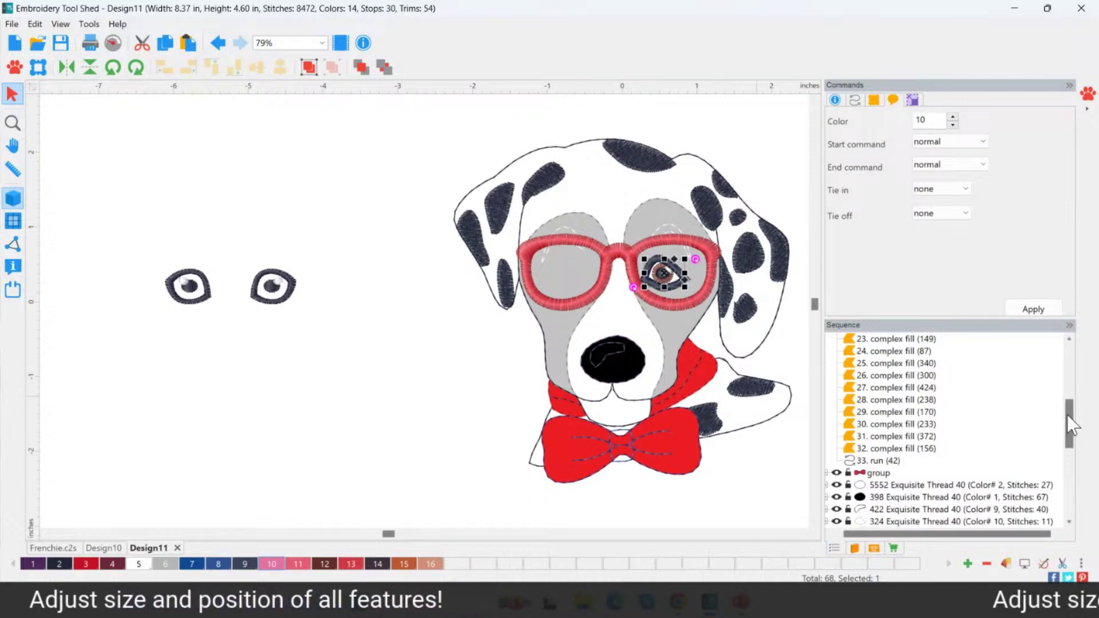
Delete the iris, pupil, dark outline and white area of the Dalmatian's right-hand eye, keeping the eyebrow lines
drag(1067, 414, 1067, 450)
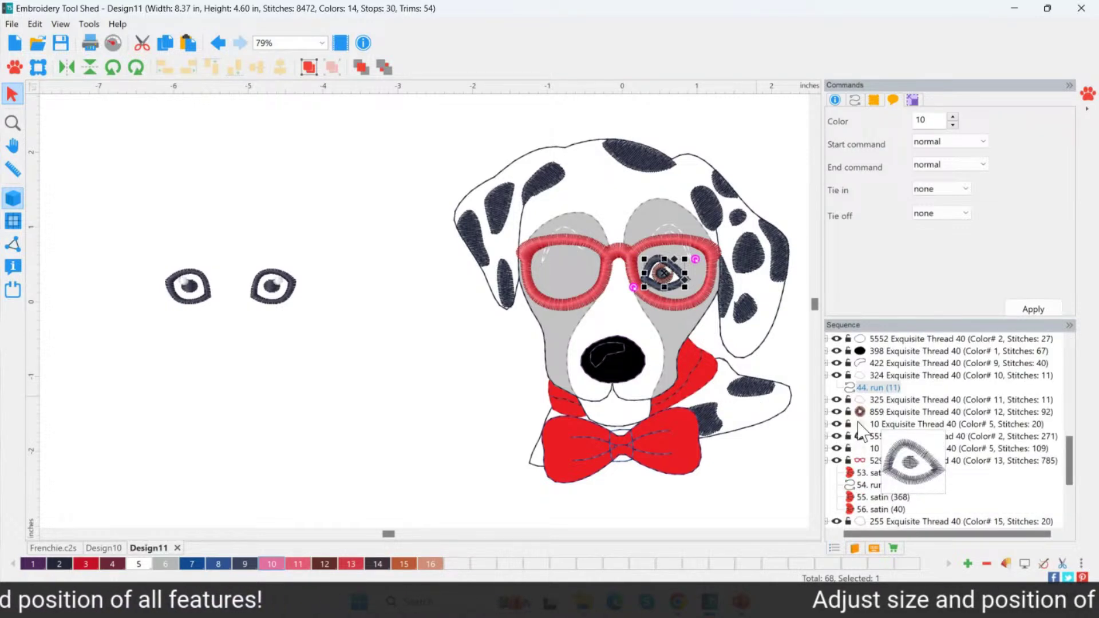
click(894, 424)
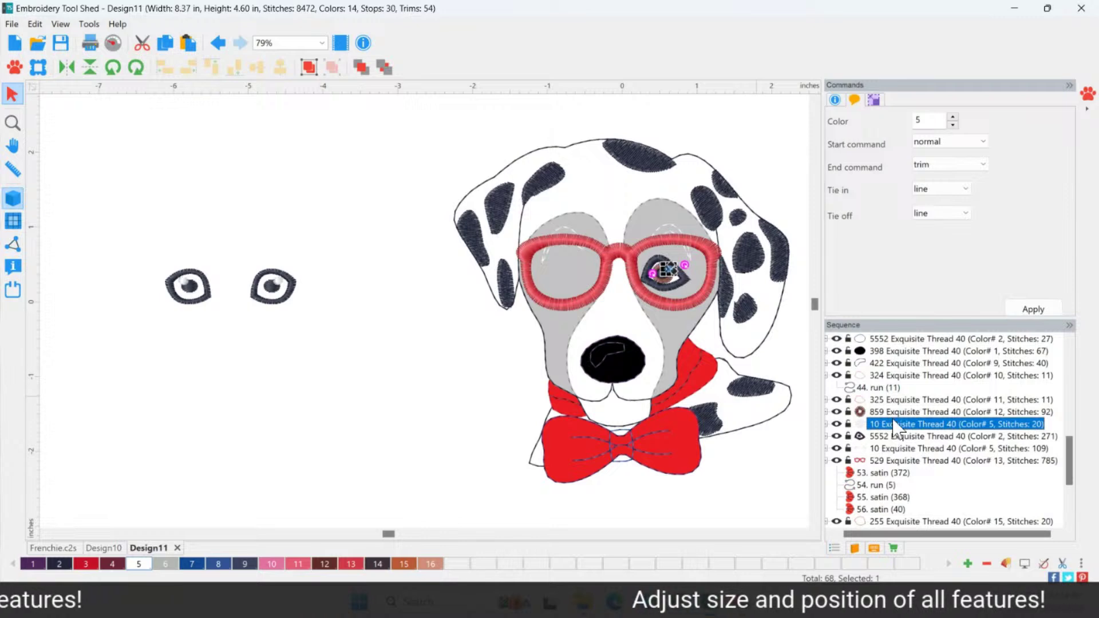
click(894, 400)
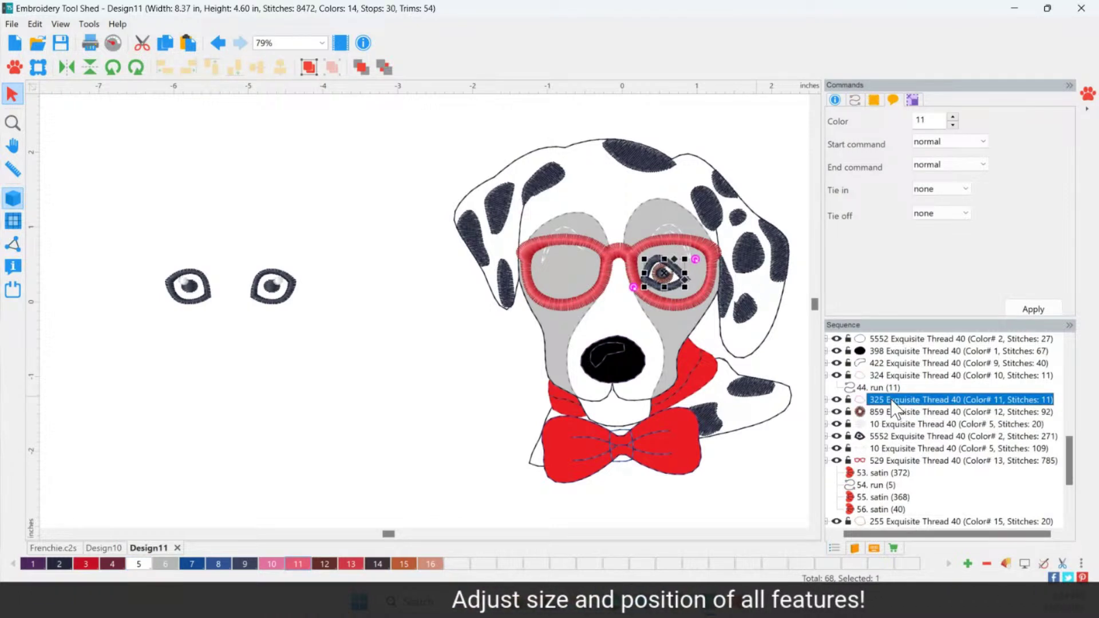
drag(895, 400, 896, 450)
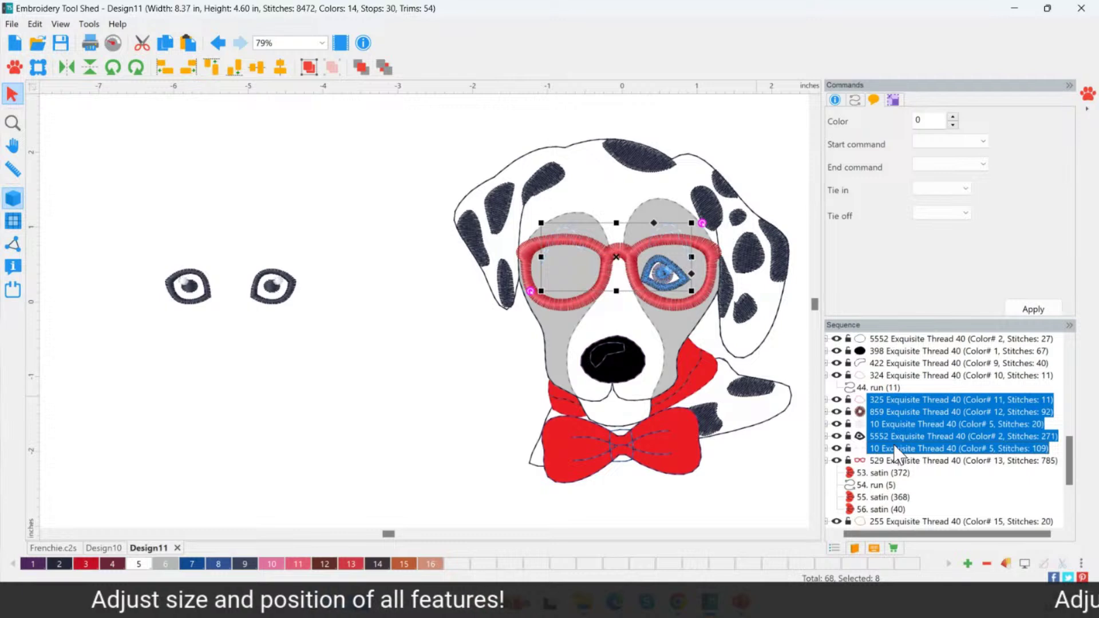
ctrl+click(897, 449)
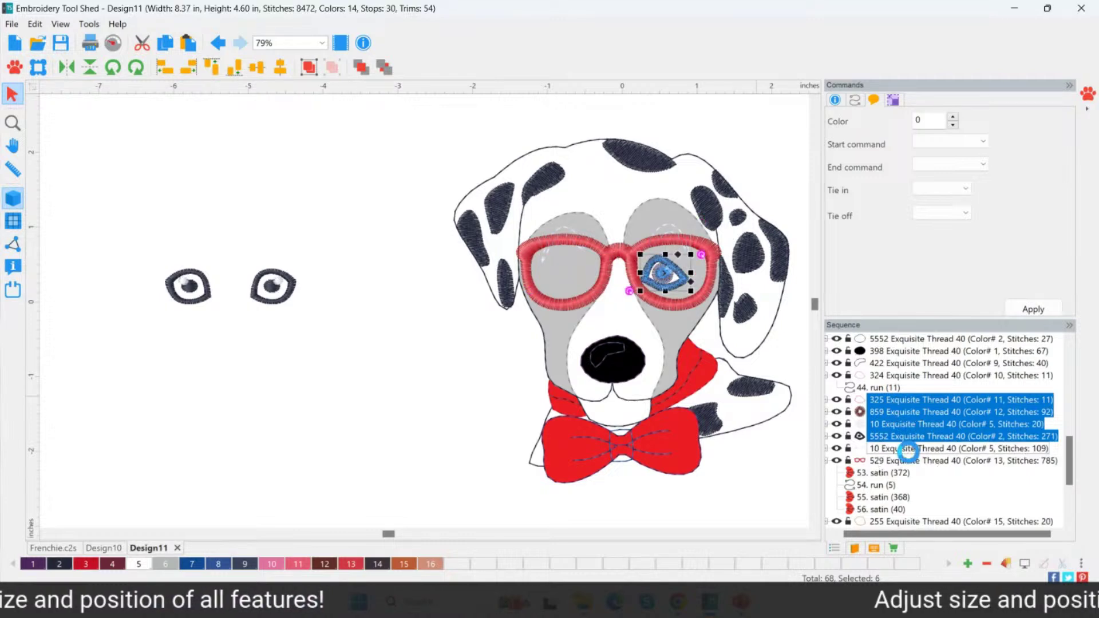
key(Delete)
click(664, 281)
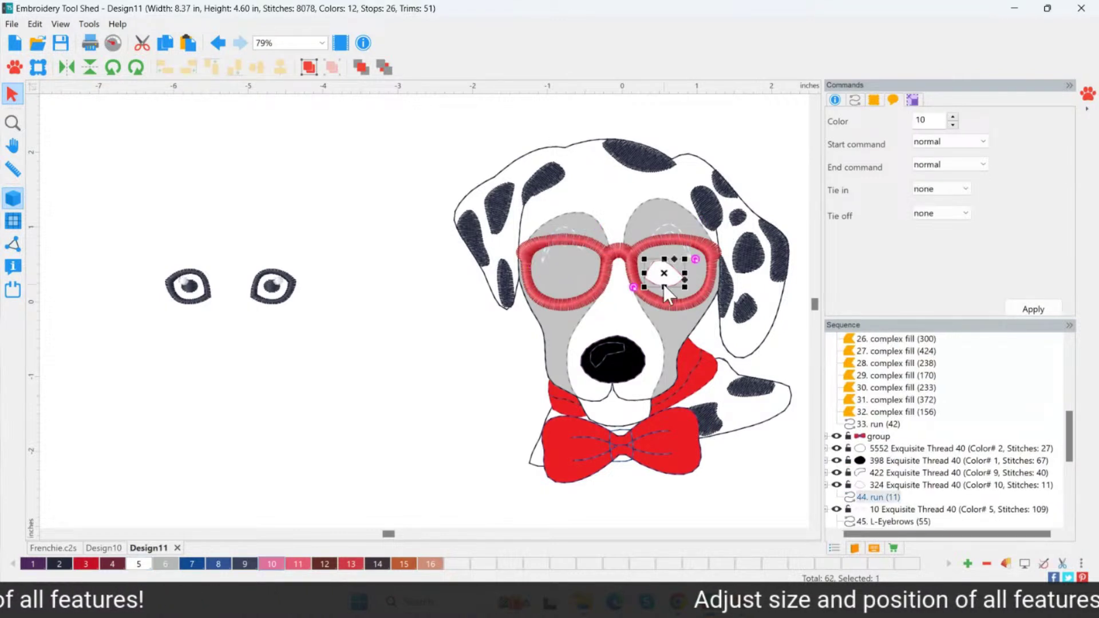
key(Delete)
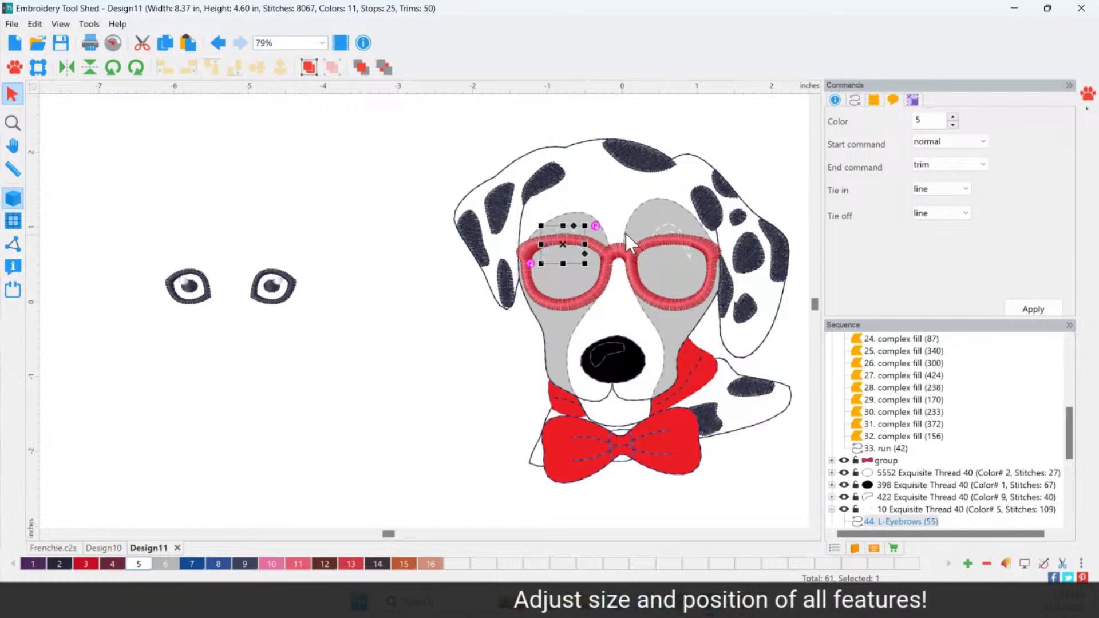
Group the parts of the left-hand replacement eye and move it into the left-hand lens of the red glasses
click(223, 296)
drag(128, 236, 240, 326)
click(308, 68)
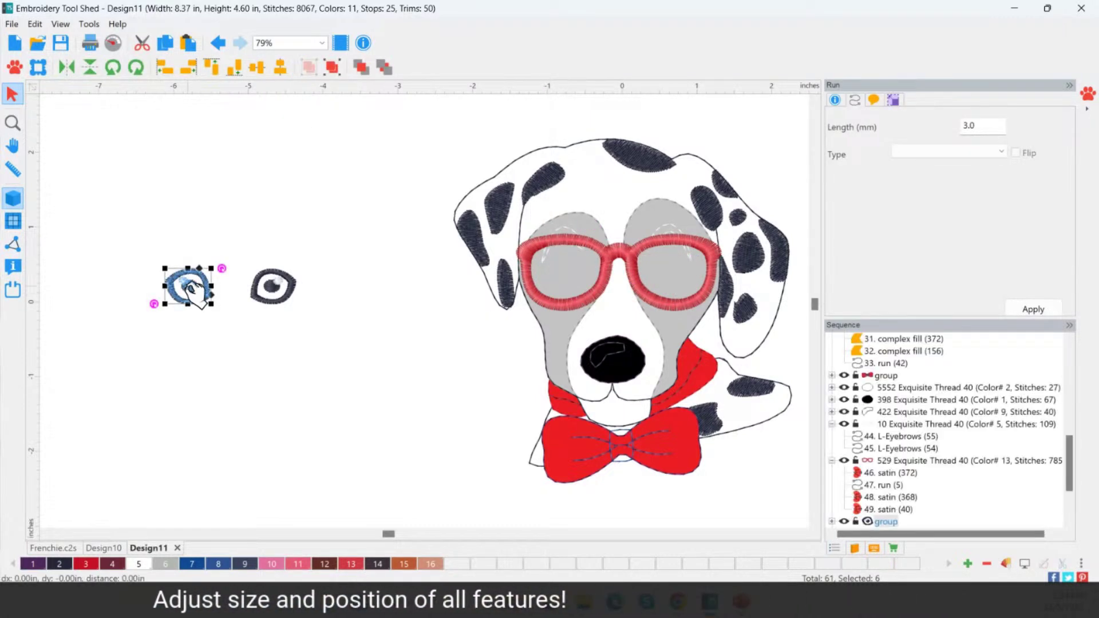
drag(188, 286, 568, 279)
Group the parts of the other replacement eye and place it in the right-hand lens of the red glasses
drag(221, 250, 297, 324)
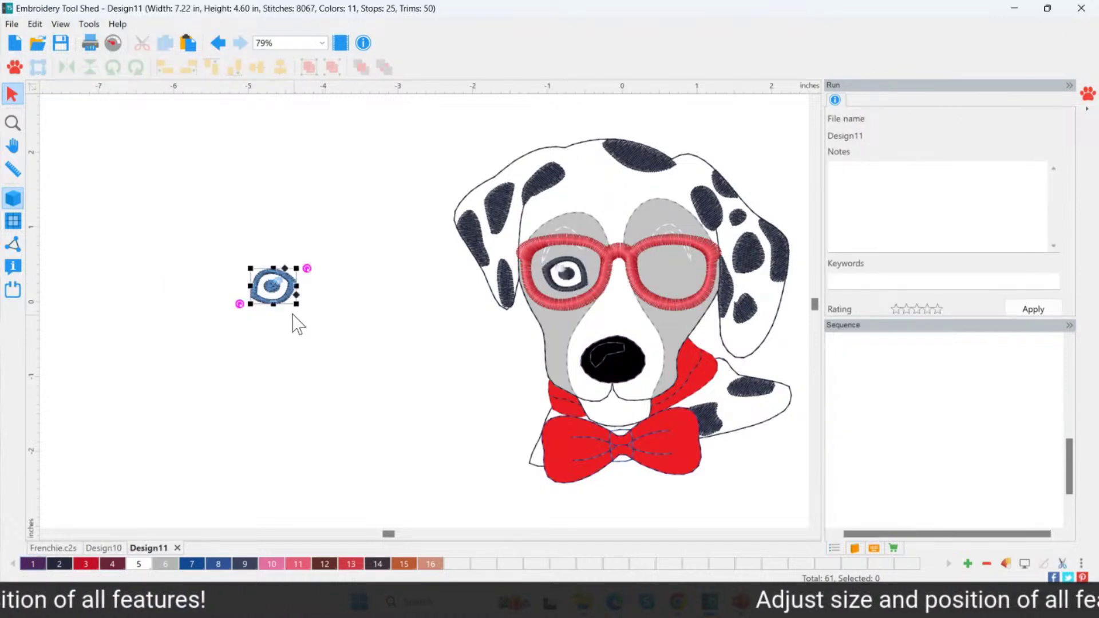
click(310, 67)
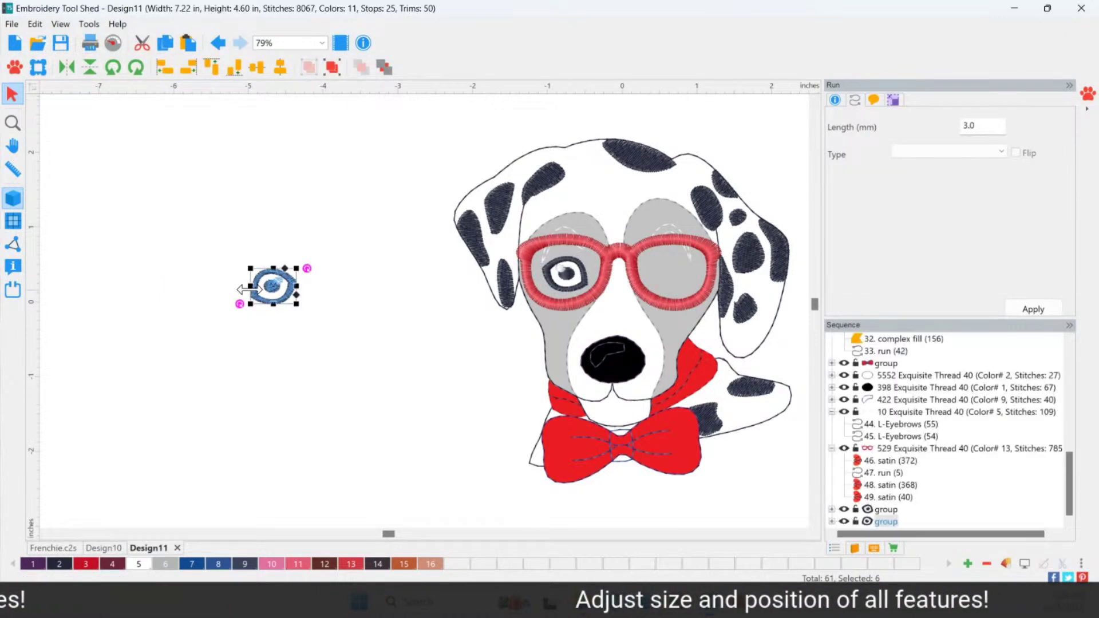
drag(276, 291, 688, 273)
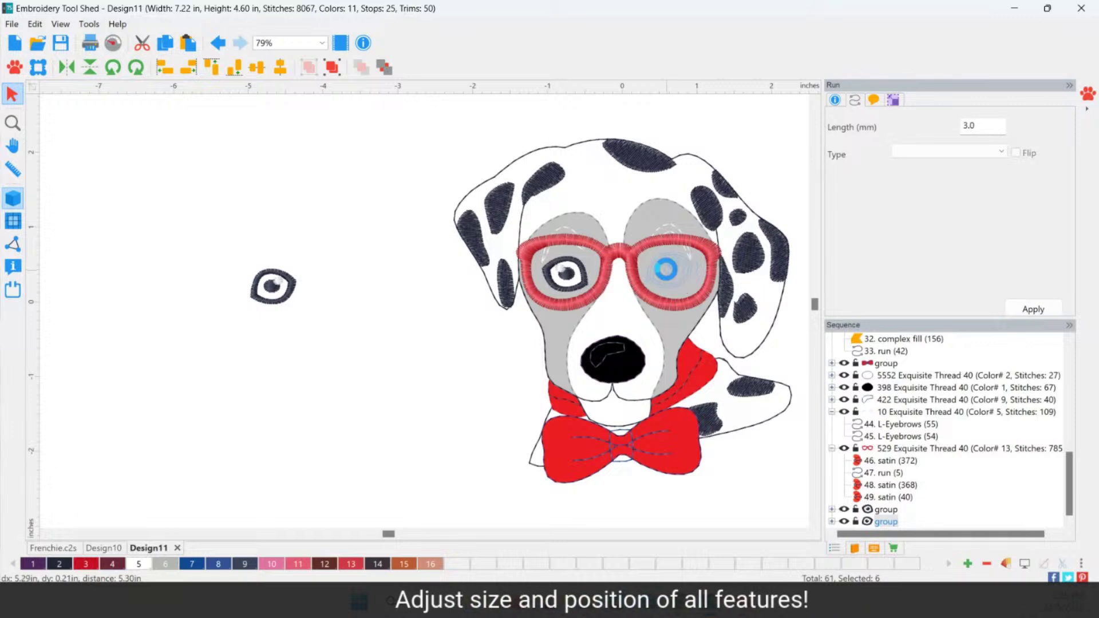
click(12, 122)
click(674, 334)
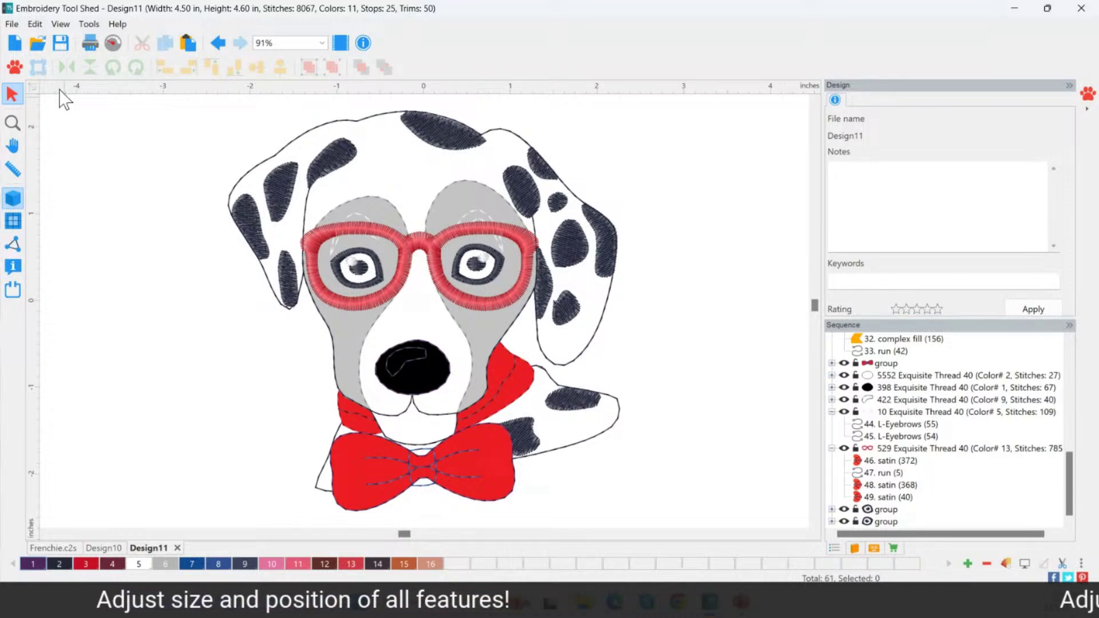
Start a new design and open the emoji creator with the type set to Cats
click(15, 44)
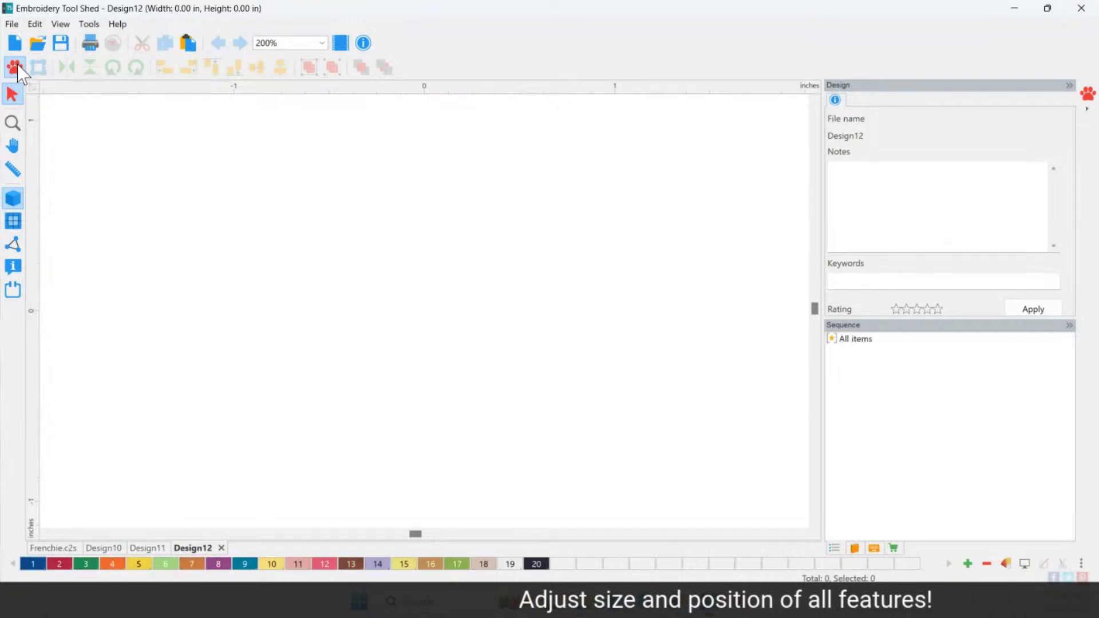
click(15, 67)
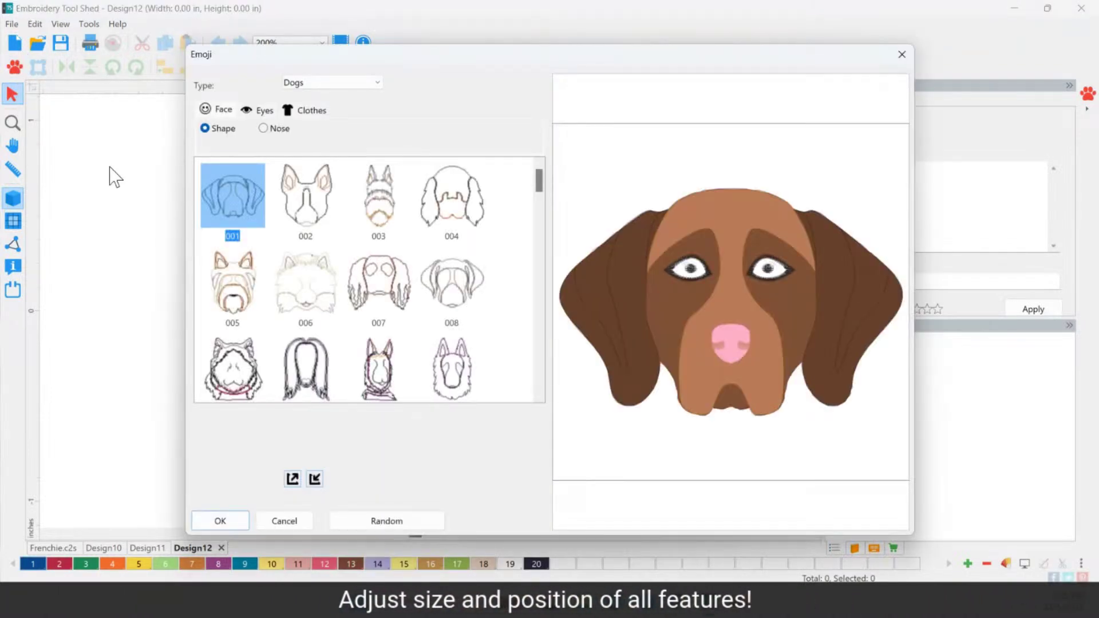
click(311, 84)
click(304, 105)
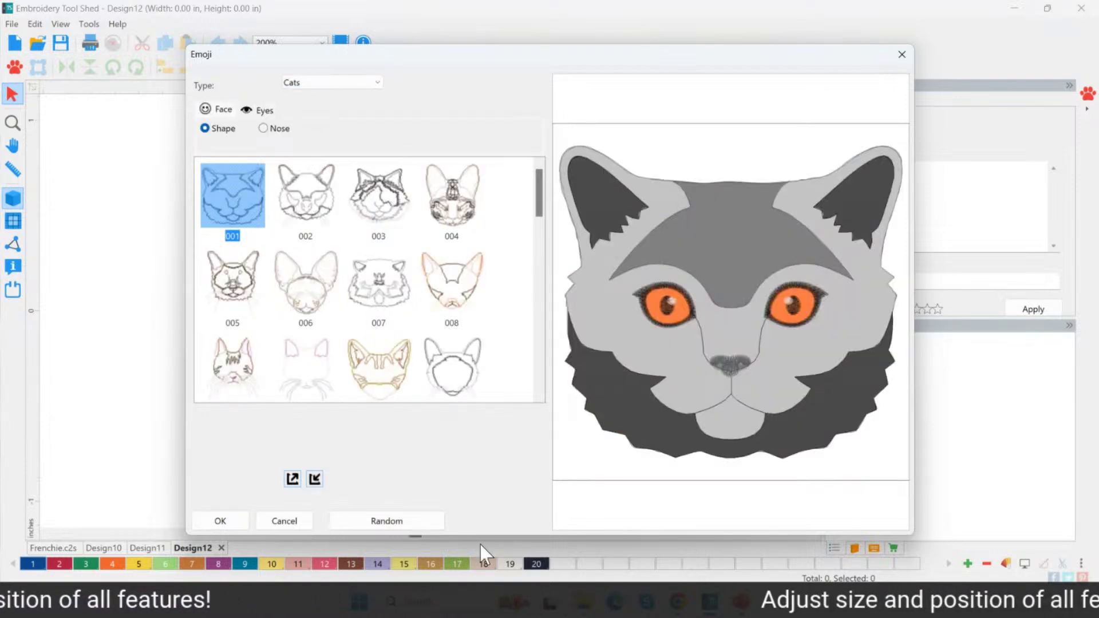
Generate random cat emojis repeatedly until one with large blue eyes and a pinkish nose comes up
click(378, 520)
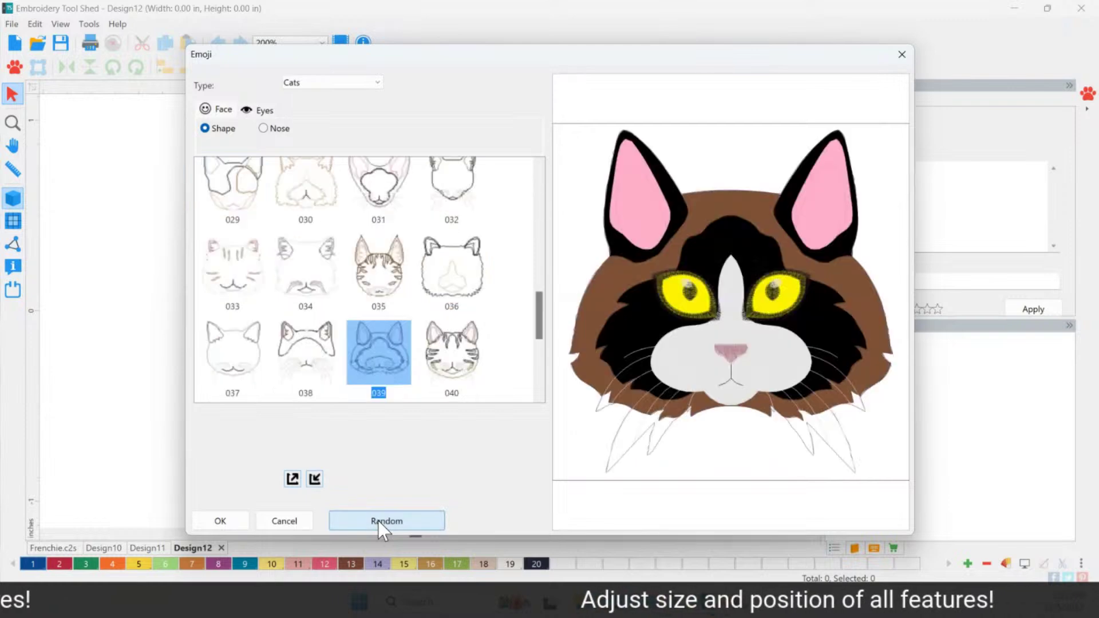
click(378, 521)
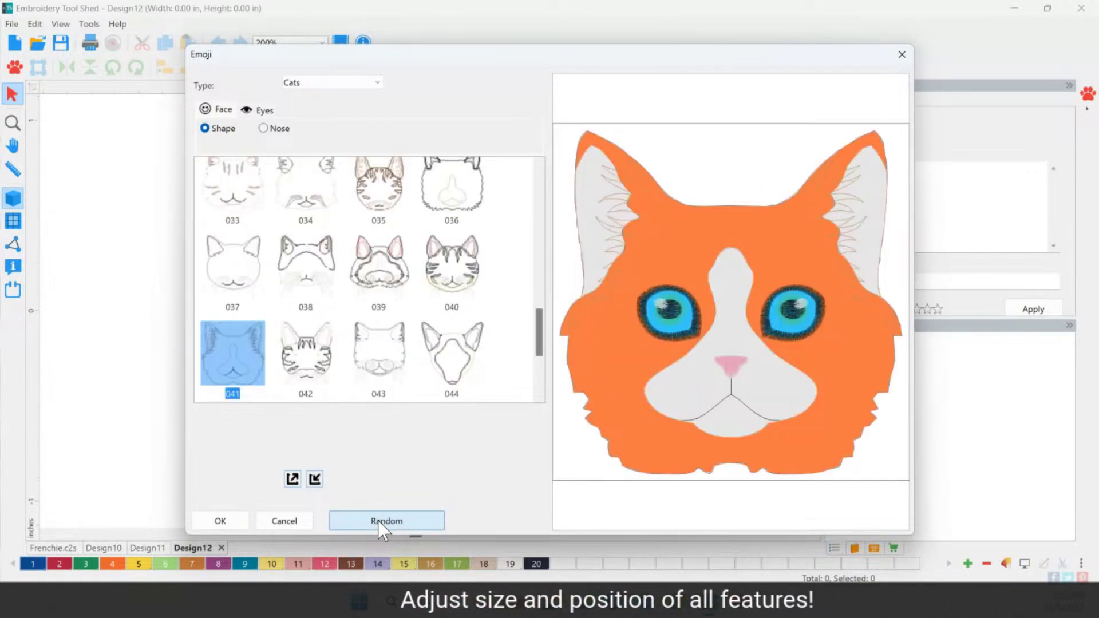
click(378, 521)
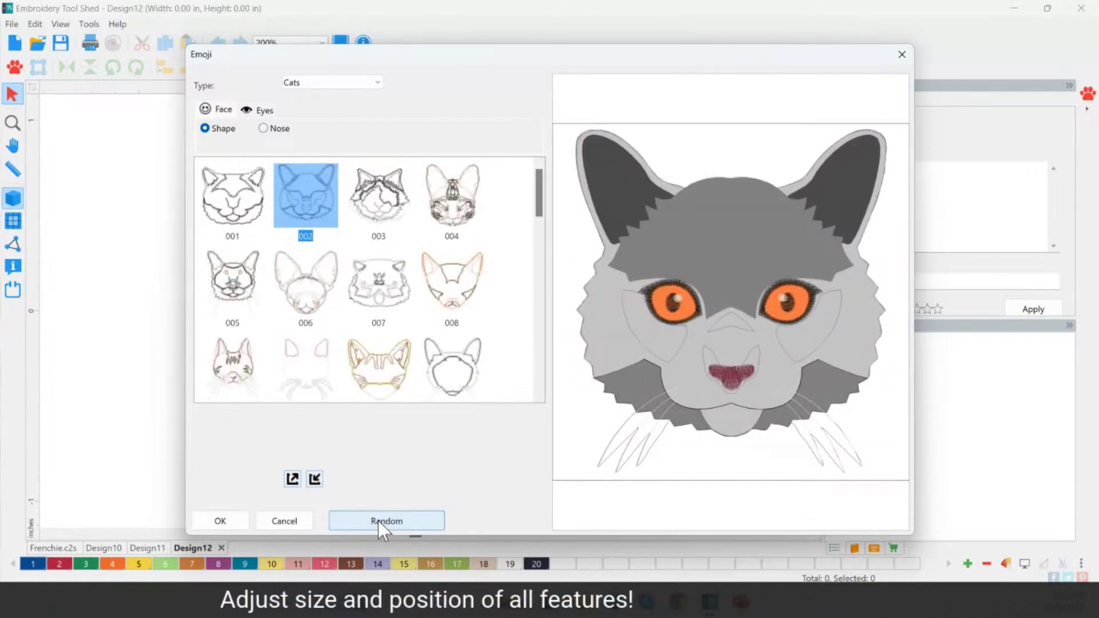
click(377, 521)
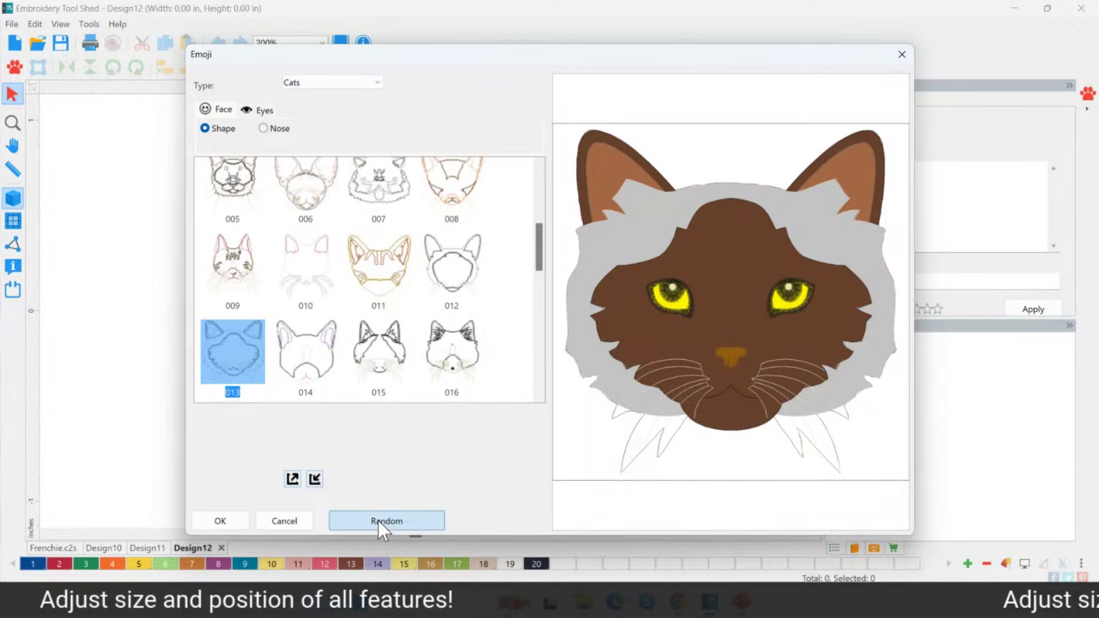
click(377, 520)
click(378, 521)
click(378, 521)
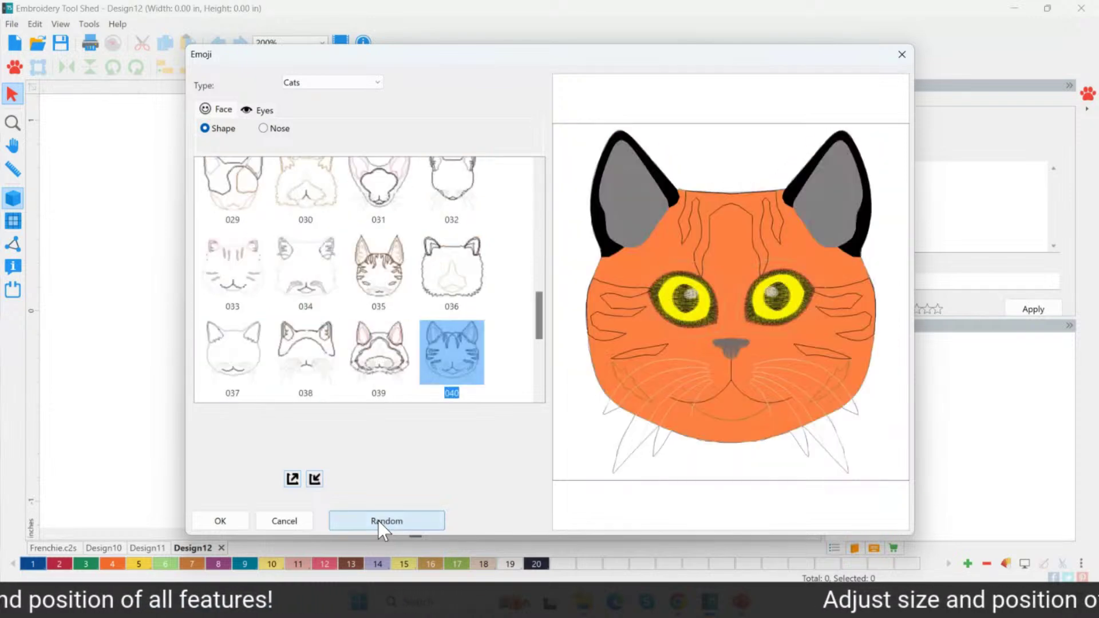
click(378, 521)
click(378, 521)
click(377, 521)
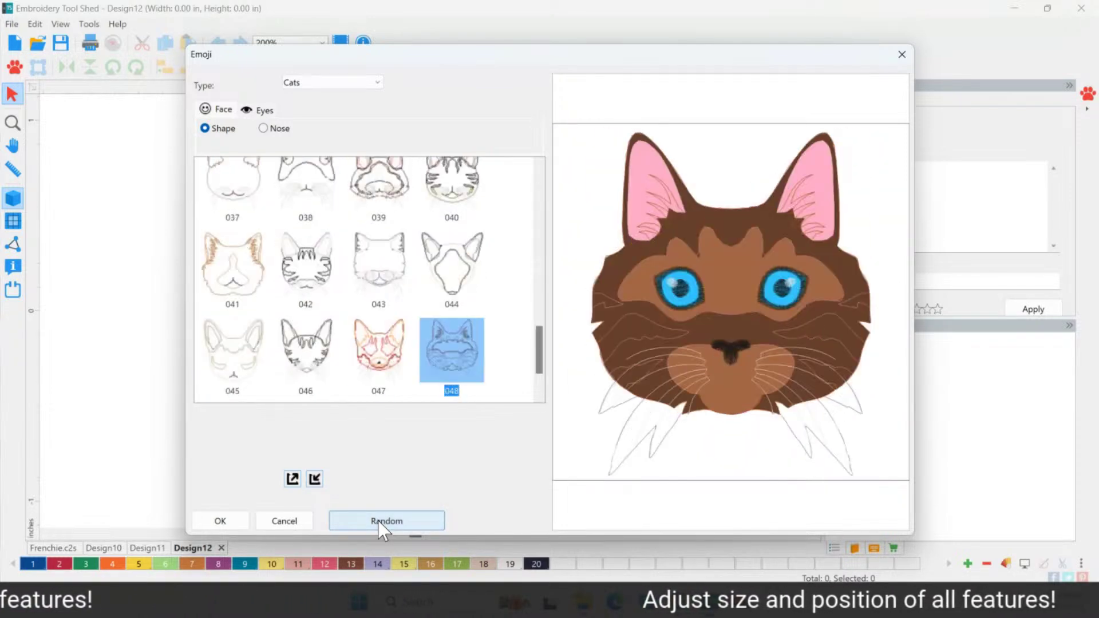
click(378, 521)
click(377, 521)
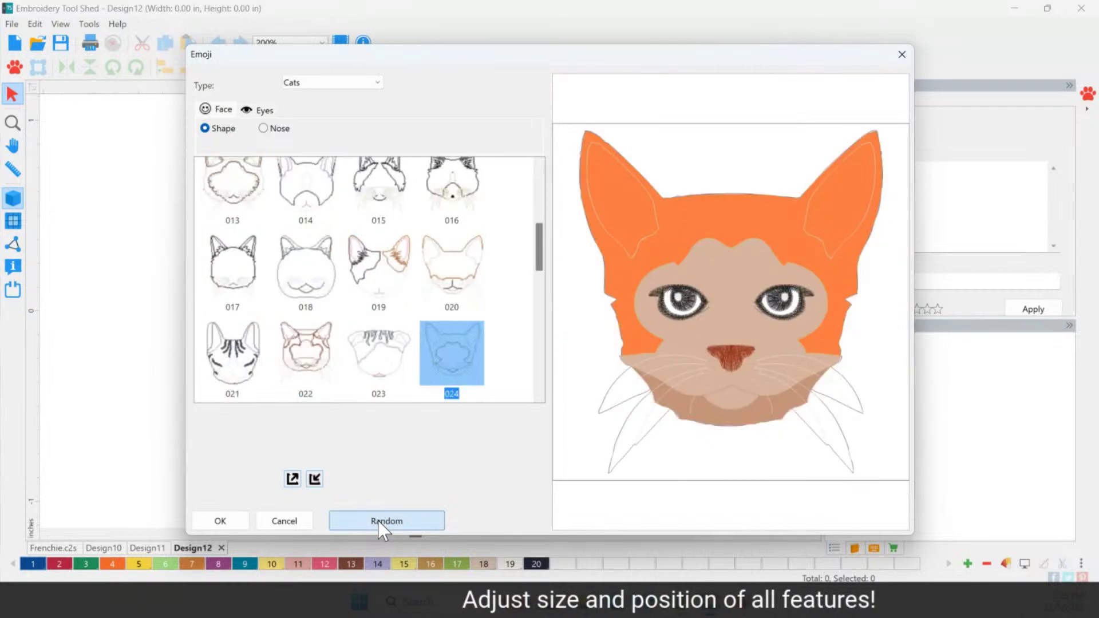
click(378, 521)
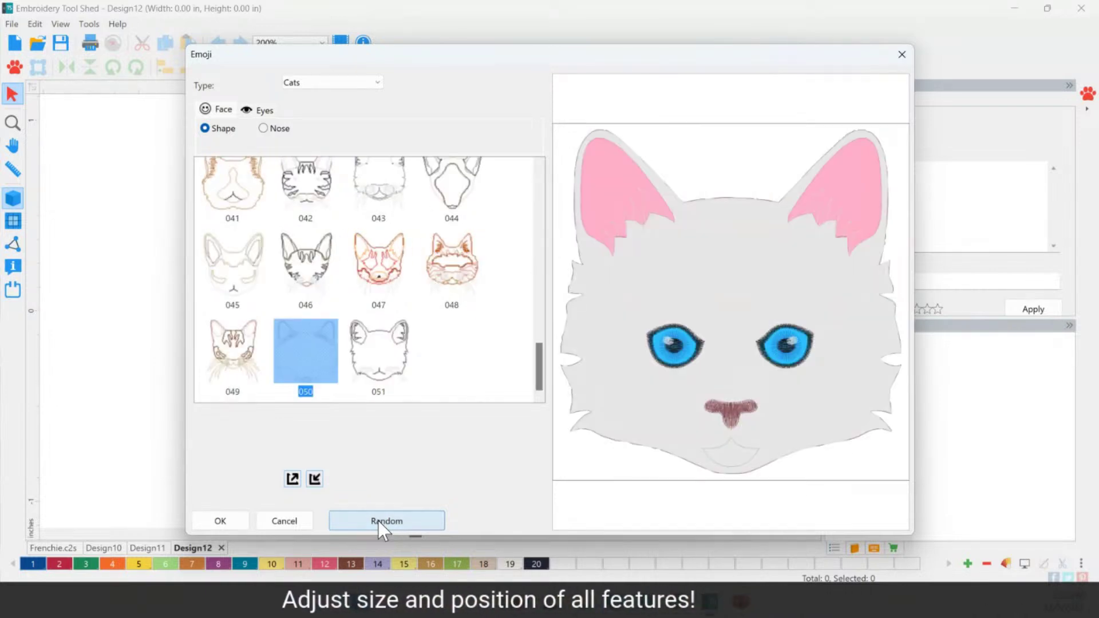
click(377, 520)
click(378, 521)
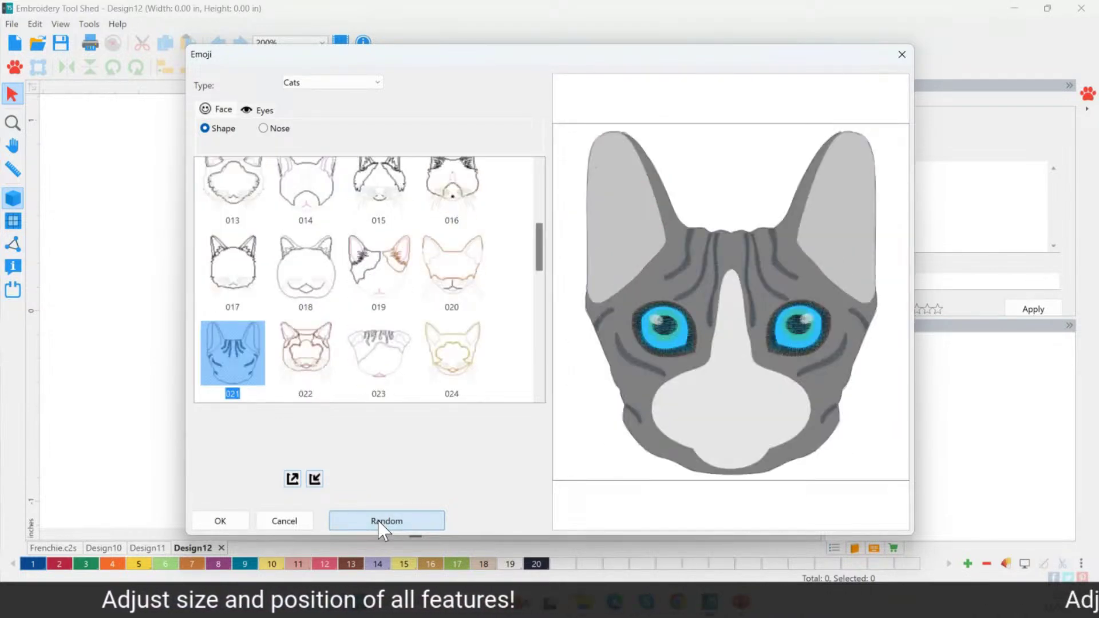
click(378, 521)
click(378, 520)
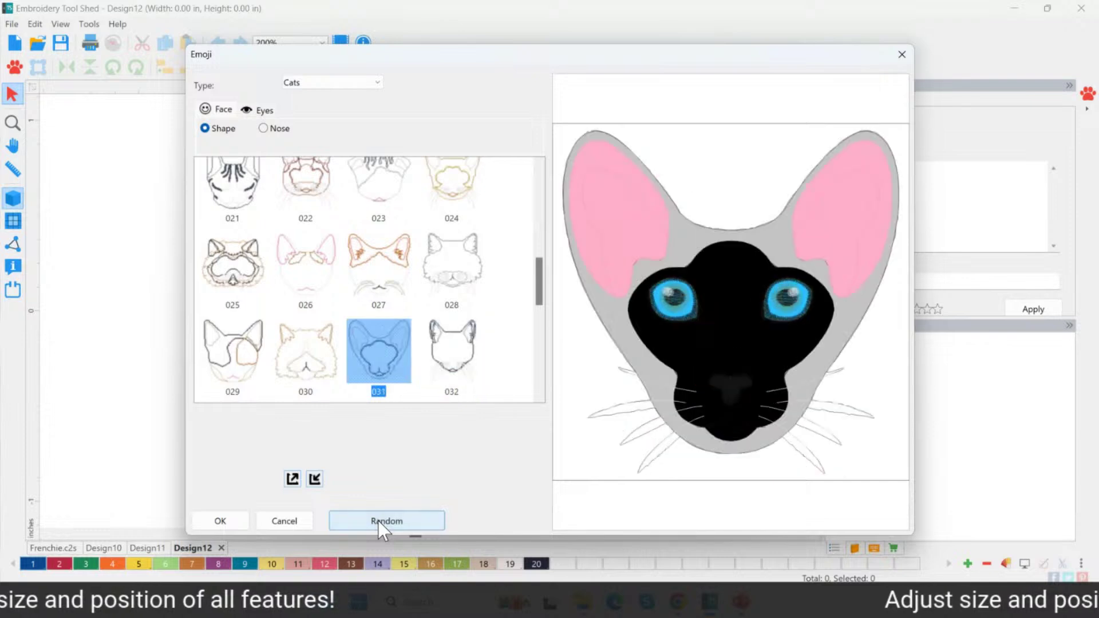
click(378, 521)
click(378, 521)
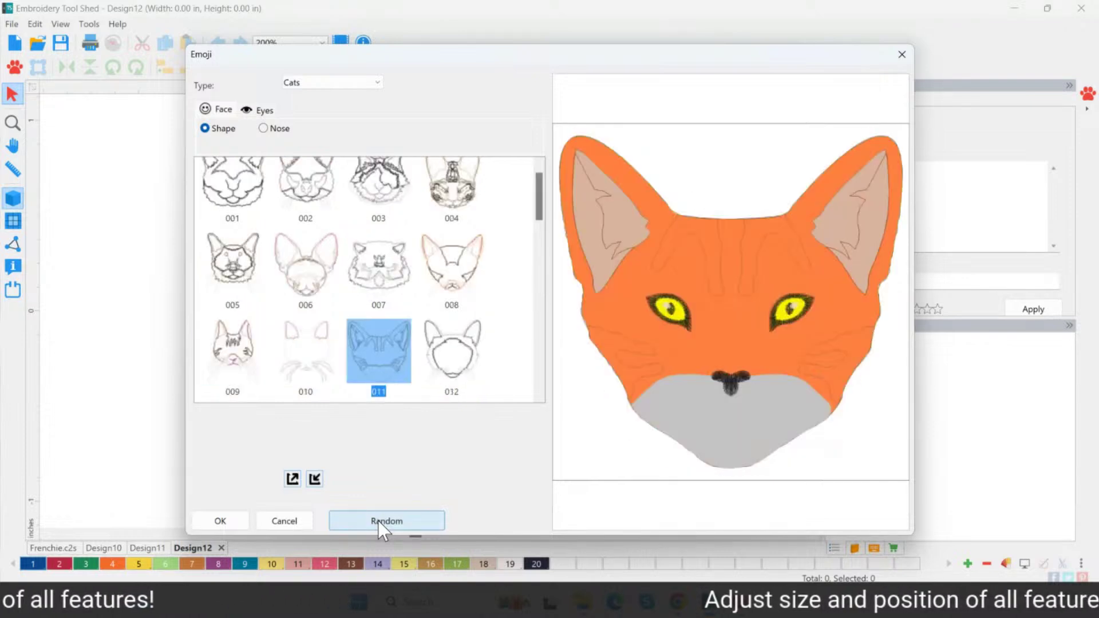
click(378, 521)
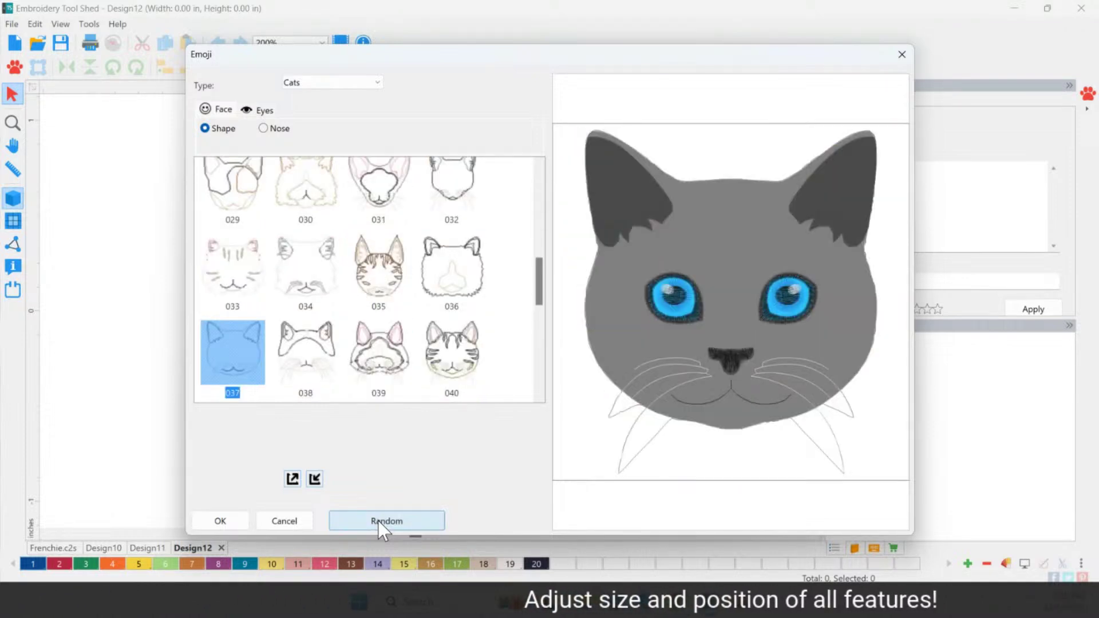
click(378, 521)
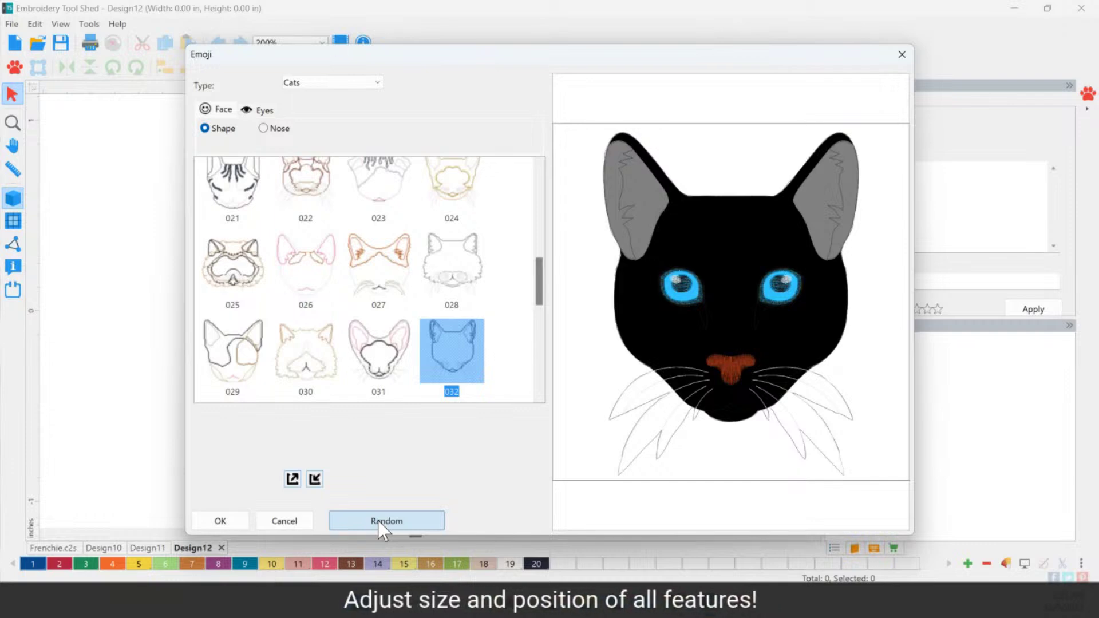
click(378, 521)
click(378, 521)
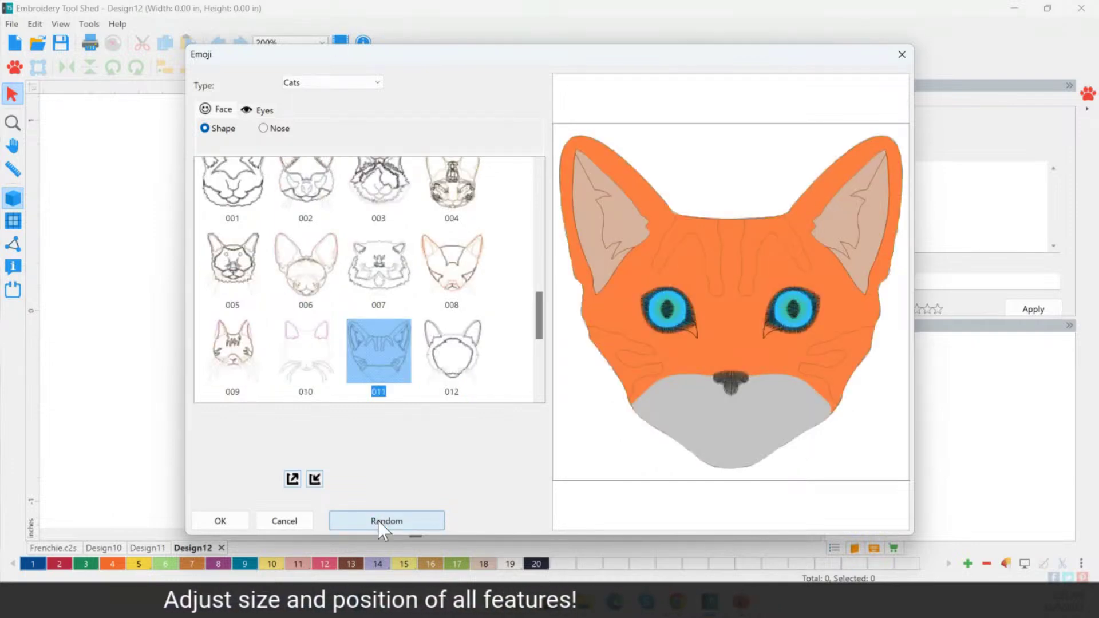
click(378, 521)
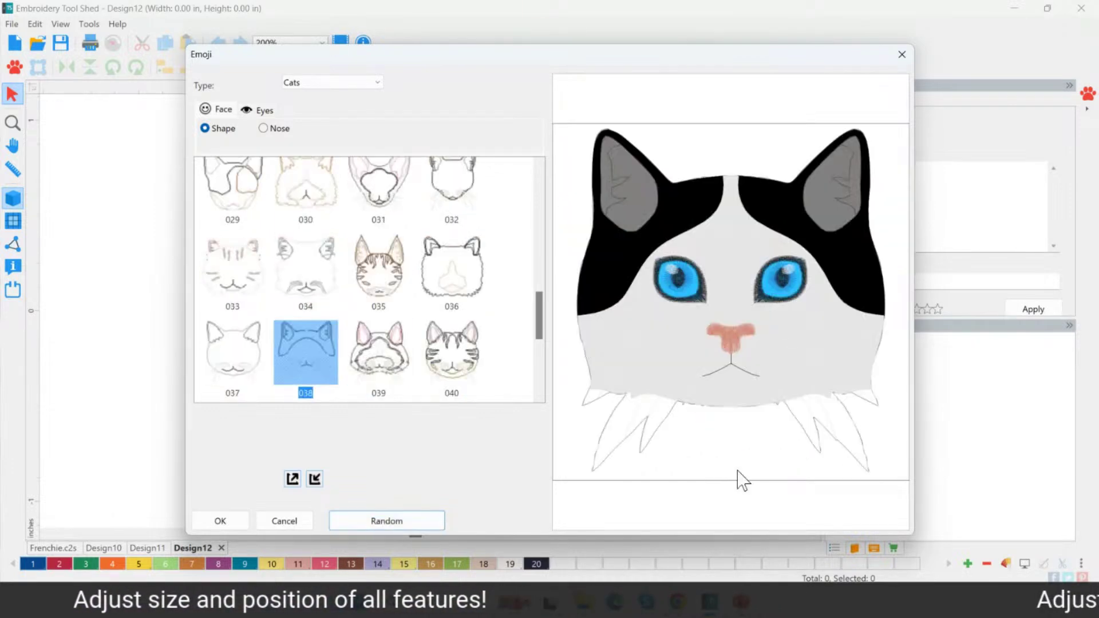
Change the cat's face shape to 039 and insert the emoji into the new design
click(394, 367)
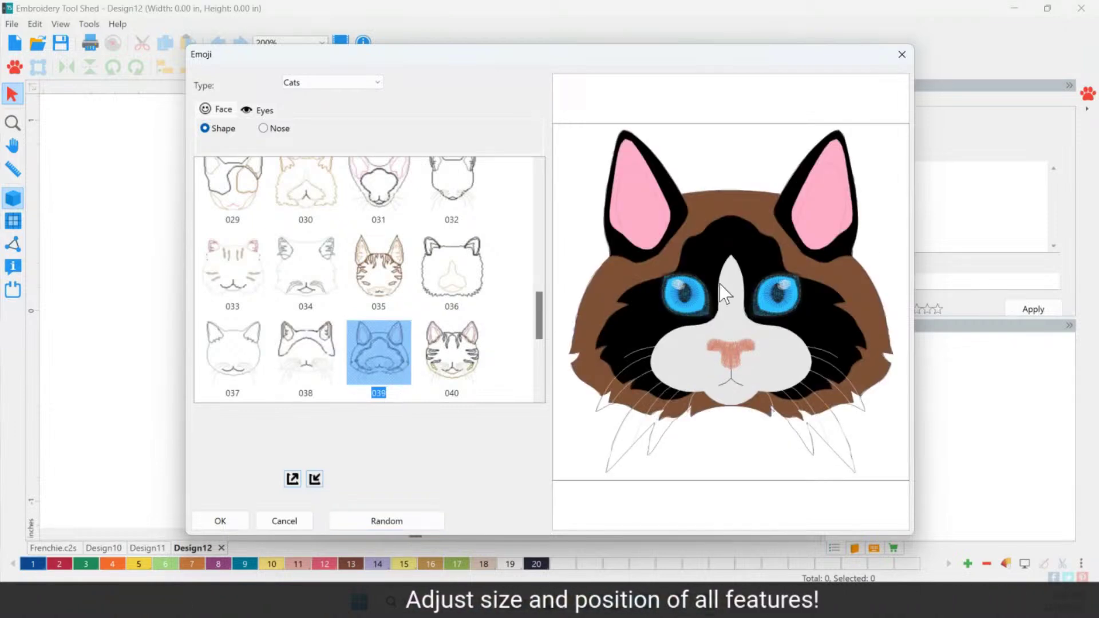
click(221, 522)
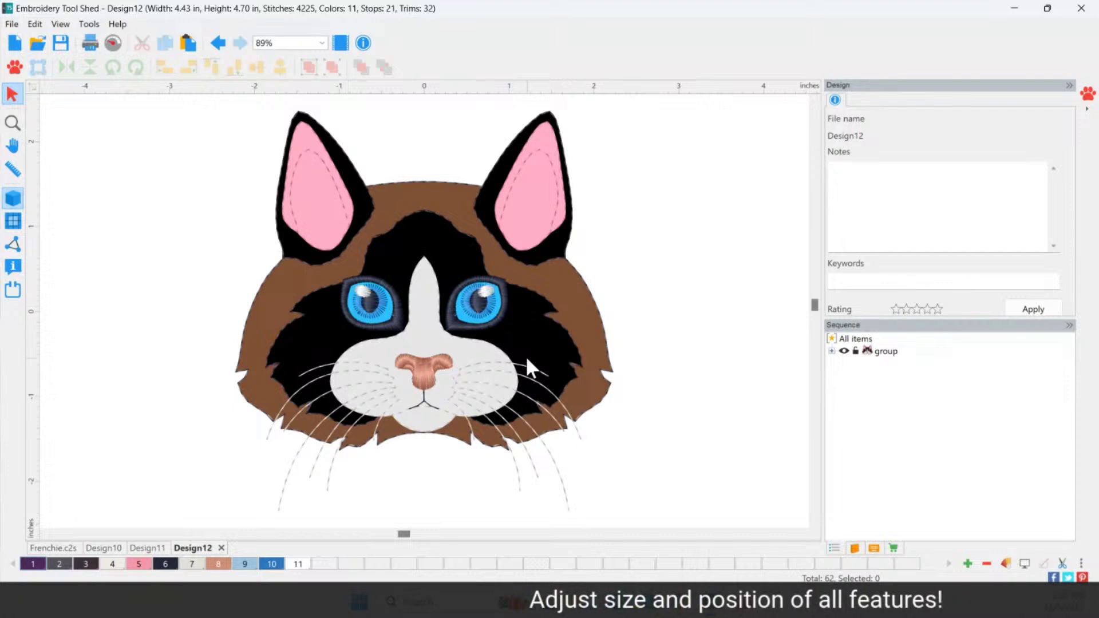
Ungroup the cat emoji and select the run outline of its black face patch
click(552, 317)
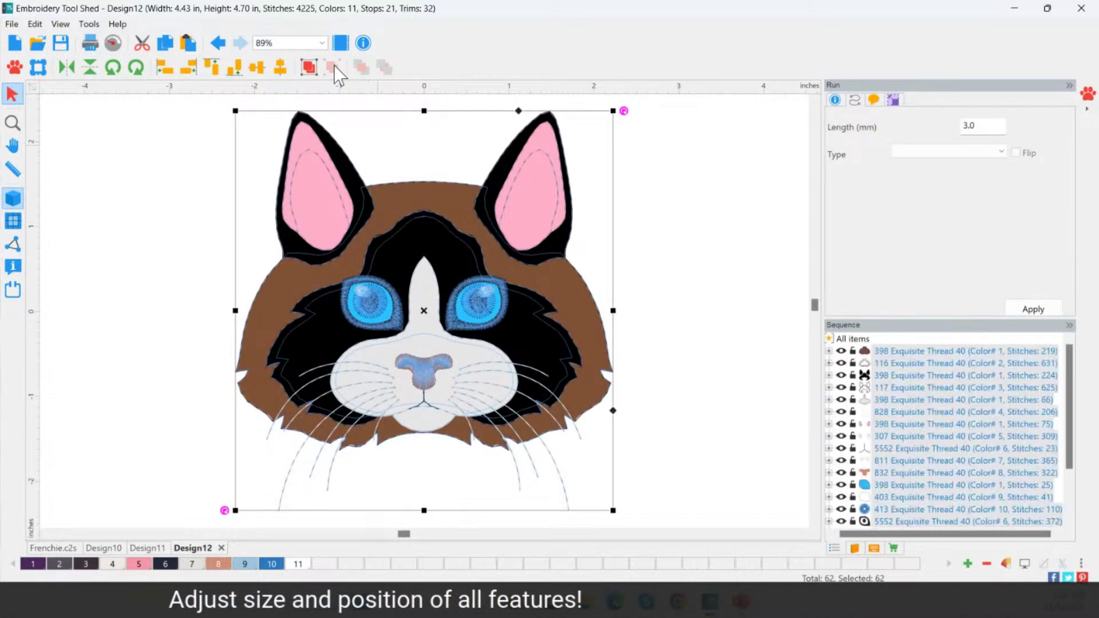
click(641, 410)
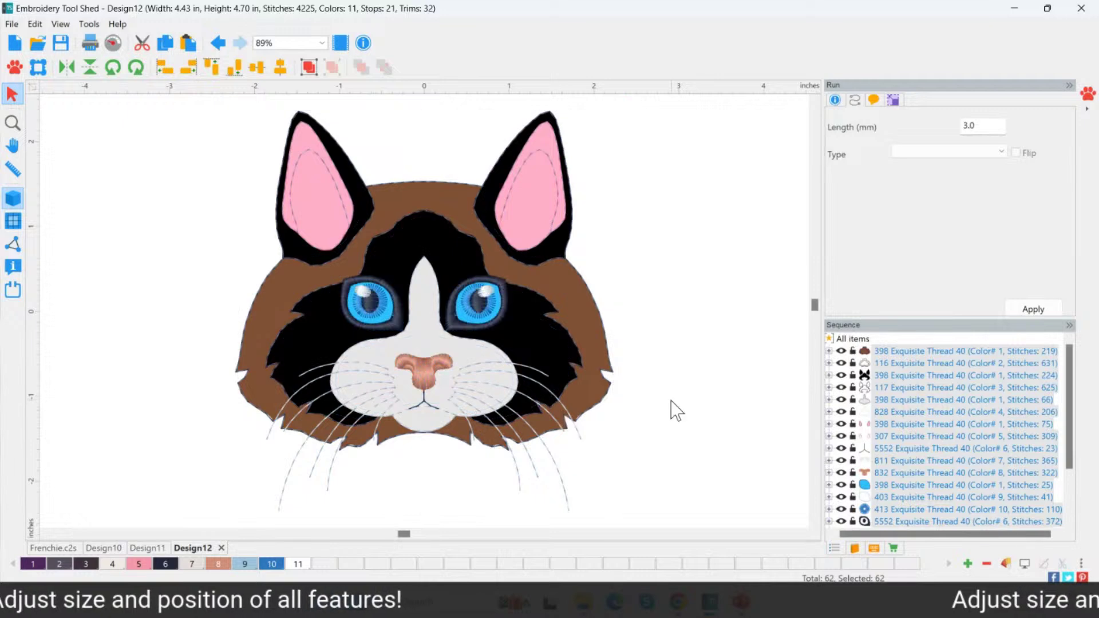
click(566, 336)
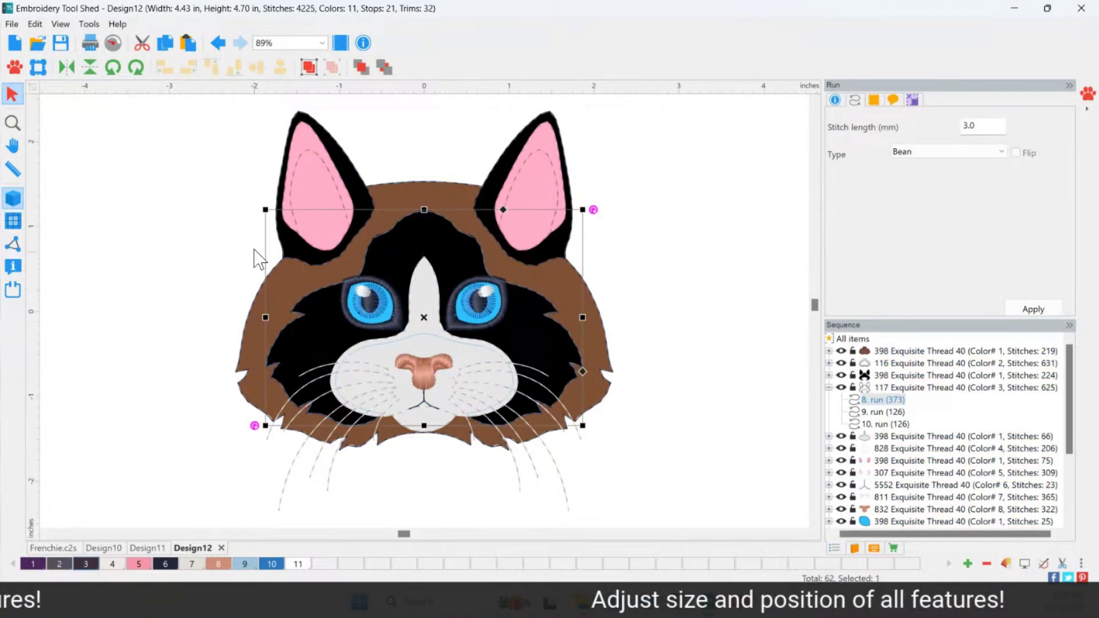
Delete the cat's black face patch by removing its outlines and the leftover dashed run lines on the brown face, keeping the ears
key(Delete)
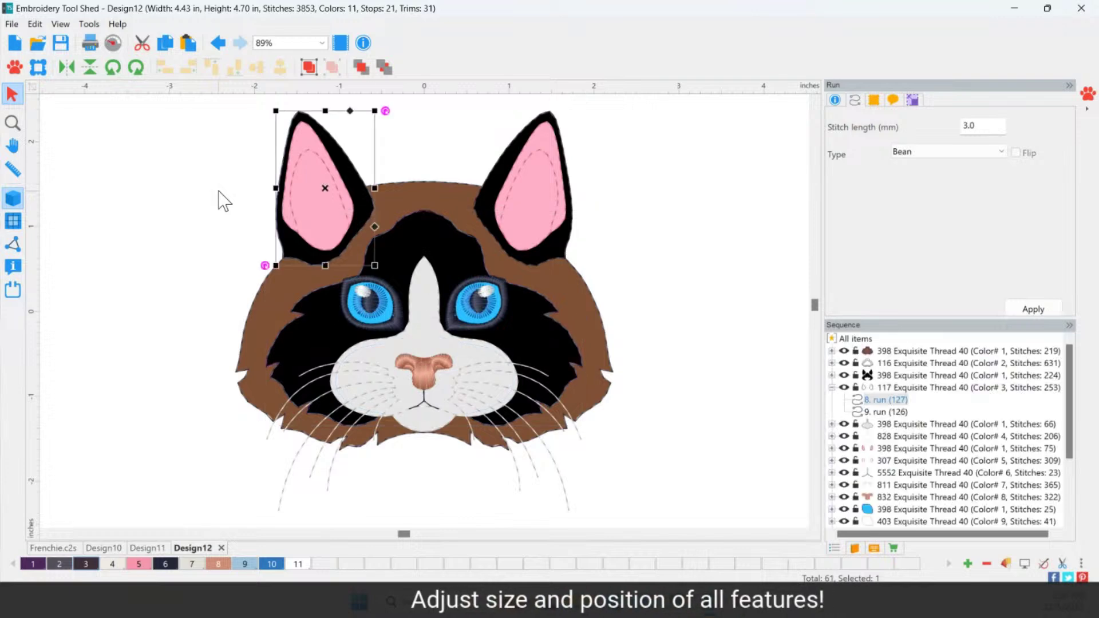
click(403, 221)
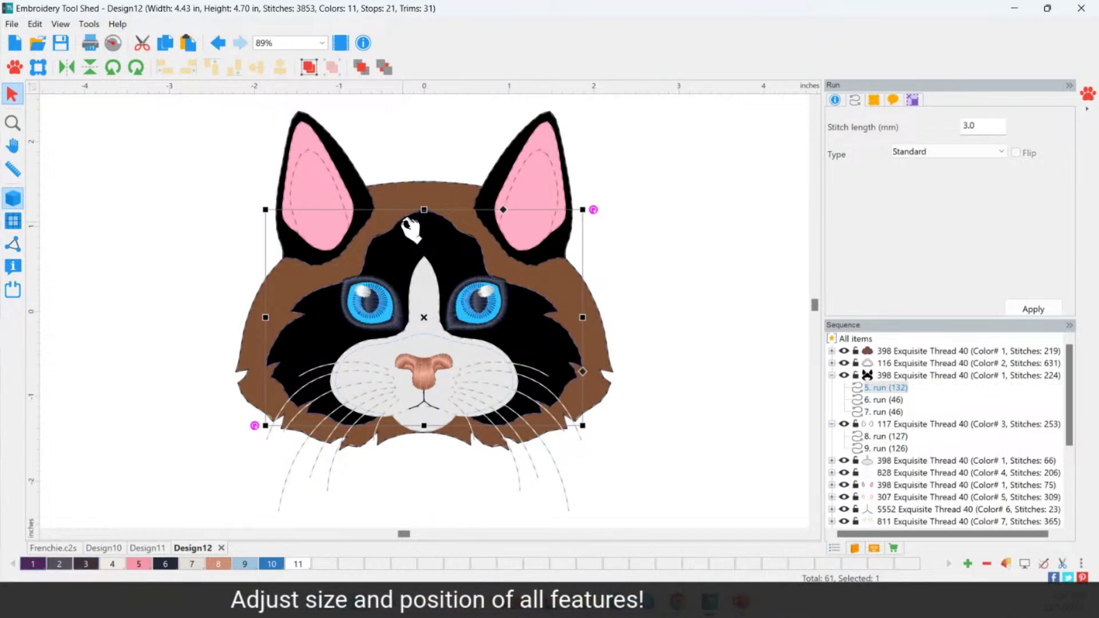
key(Delete)
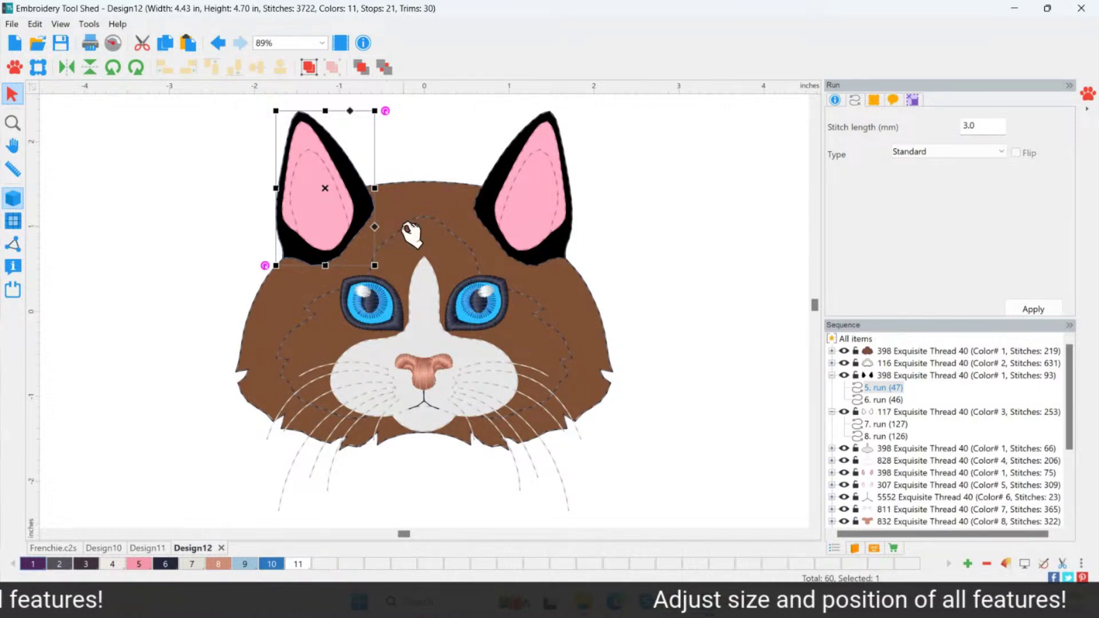
click(412, 227)
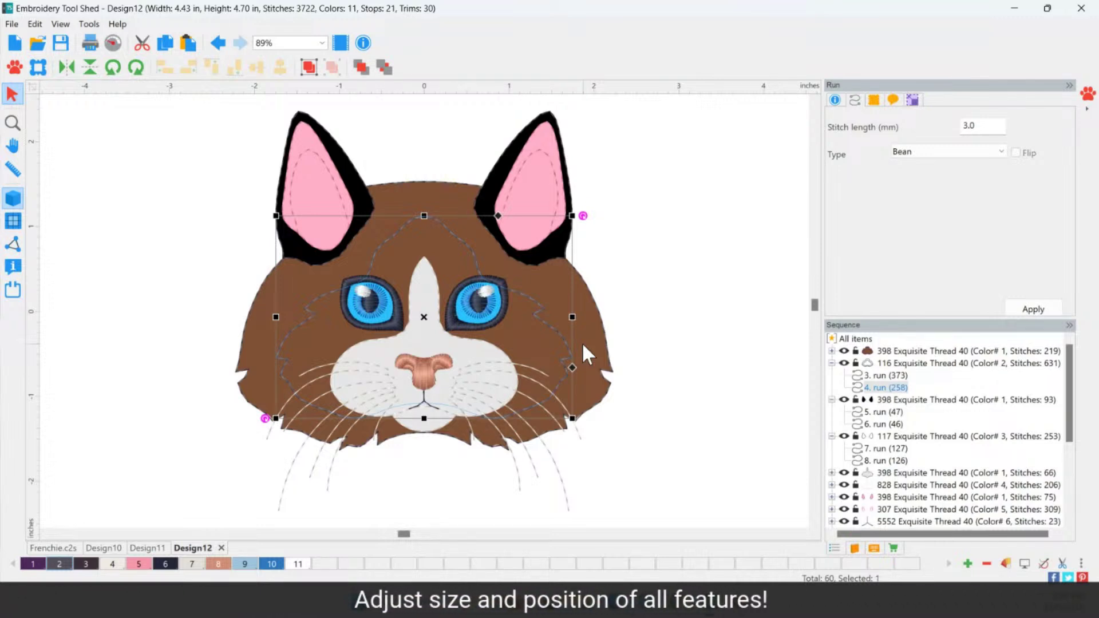
key(Delete)
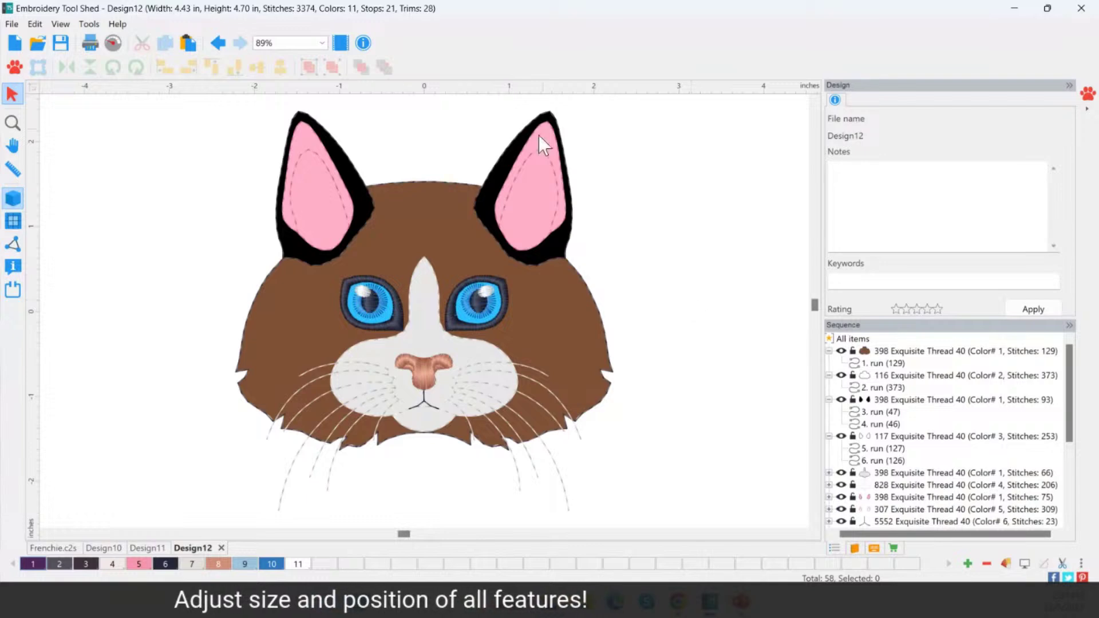
click(370, 193)
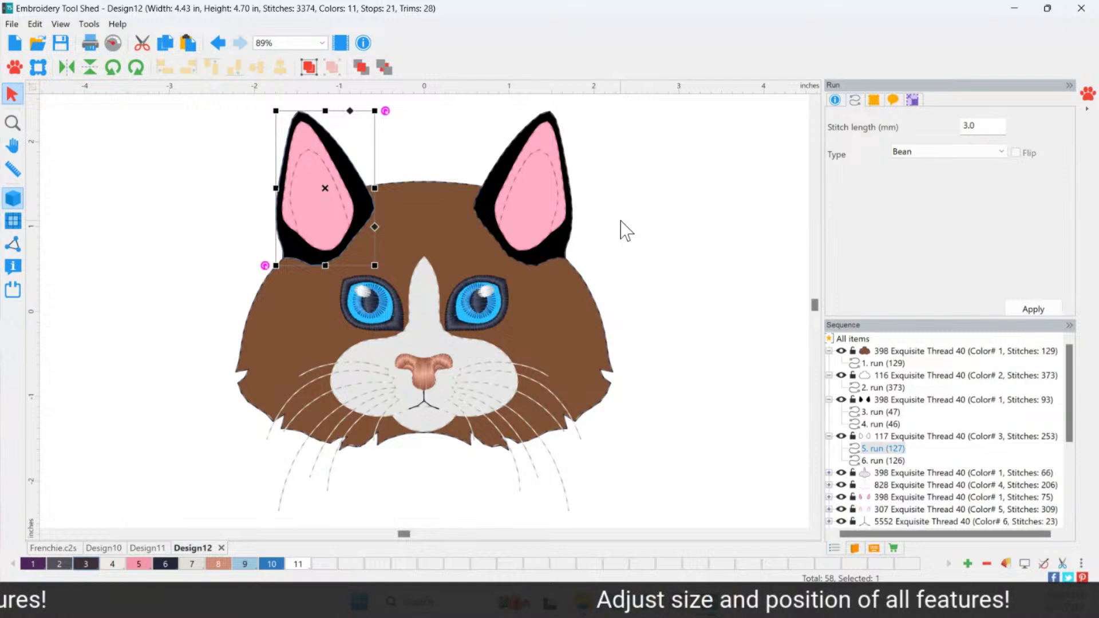
scroll(629, 282, up, 1)
click(687, 340)
scroll(686, 341, down, 2)
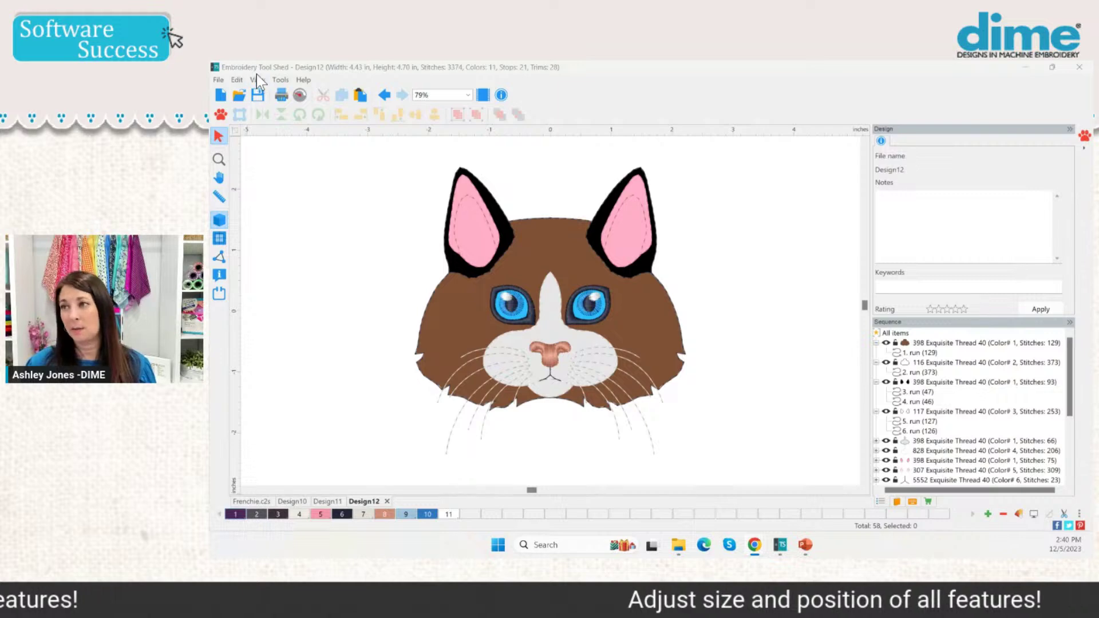
Start a new design, open the emoji creator and choose dog face shape 008
click(225, 97)
click(222, 115)
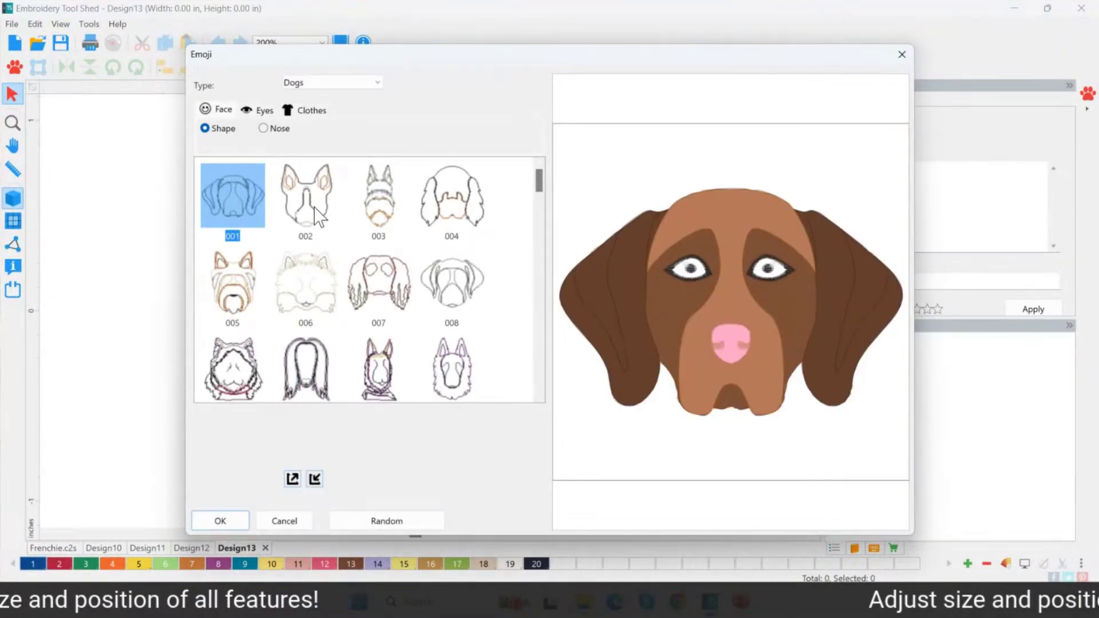
click(465, 273)
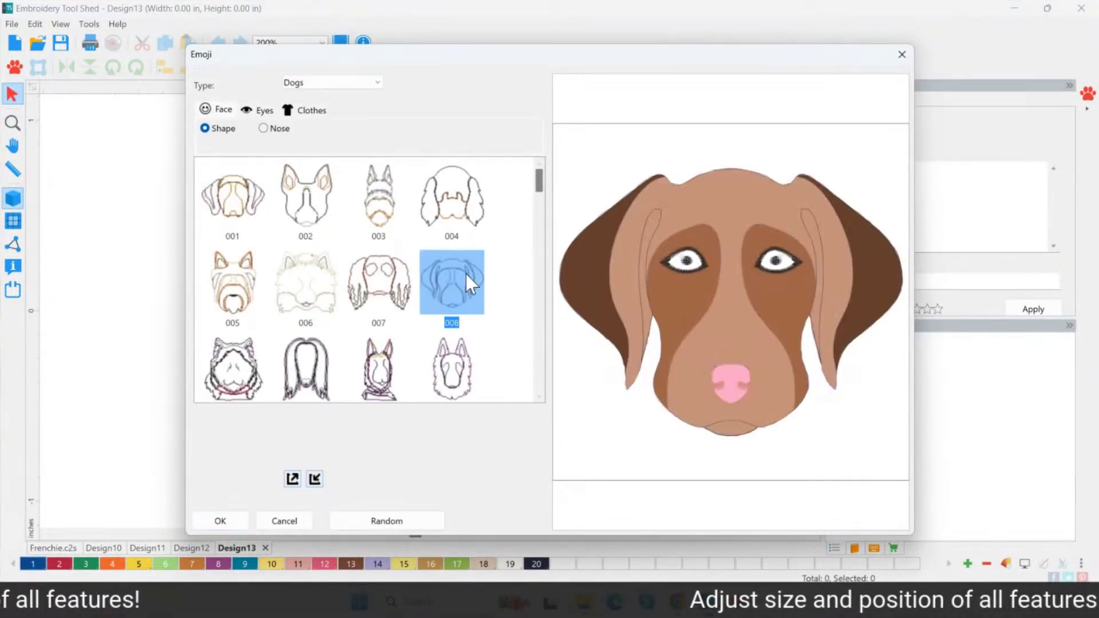
Browse further through the dog face shapes and change the emoji's shape to 022
scroll(535, 190, down, 1)
scroll(534, 190, down, 1)
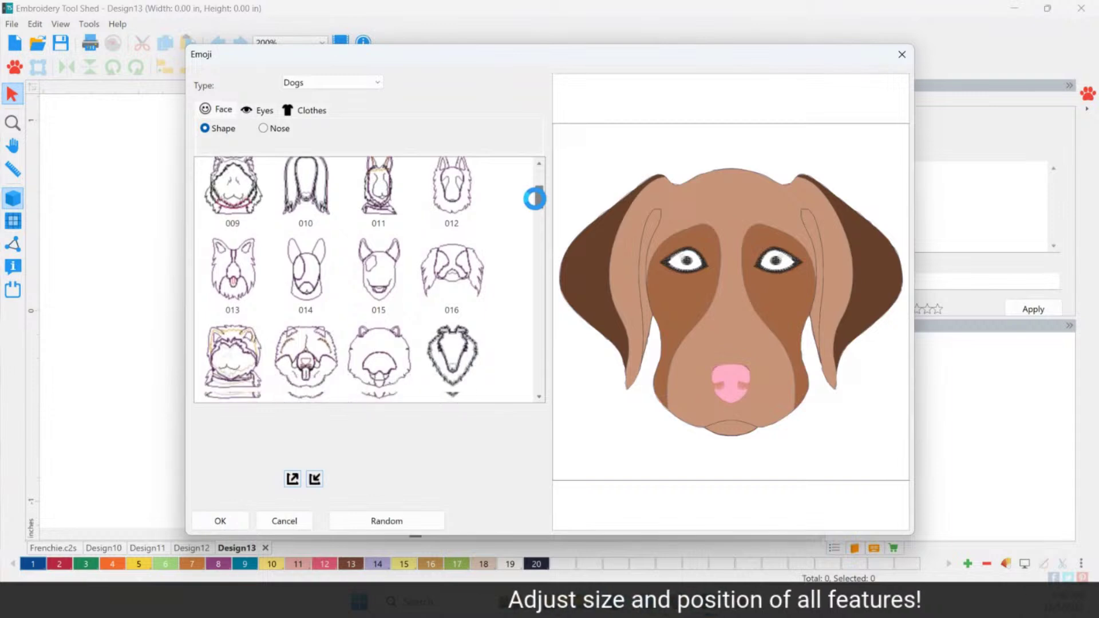
scroll(534, 198, down, 1)
click(379, 266)
click(329, 360)
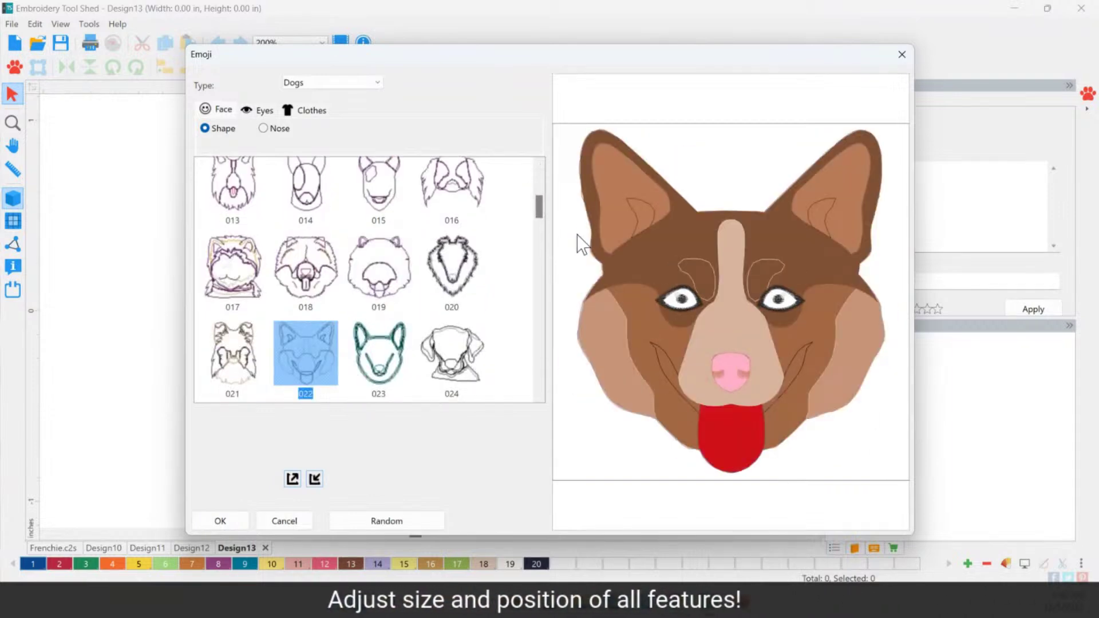
Try dog face shapes 025, 026 and 029 one after another in the preview
scroll(542, 218, down, 3)
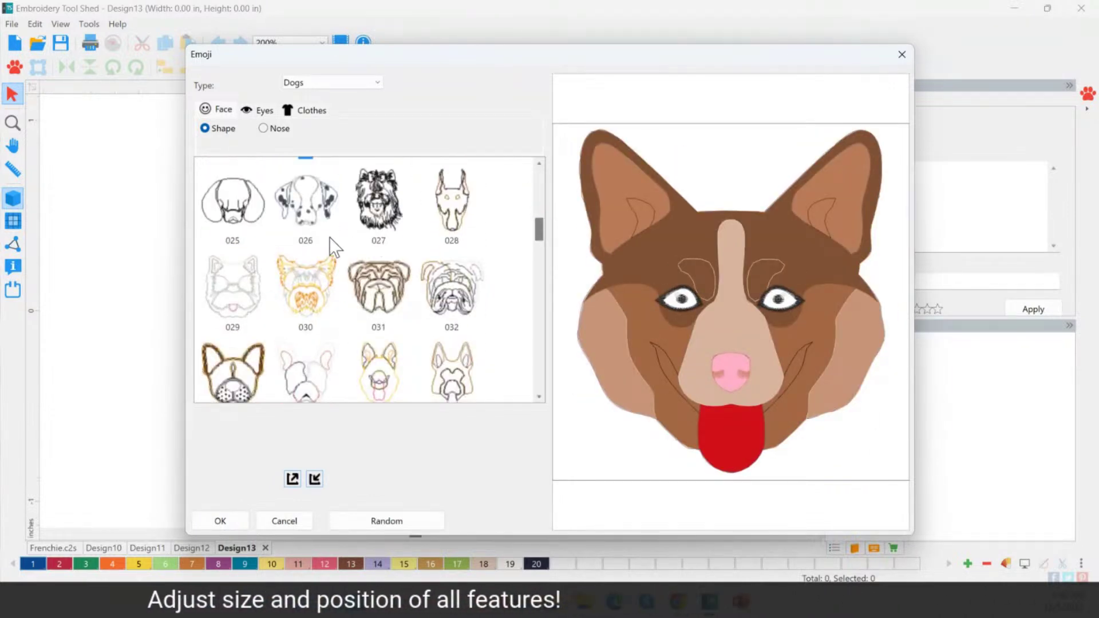
click(246, 212)
click(310, 212)
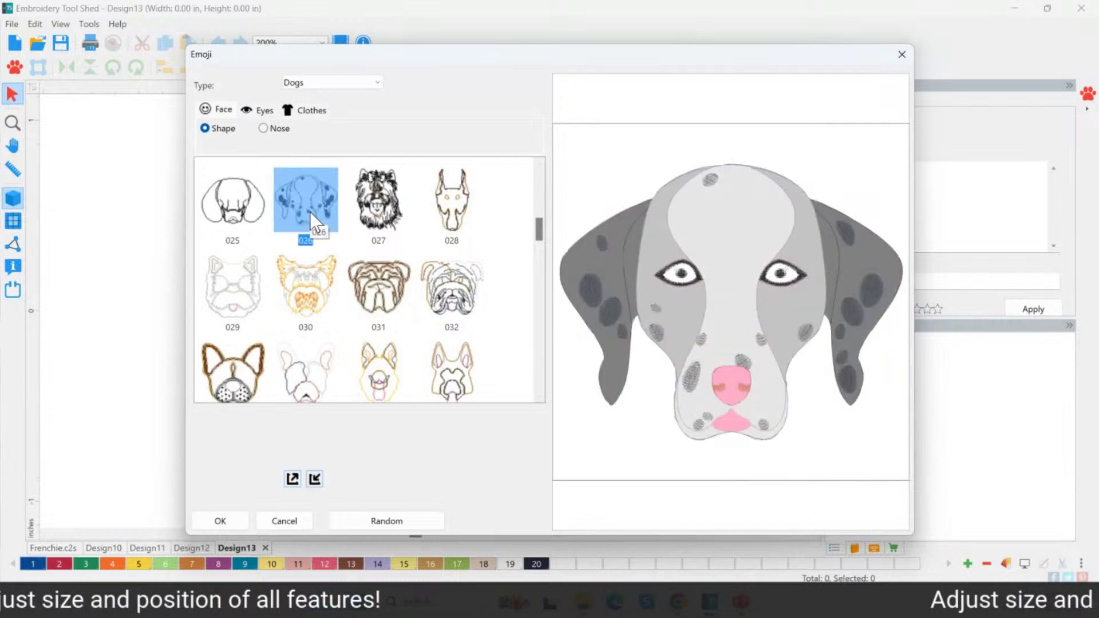
click(233, 286)
scroll(537, 250, down, 2)
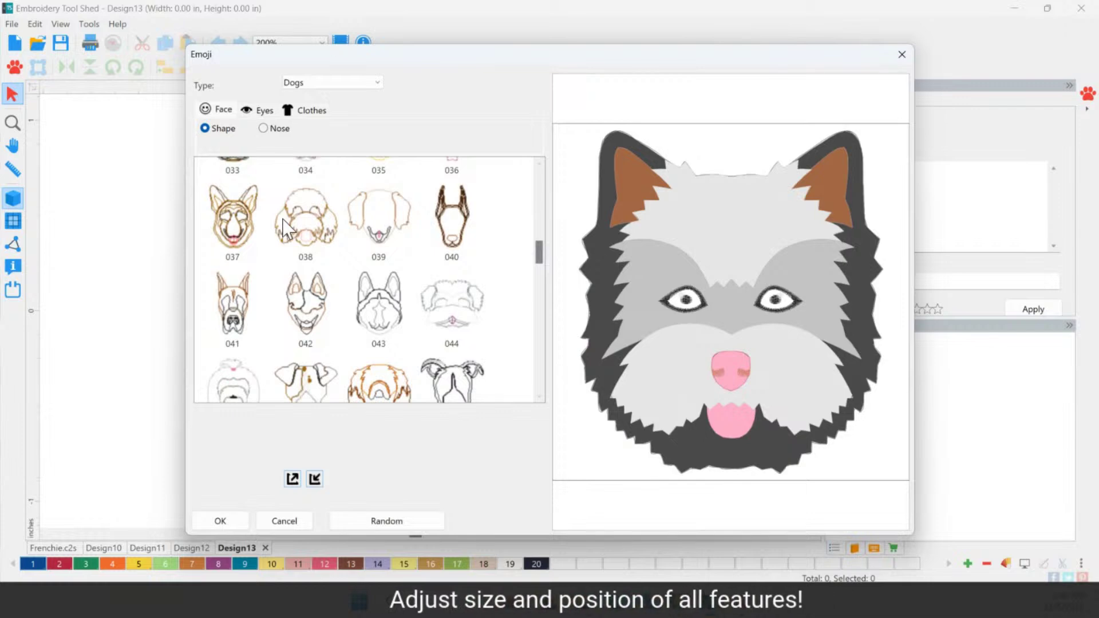
Try dog face shapes 038, 045 and 047 one after another in the preview
click(286, 230)
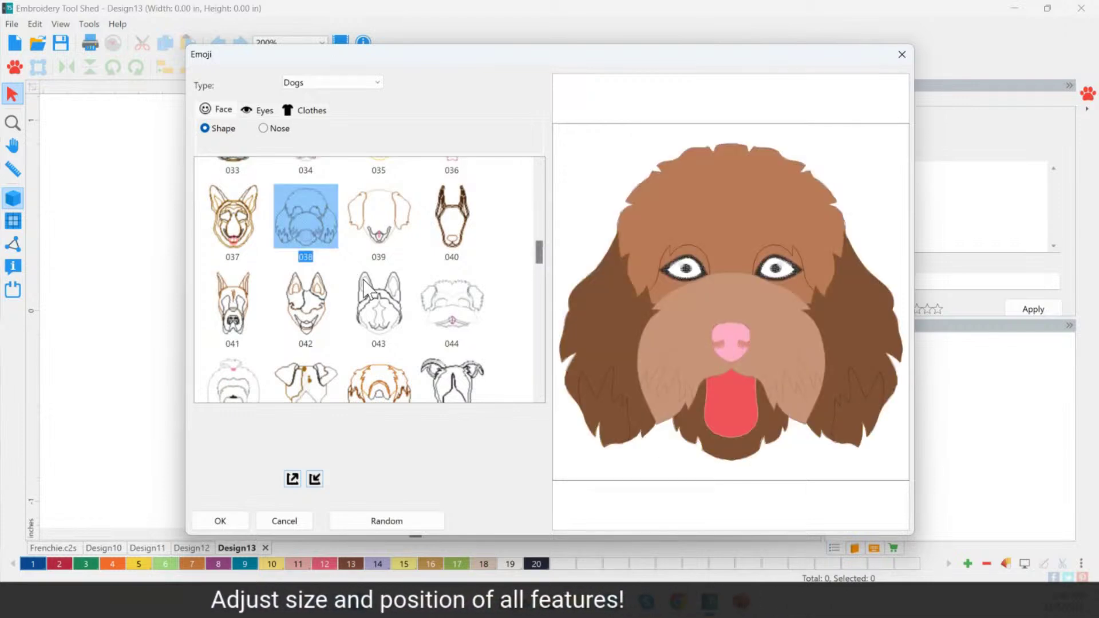
drag(539, 255, 542, 258)
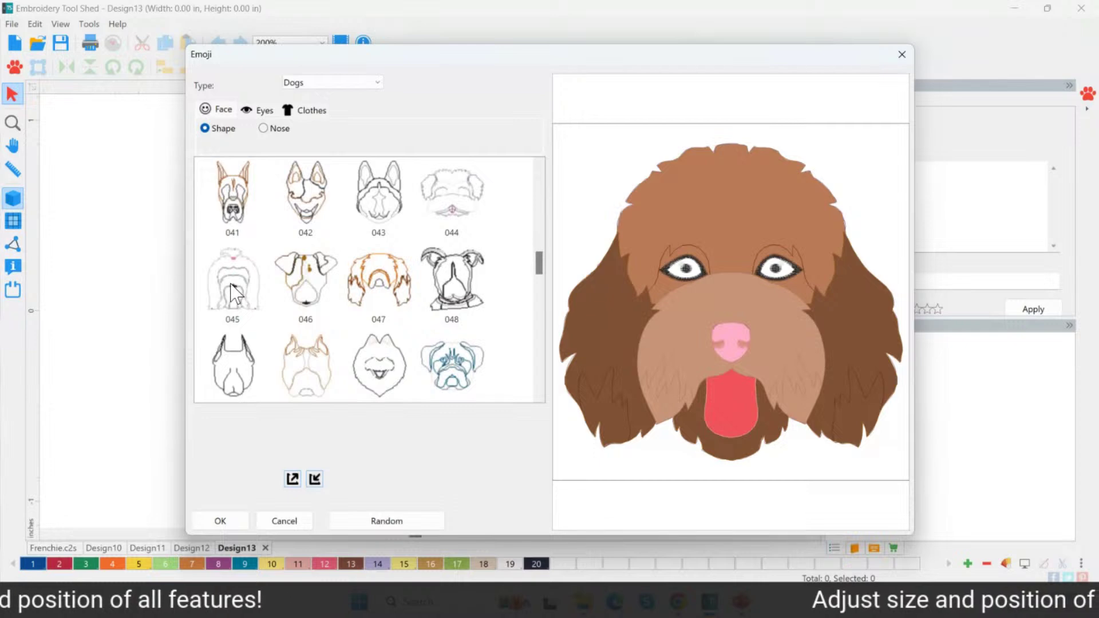
click(249, 281)
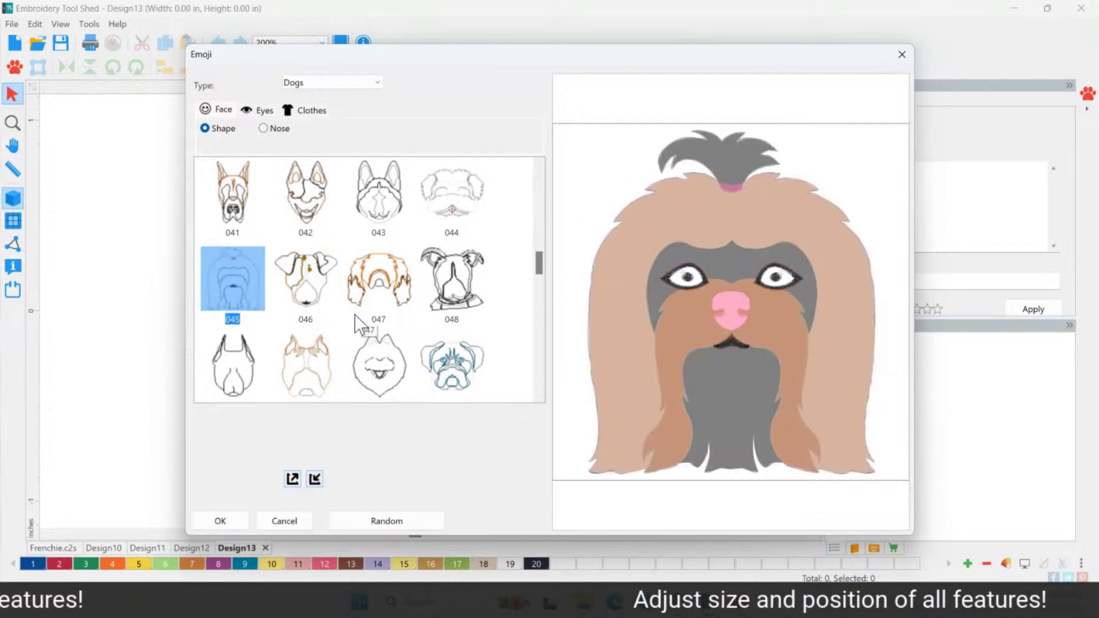
click(374, 292)
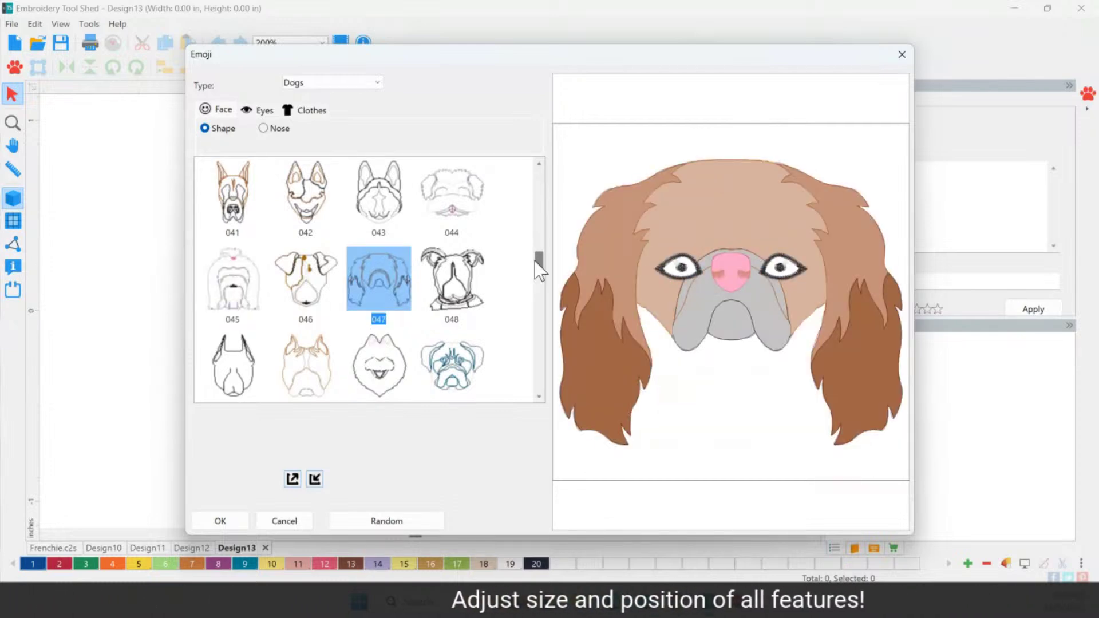
Try dog face shape 064, and switch the emoji to face shape 074
drag(537, 261, 538, 273)
drag(538, 282, 538, 291)
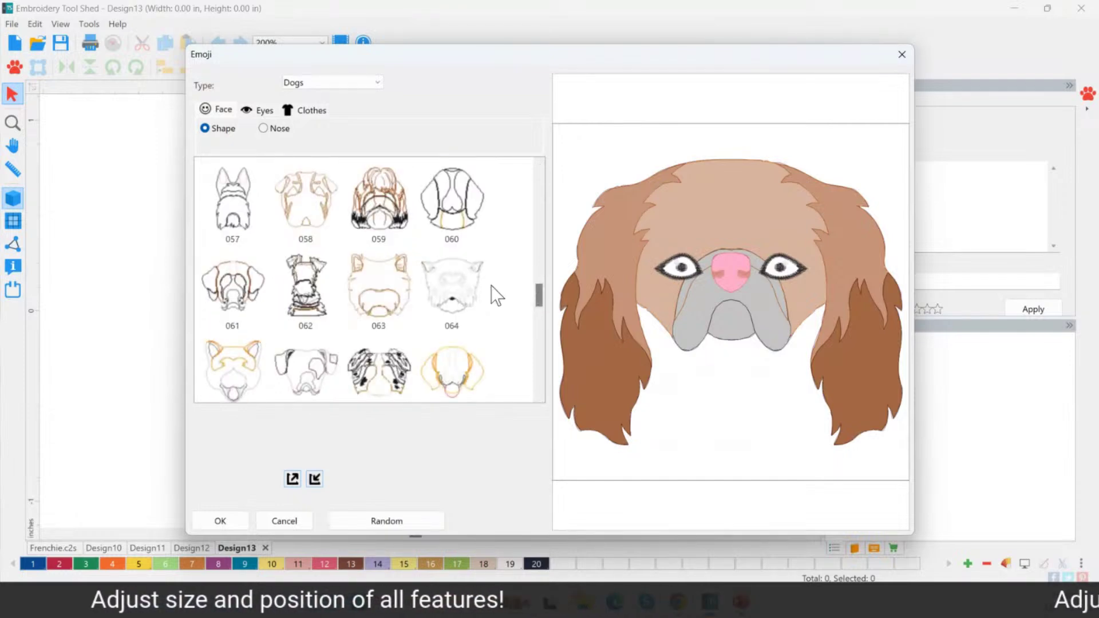
click(464, 298)
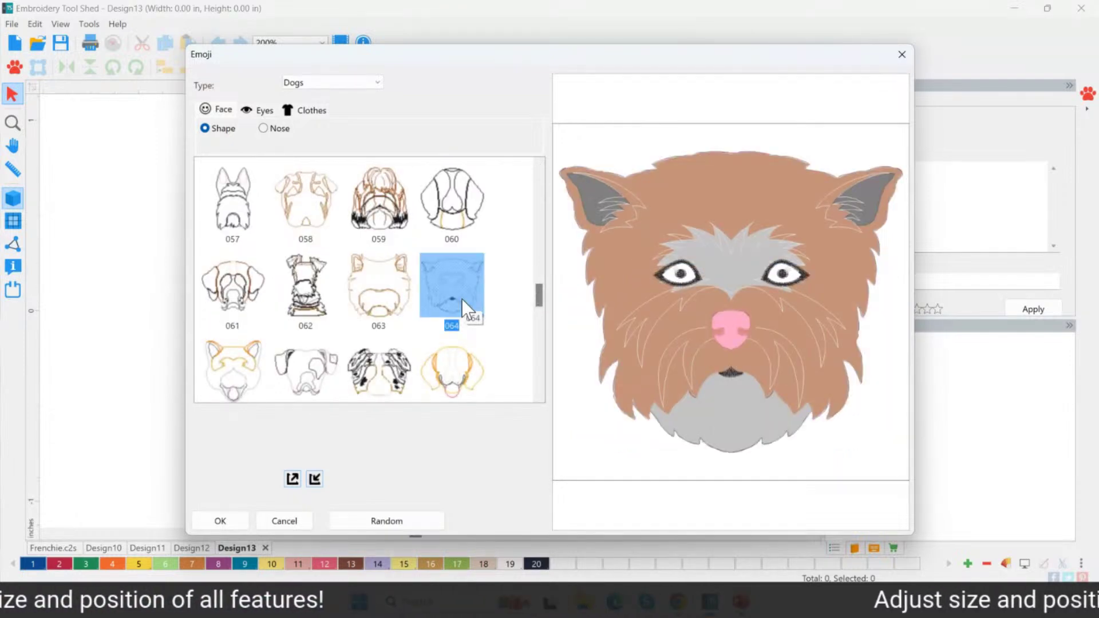
drag(538, 293, 540, 318)
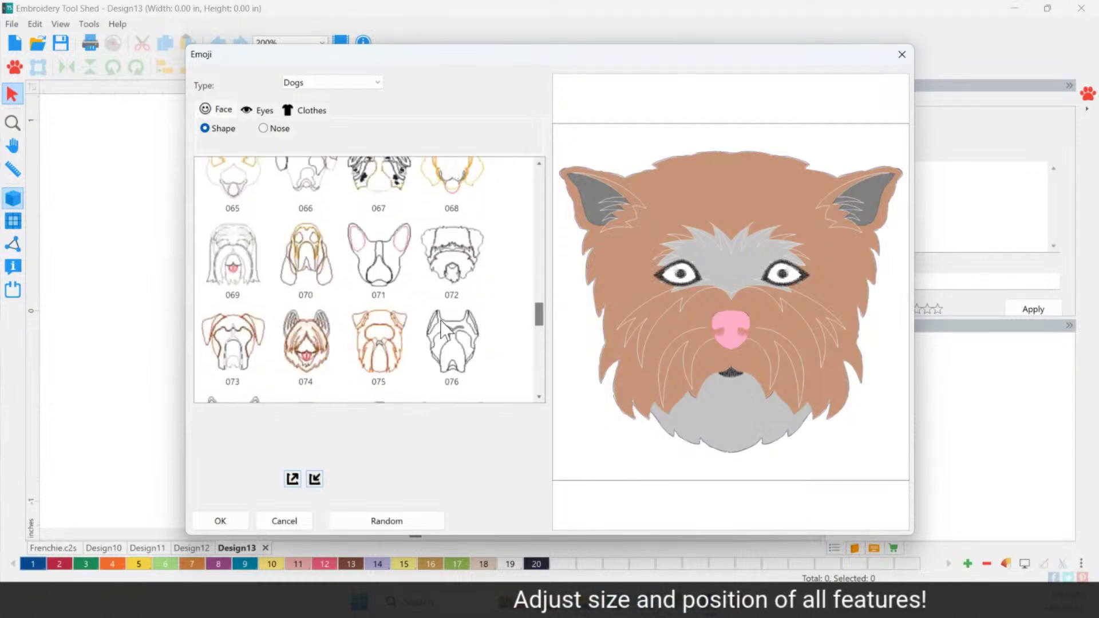
click(318, 357)
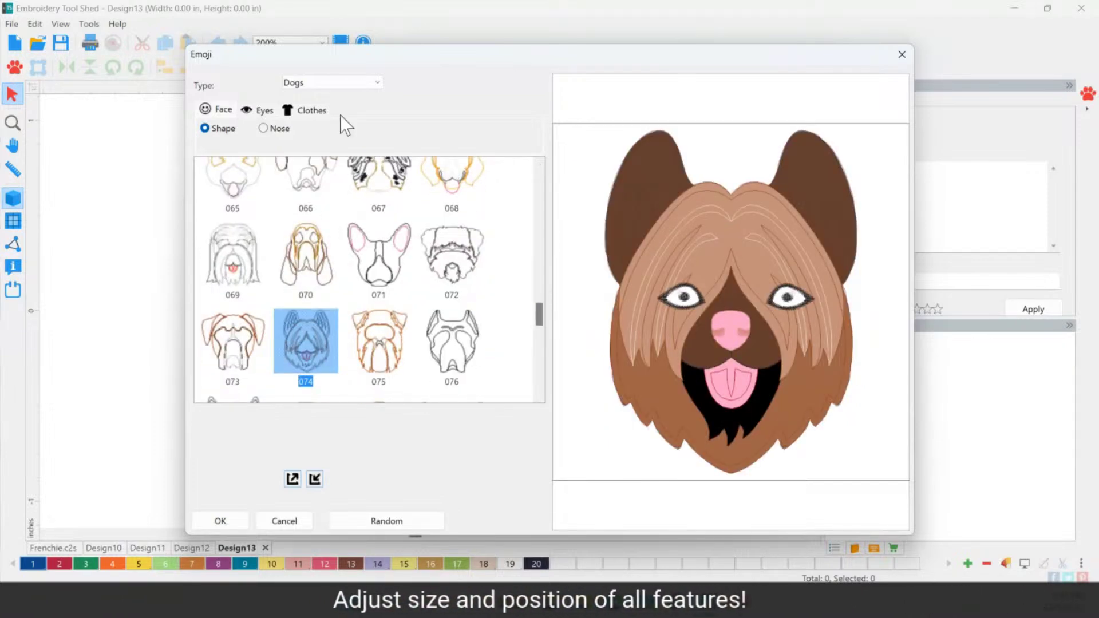
Remove the dog's eyes with the Empty option, and give it eye style 108 instead
click(257, 110)
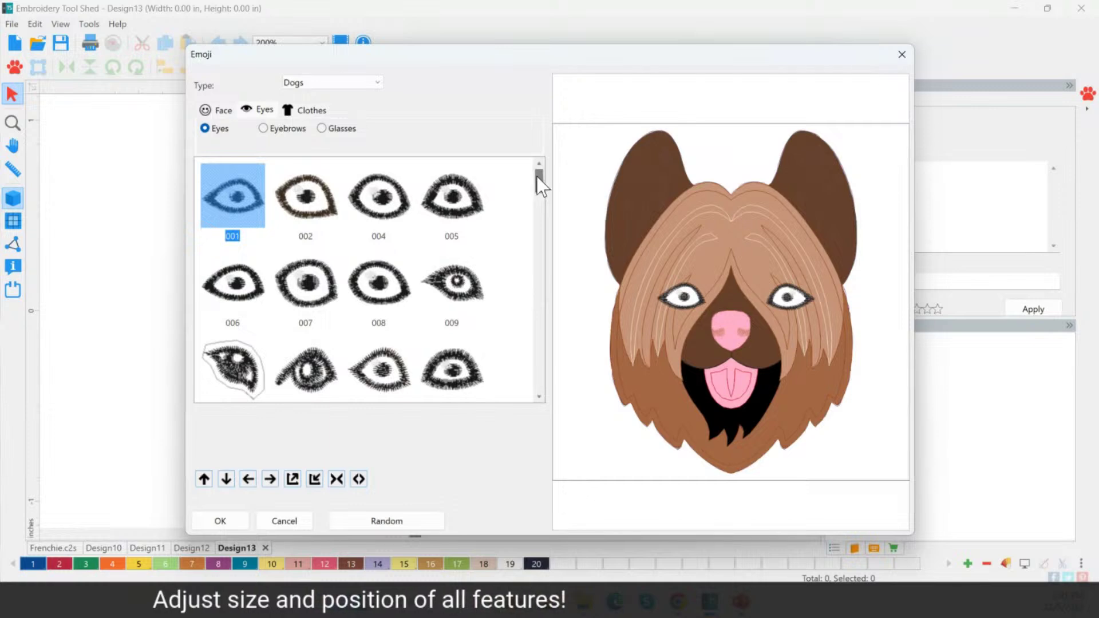
drag(538, 176, 538, 381)
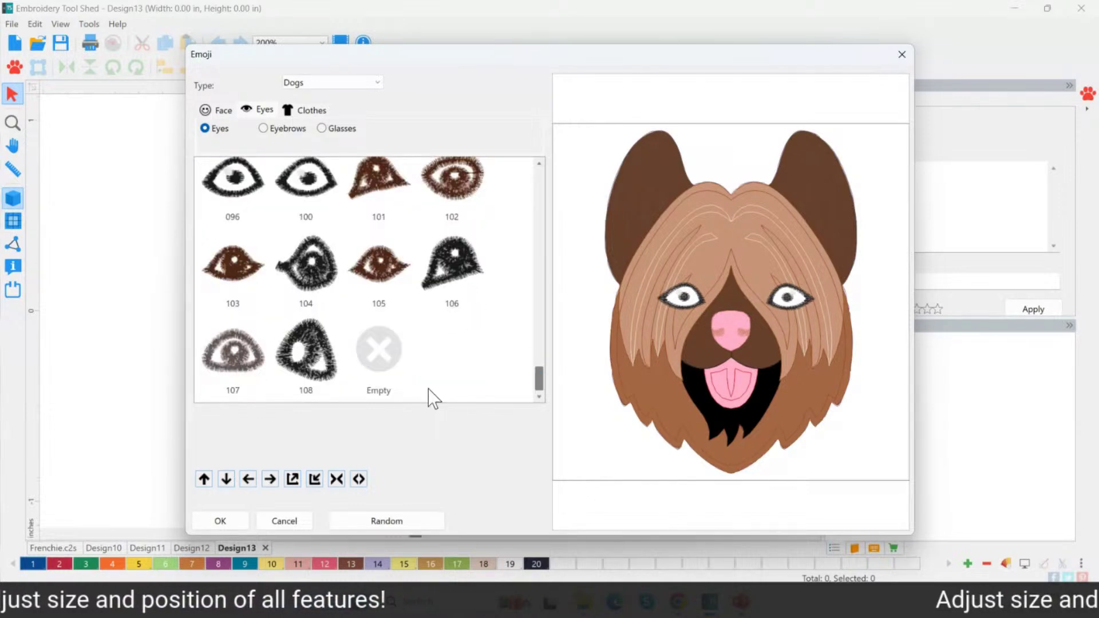
click(385, 378)
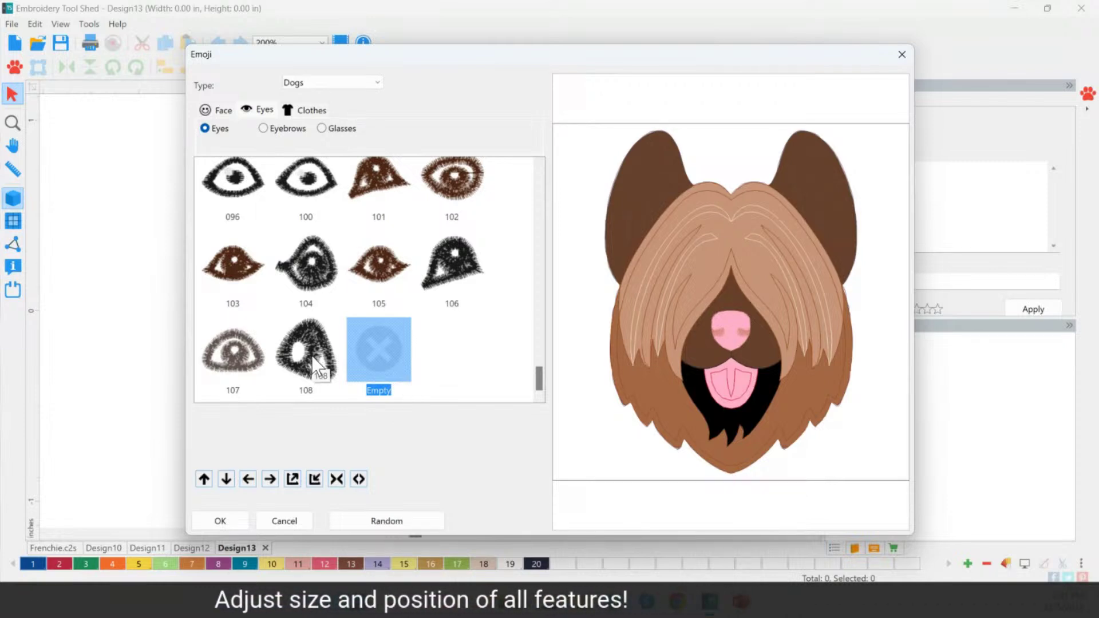
click(314, 322)
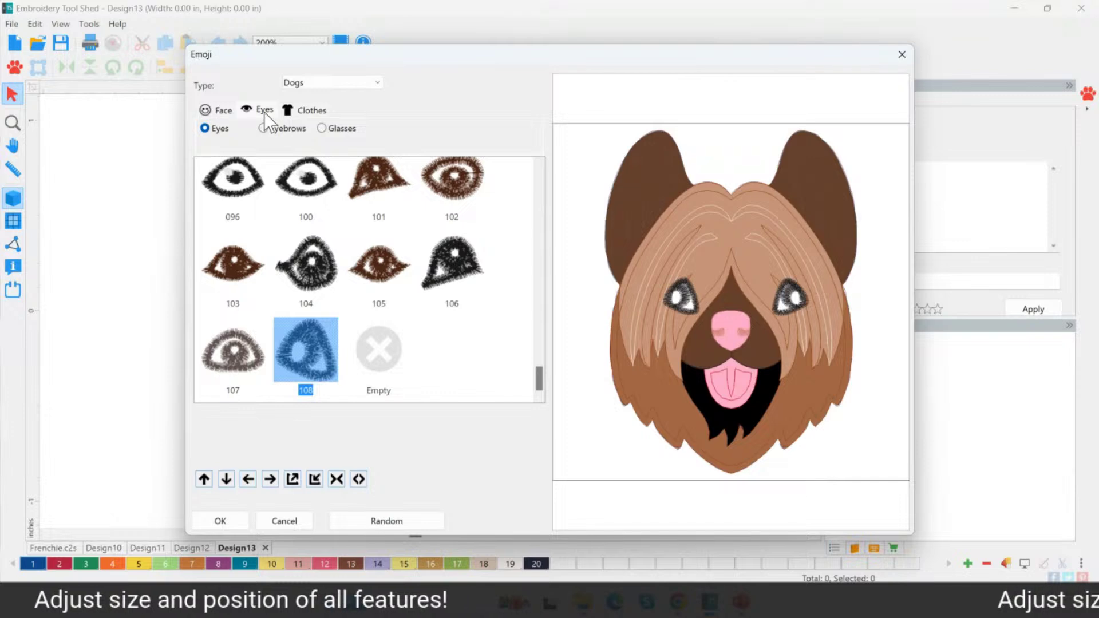
Change the dog's face shape to 067, the one with dark patches on the ears and cheeks
click(217, 109)
scroll(536, 294, up, 3)
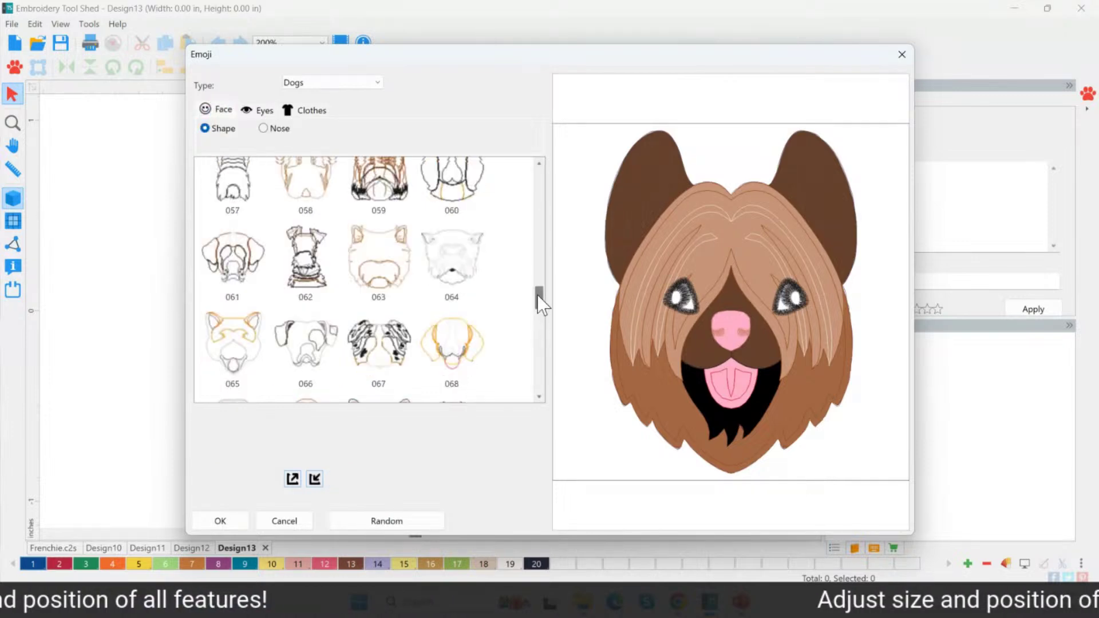
click(411, 383)
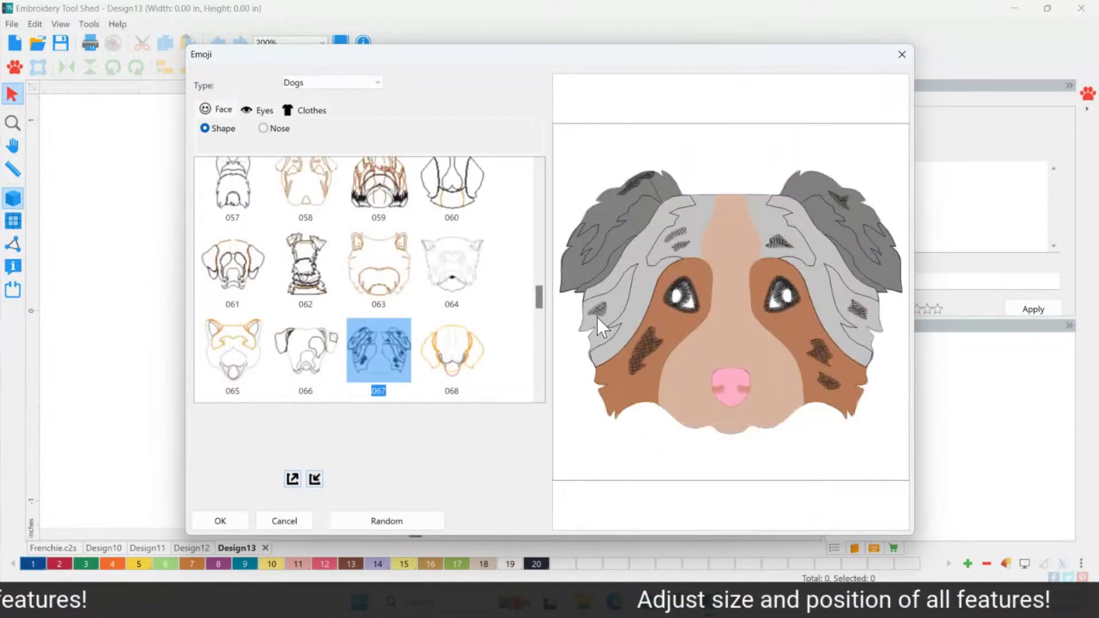
Try eye style 105 on the dog, replace it with eye style 091 and browse the neighbouring eye styles
click(261, 110)
click(395, 267)
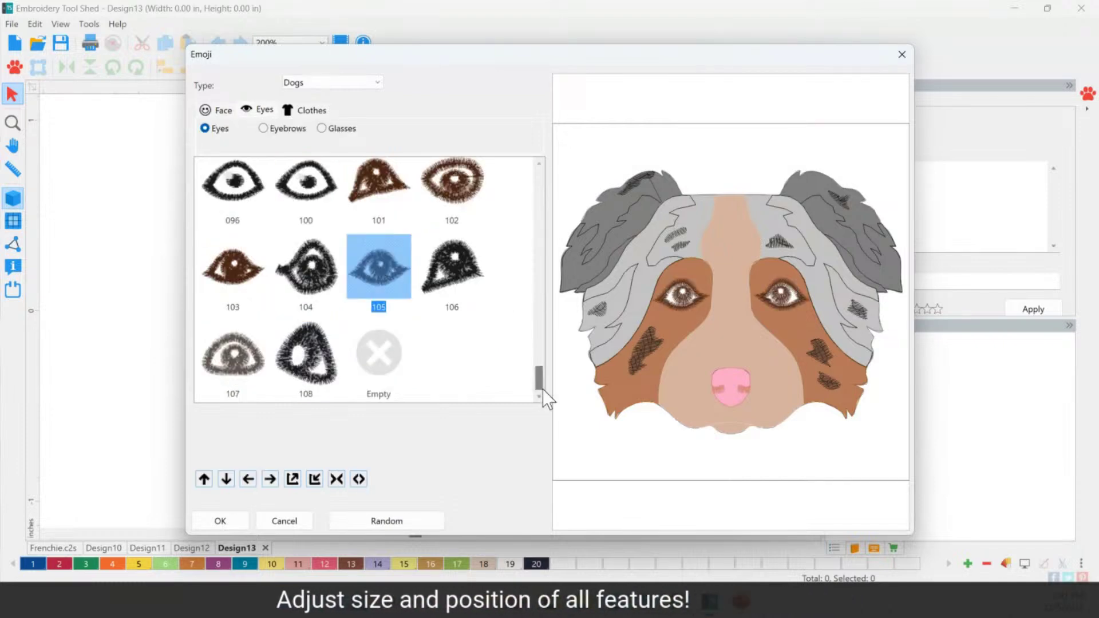
drag(541, 385, 544, 362)
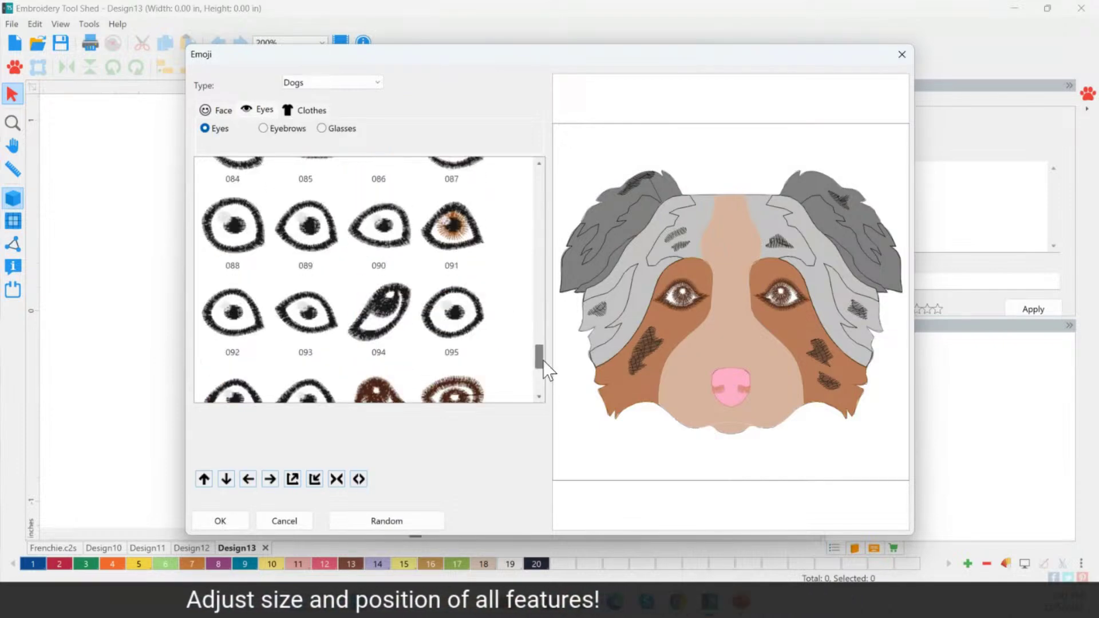
click(476, 269)
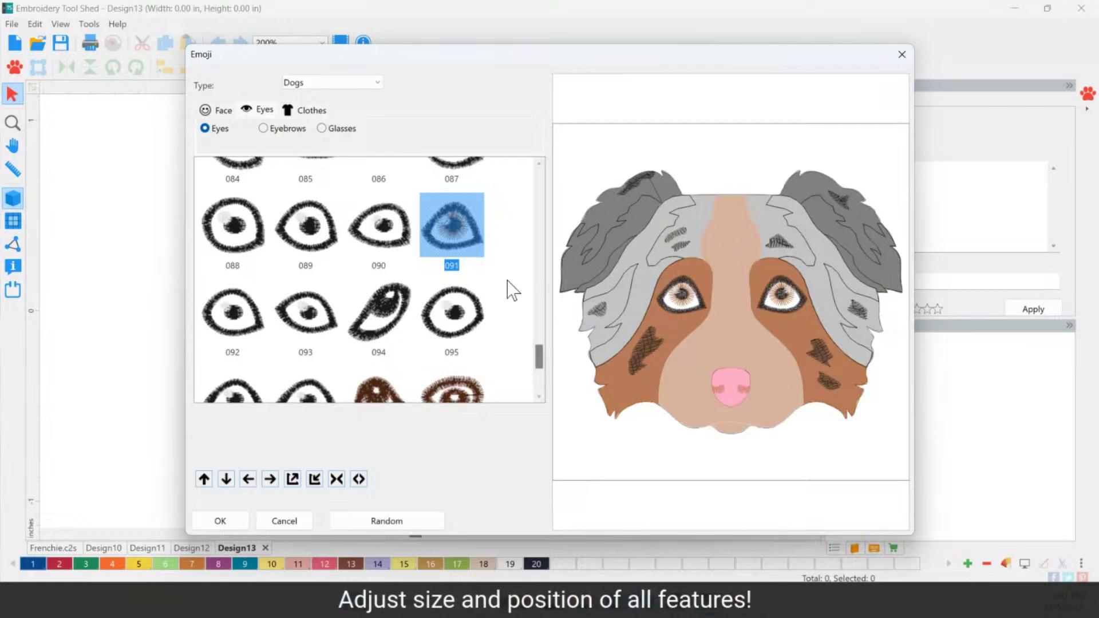
scroll(537, 356, down, 1)
scroll(536, 356, down, 1)
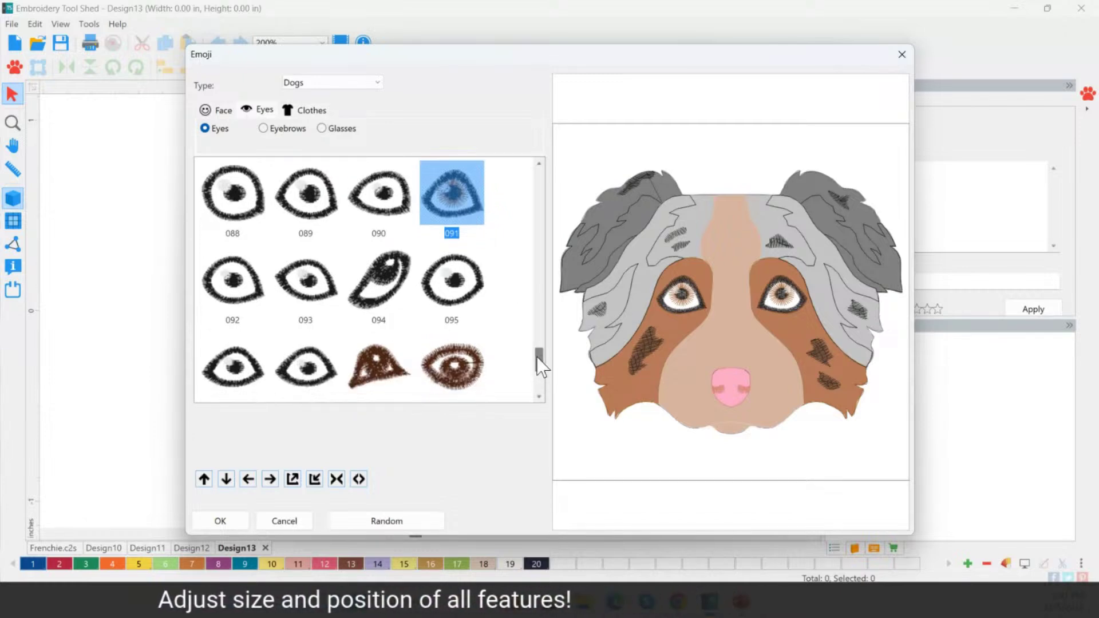
drag(540, 358, 541, 352)
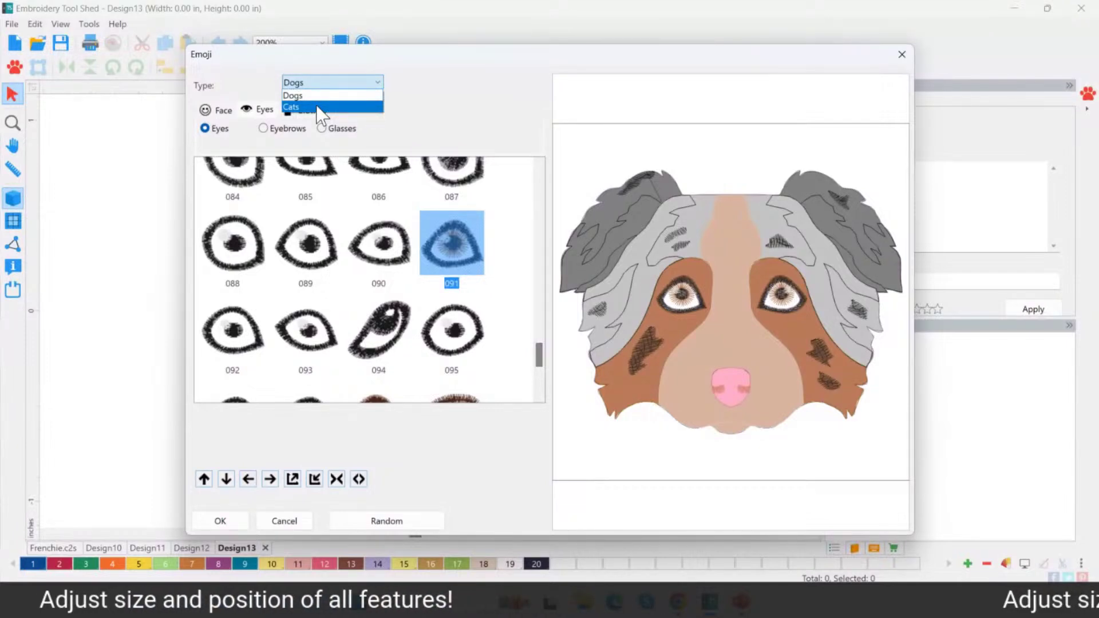
Switch the emoji type to Cats and choose face shape 003
click(344, 107)
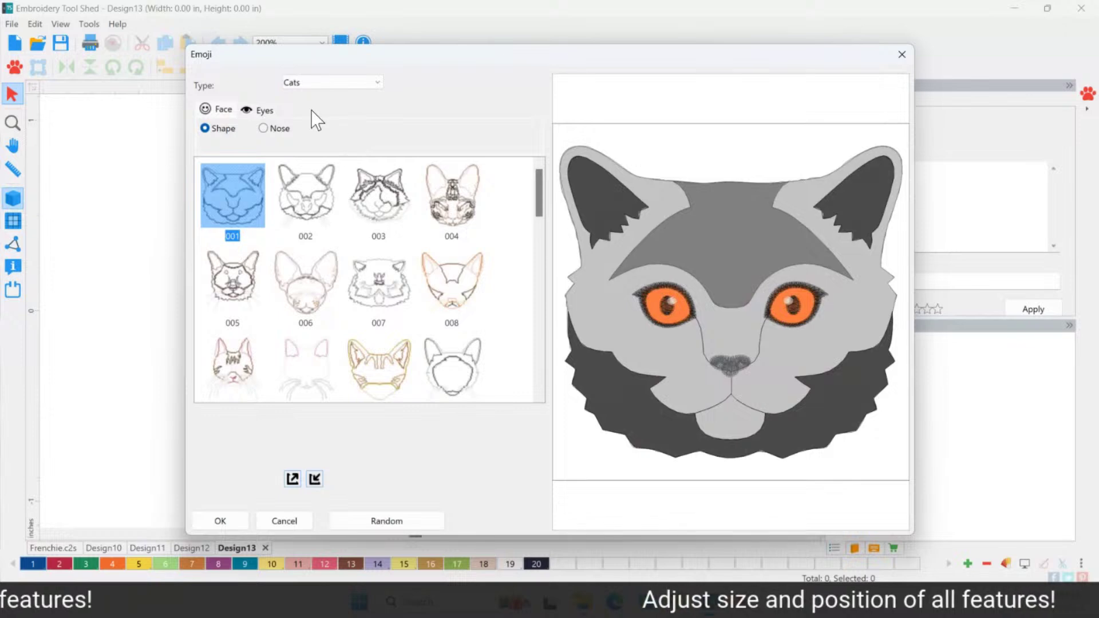
click(388, 209)
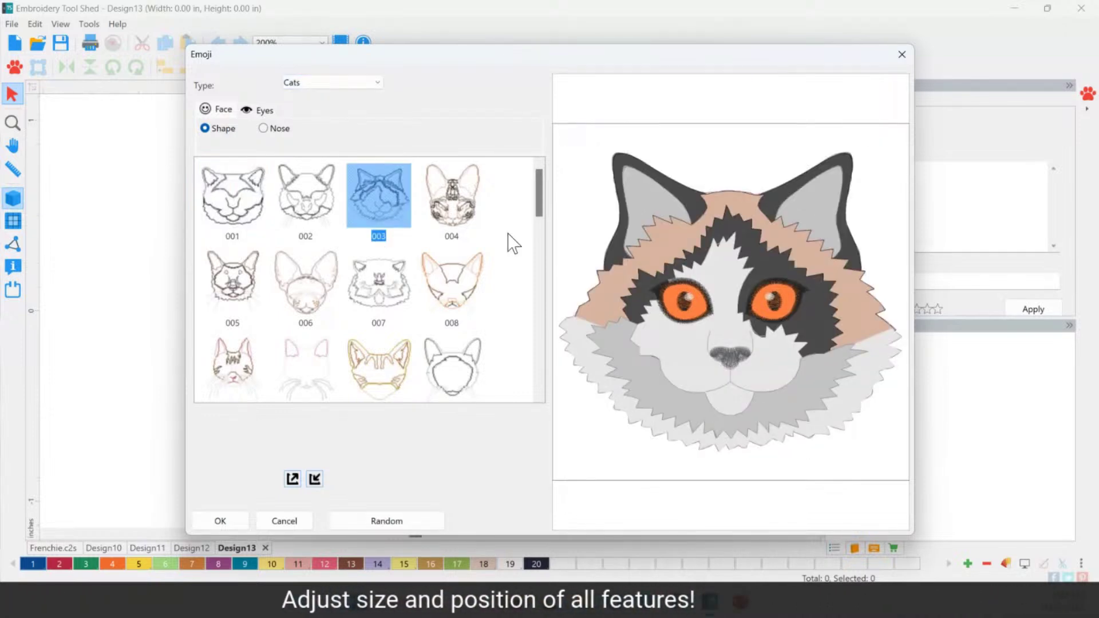
Change the cat's face shape to 019, the one with black and brown patches, and add the emoji to the design
scroll(541, 199, down, 1)
scroll(542, 206, down, 2)
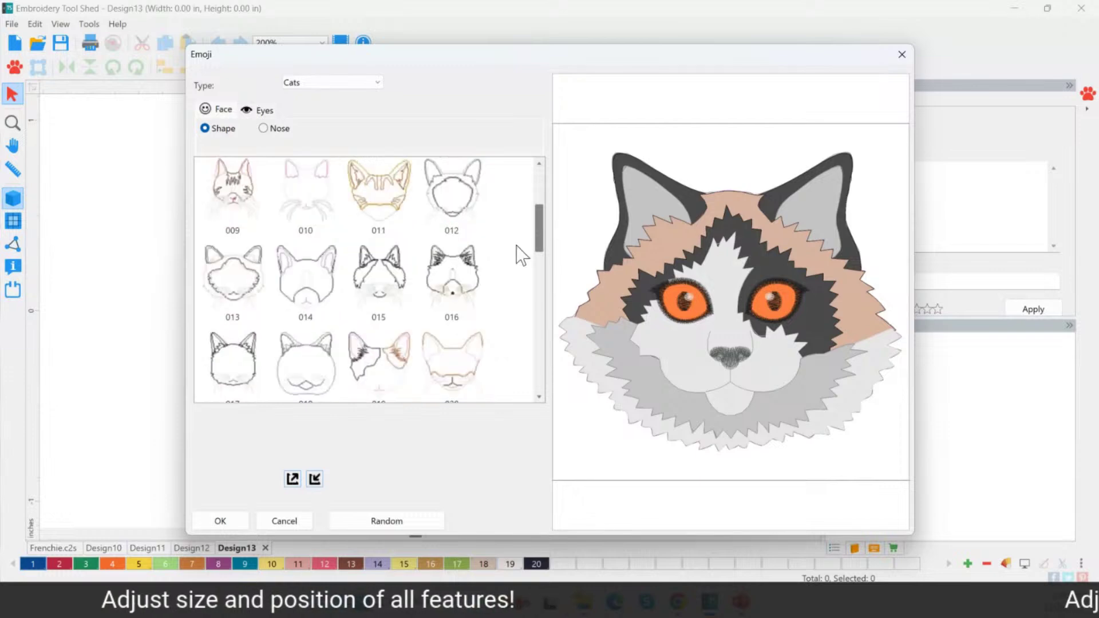
click(466, 290)
click(388, 365)
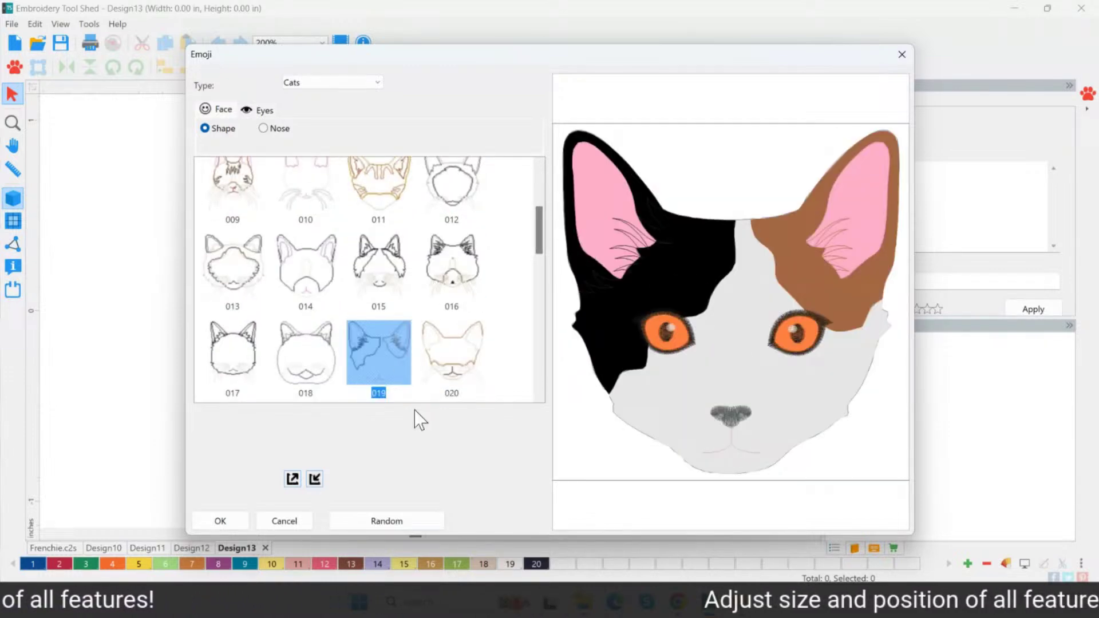
click(220, 521)
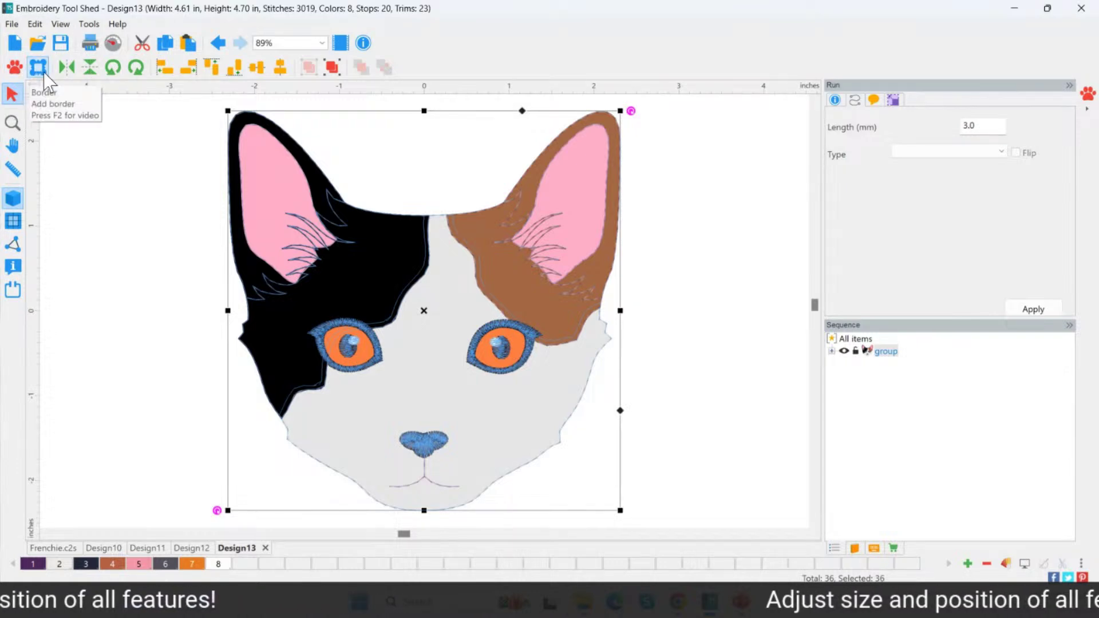
Try Border 01 around the cat, enlarge it to about 6.03 by 7.18 in, shift it to centre the face, and delete it
click(40, 69)
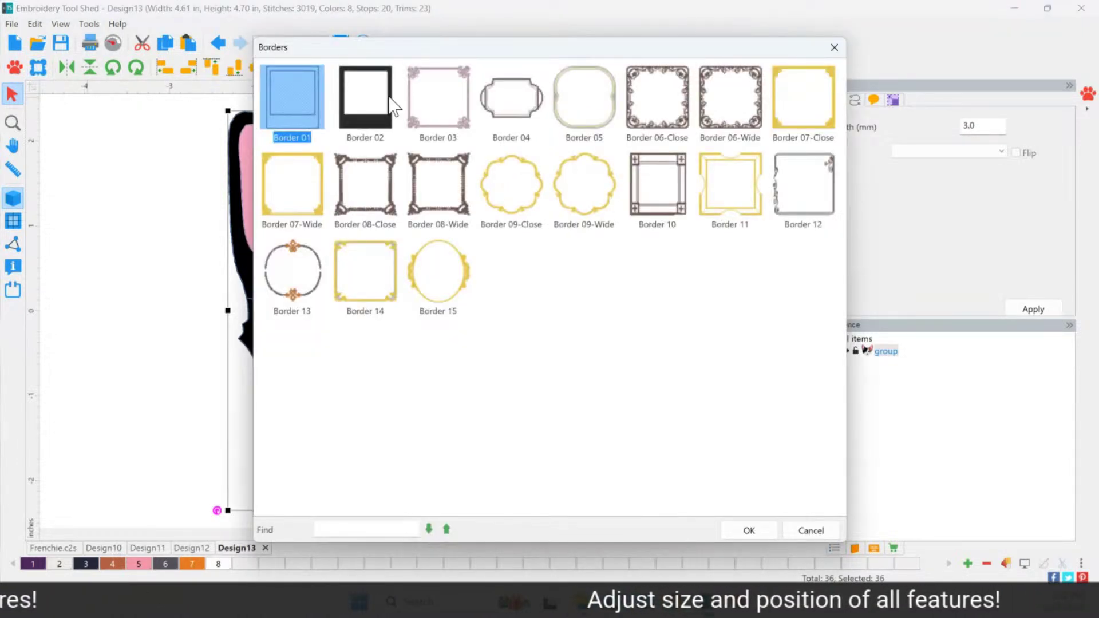
click(394, 105)
double_click(286, 117)
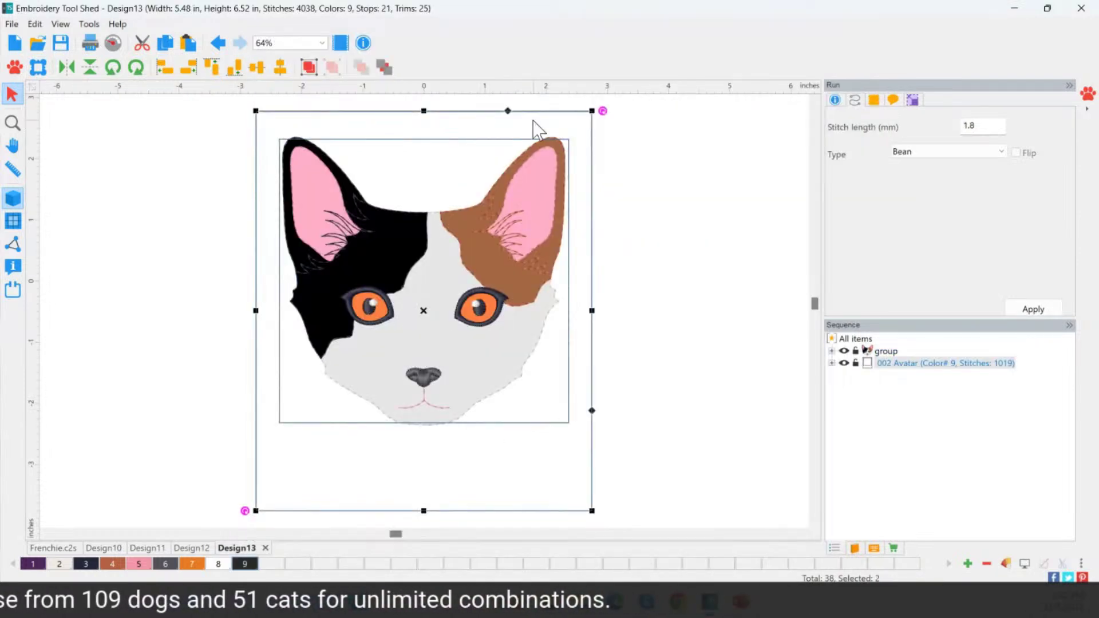
drag(591, 111, 625, 71)
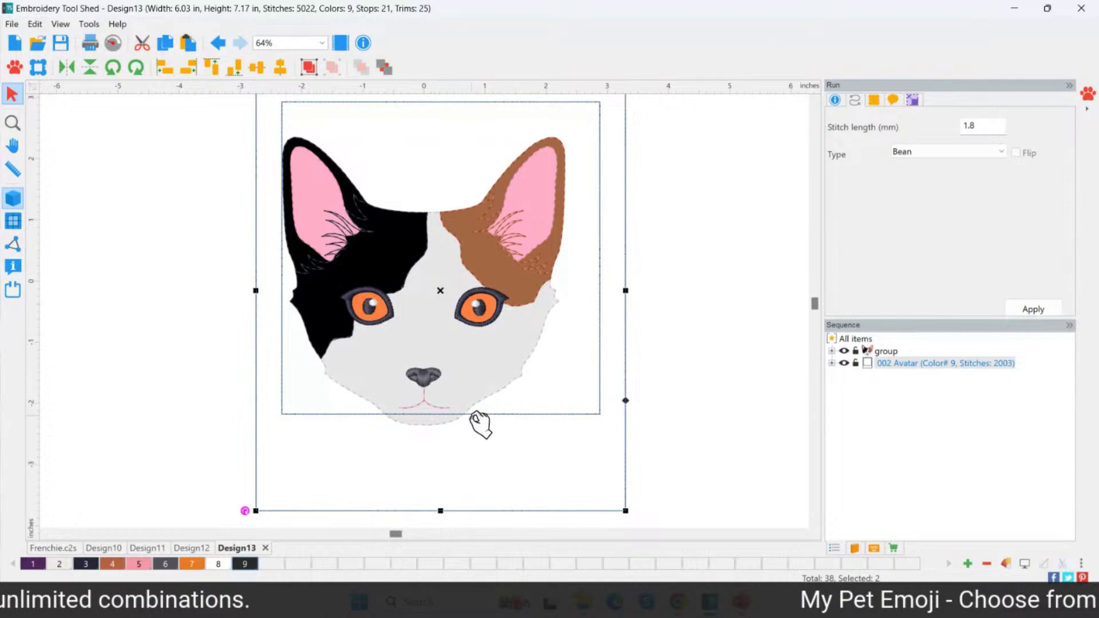
drag(450, 295, 436, 319)
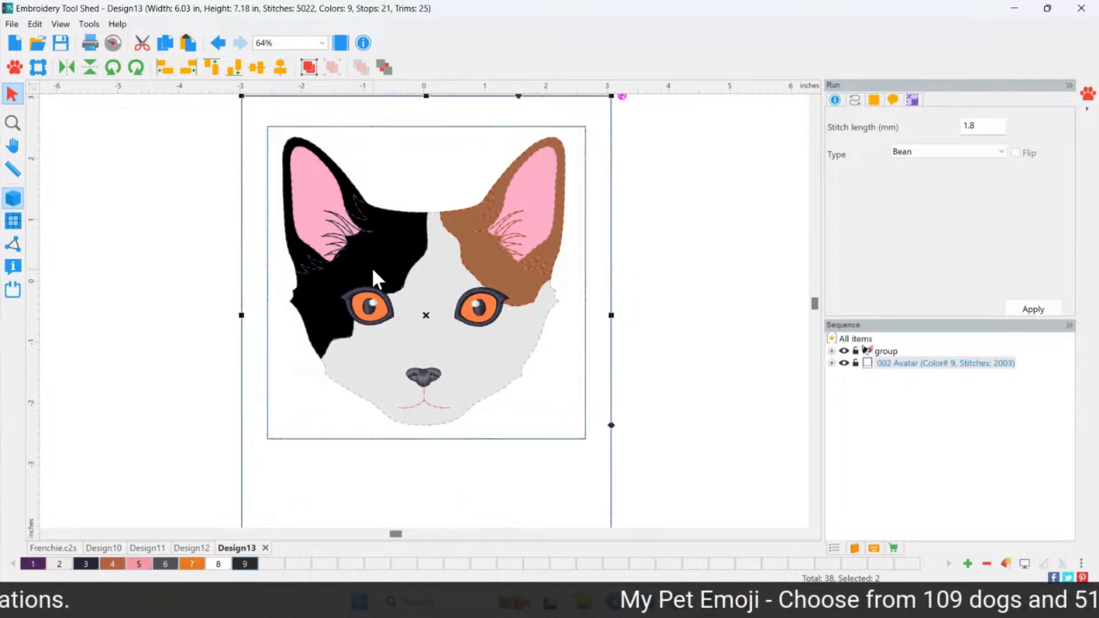
key(Delete)
Try the ornate oval Border 15 around the cat face and delete it
click(37, 67)
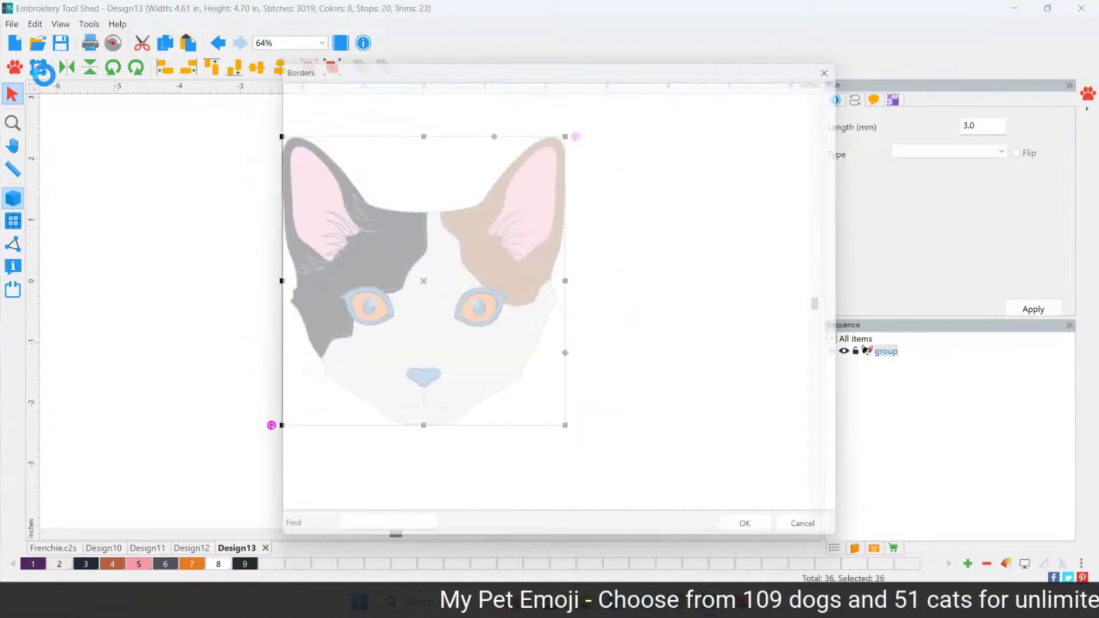
double_click(430, 275)
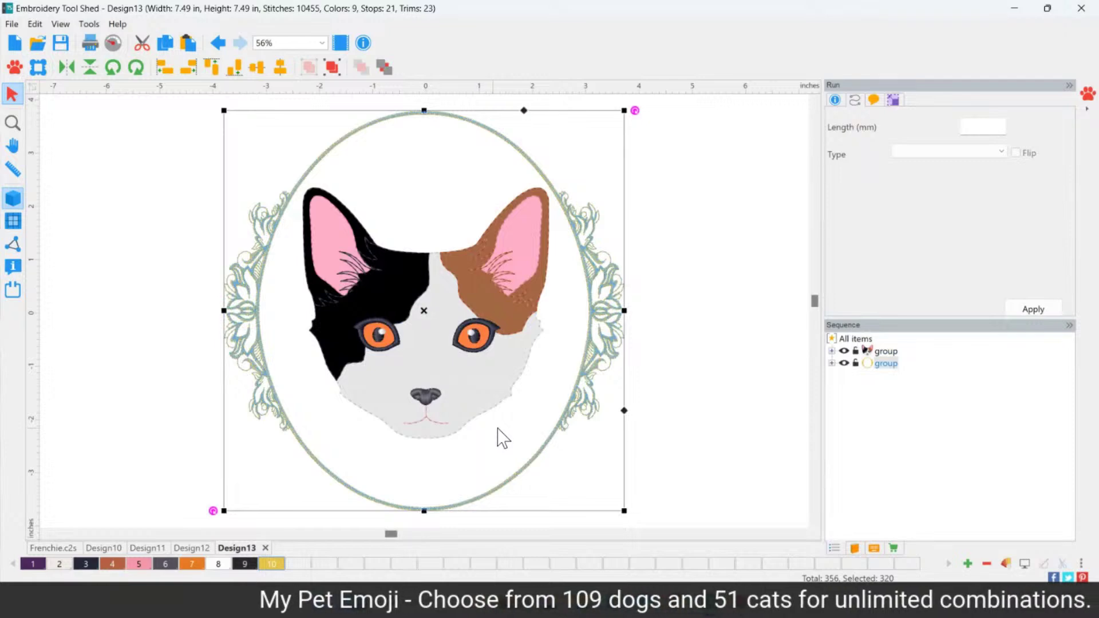
click(617, 344)
click(617, 343)
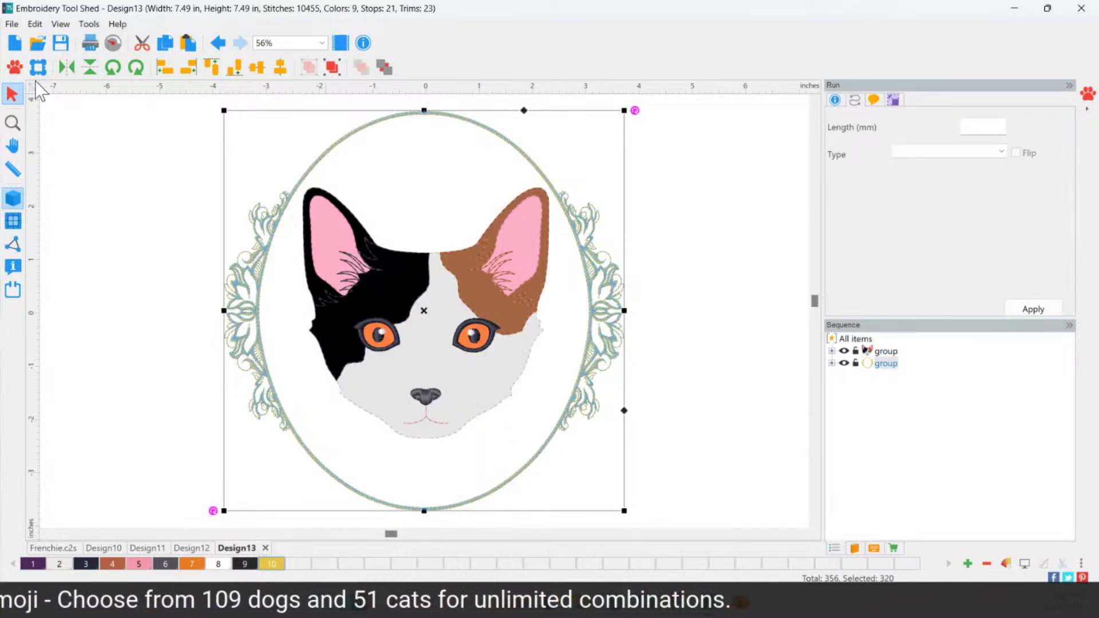
key(Delete)
click(618, 473)
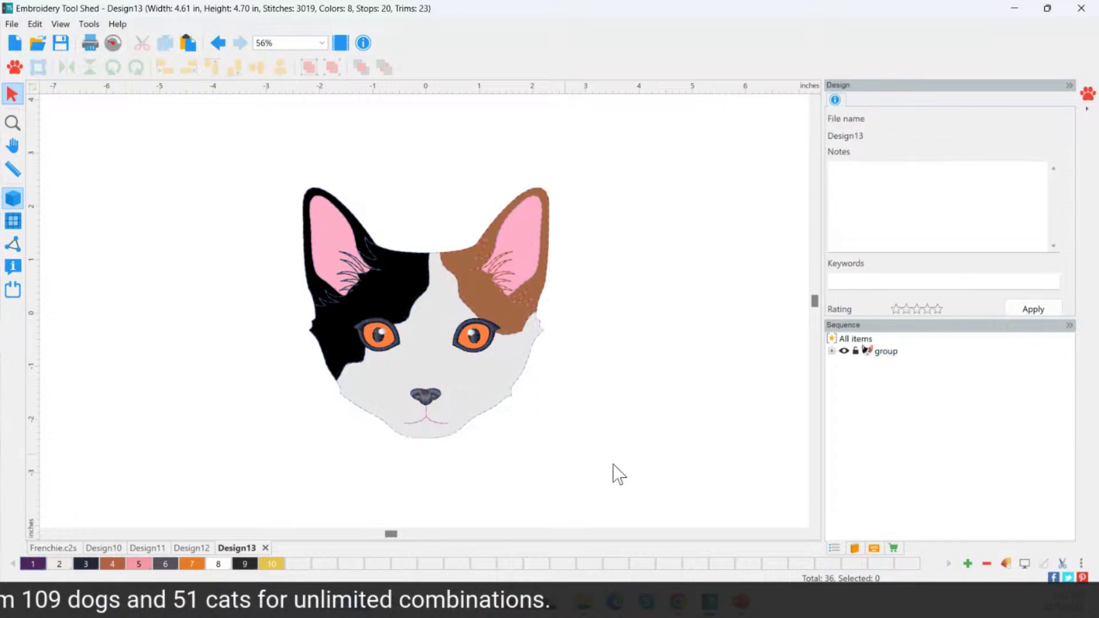
Look at the purchased add-ons and the emoji designer, closing the designer without adding another emoji
click(892, 548)
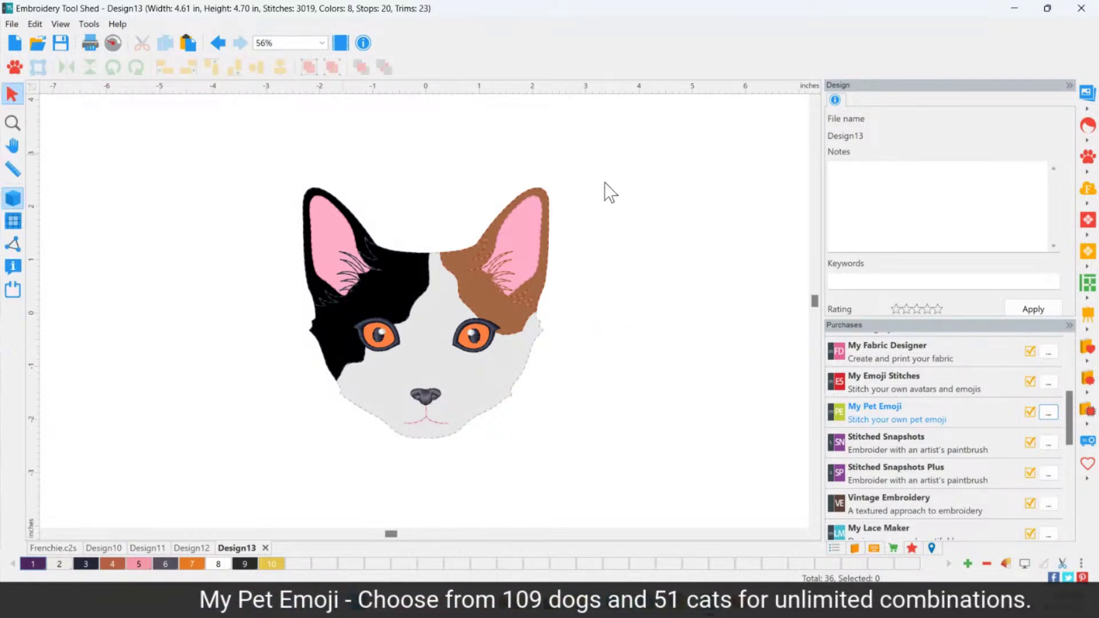
click(19, 71)
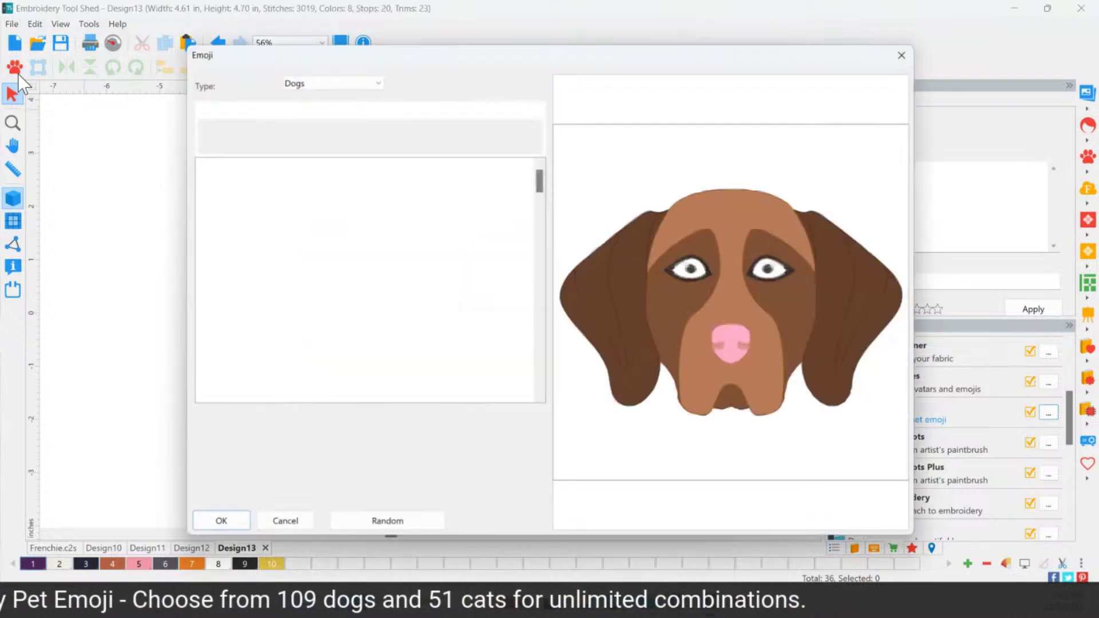
click(908, 59)
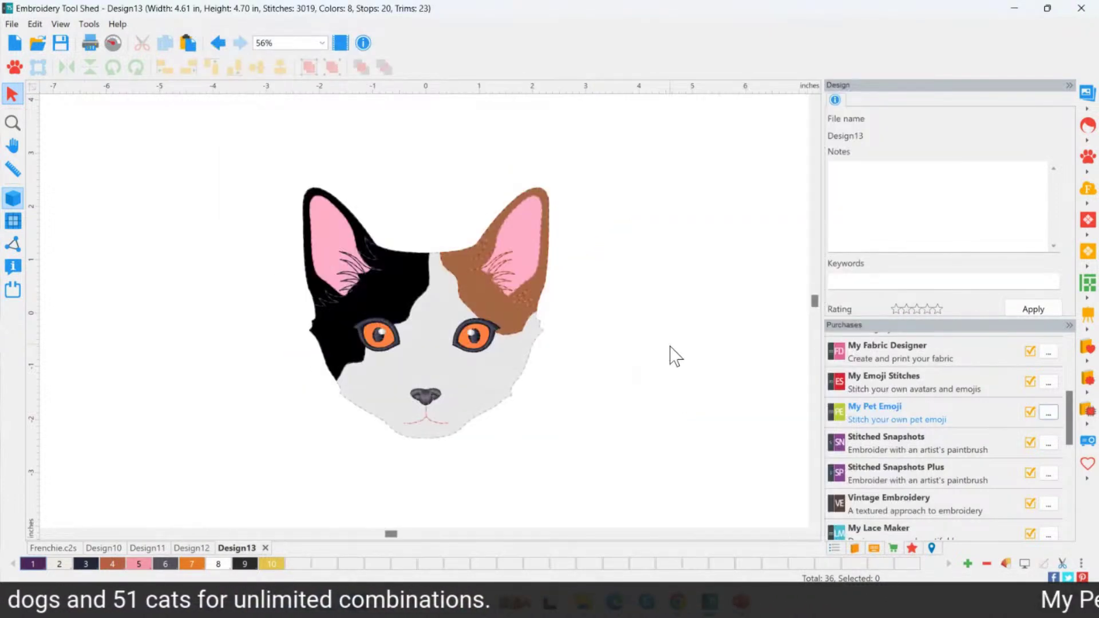
Display the stitch effects and ungroup the cat face into its separate parts
click(912, 550)
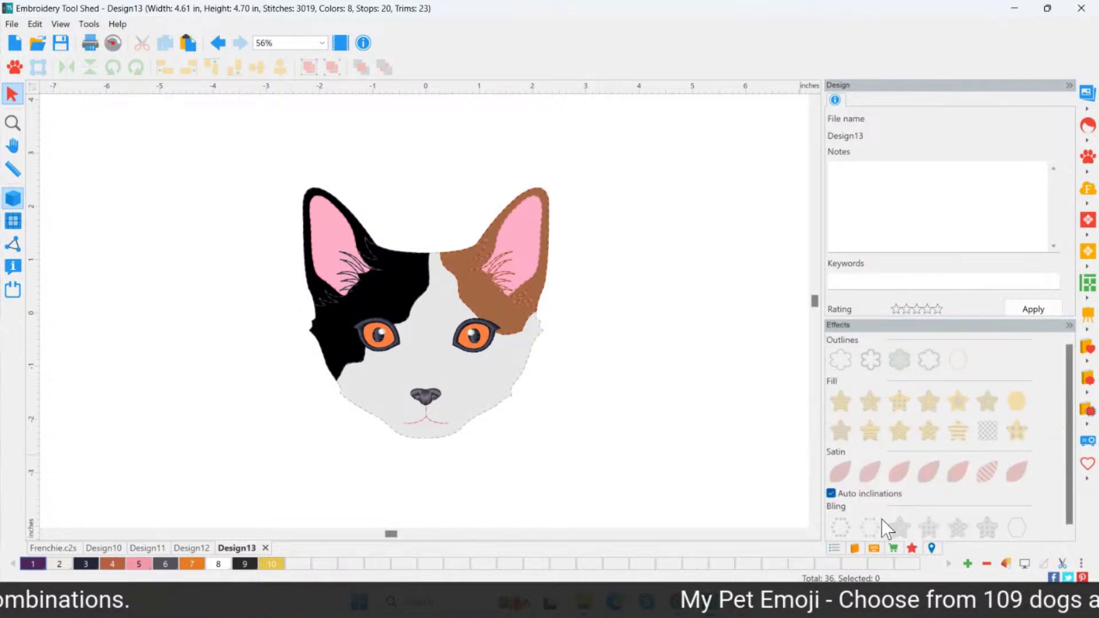
click(523, 336)
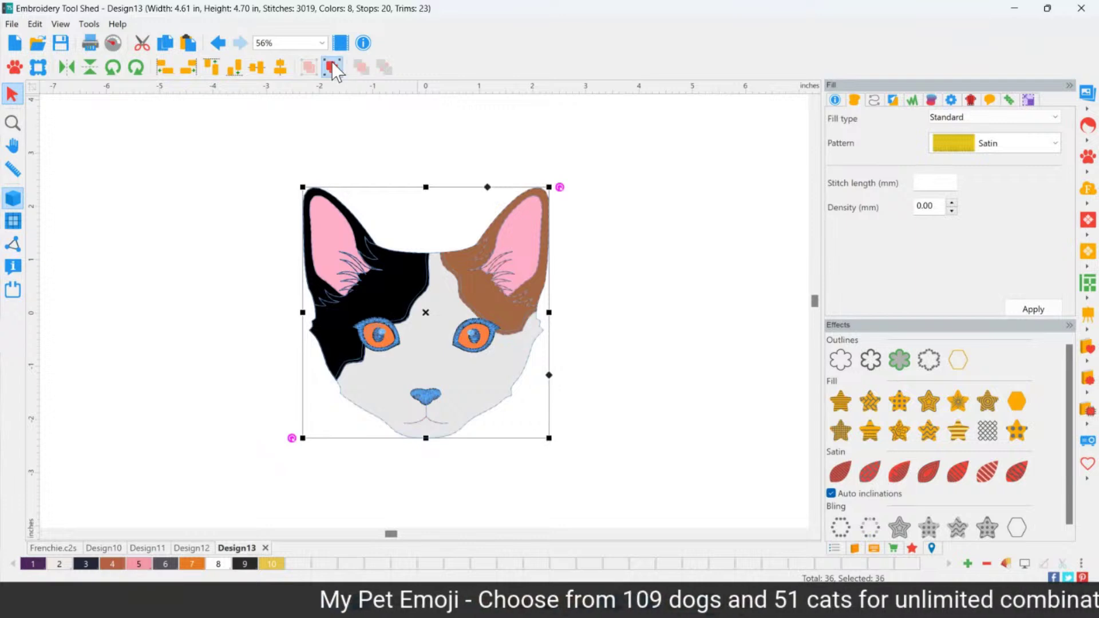
click(613, 294)
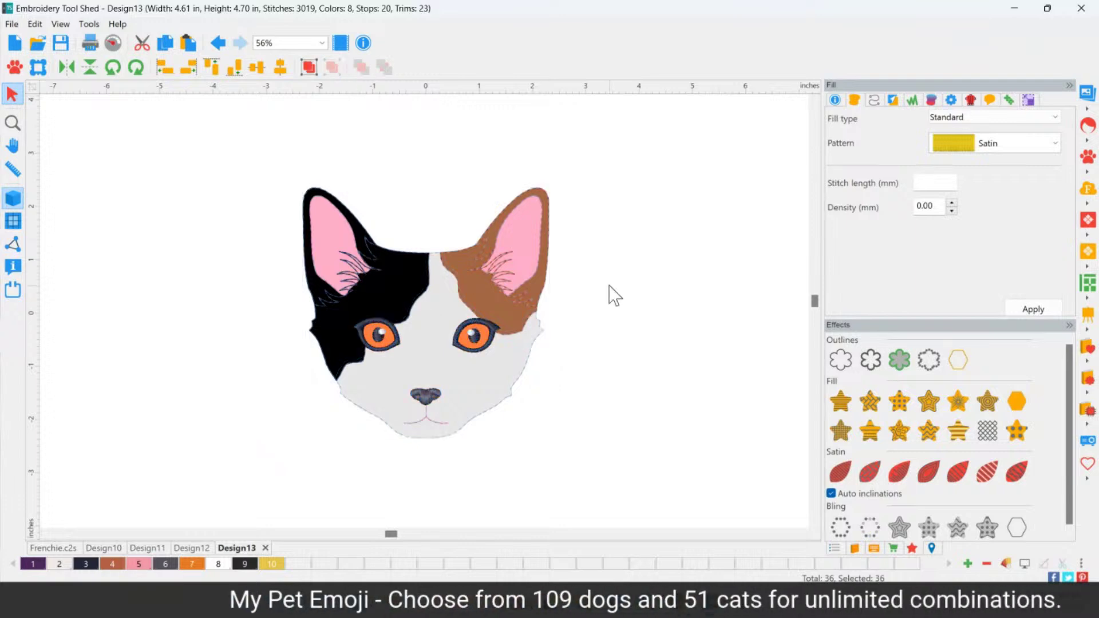
Apply a Standard Tatami fill to the brown patch around the cat's ear and eye
click(455, 252)
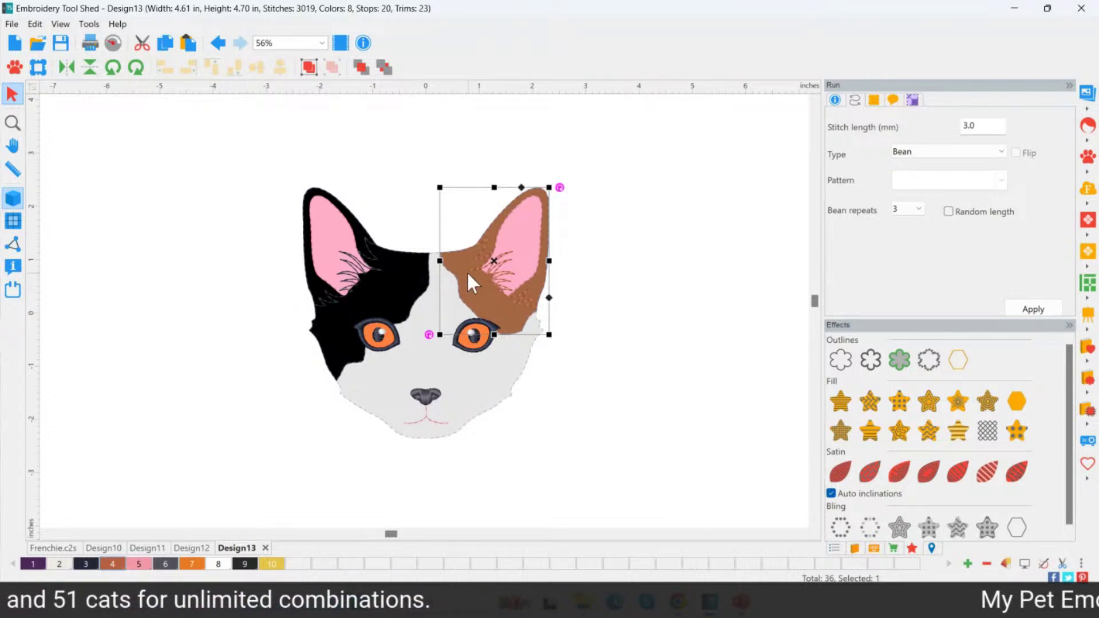
click(839, 404)
click(728, 397)
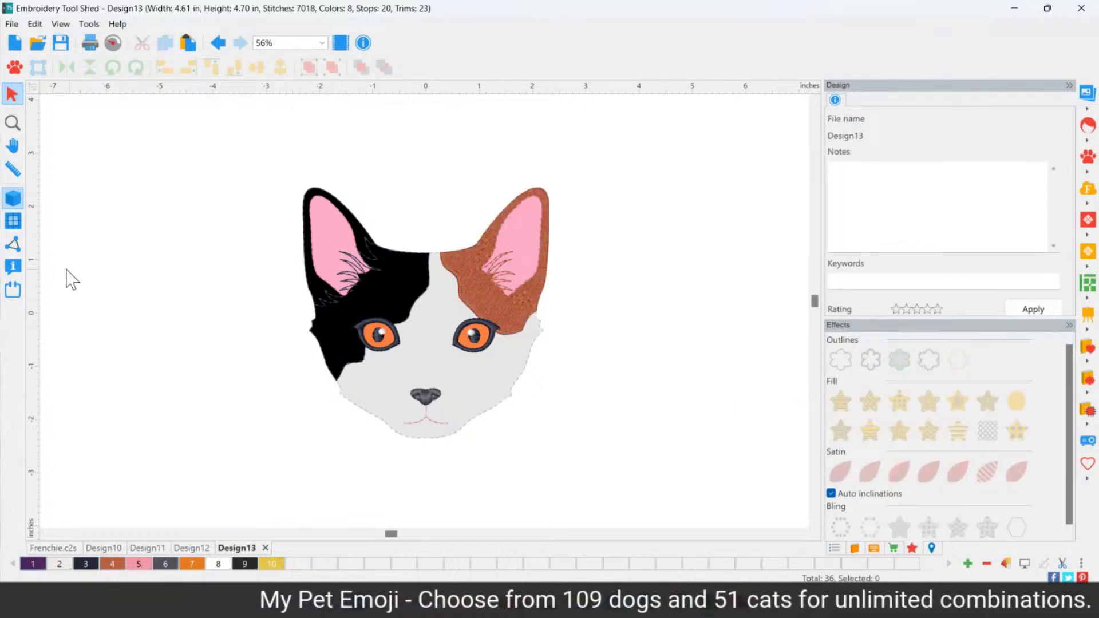
click(461, 256)
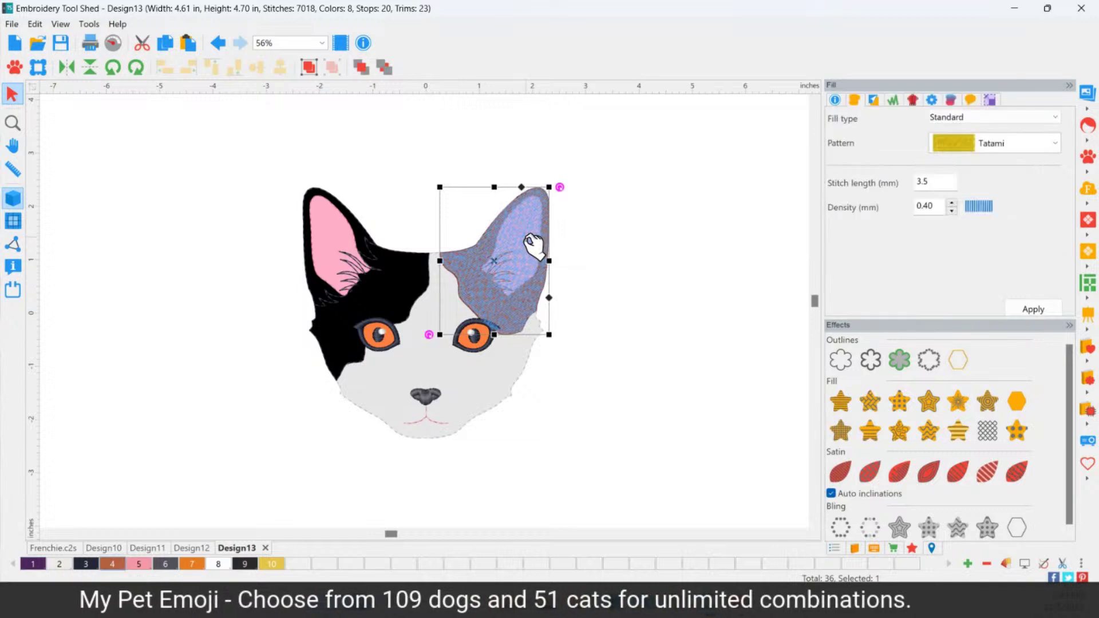
click(606, 262)
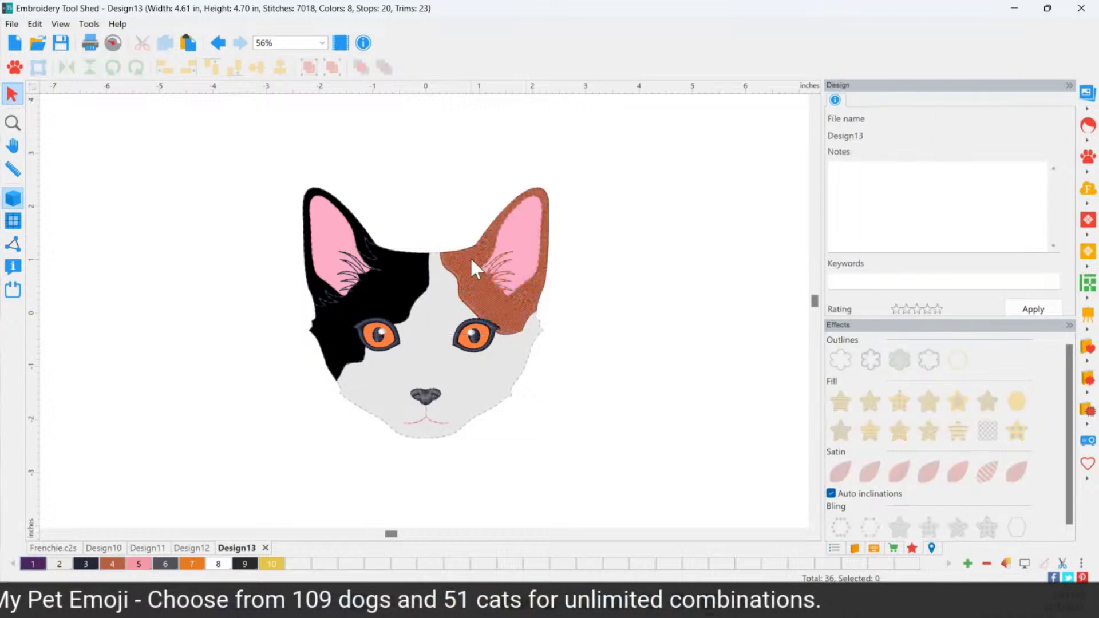
Try a Wave fill on the bean-stitch outline of the black patch and undo it
click(427, 283)
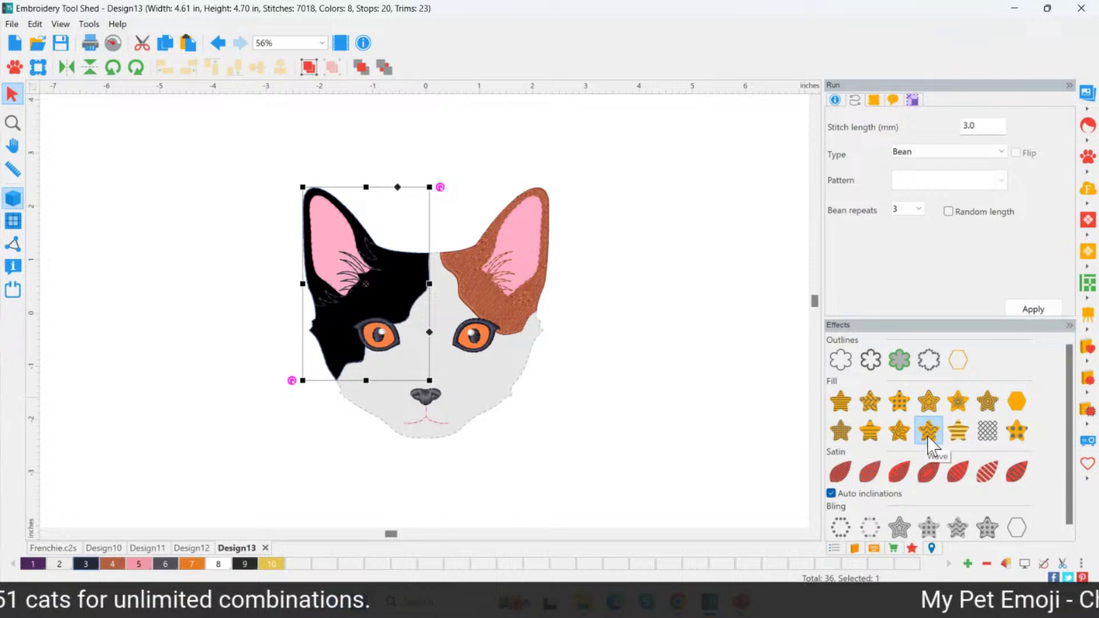
click(900, 429)
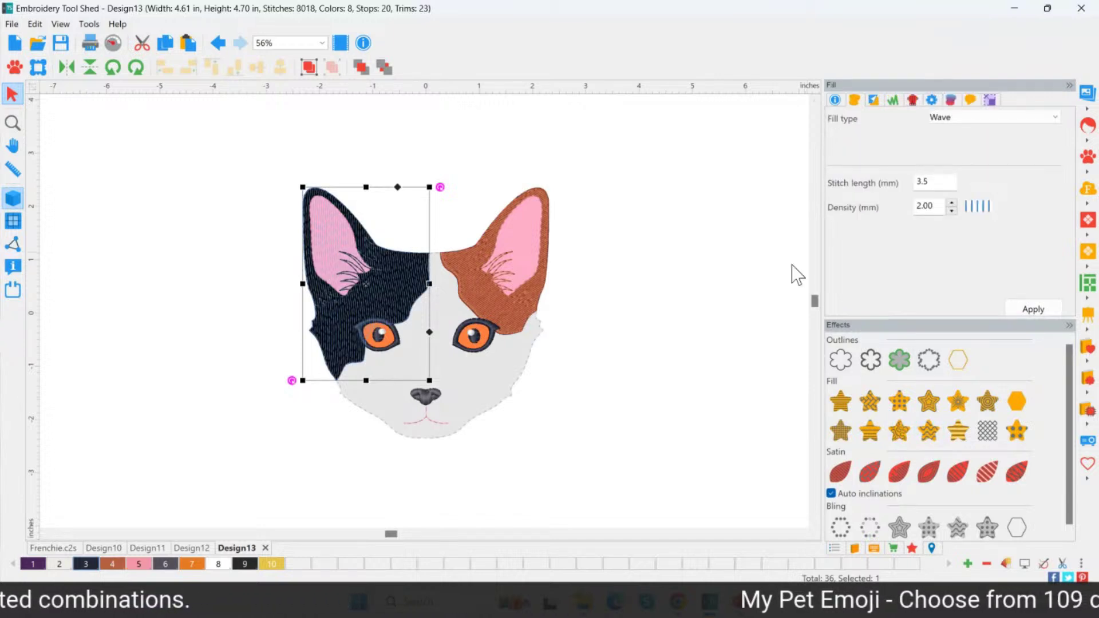
key(ctrl+z)
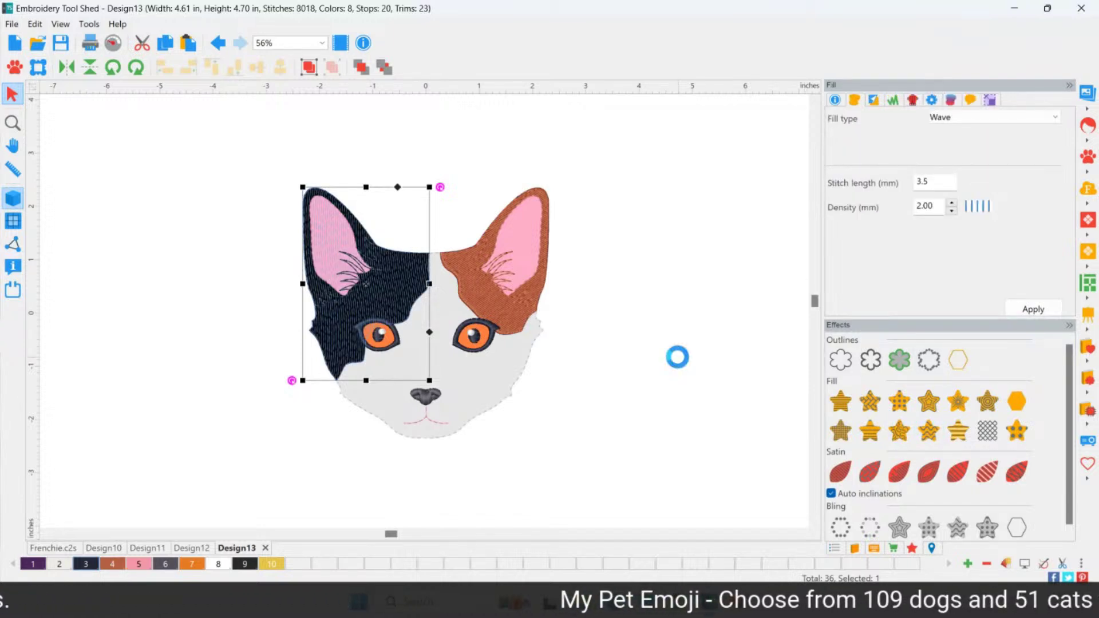
Select the black patch's color 1 run (398 Exquisite Thread 40) in the sequence and give it a Wave fill
click(834, 548)
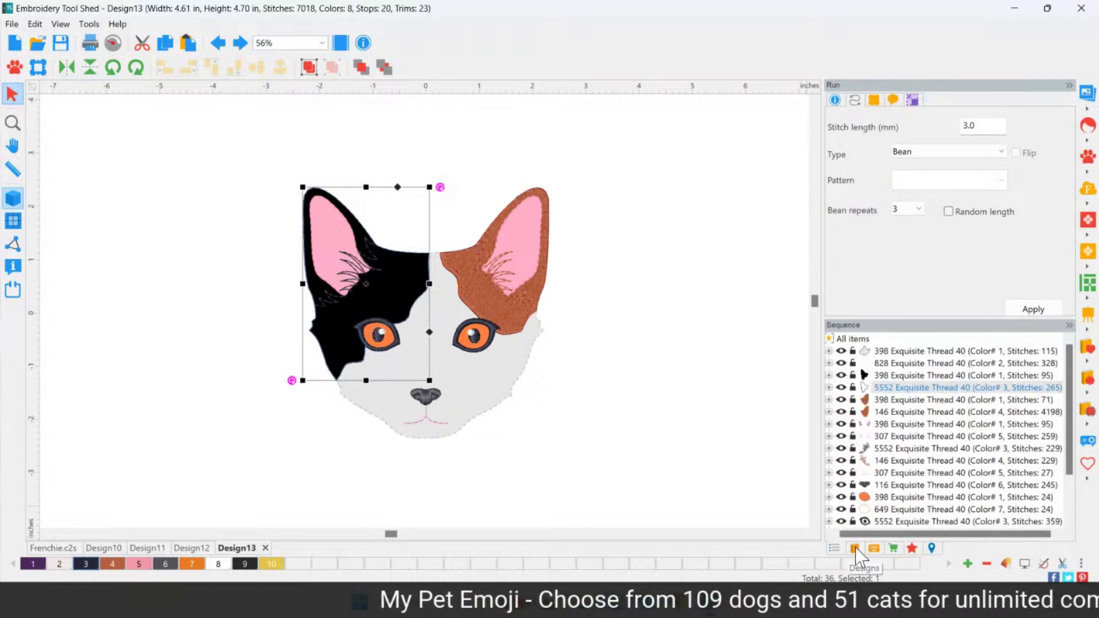
click(889, 378)
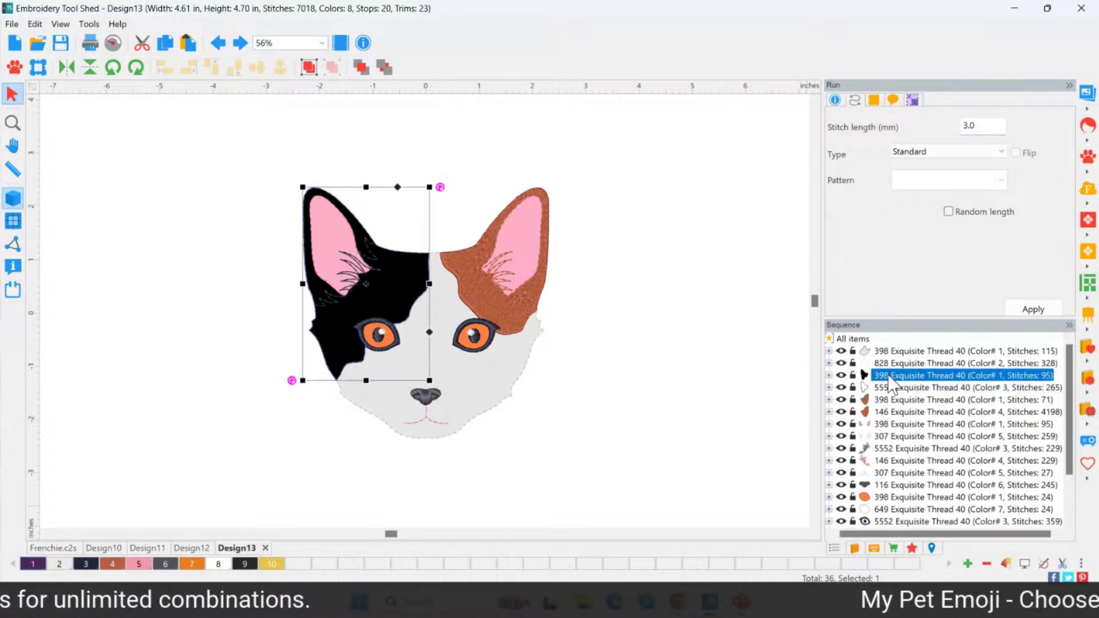
click(912, 549)
click(929, 435)
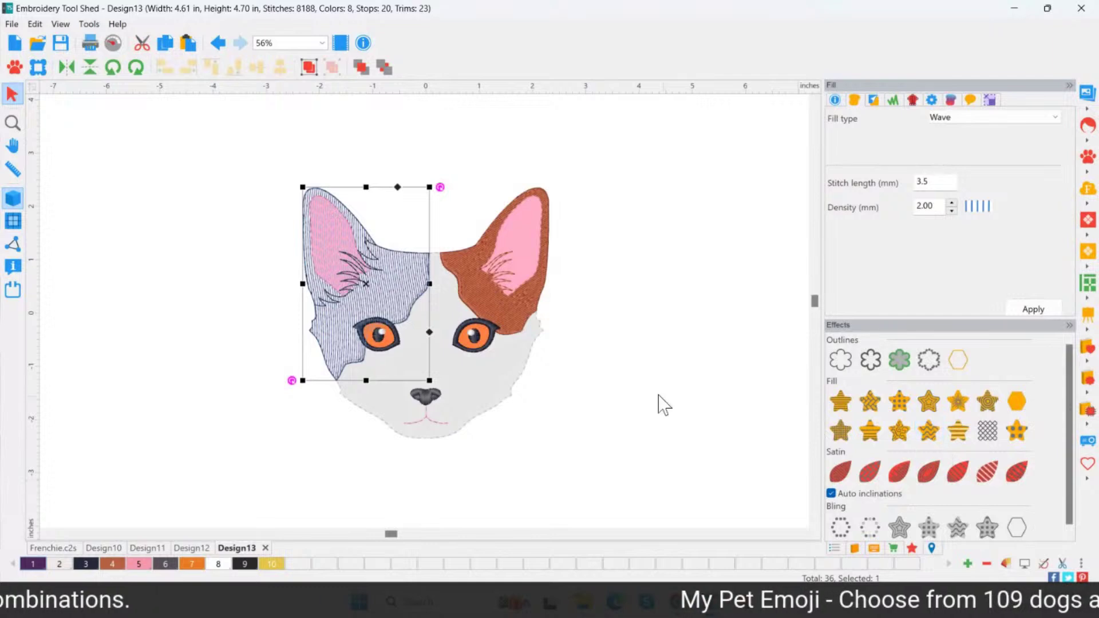
click(677, 407)
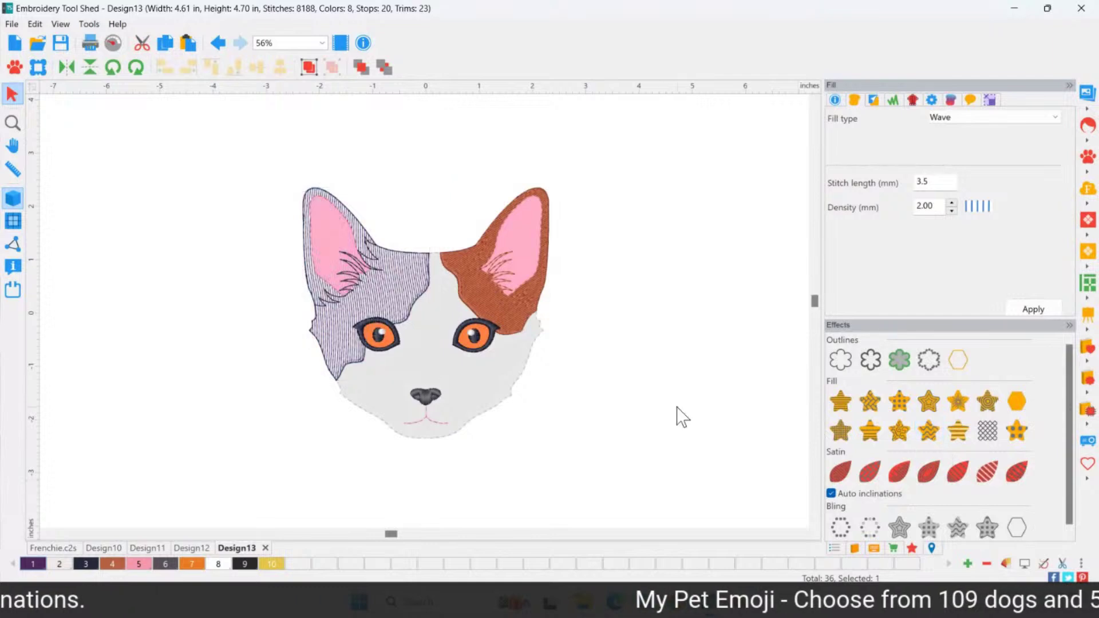
click(380, 301)
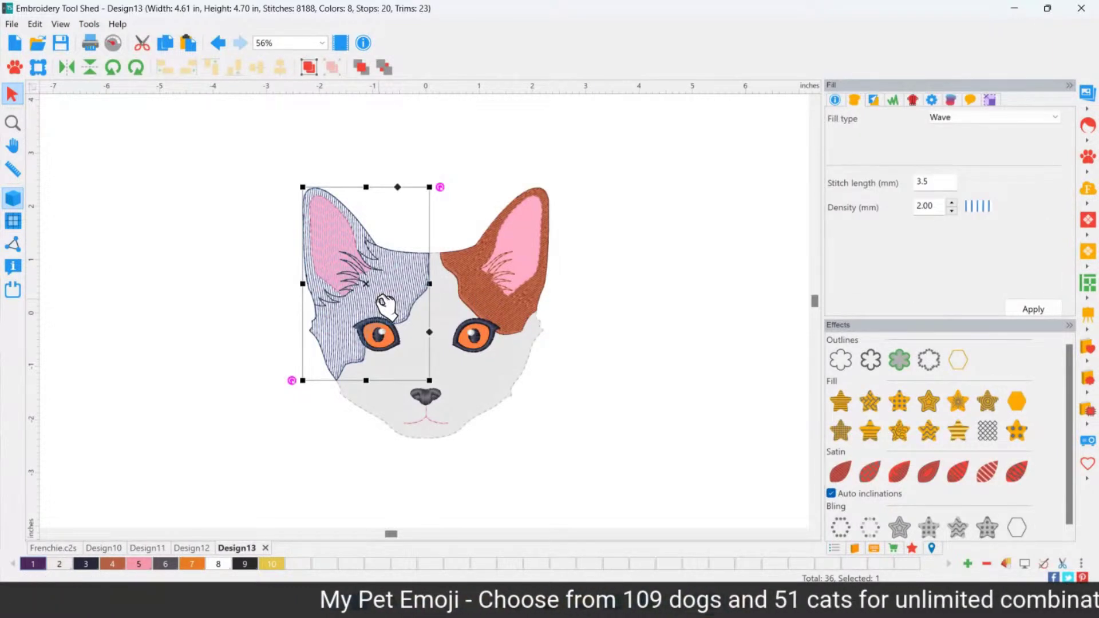
click(673, 436)
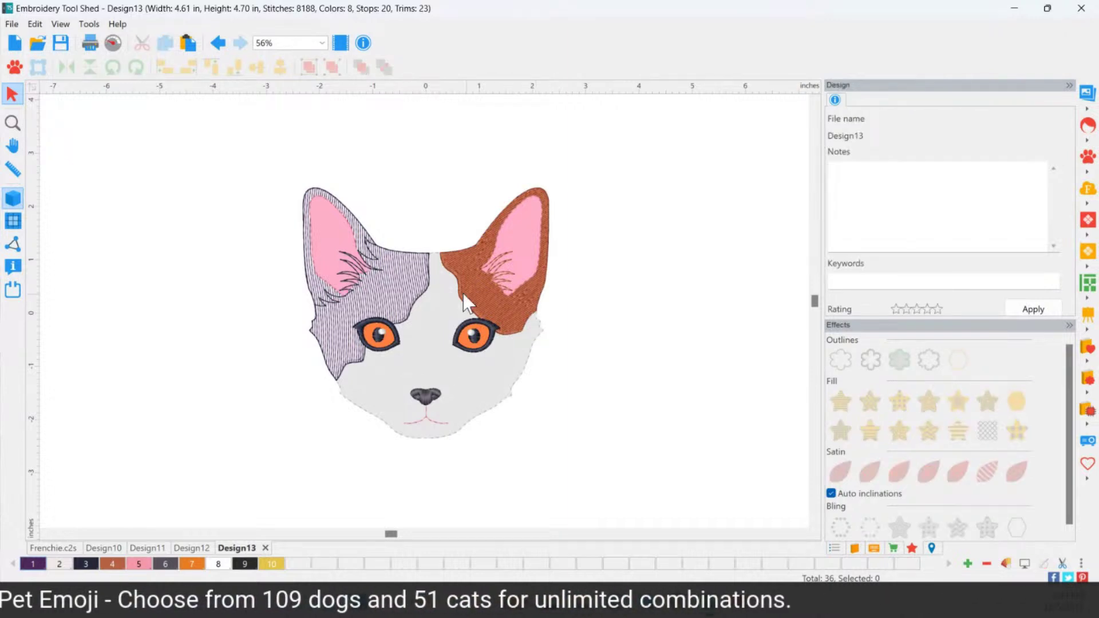
Change the wave-filled patch to a Standard Tatami fill and recolor it with color 3, Ink 5552
click(399, 274)
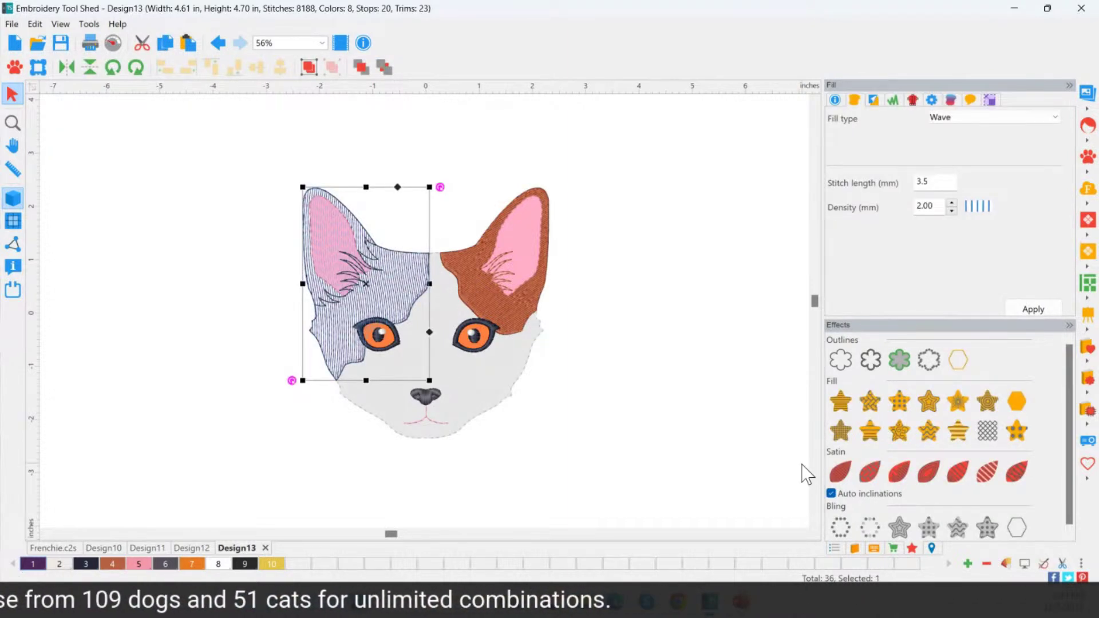
click(648, 386)
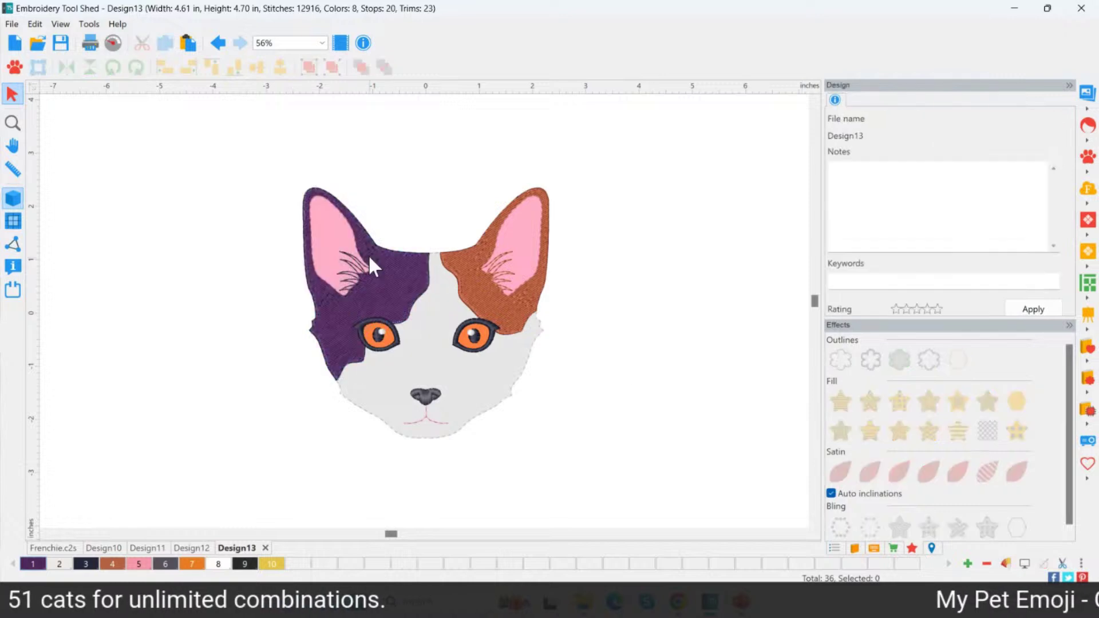
click(410, 316)
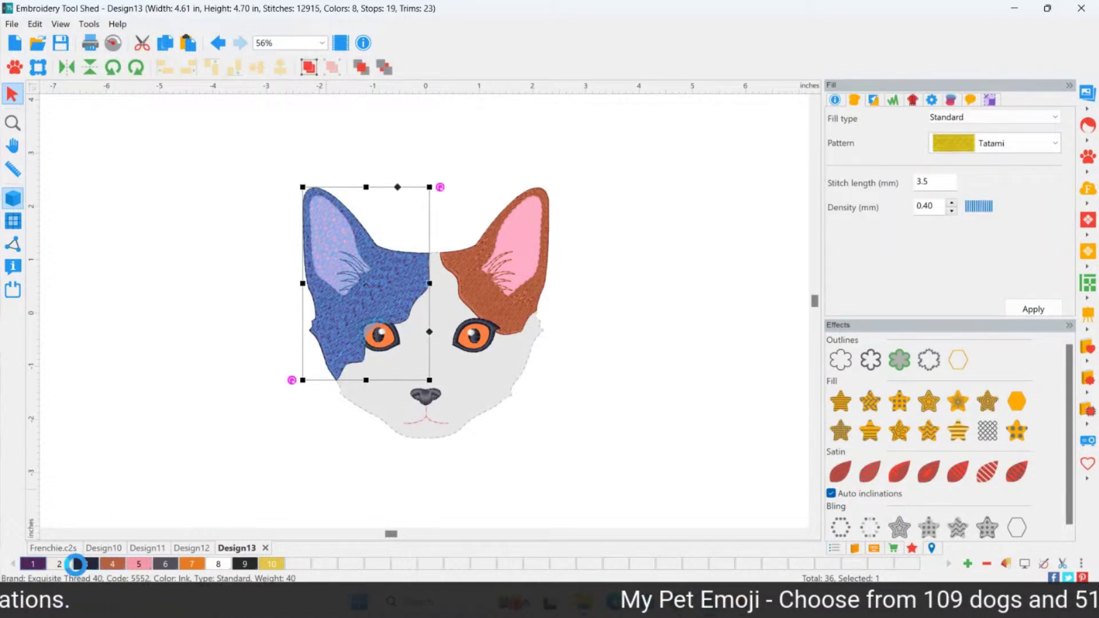
click(76, 564)
click(89, 336)
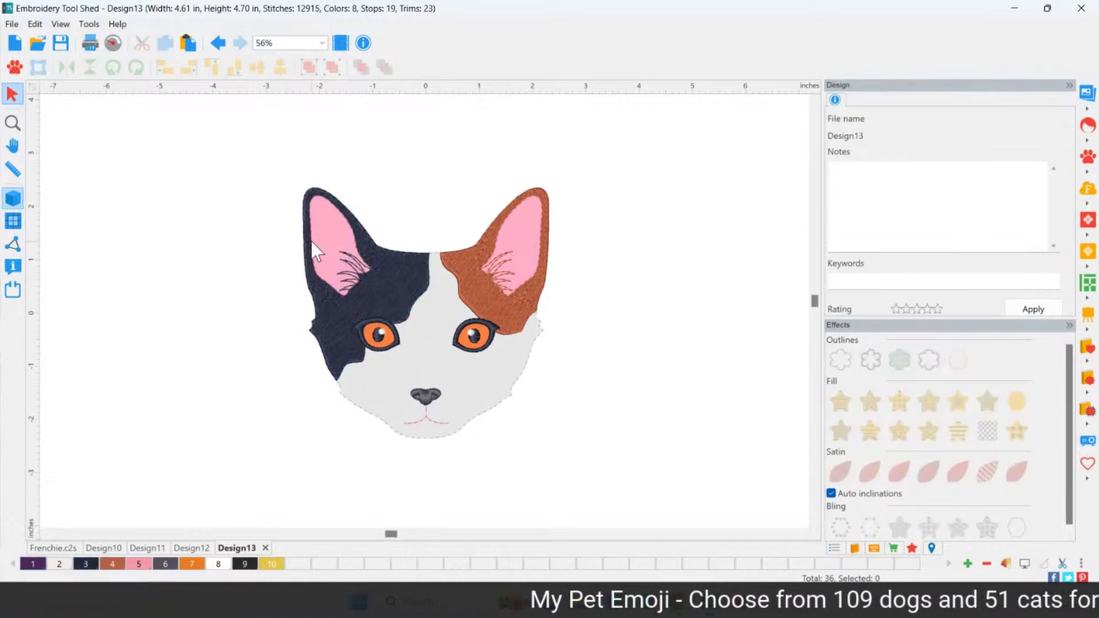
Apply a Standard fill to the bean-stitch outline of the cat's white face patch
click(349, 232)
click(507, 420)
click(506, 416)
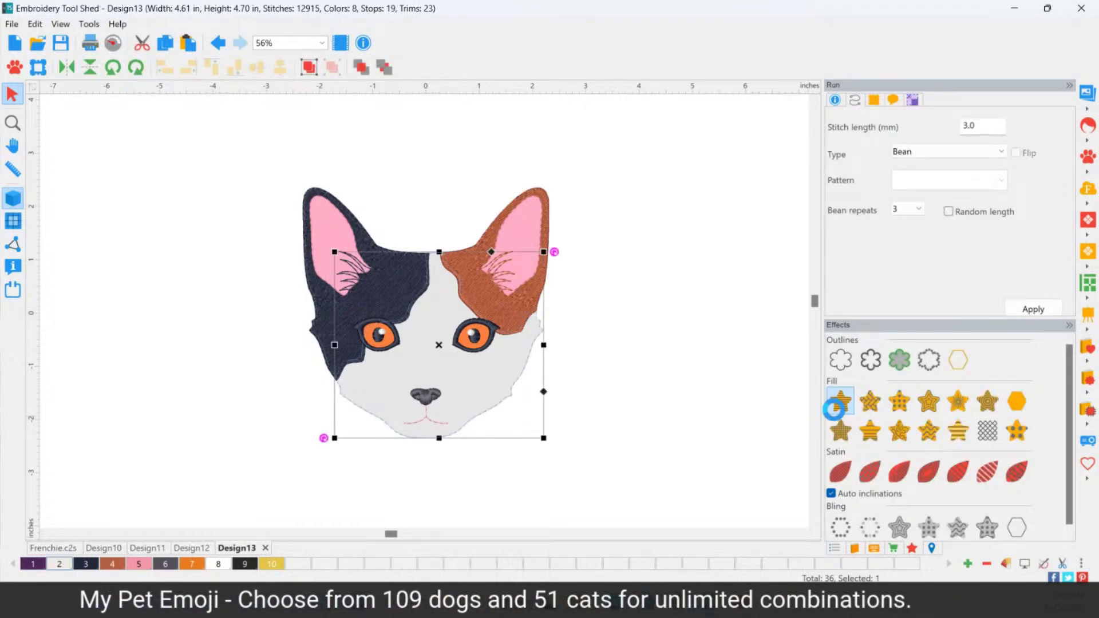
Scale the entire cat down proportionally to about 2.7 inches wide and move it up near the workspace center
drag(191, 152, 658, 493)
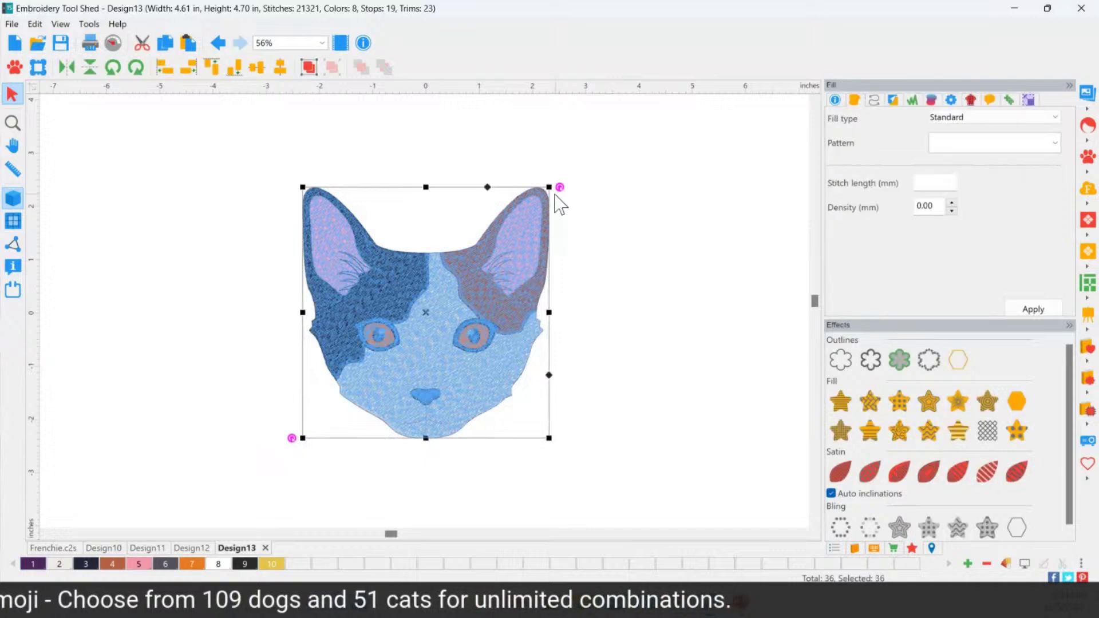
drag(551, 185, 448, 290)
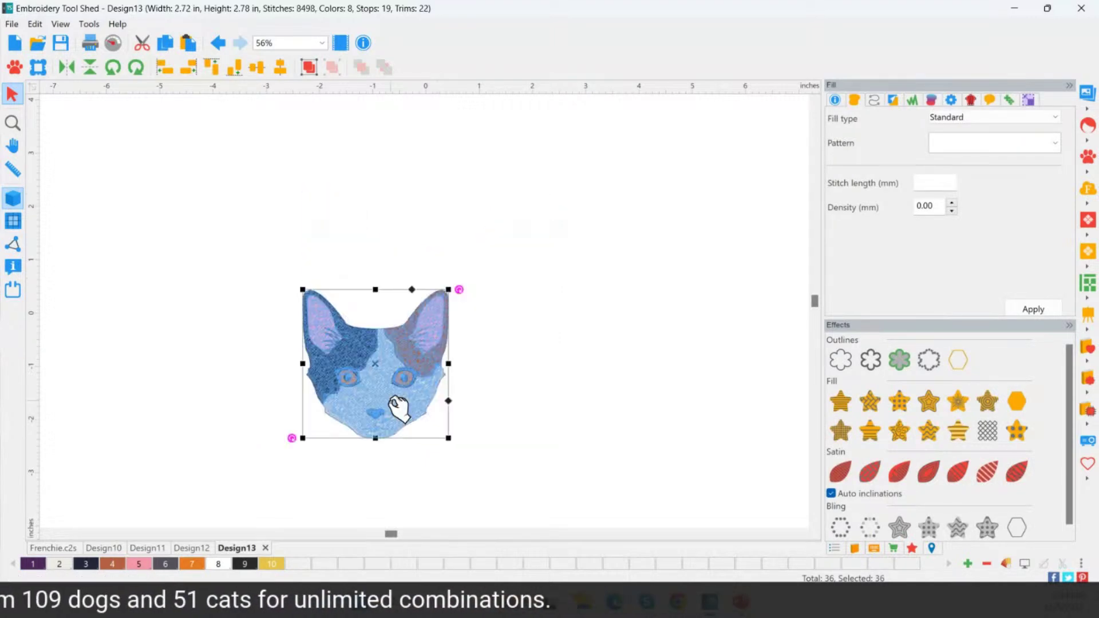
drag(381, 407, 395, 339)
click(493, 291)
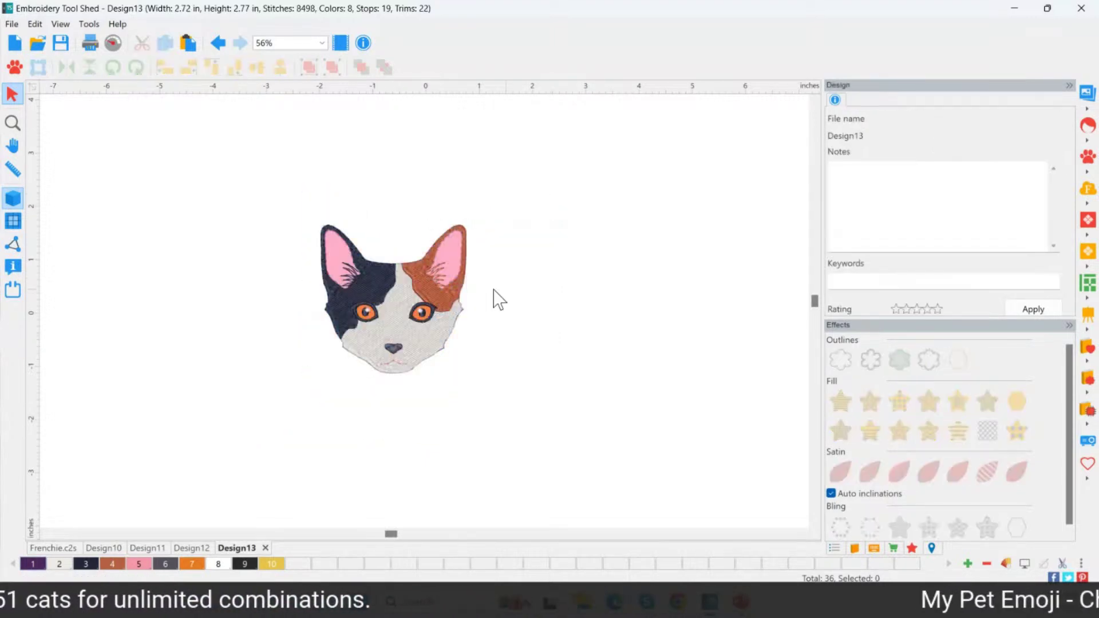
click(12, 123)
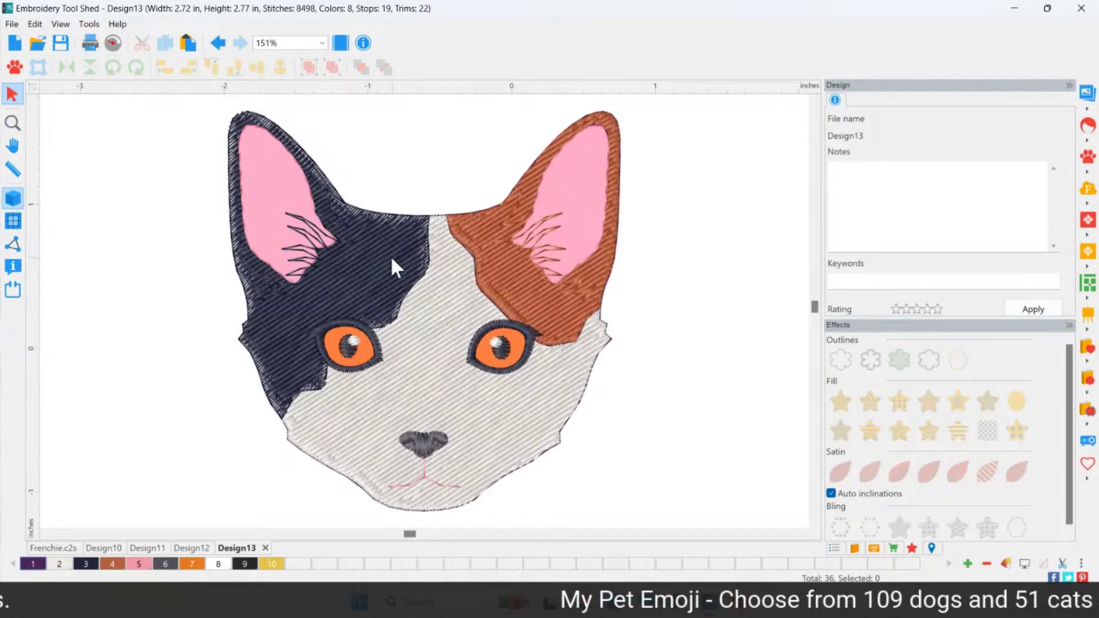
click(365, 356)
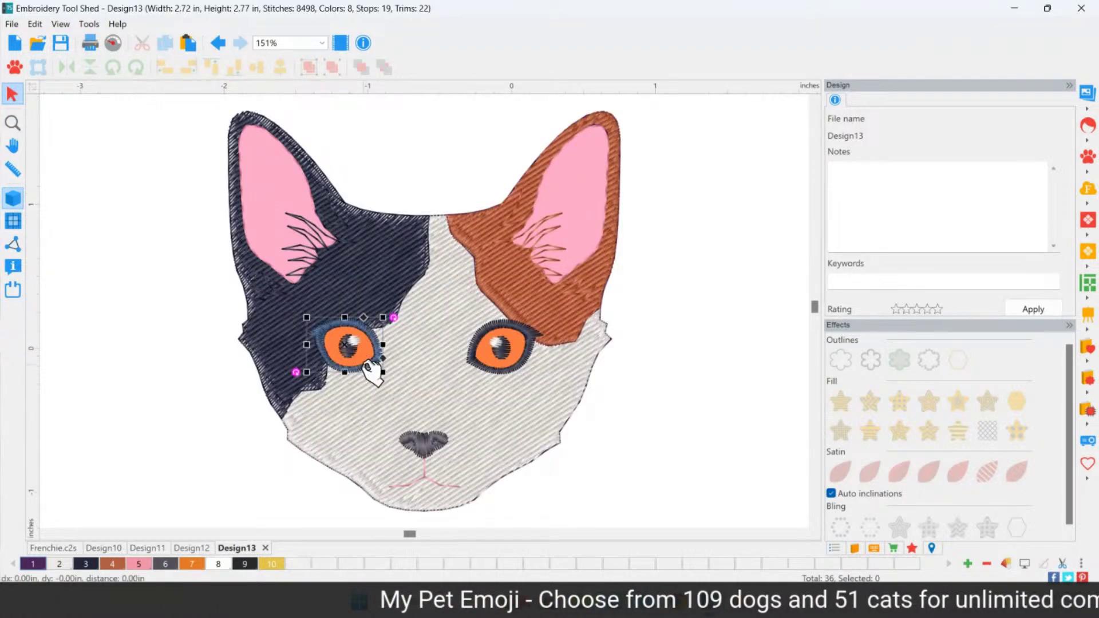
click(351, 338)
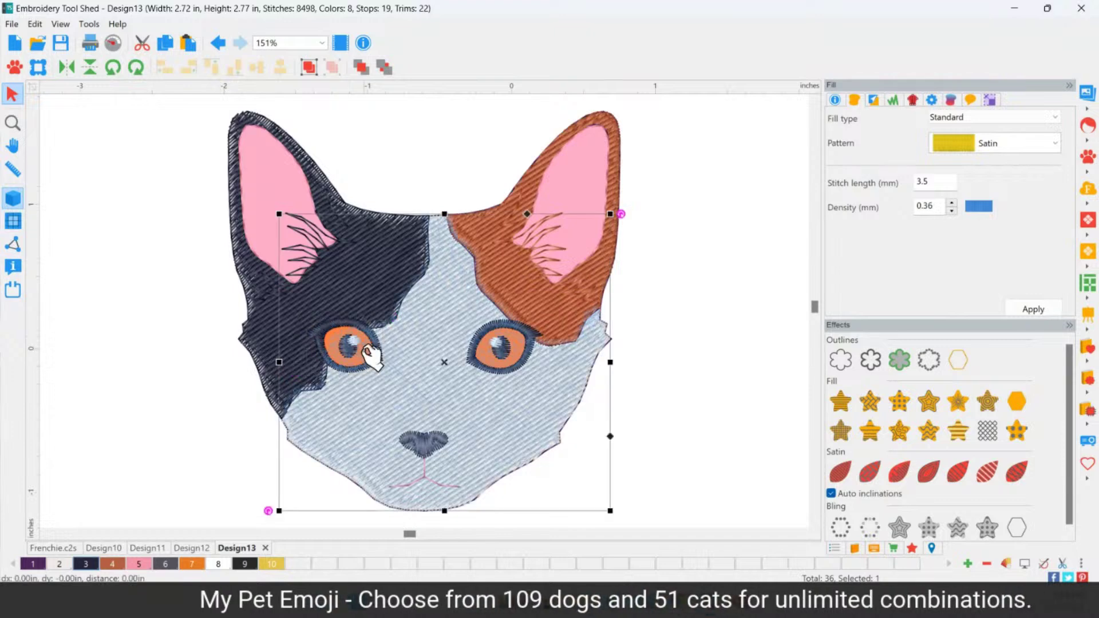
click(747, 432)
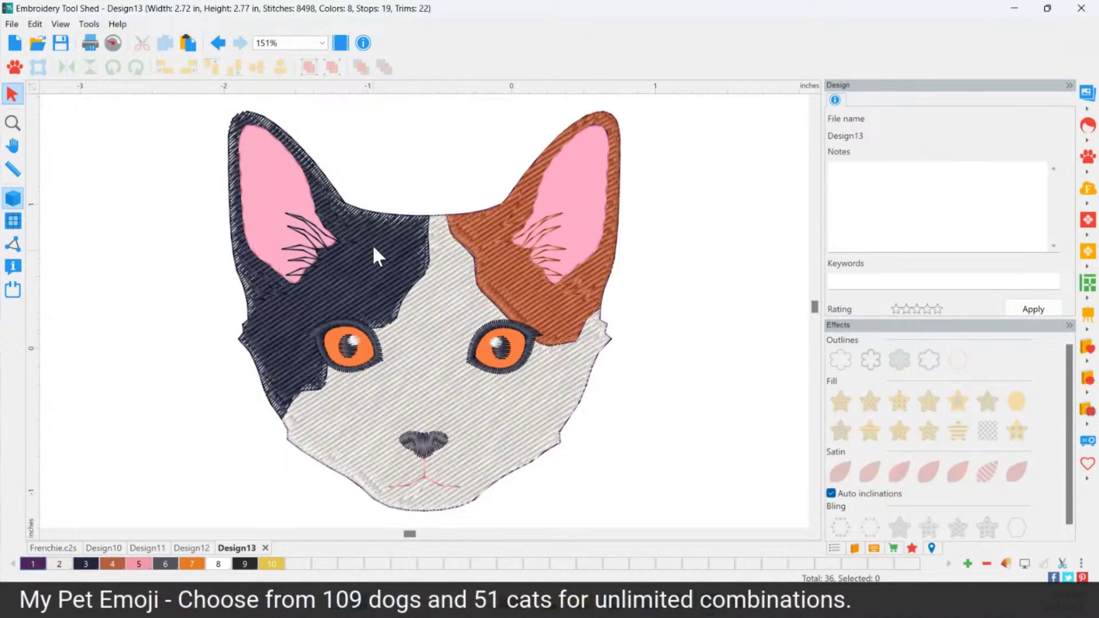
Apply a Standard fill to the pink inner patches of both ears
click(303, 194)
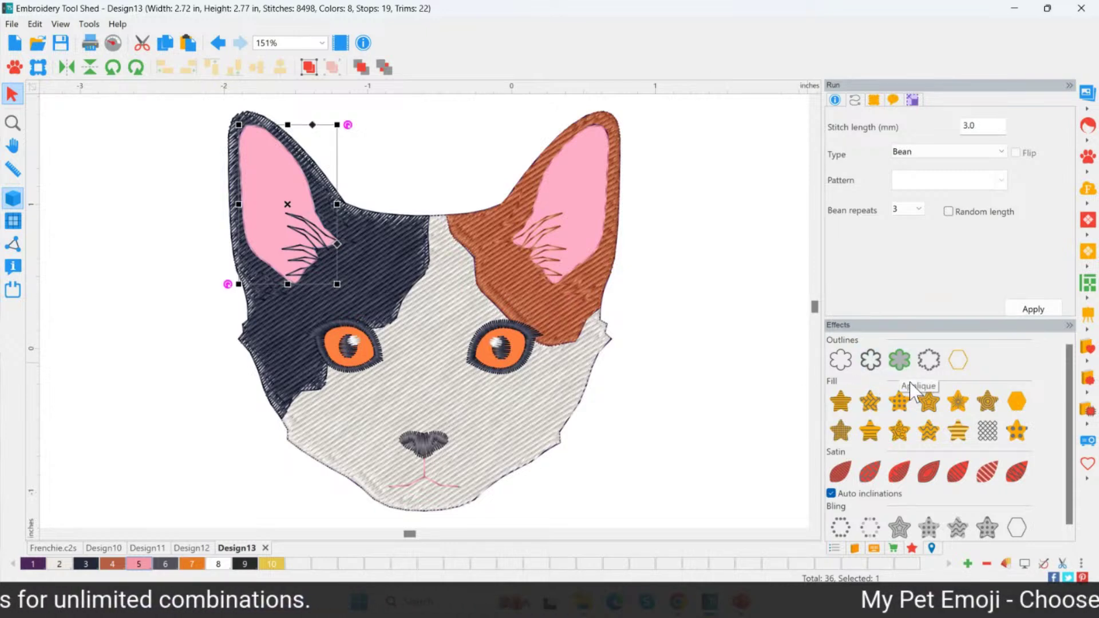
click(935, 434)
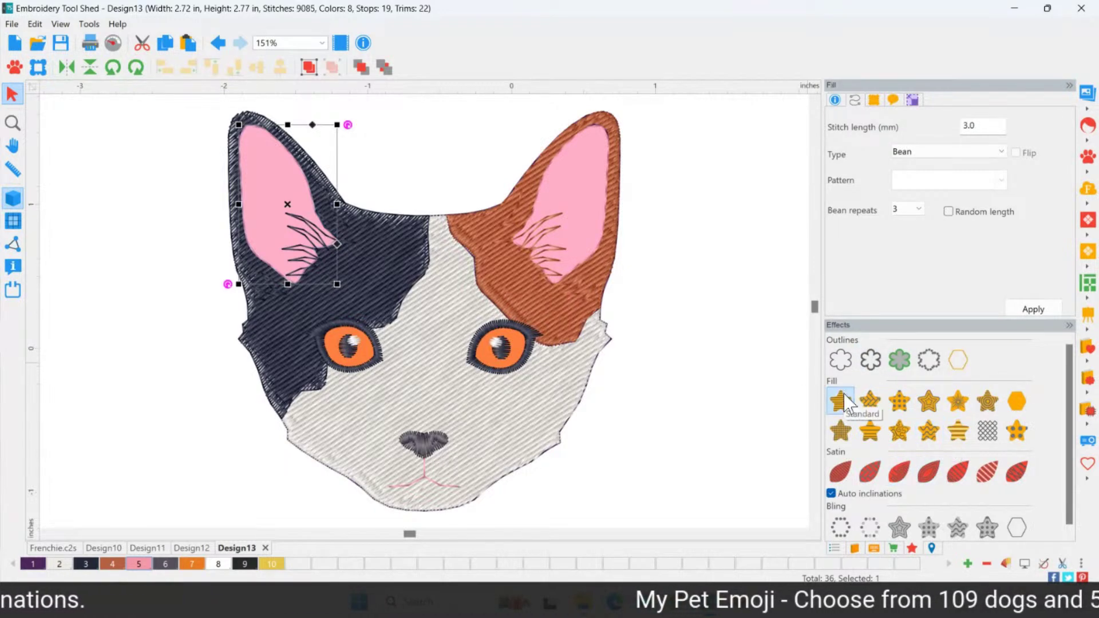
click(590, 246)
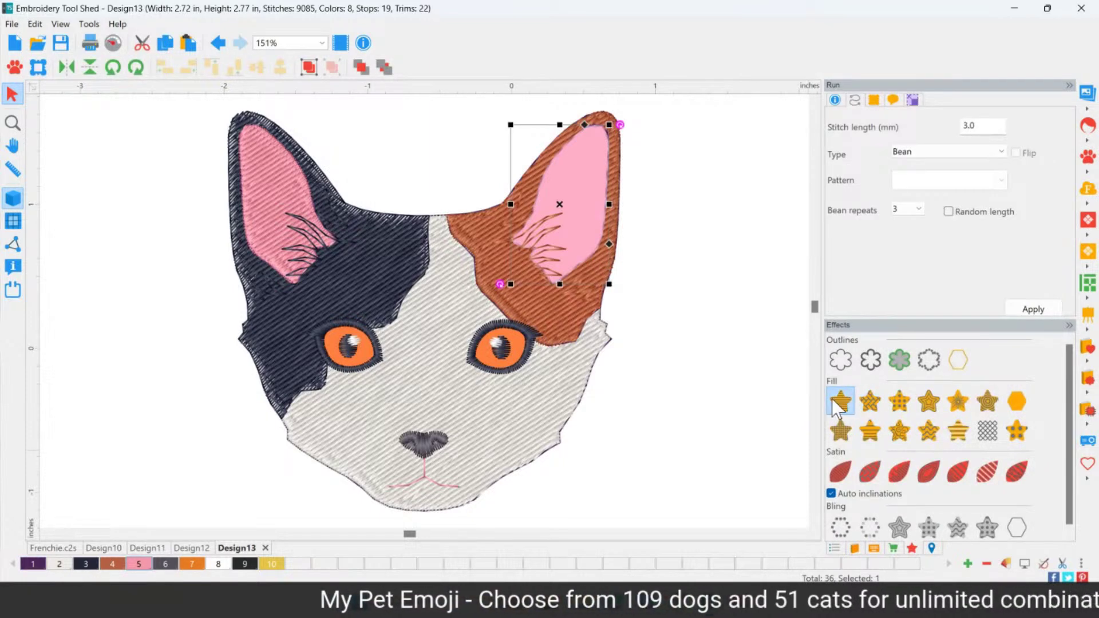
click(838, 401)
click(727, 372)
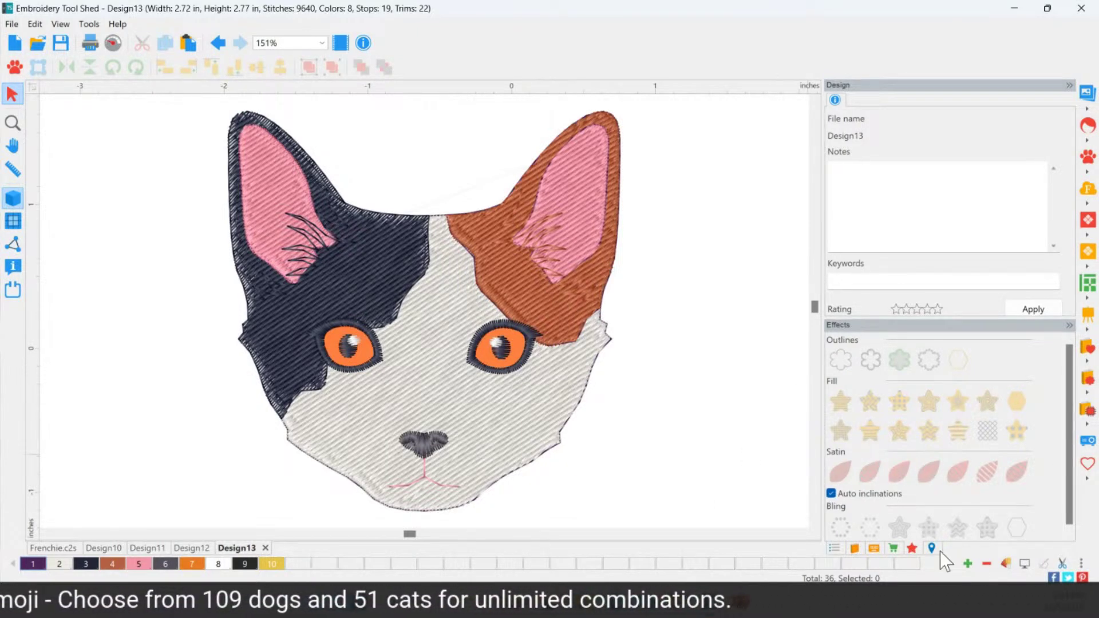
Make Embroidery Tool Shed the default product in the list of purchases
click(900, 549)
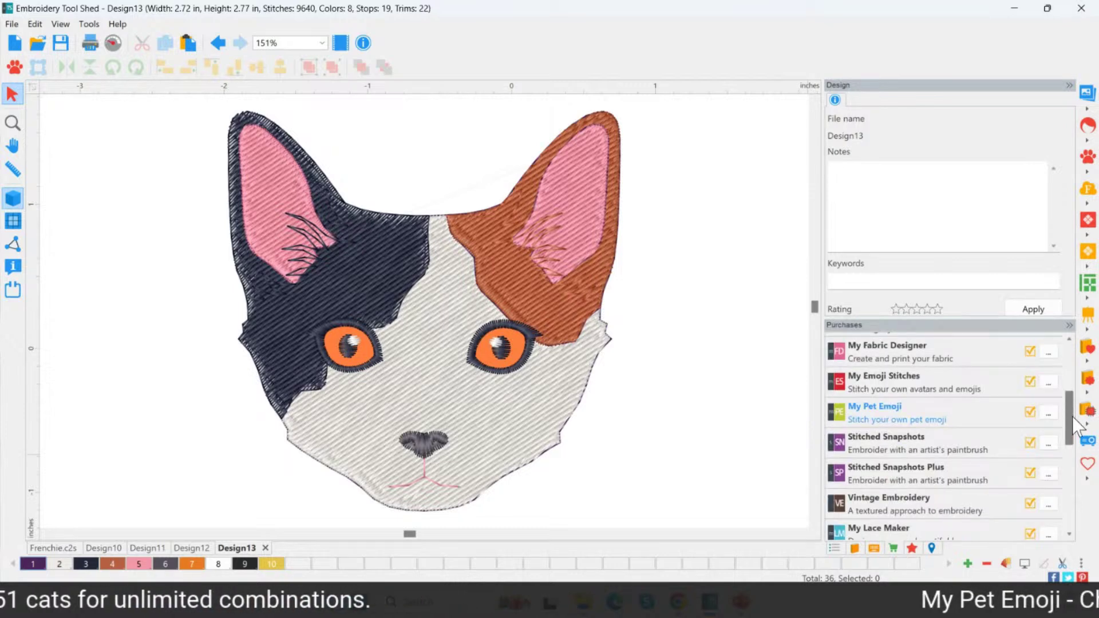
scroll(1030, 366, up, 5)
click(1047, 348)
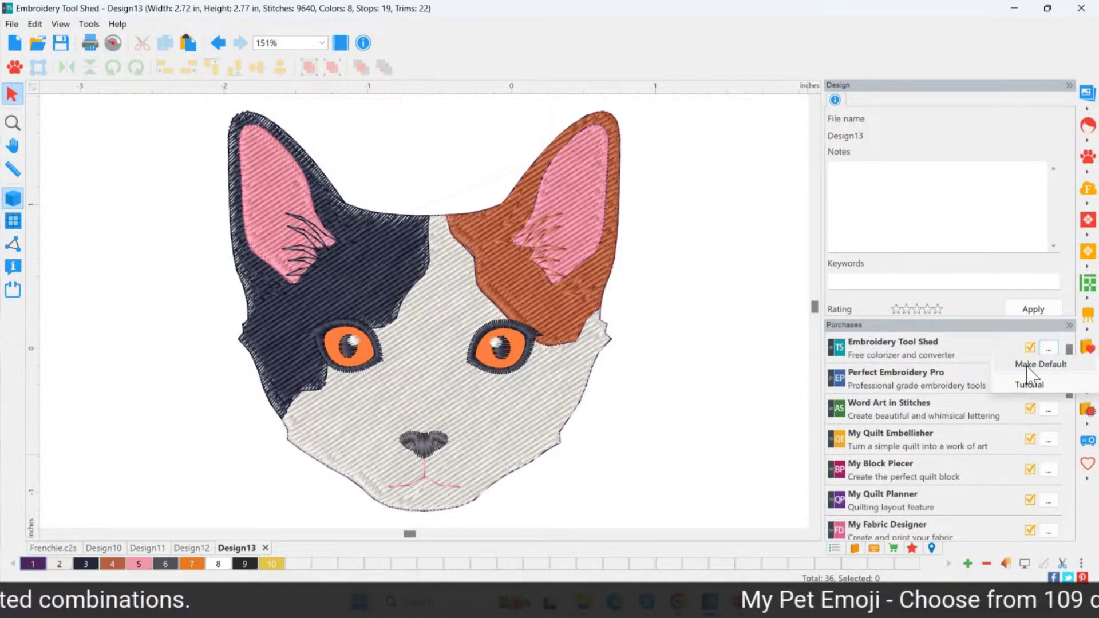
click(1026, 366)
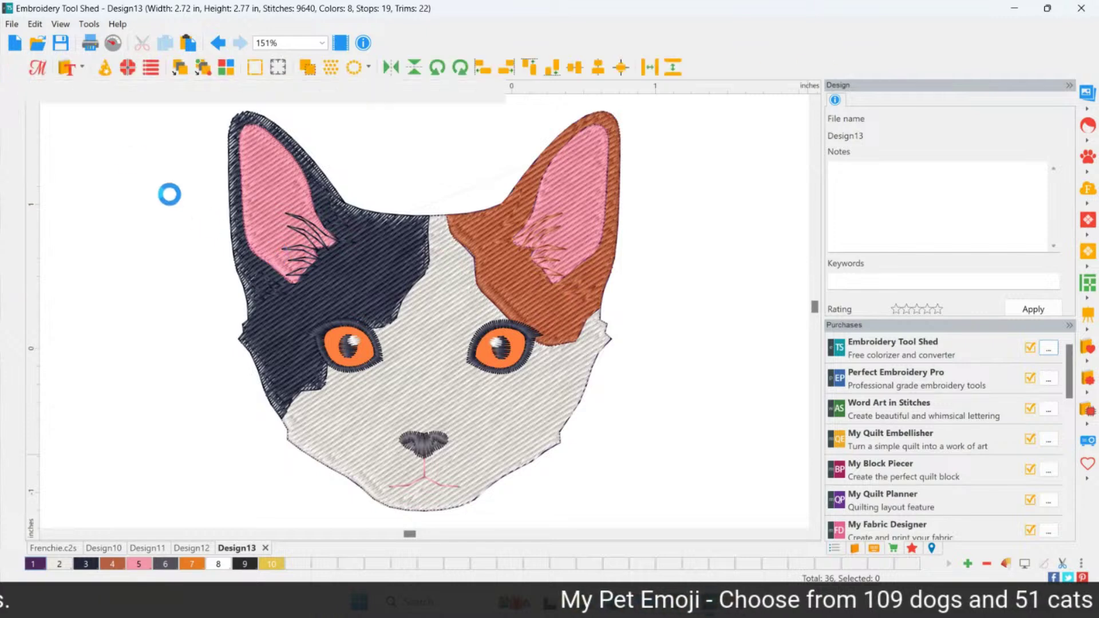
Start a pet emoji in a new design, preview a few dog face shapes including 006, and set the type to Cats
click(14, 42)
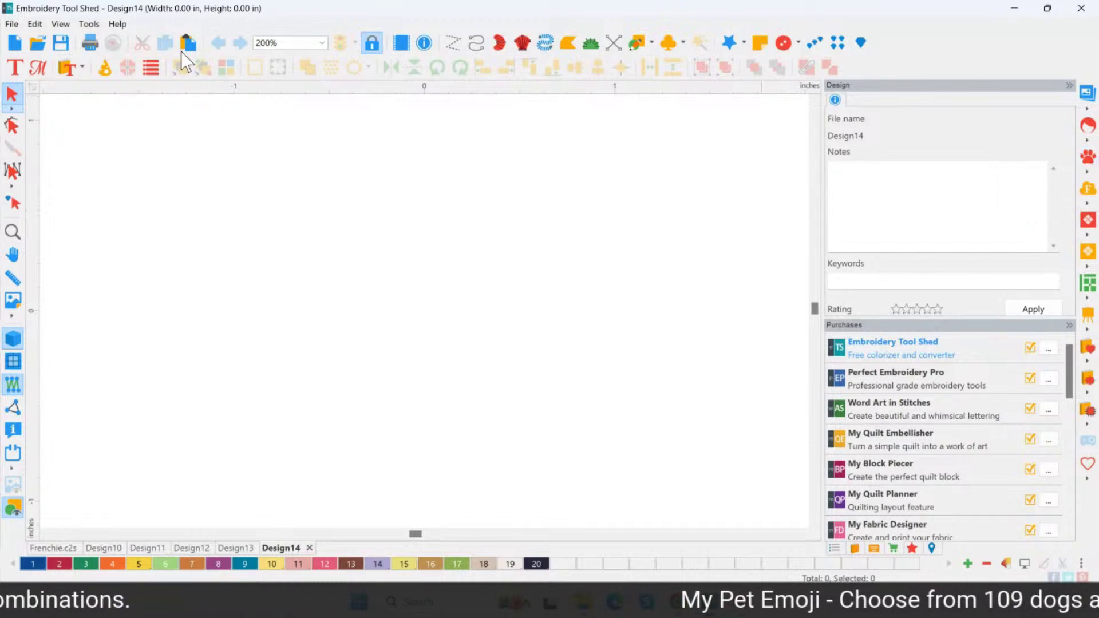
click(1088, 156)
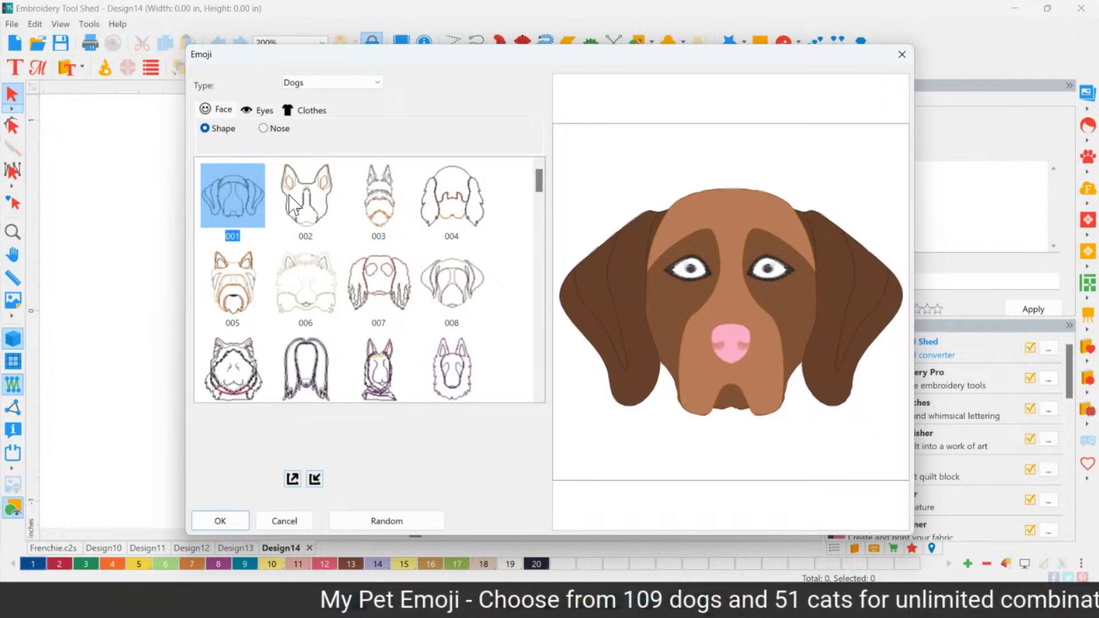
click(293, 215)
click(233, 269)
click(298, 292)
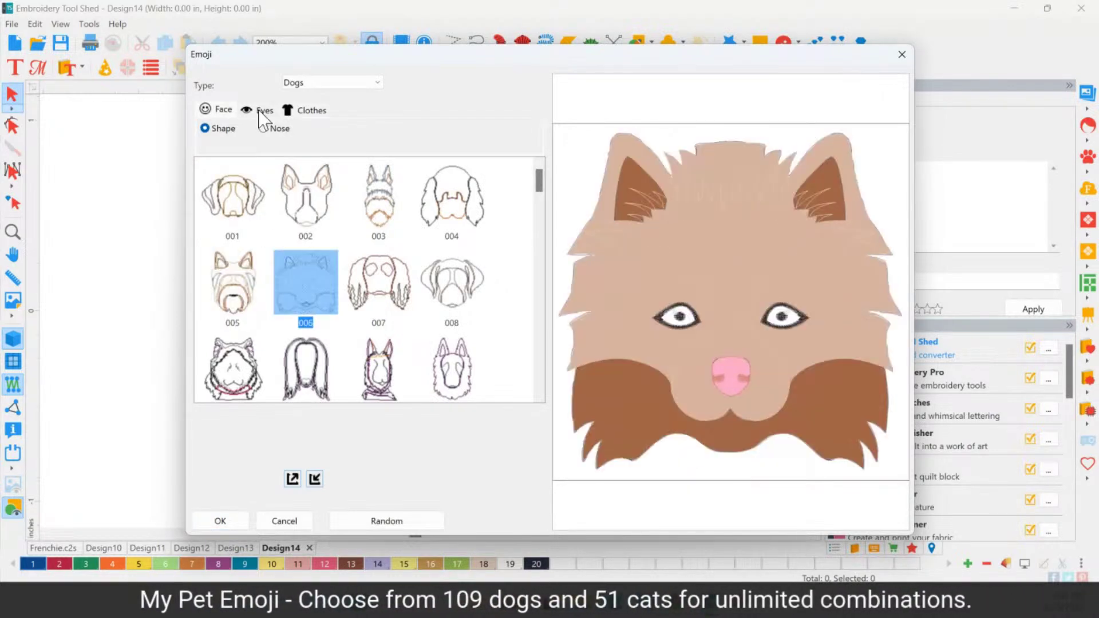
click(254, 110)
click(332, 82)
click(309, 99)
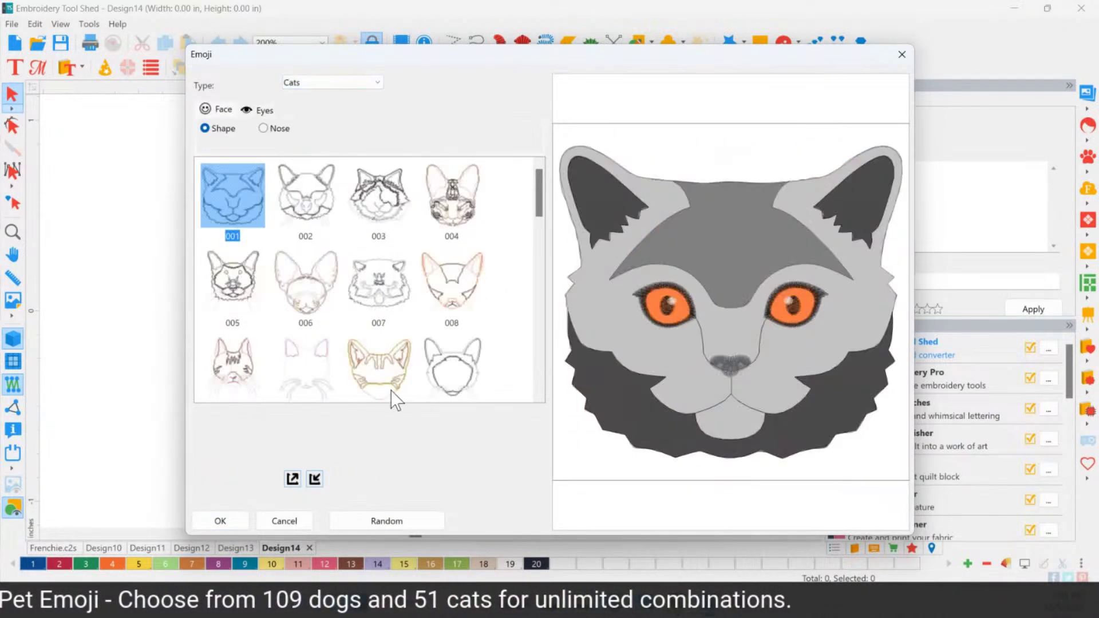
Generate random cats until the black shape 017 face with yellow eyes comes up and add it to the design
click(401, 518)
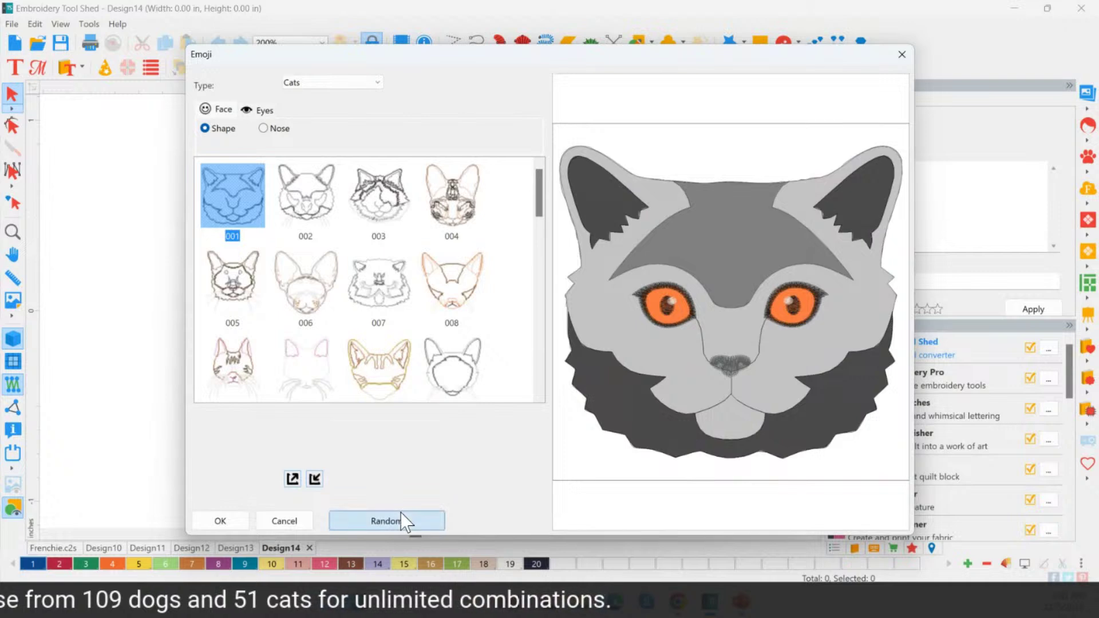
click(399, 519)
click(400, 520)
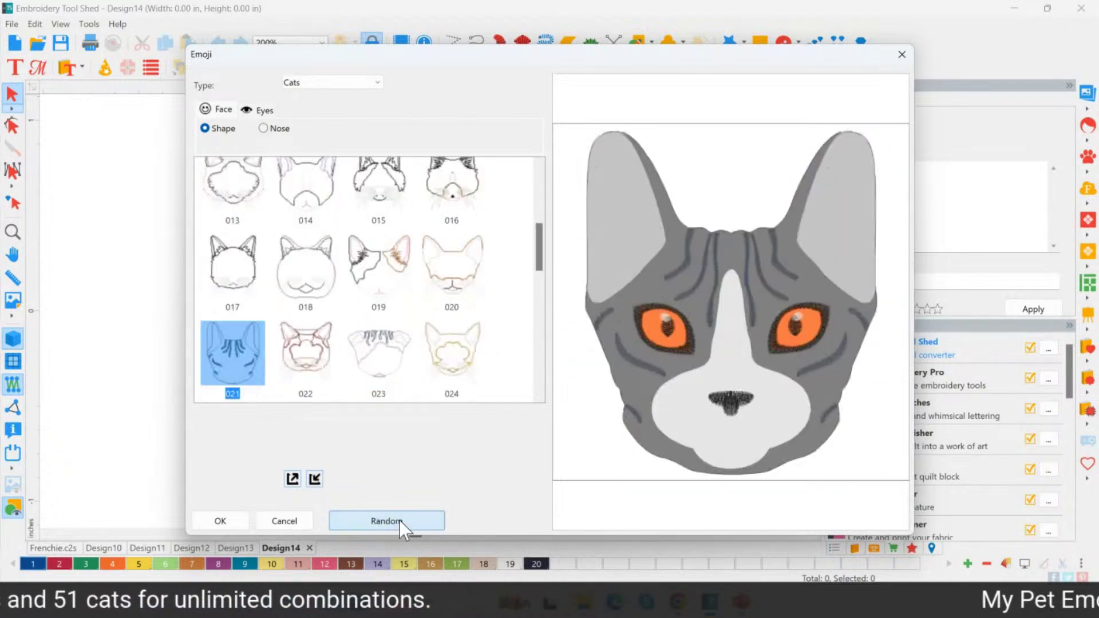
click(400, 520)
click(400, 520)
click(399, 519)
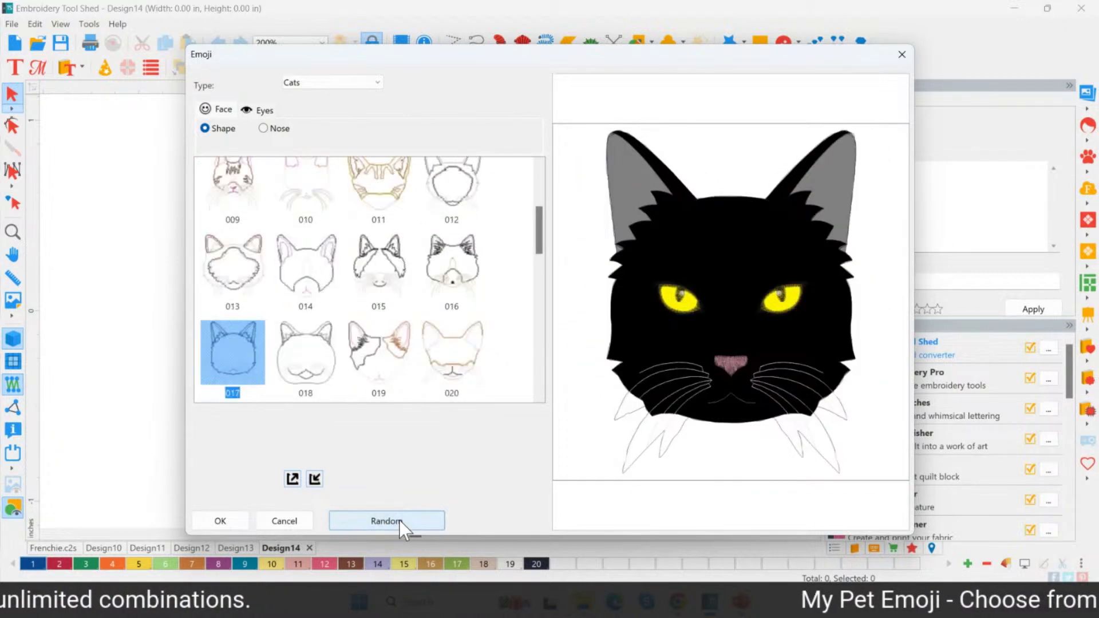
click(218, 520)
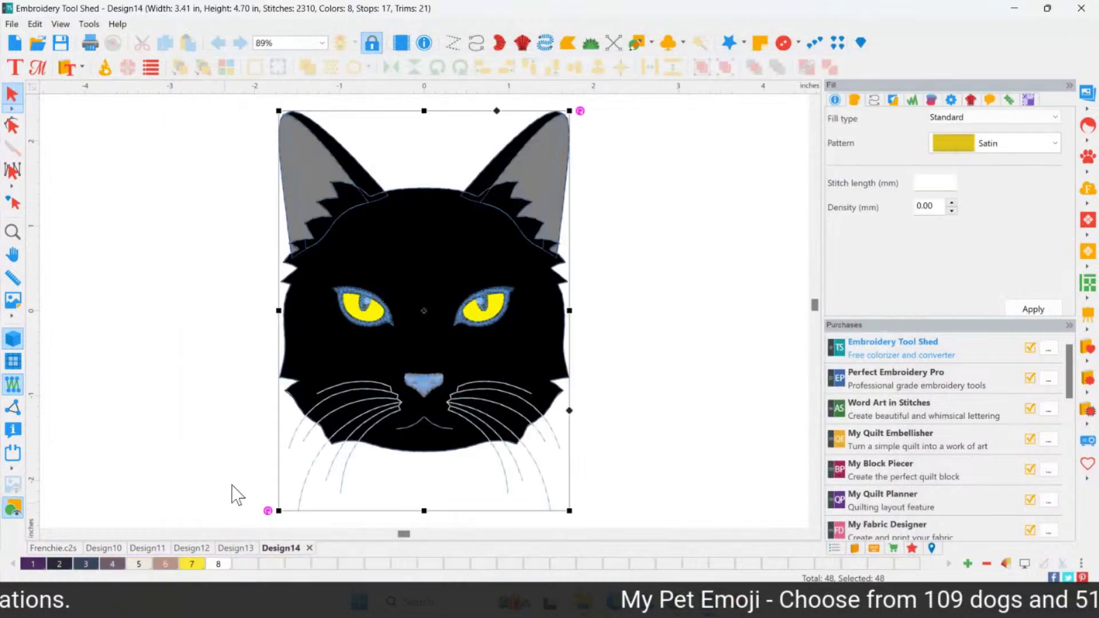
click(662, 343)
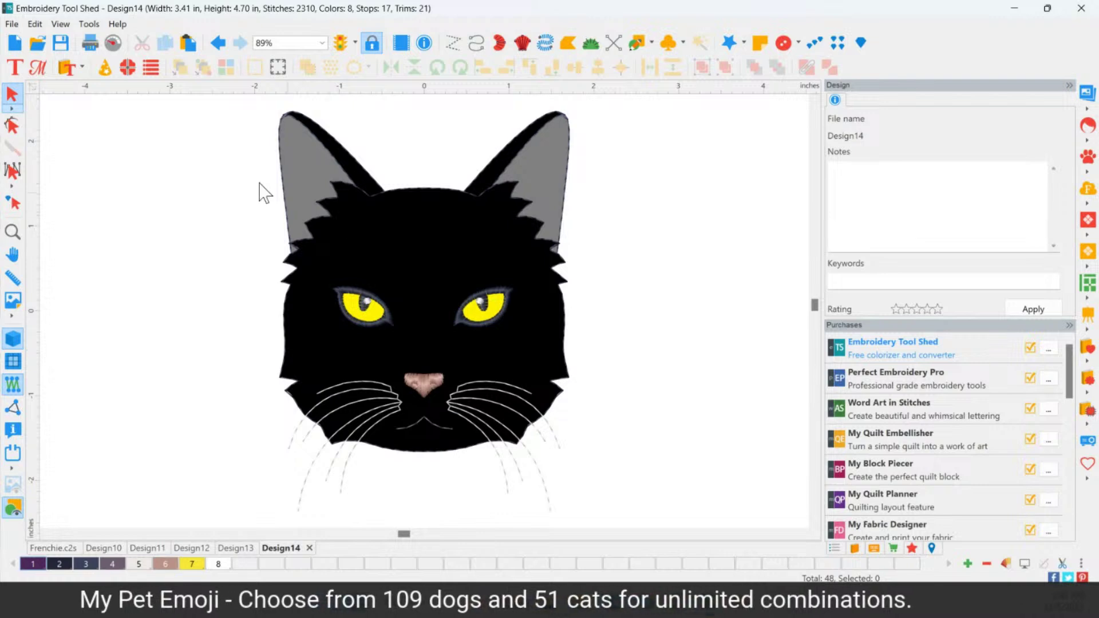
Draw a heart artwork outline about 2.6 inches wide beside the black cat
scroll(351, 248, down, 1)
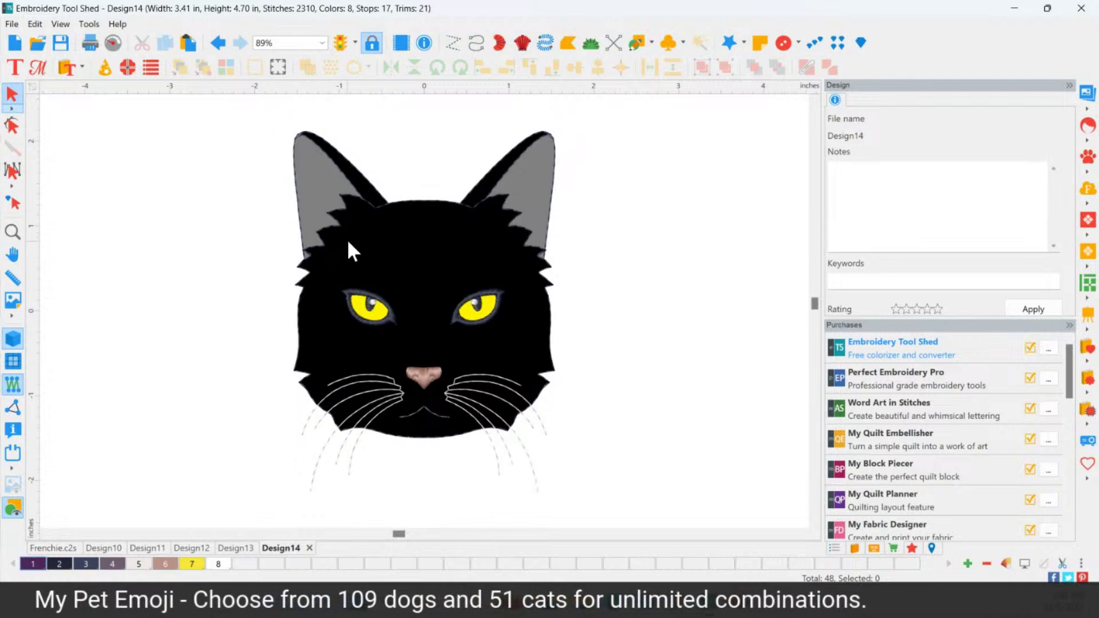
click(652, 44)
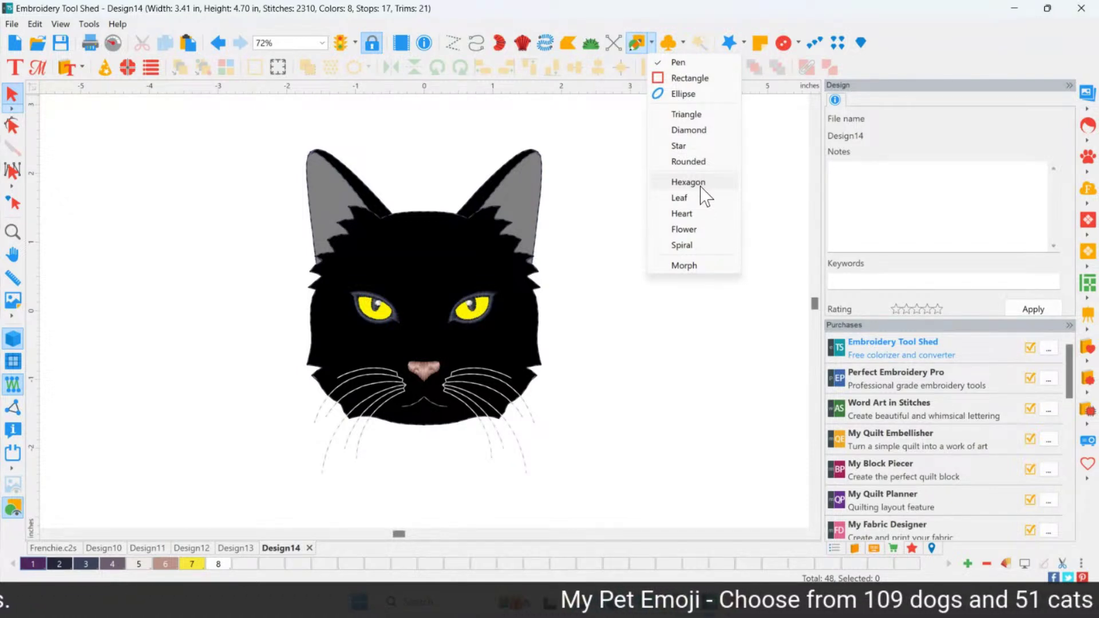
click(704, 214)
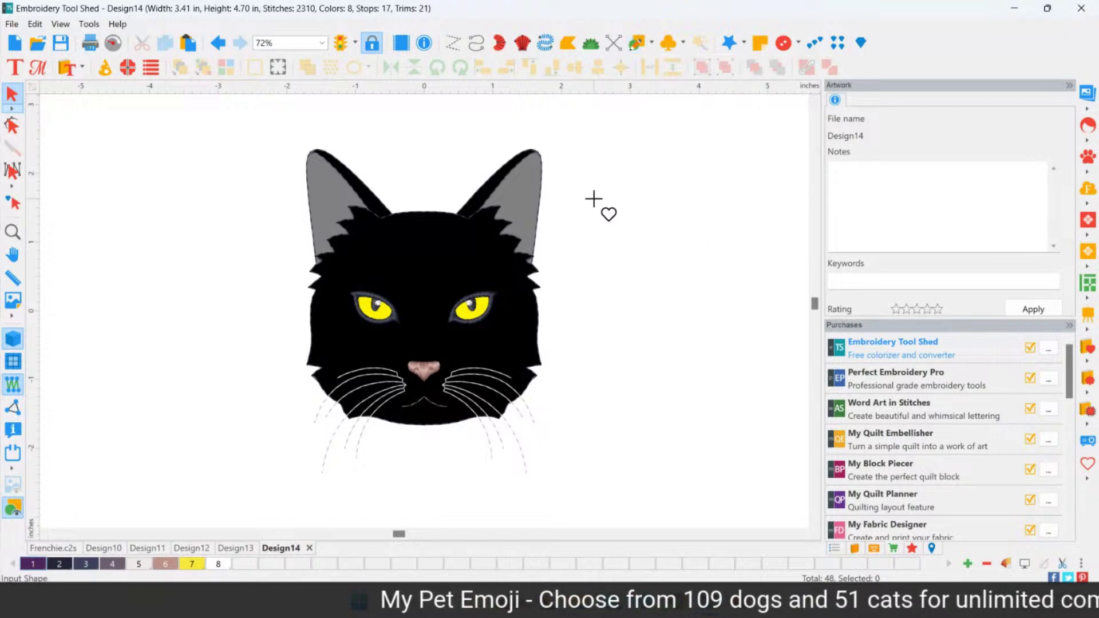
drag(585, 184, 756, 351)
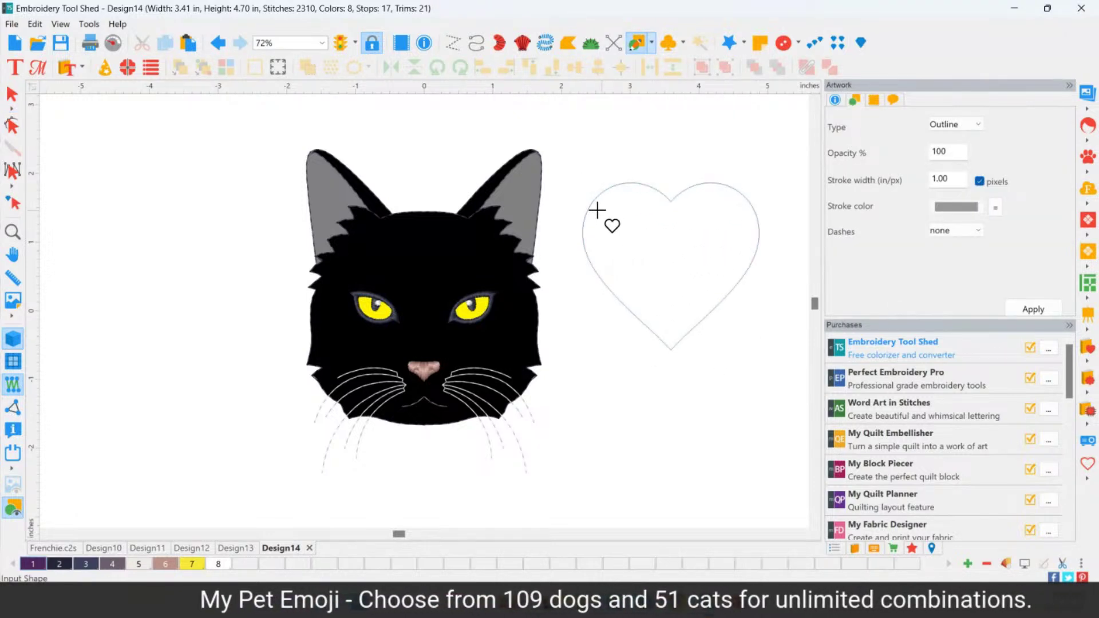
click(11, 97)
Enlarge the heart proportionally to about 5.9 inches wide and center it around the cat's head
click(643, 282)
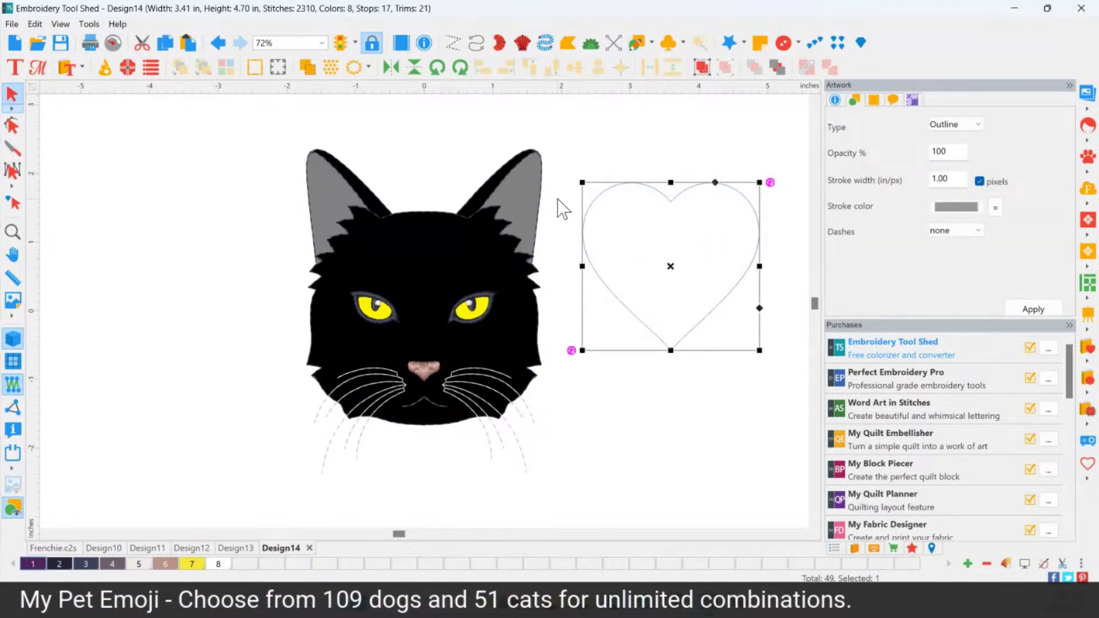
drag(581, 179, 360, 97)
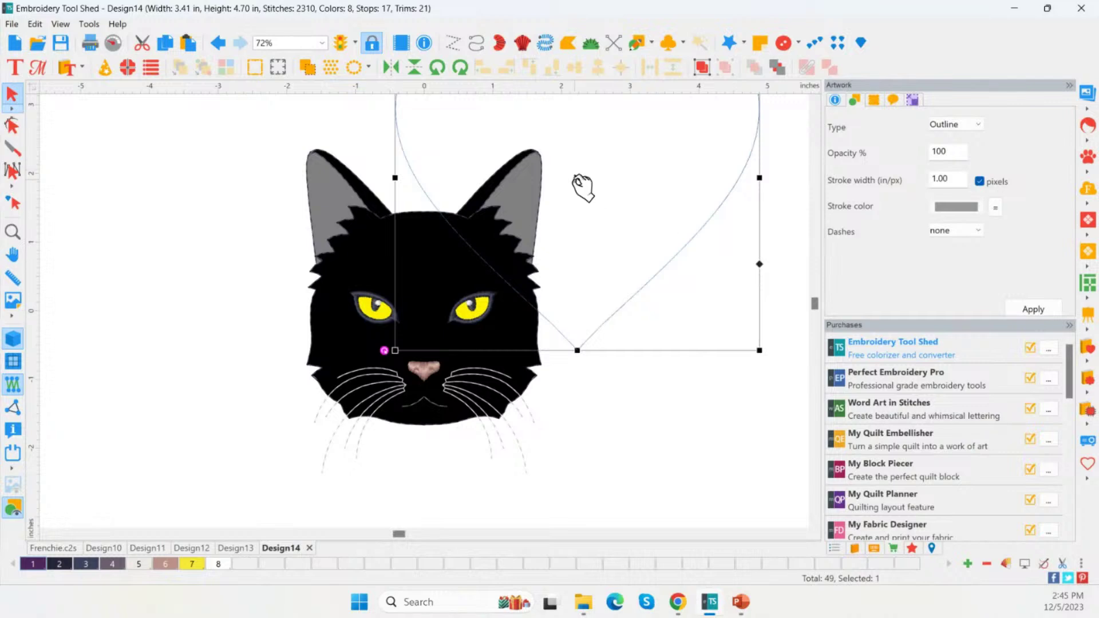
click(648, 297)
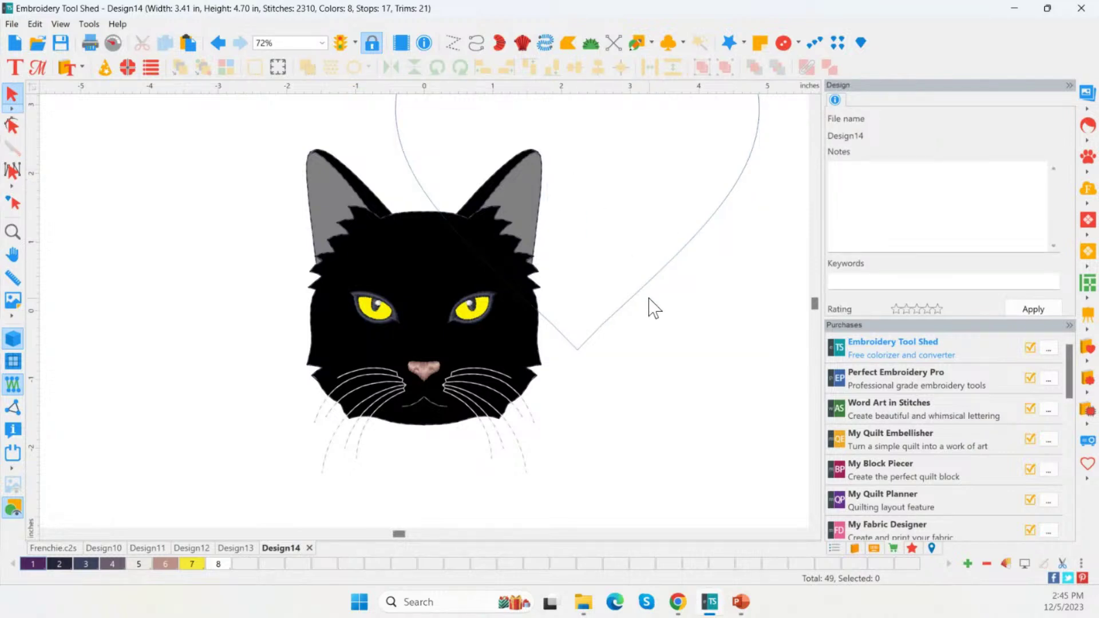
click(647, 301)
drag(584, 197, 423, 304)
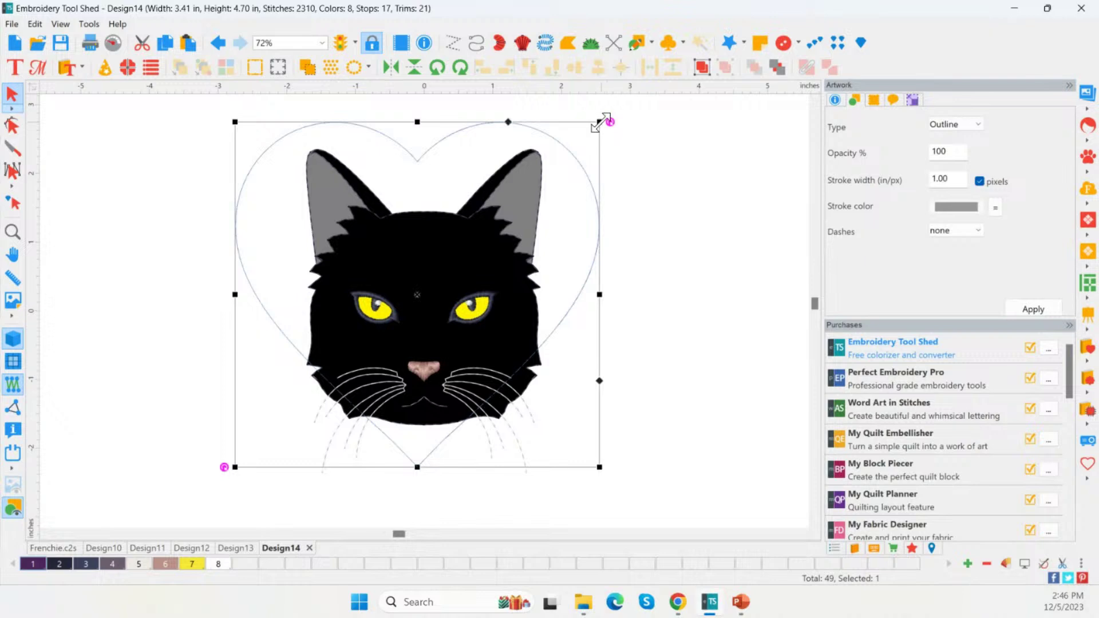
drag(601, 122, 640, 86)
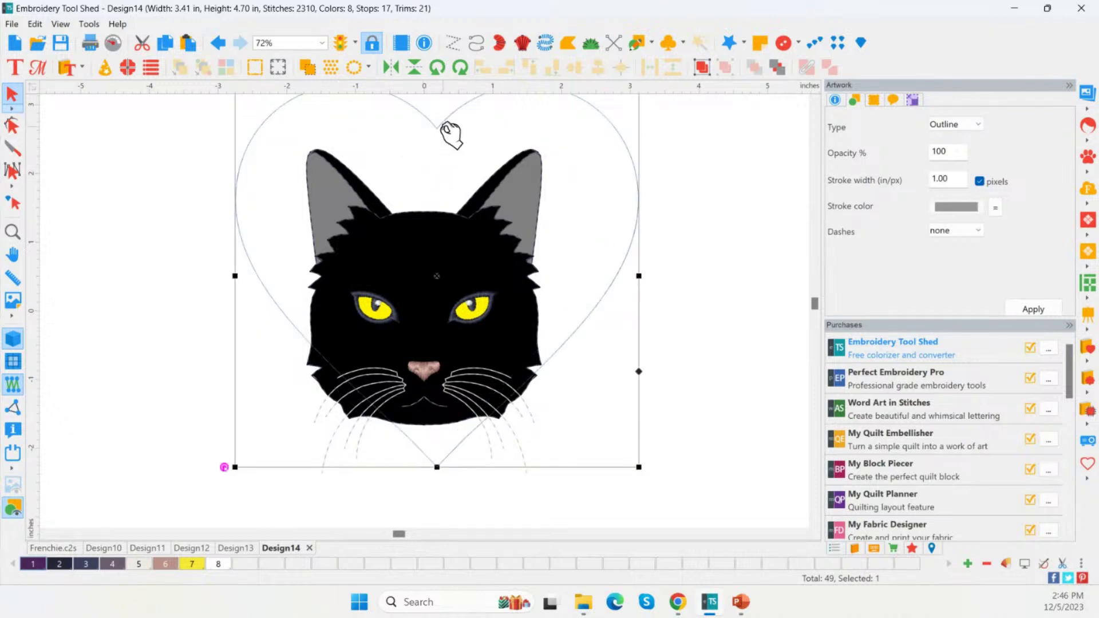
drag(451, 135, 439, 171)
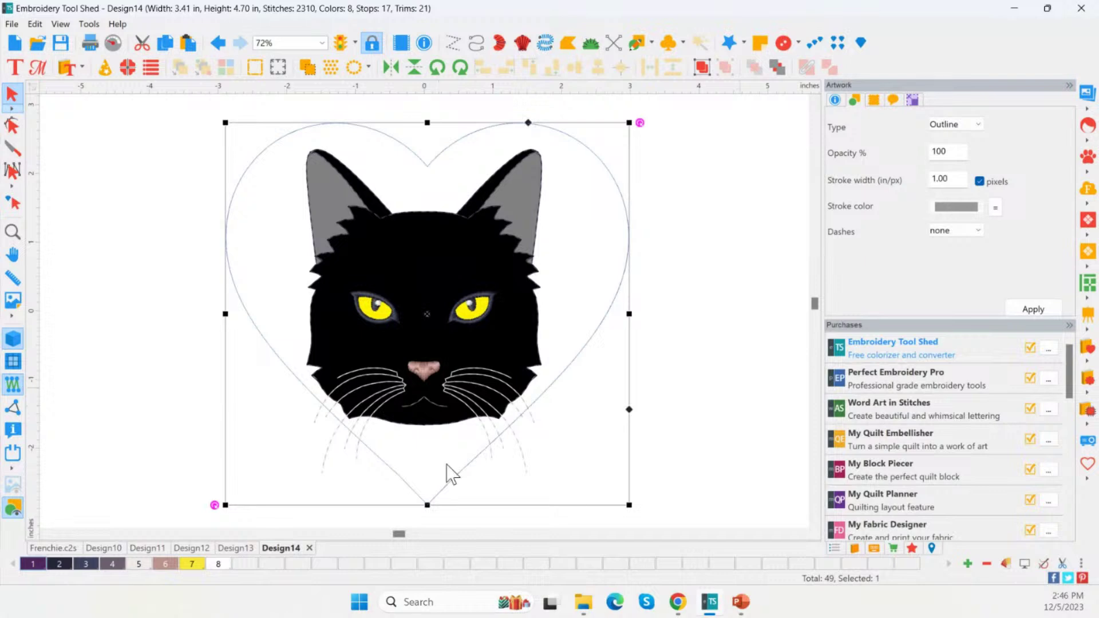
Convert the heart outline around the cat into an applique
click(912, 548)
click(899, 359)
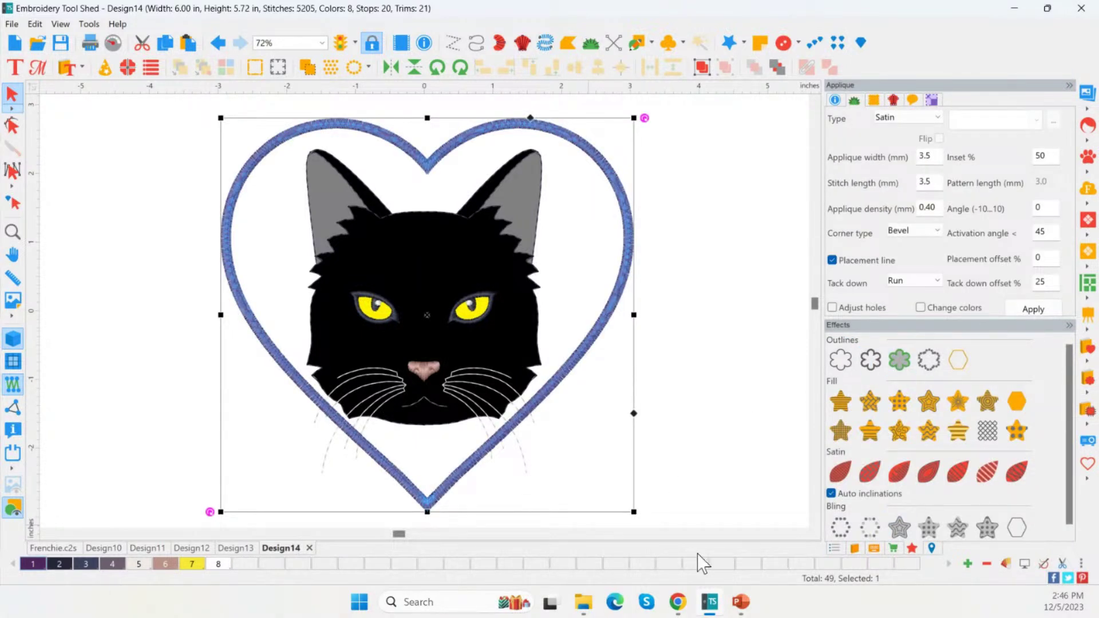
Add a new thread color to the design, assign it to the heart applique, and change it to red from the Exquisite Thread 40 palette
click(968, 564)
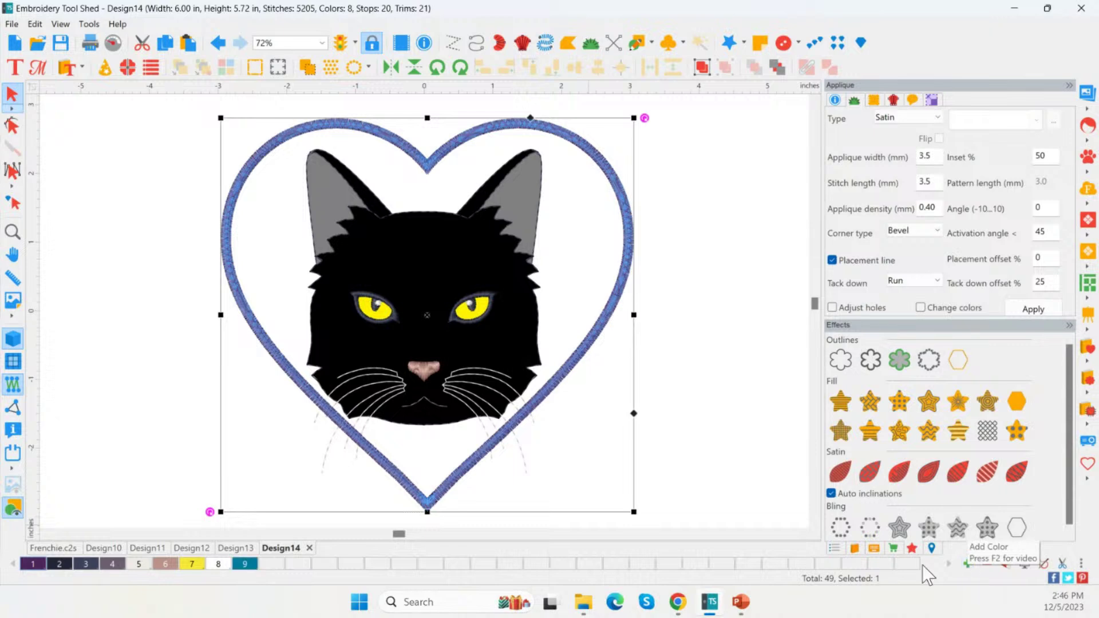
click(245, 564)
double_click(243, 566)
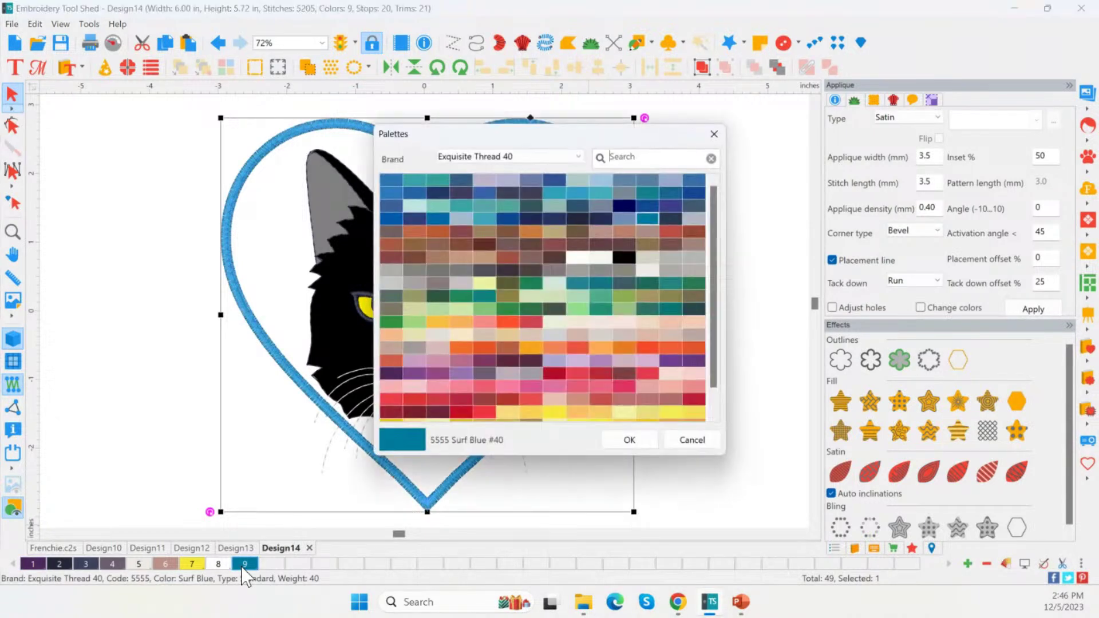
click(457, 412)
click(630, 440)
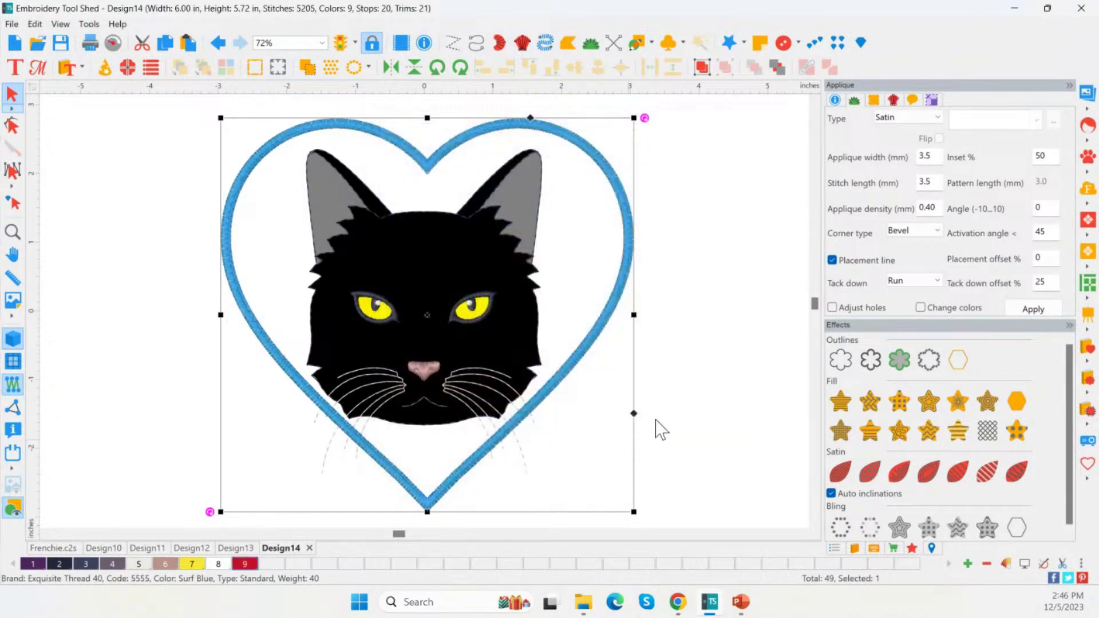
Deselect the heart and preview the stitch-out simulation of the framed cat design
click(682, 423)
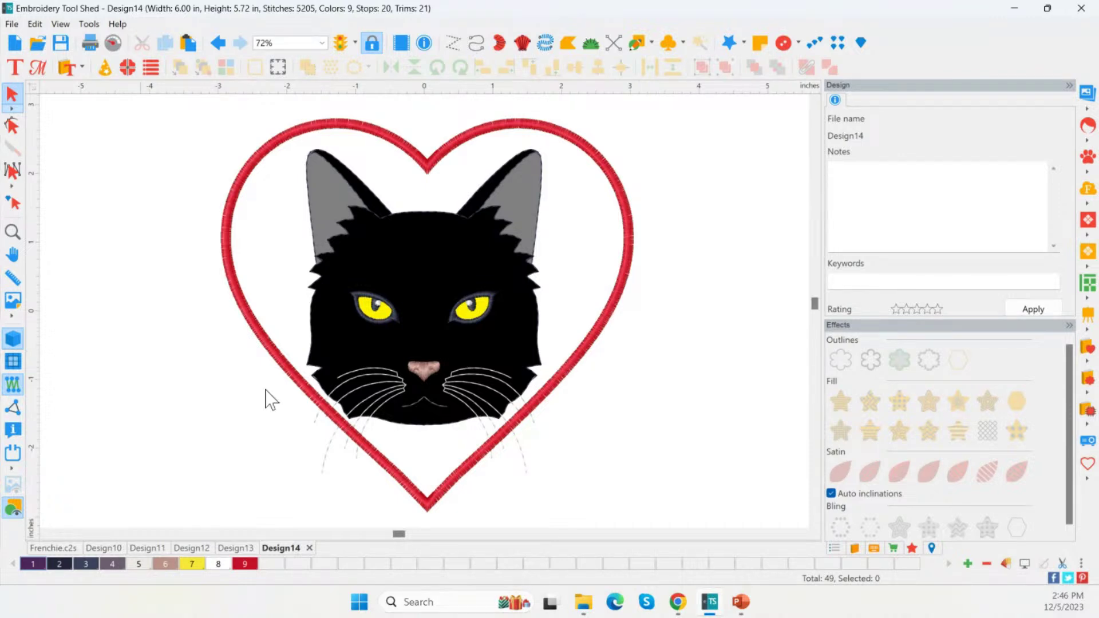
click(113, 44)
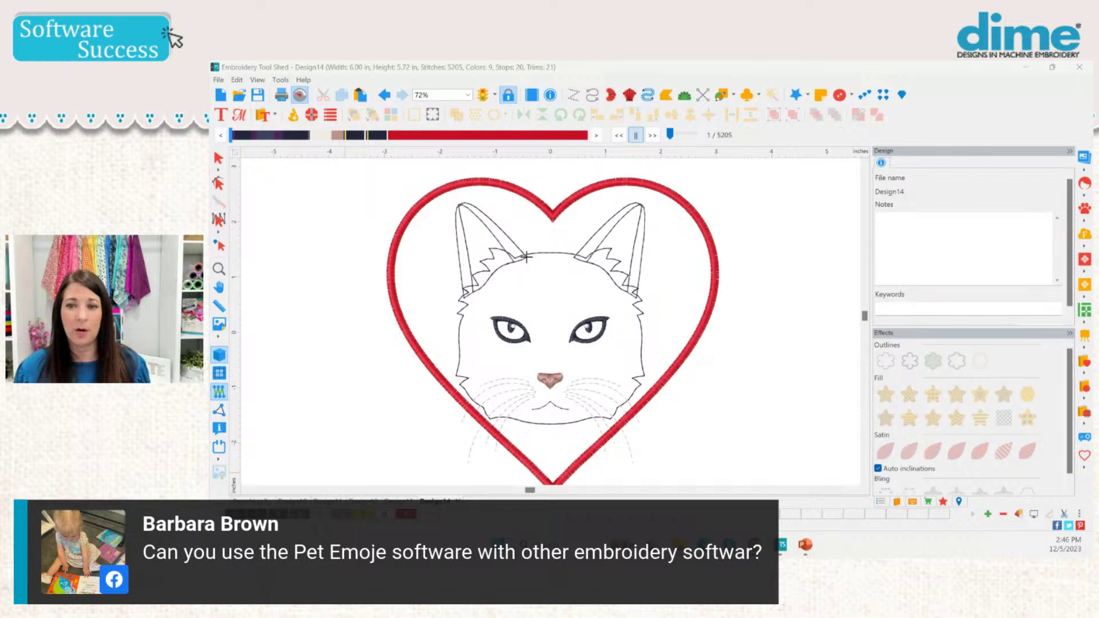
click(216, 166)
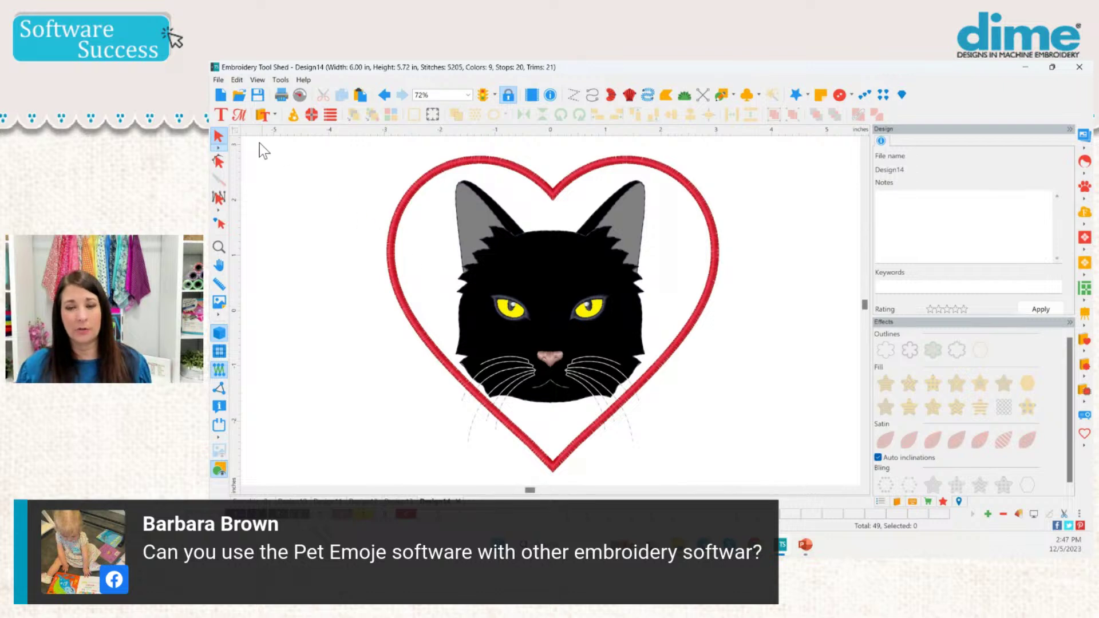
Examine the embroidery file formats offered for saving a copy of the design, and cancel without saving
click(218, 79)
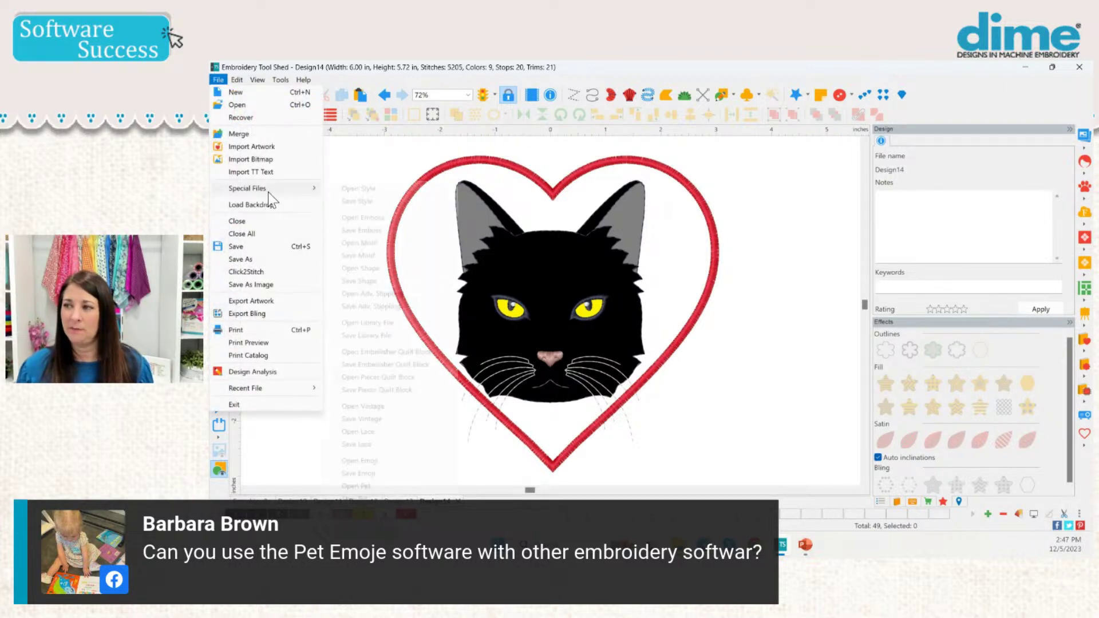
click(259, 259)
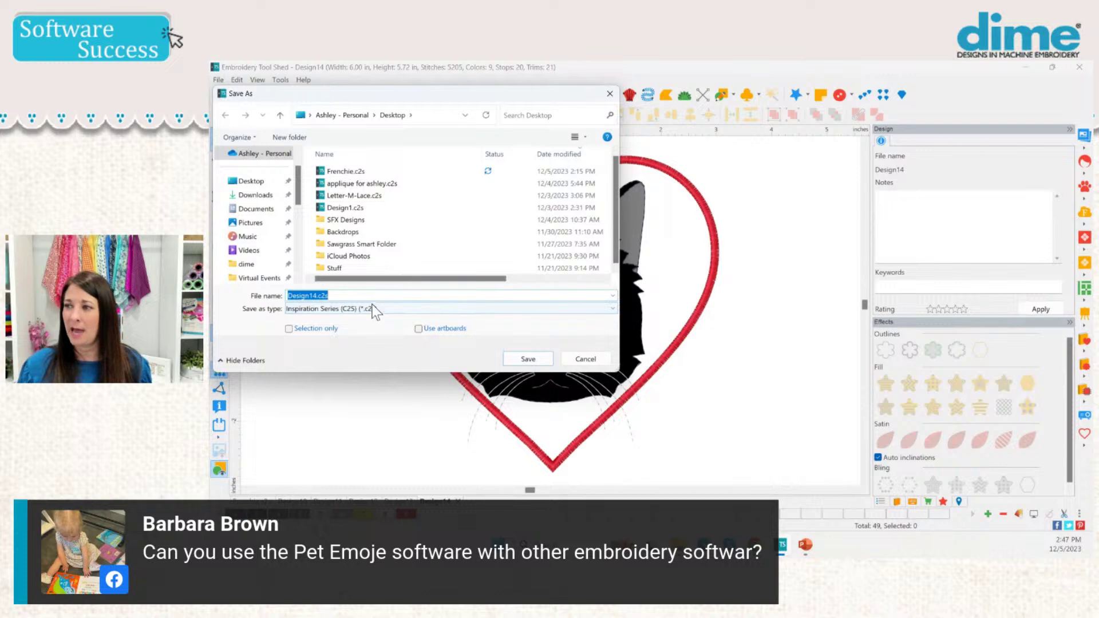
click(372, 309)
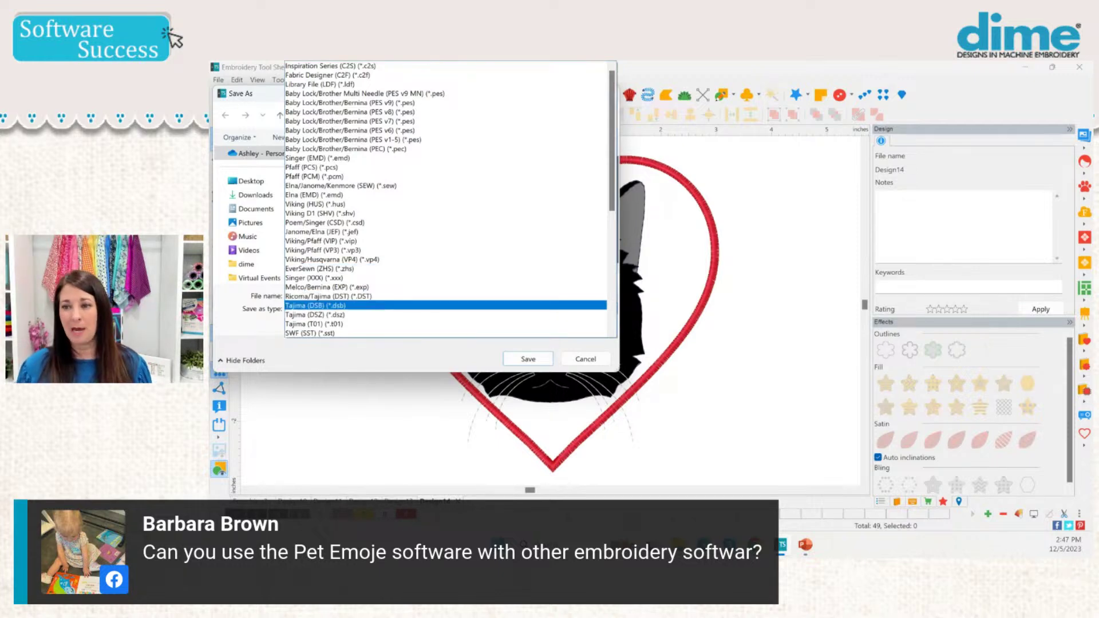
key(Escape)
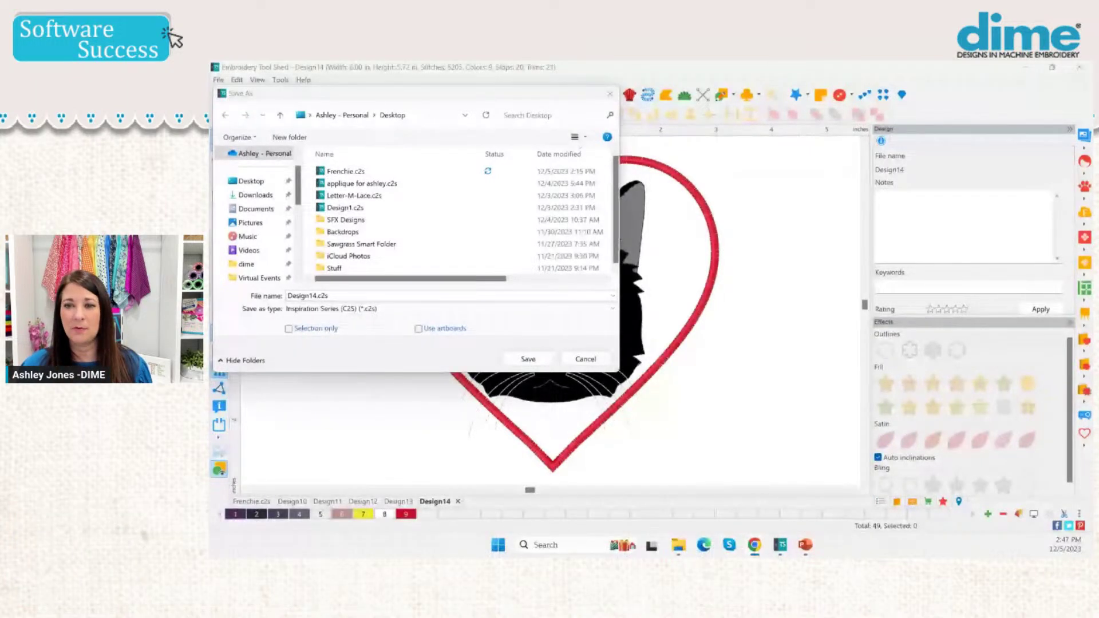
click(610, 94)
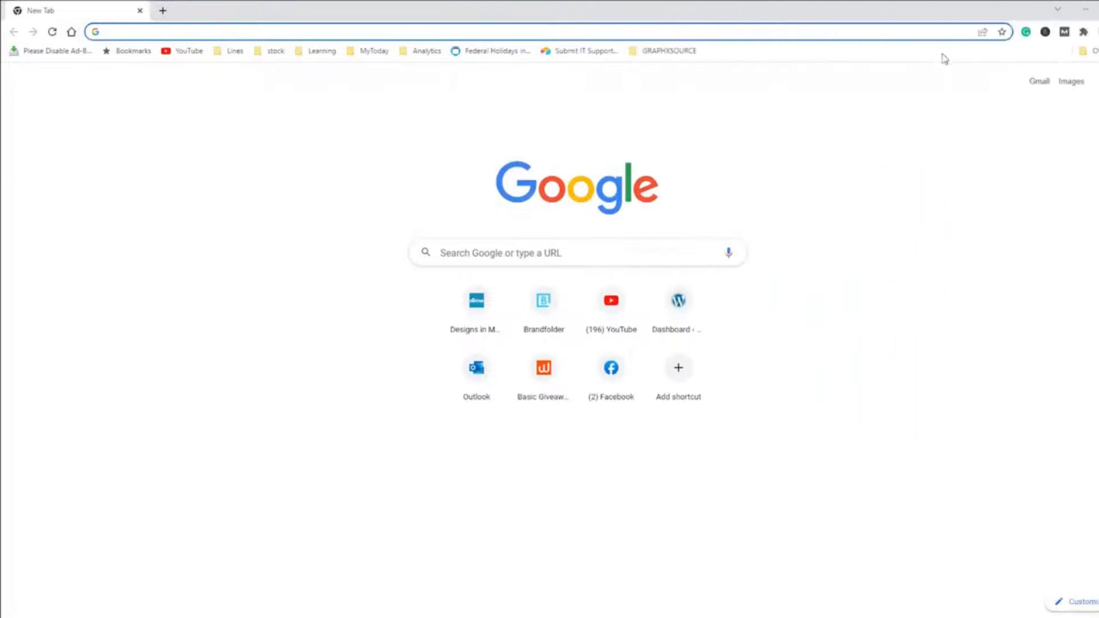
Switch to the Chrome browser and open youtube.com
text(YOUTUBE)
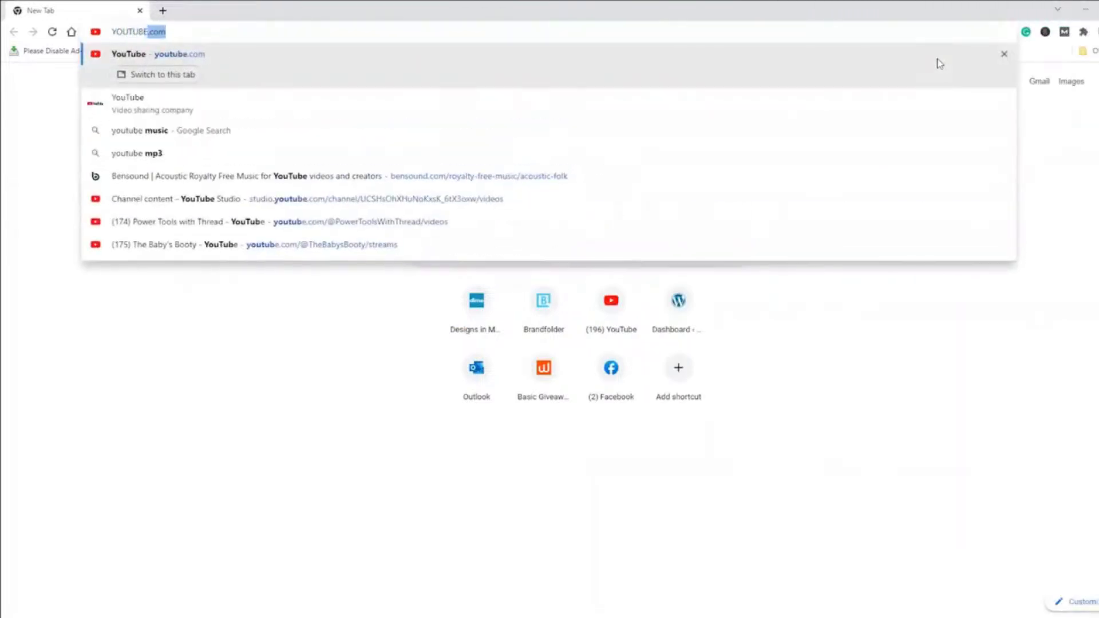
text(.COM)
key(Return)
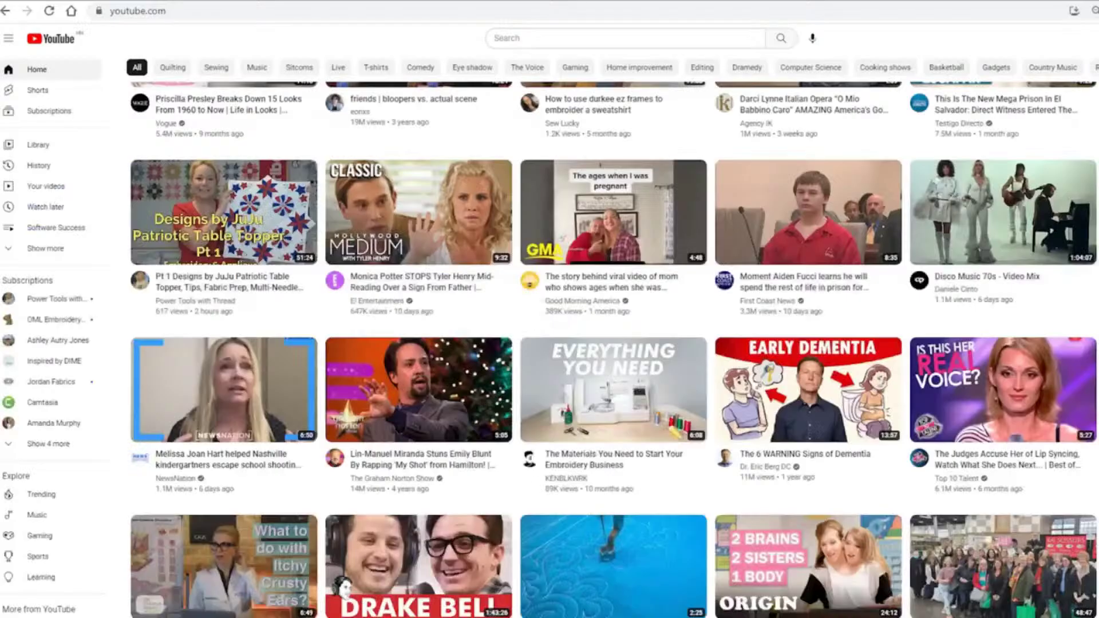